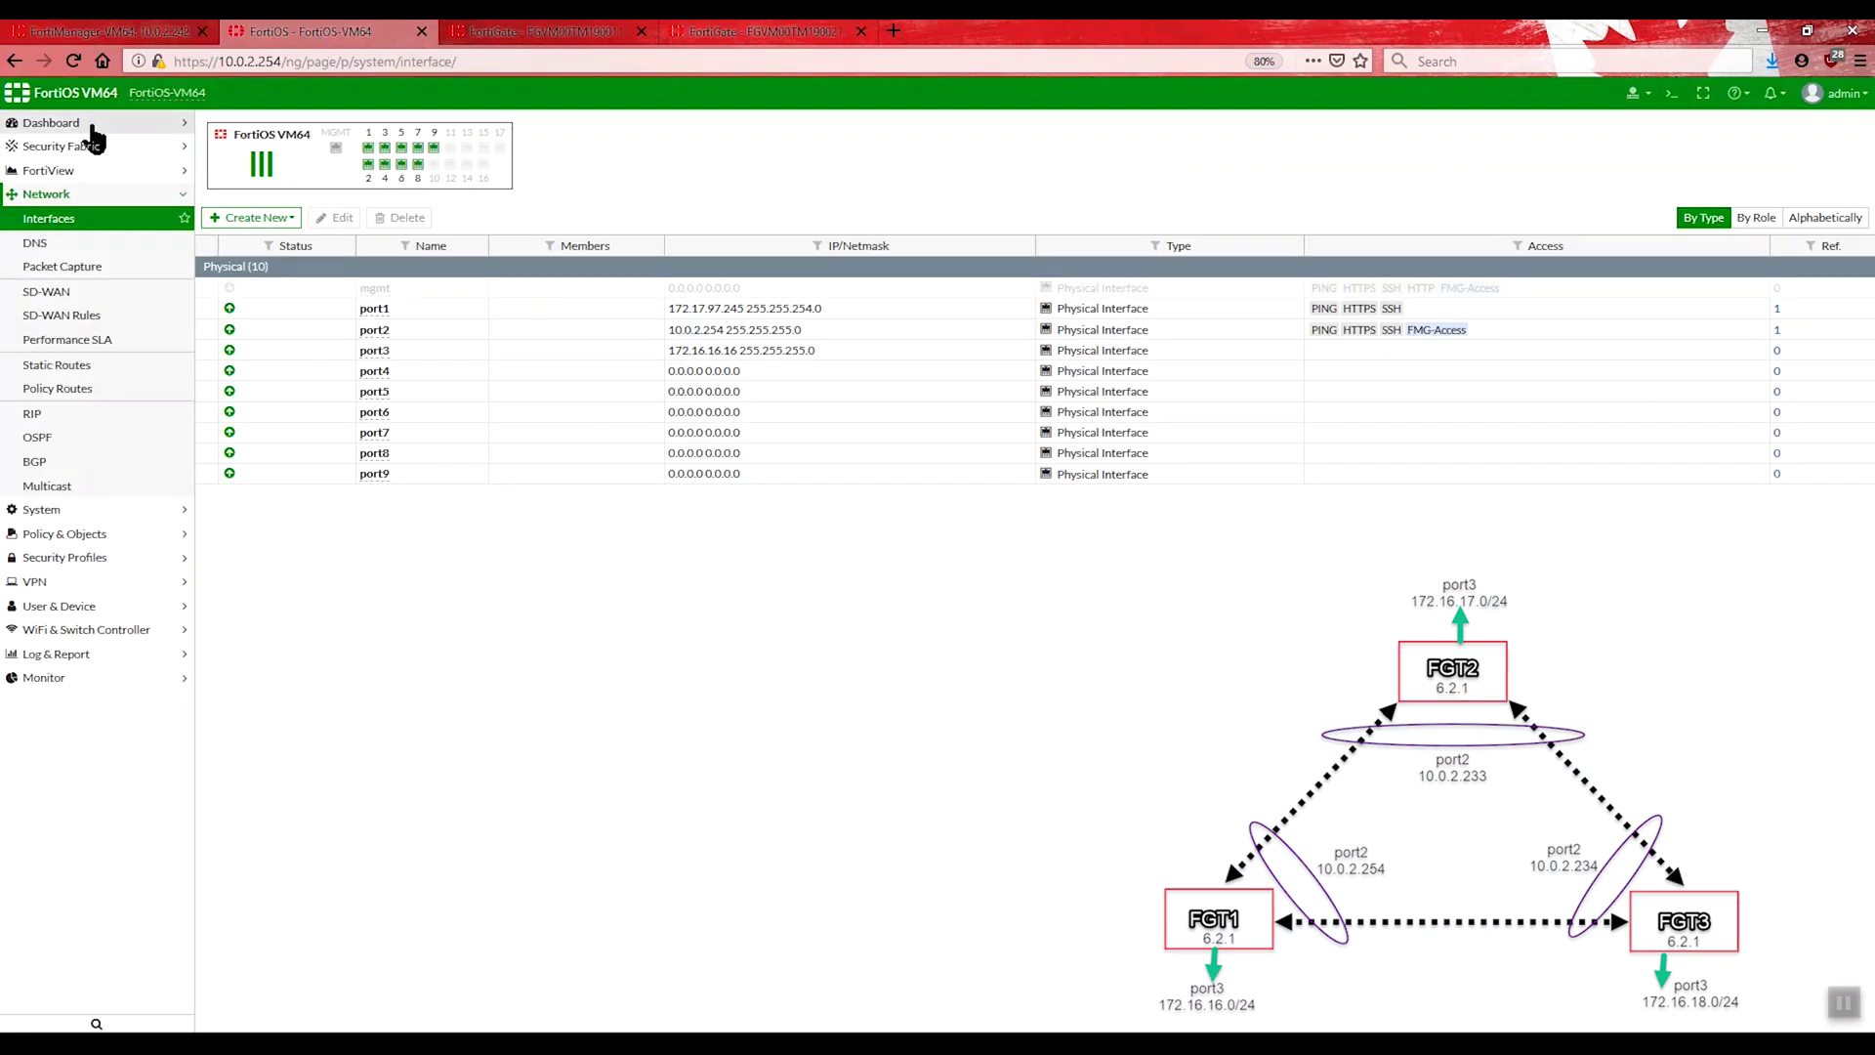
Step: Open the status dashboard of the FGT1 FortiGate at 10.0.2.254
click(91, 125)
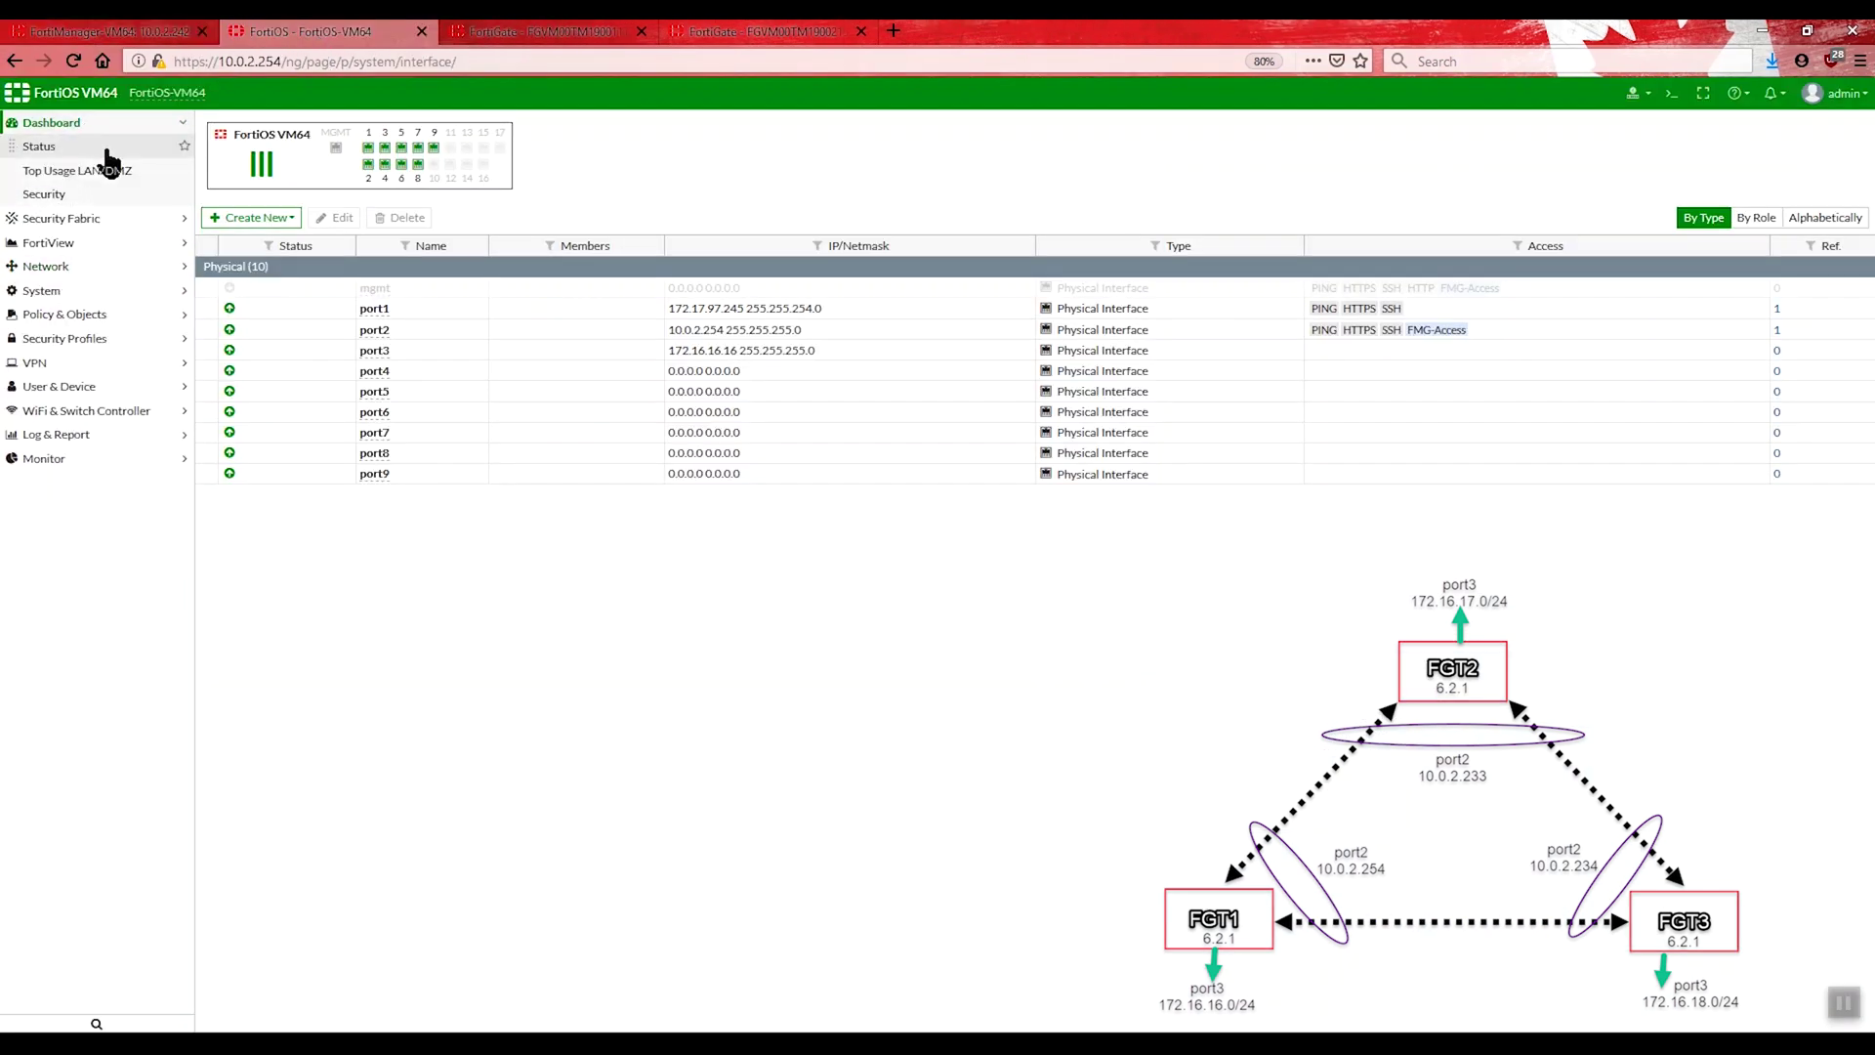
Step: Review the status dashboards of the FortiGates at 10.0.2.233 and 10.0.2.234, then return to FortiManager
click(545, 35)
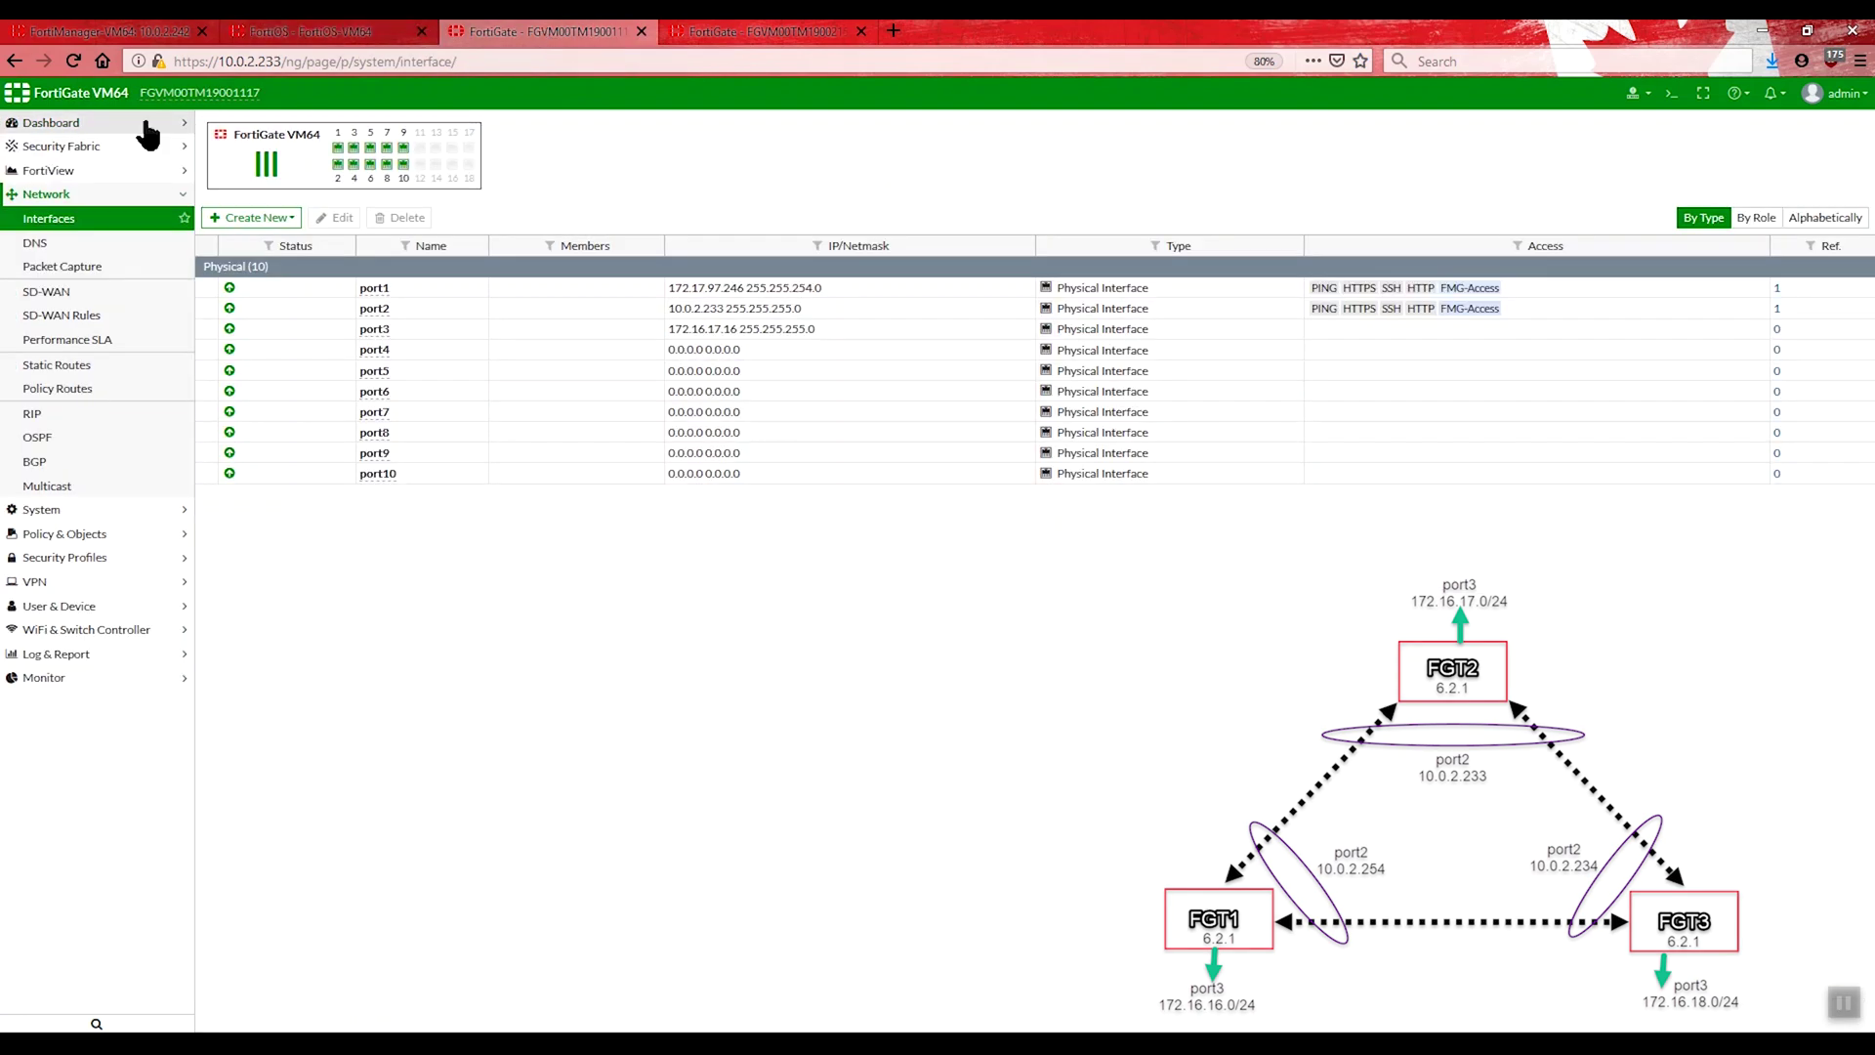
click(76, 125)
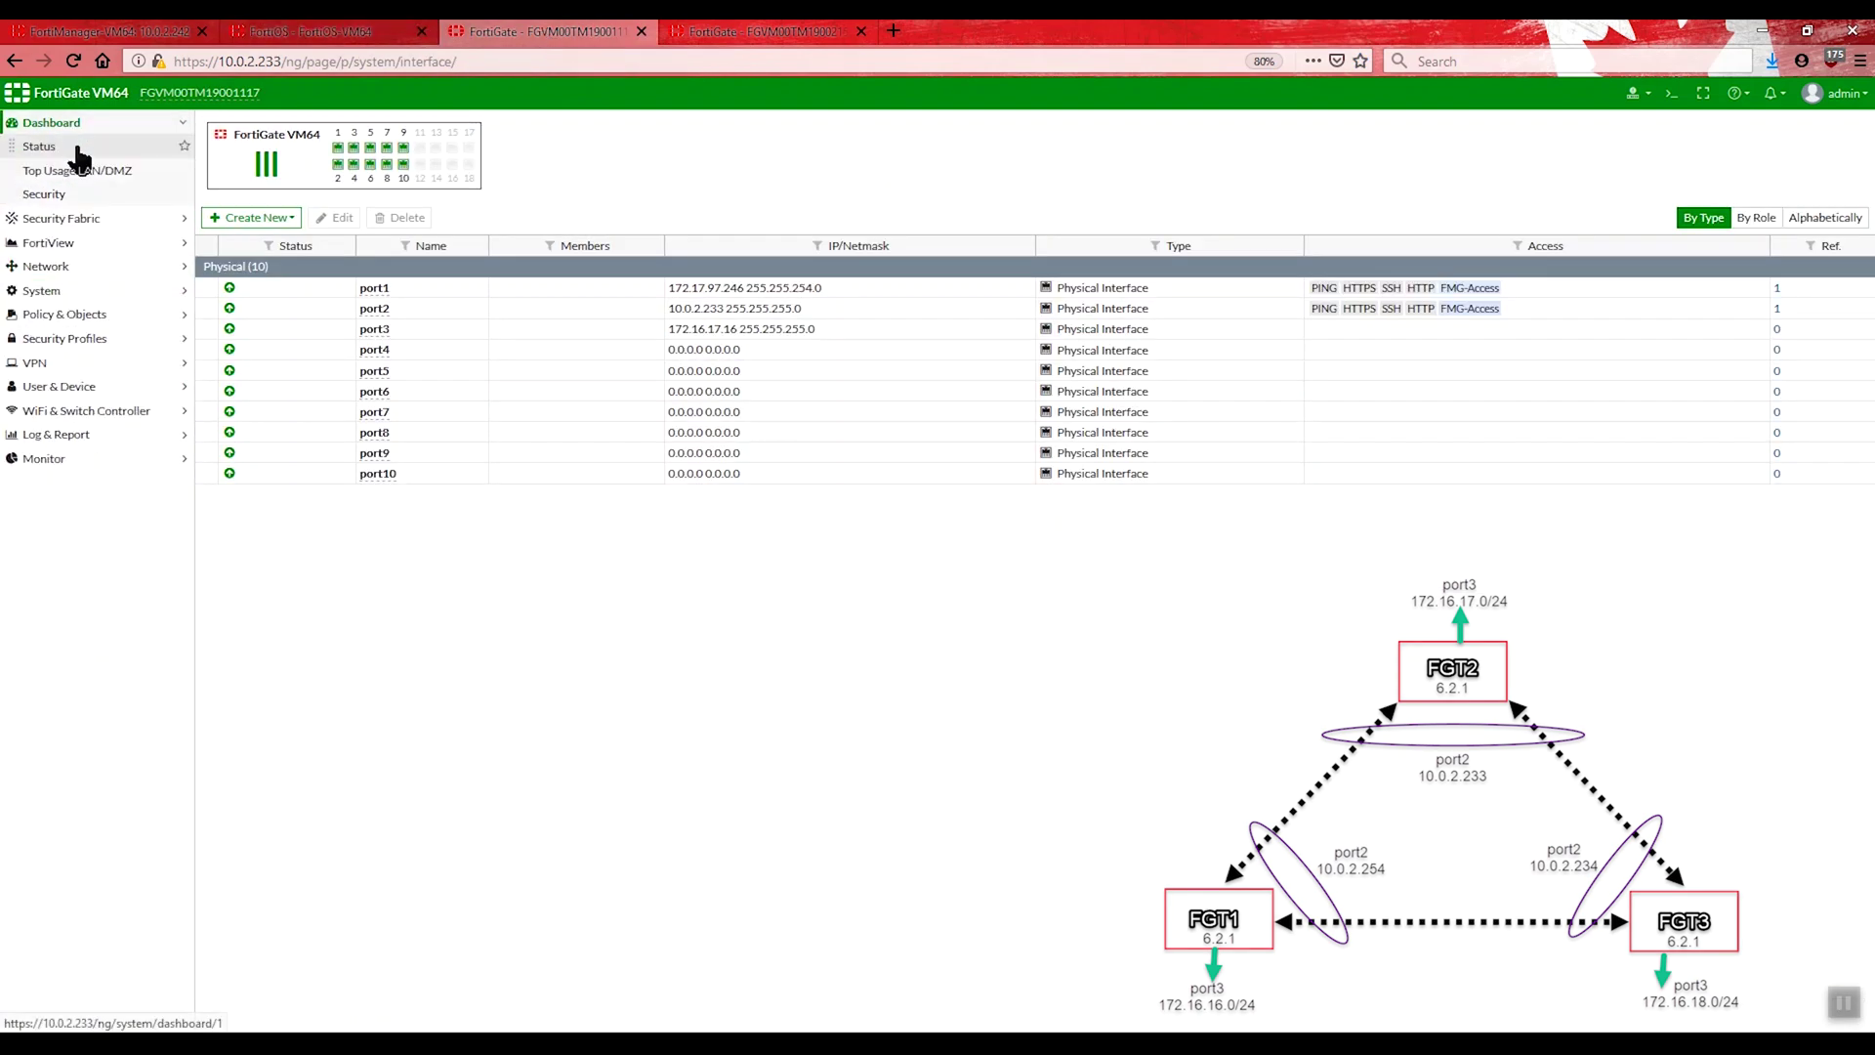
click(703, 39)
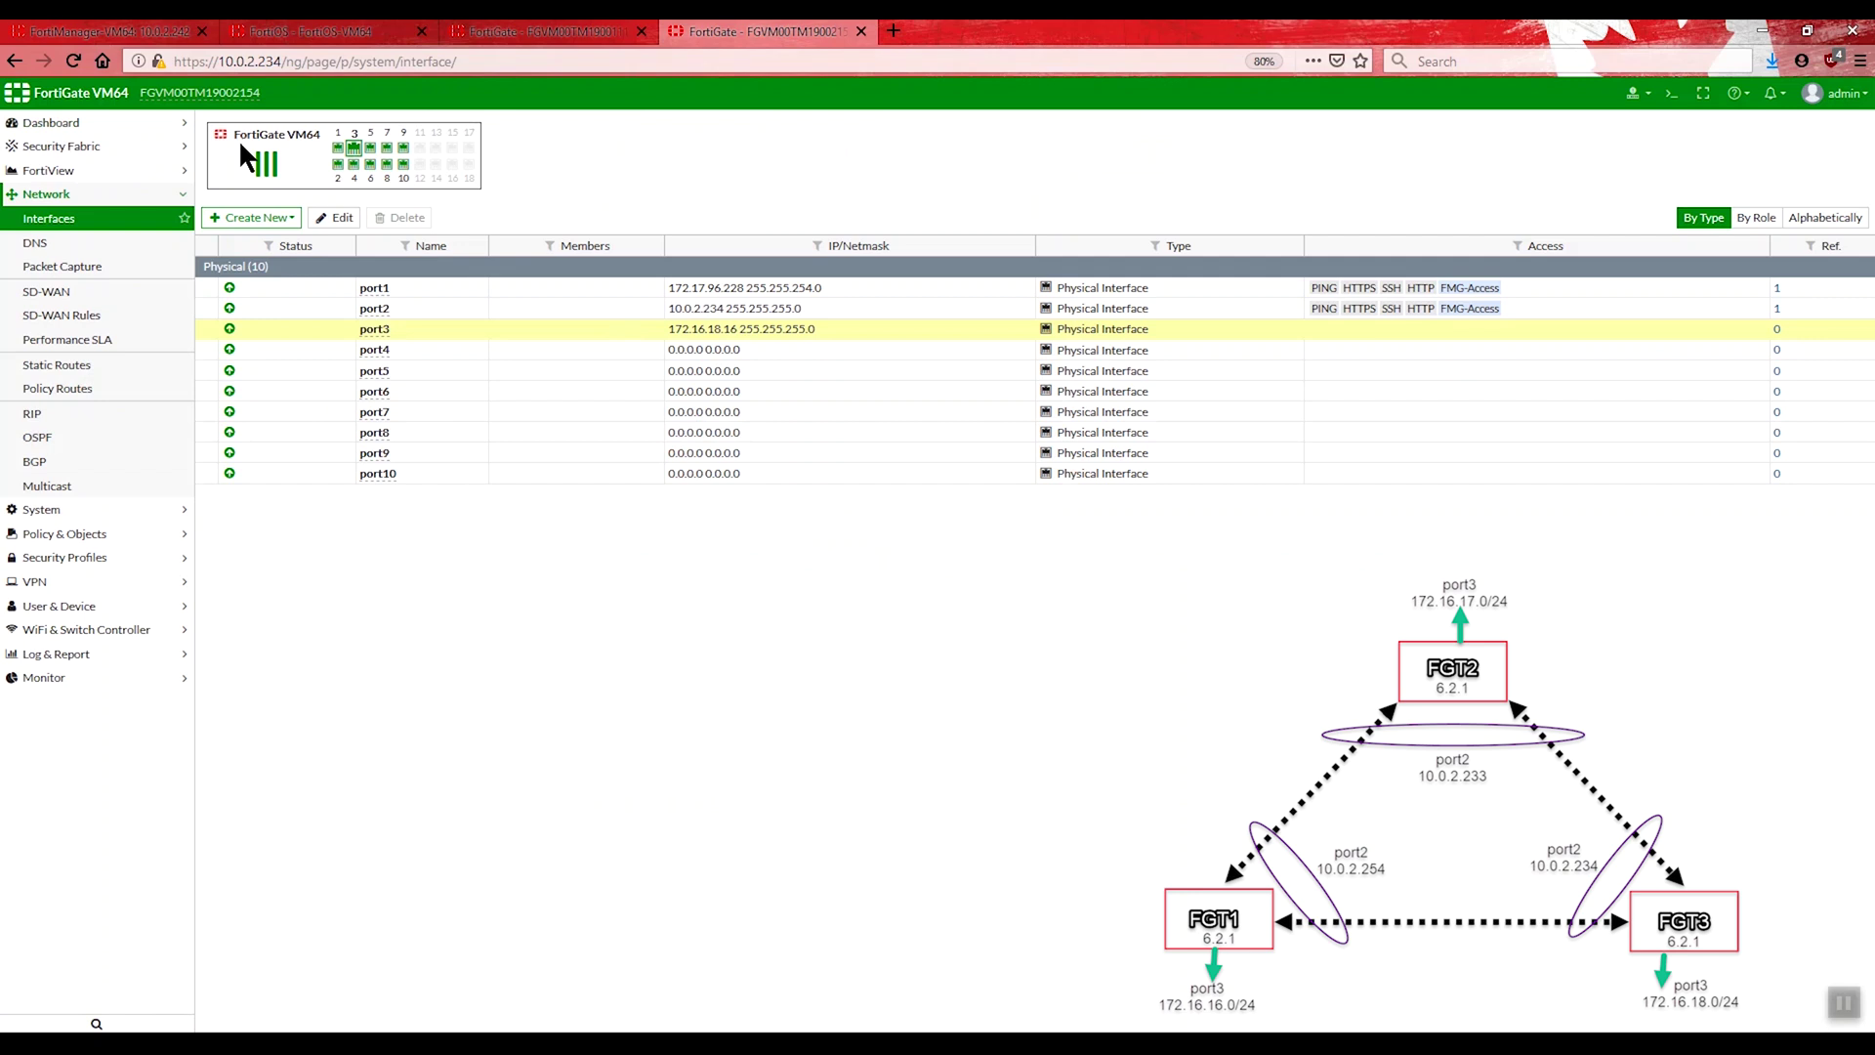
click(73, 125)
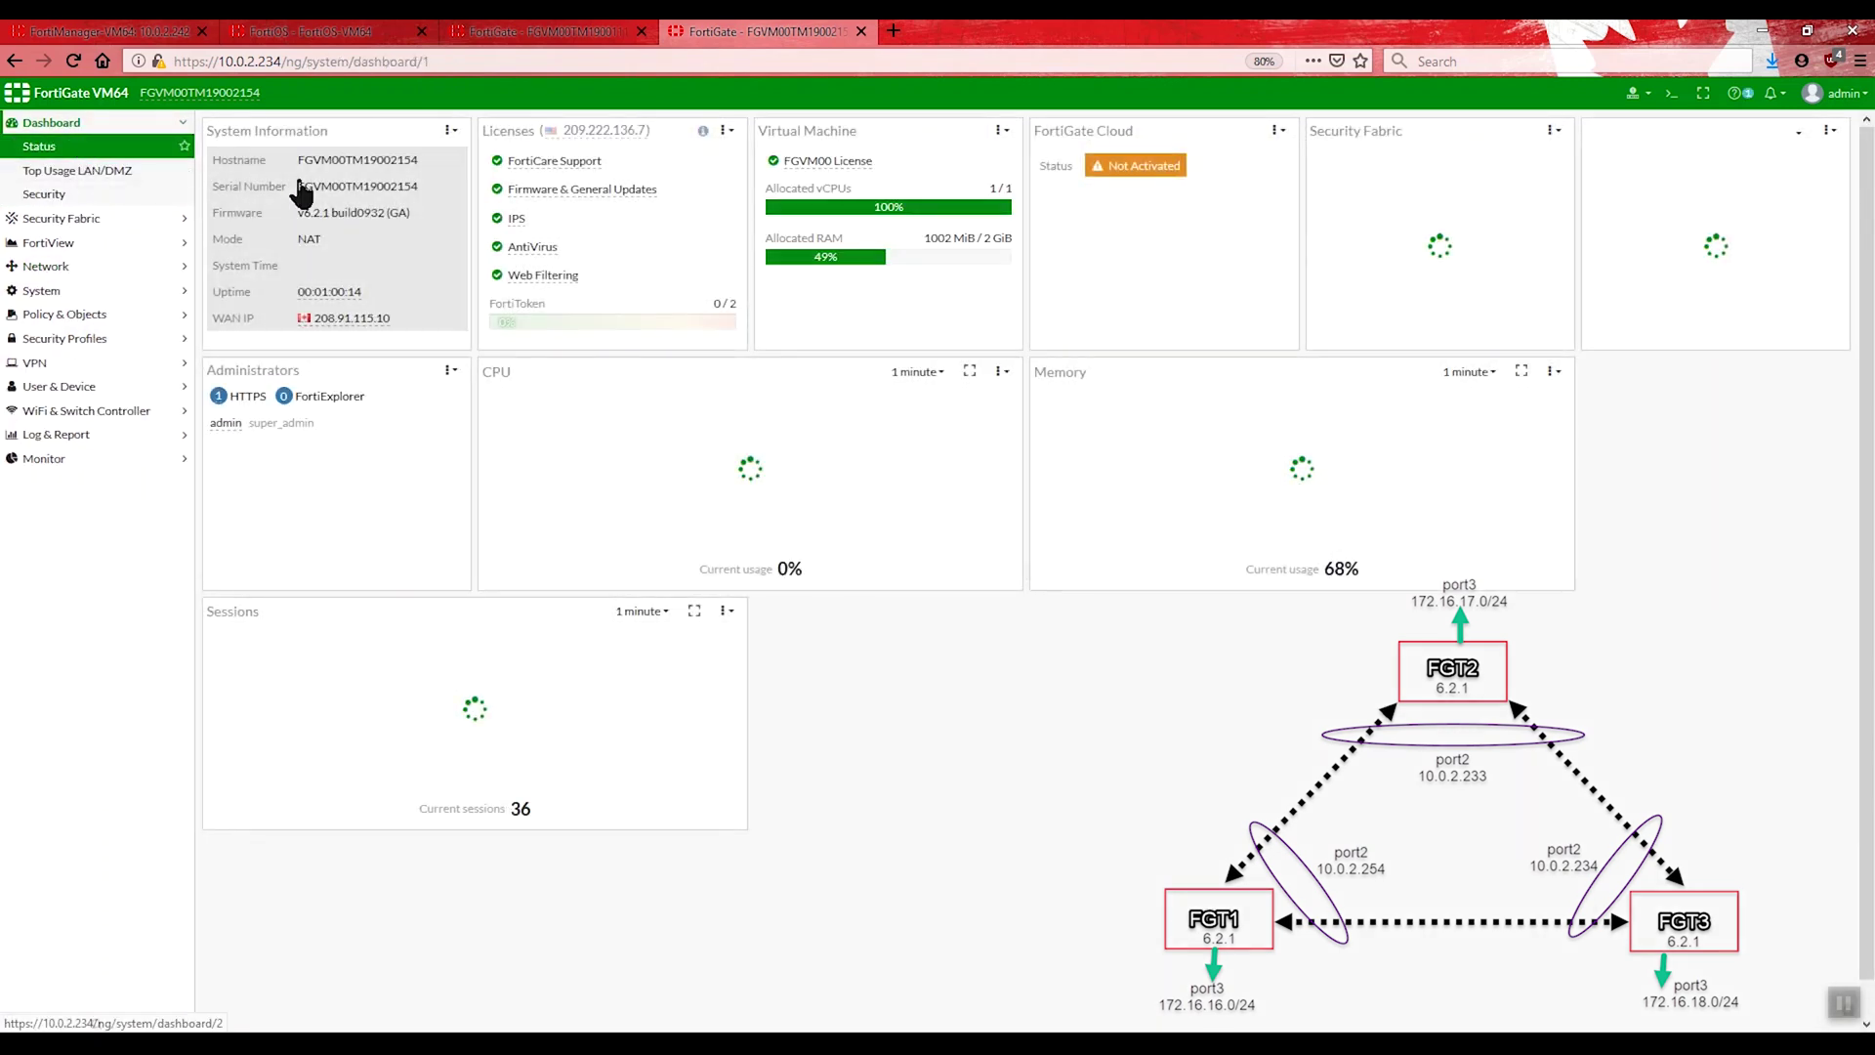
click(124, 37)
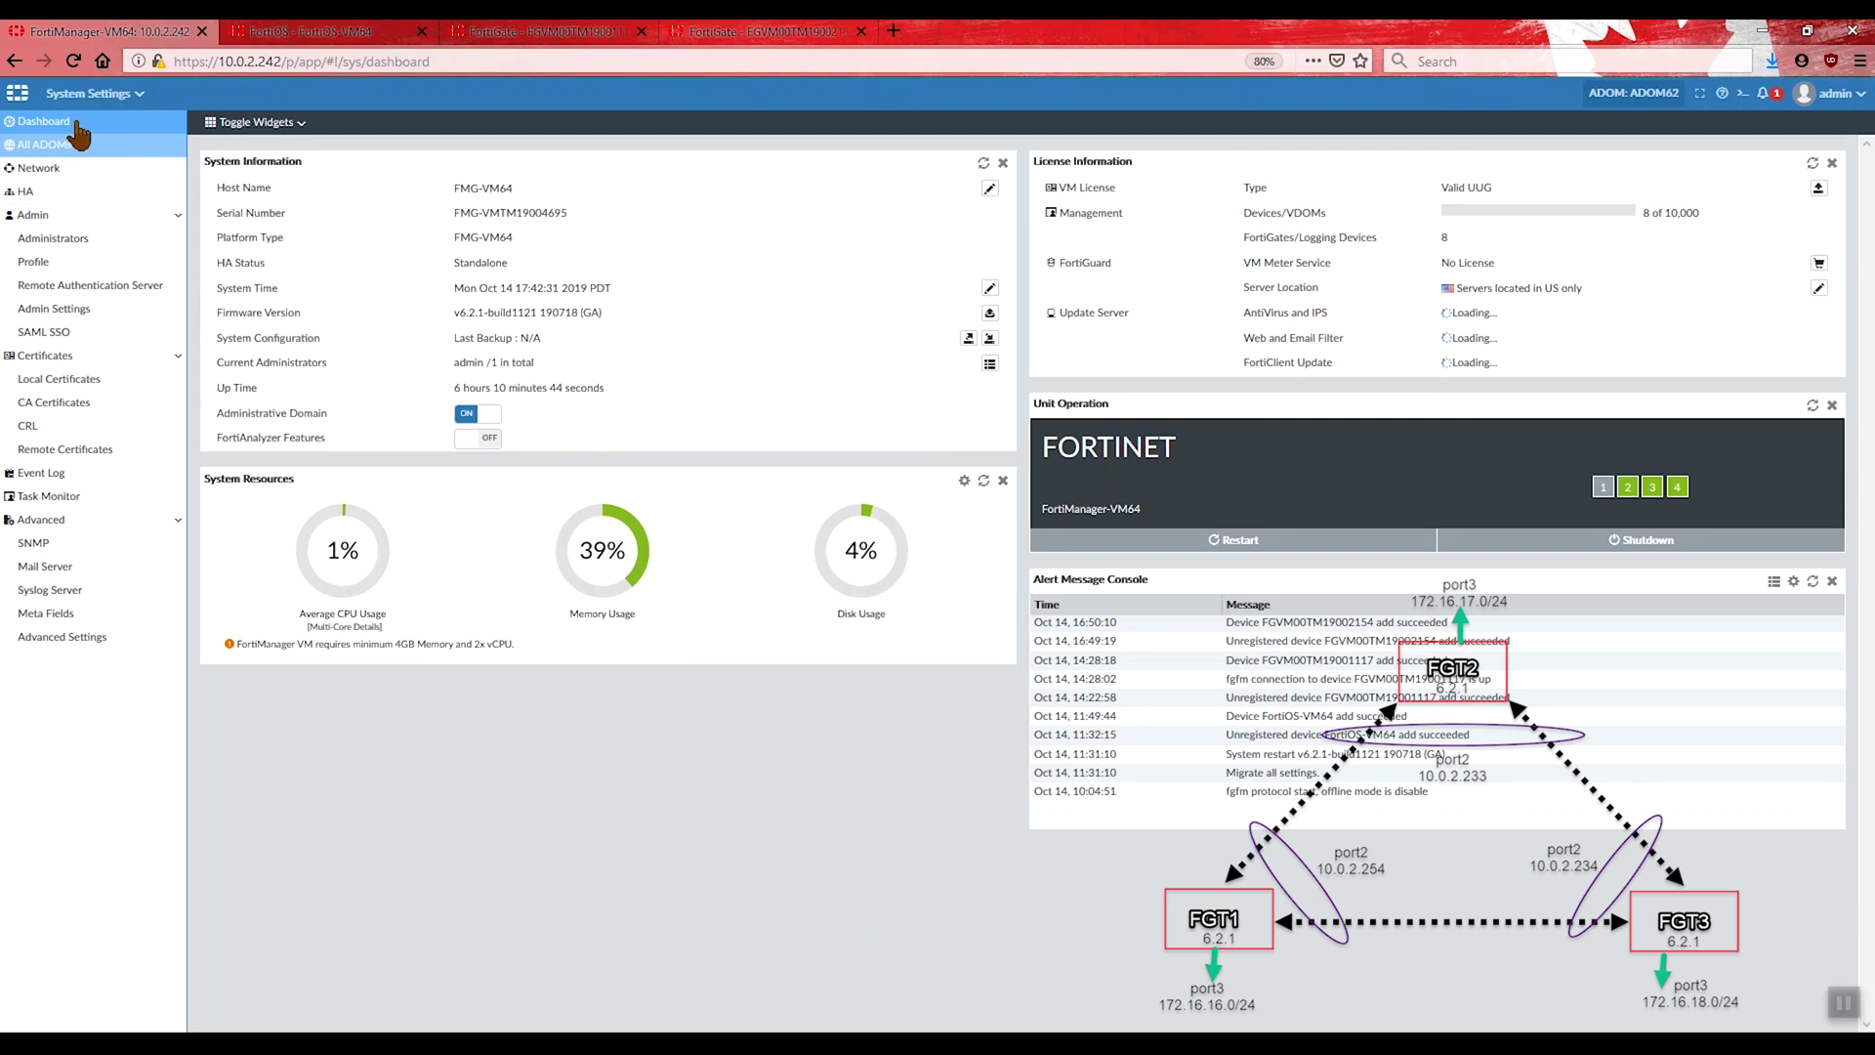
Step: Start a new IPsec VPN community in VPN Manager, named Full Mesh, with the Full Meshed topology
click(91, 94)
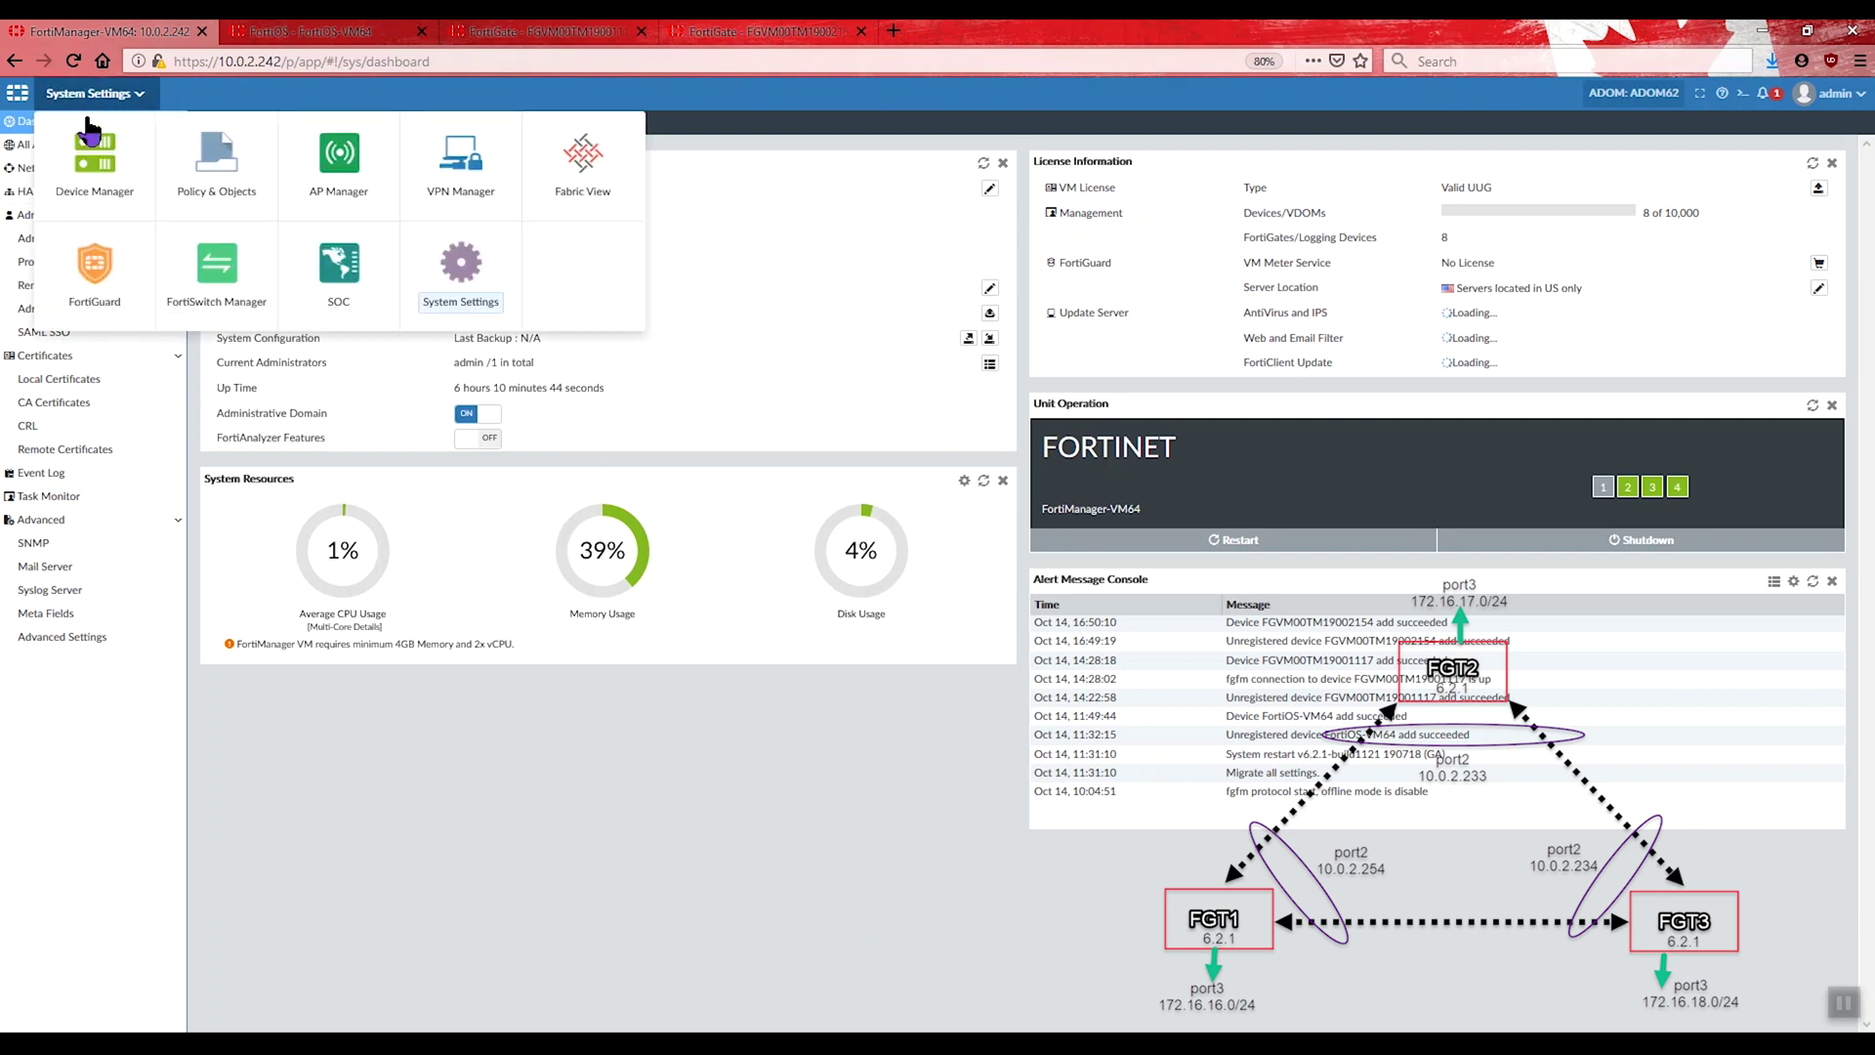
click(486, 183)
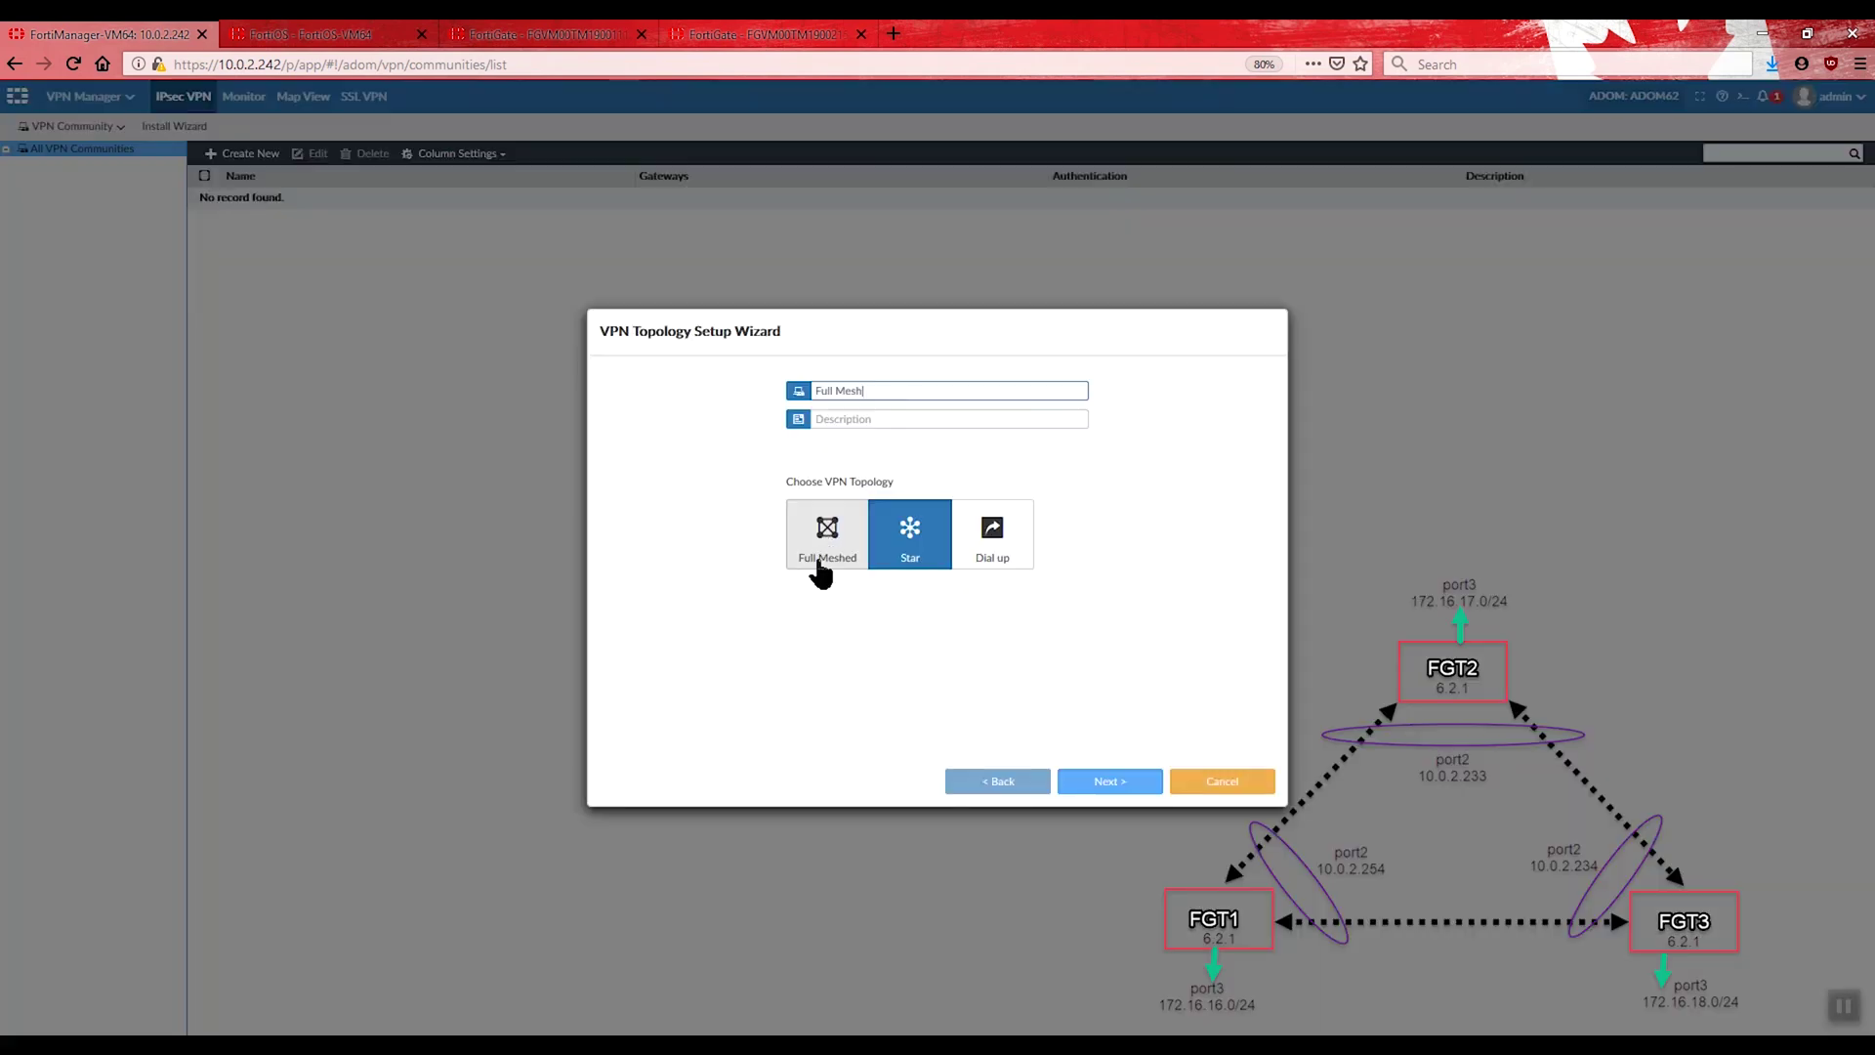
click(821, 566)
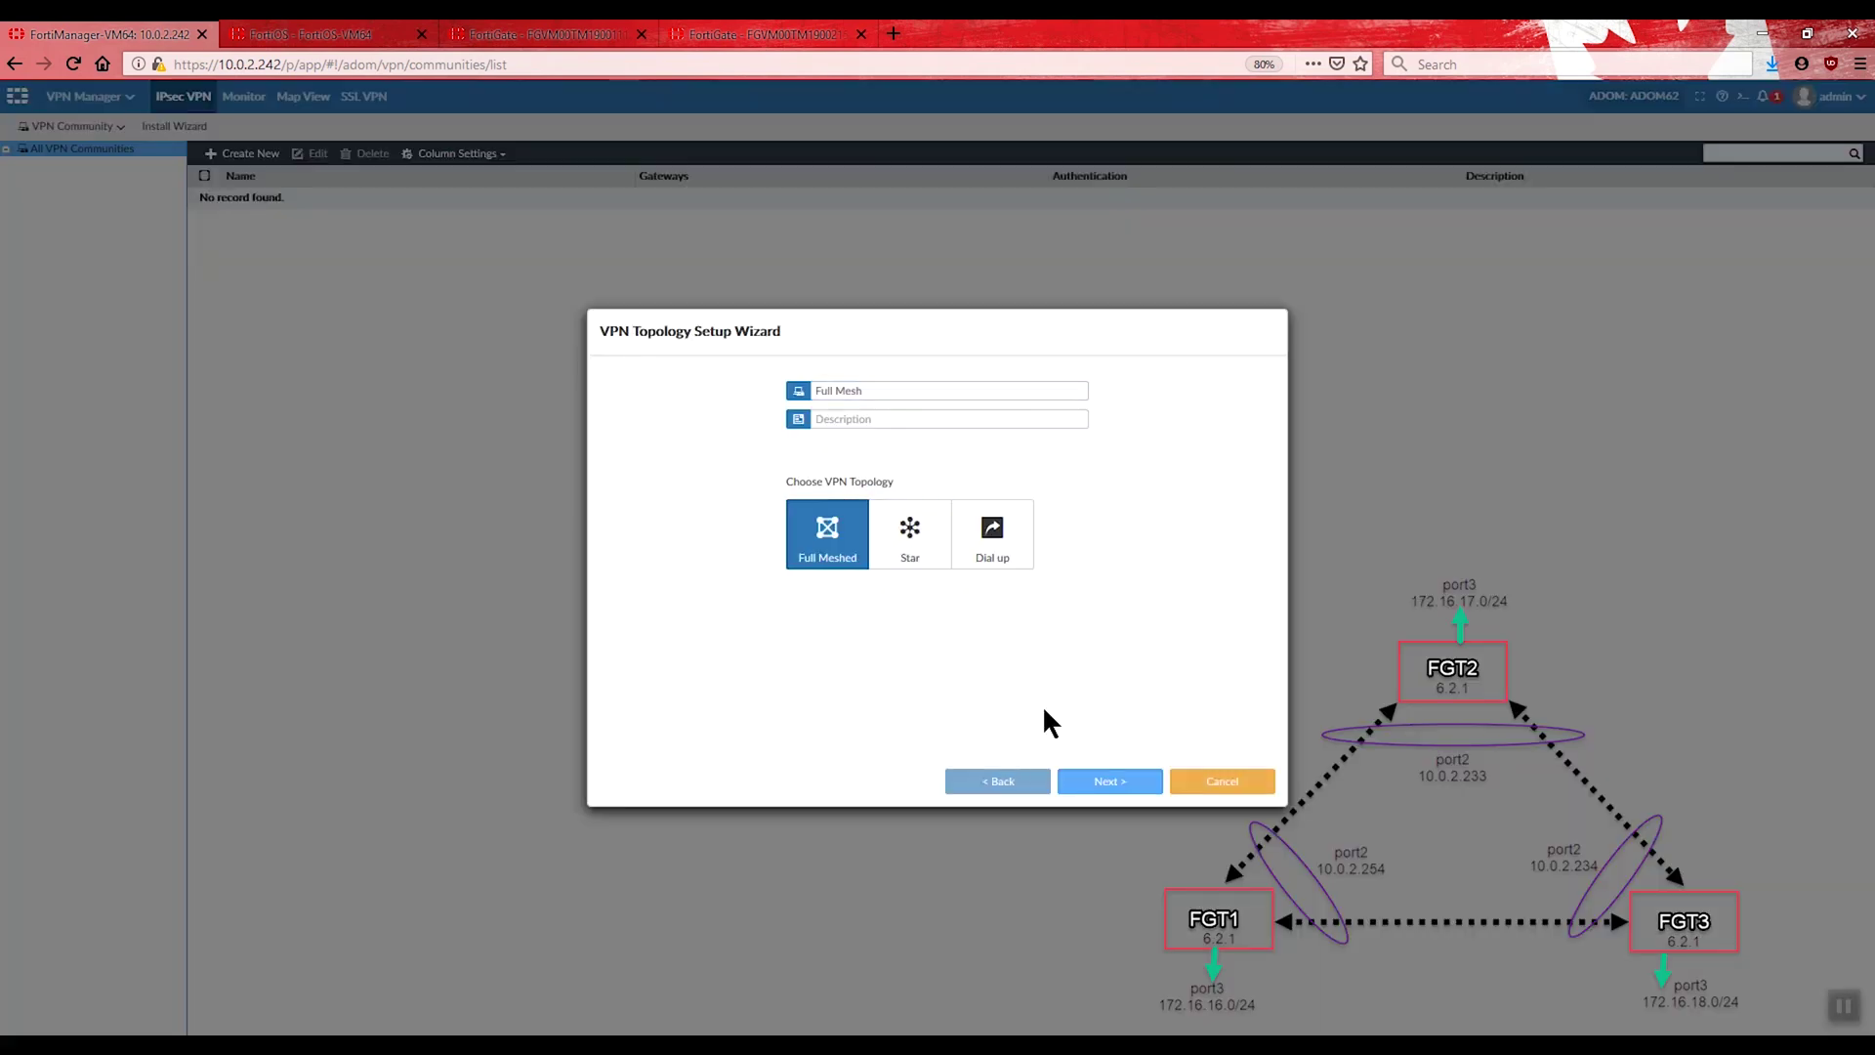
Step: Add Phase 1 and Phase 2 proposals using 3DES encryption with MD5
click(1094, 781)
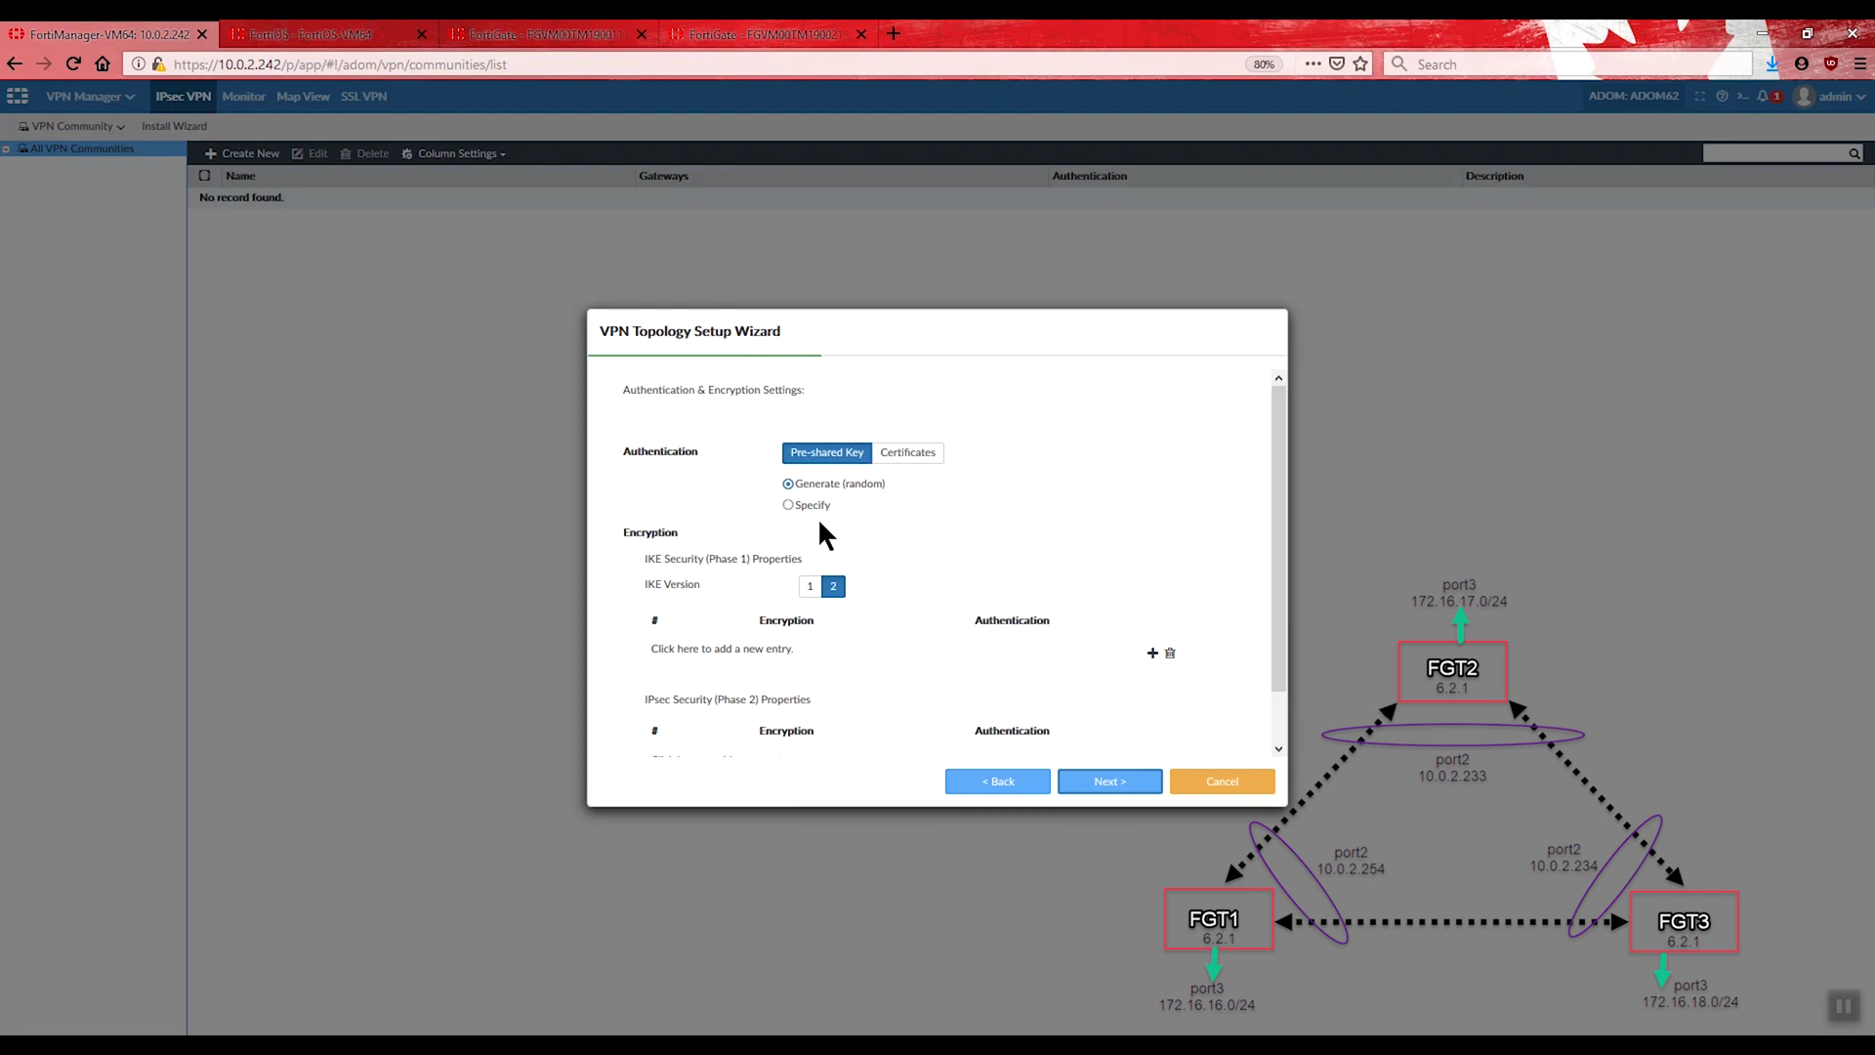
scroll(921, 576, down, 1)
click(1152, 595)
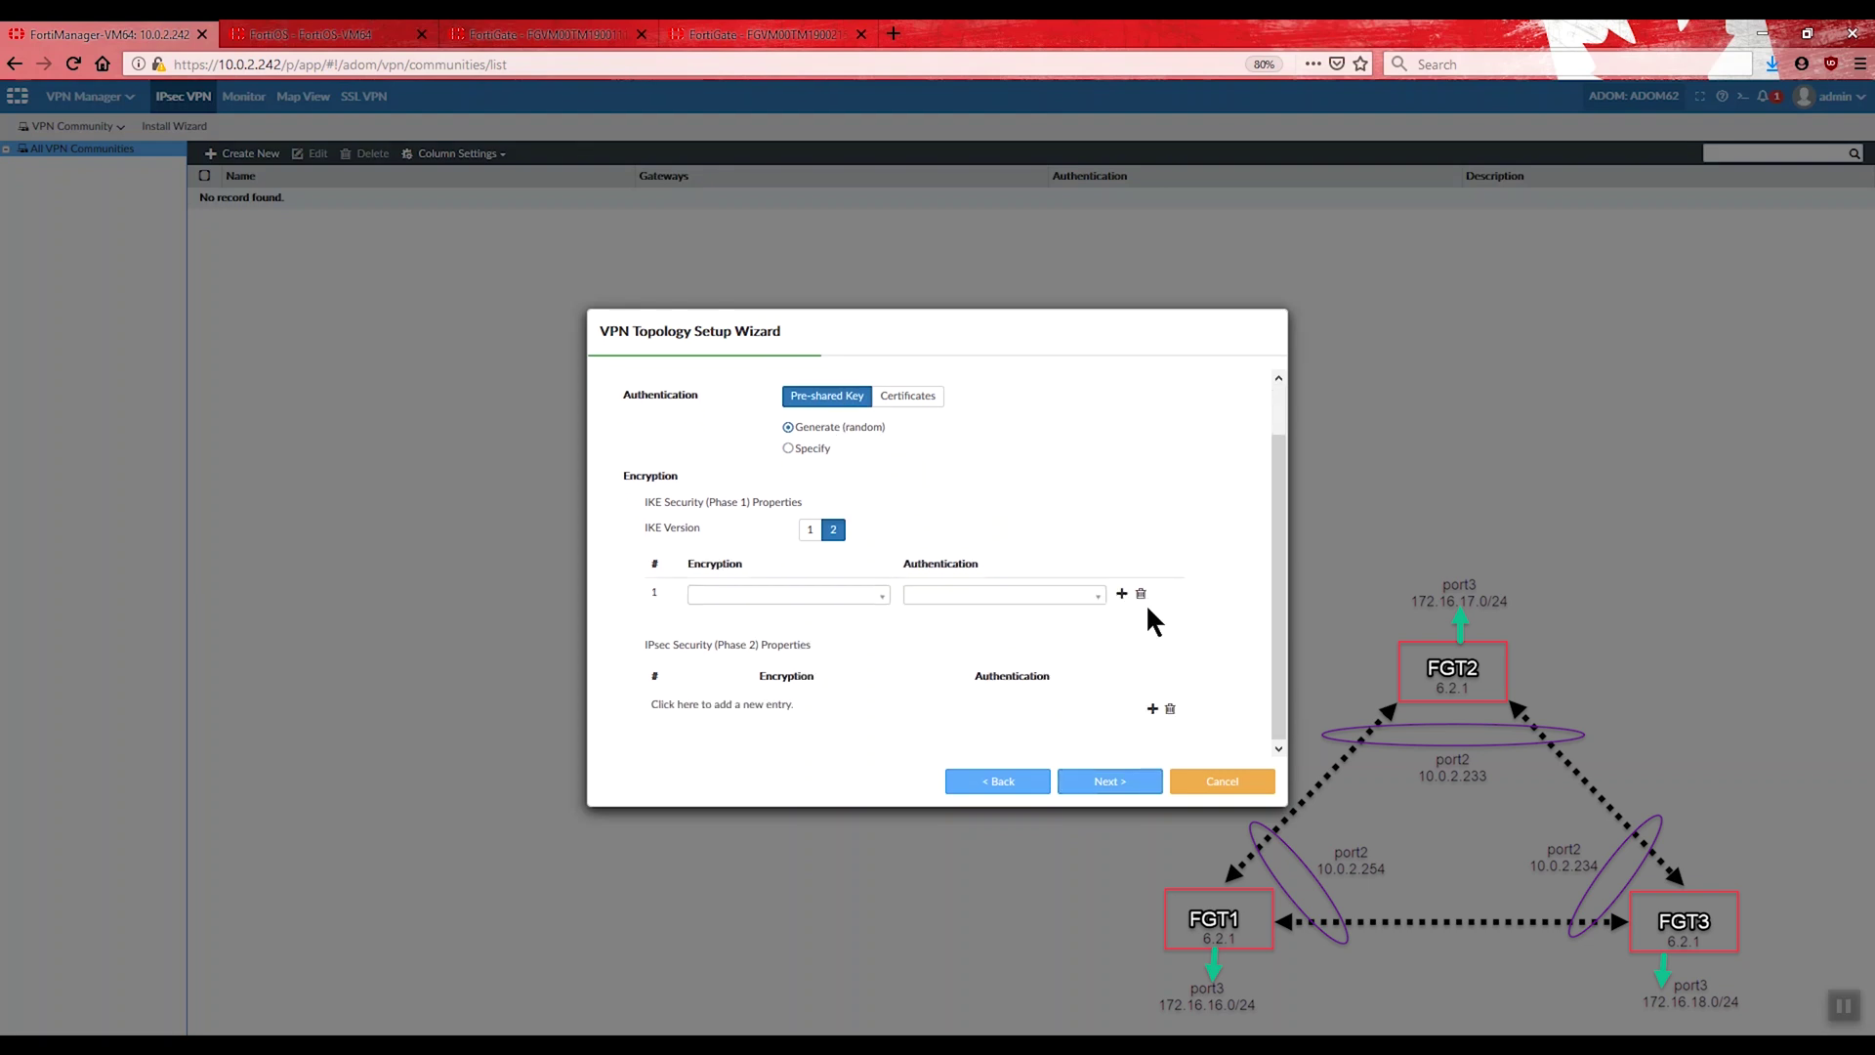
click(840, 597)
click(773, 643)
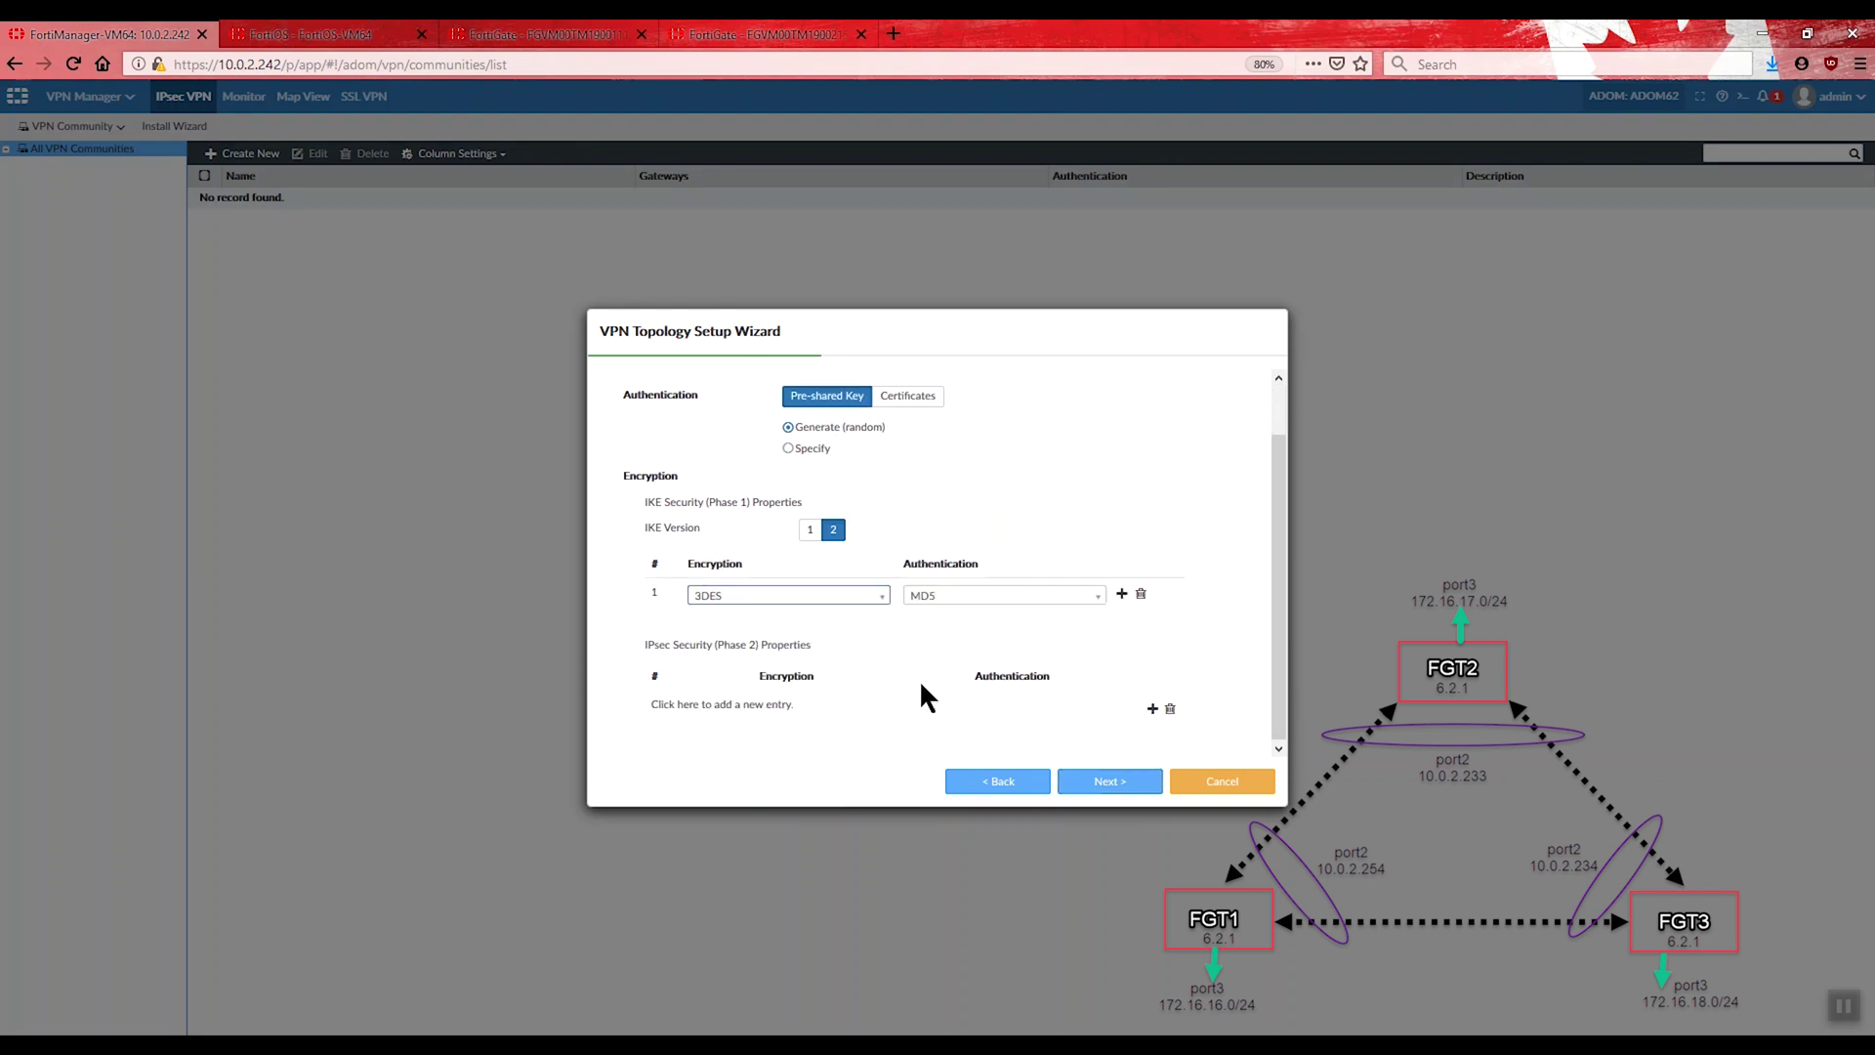
click(1153, 708)
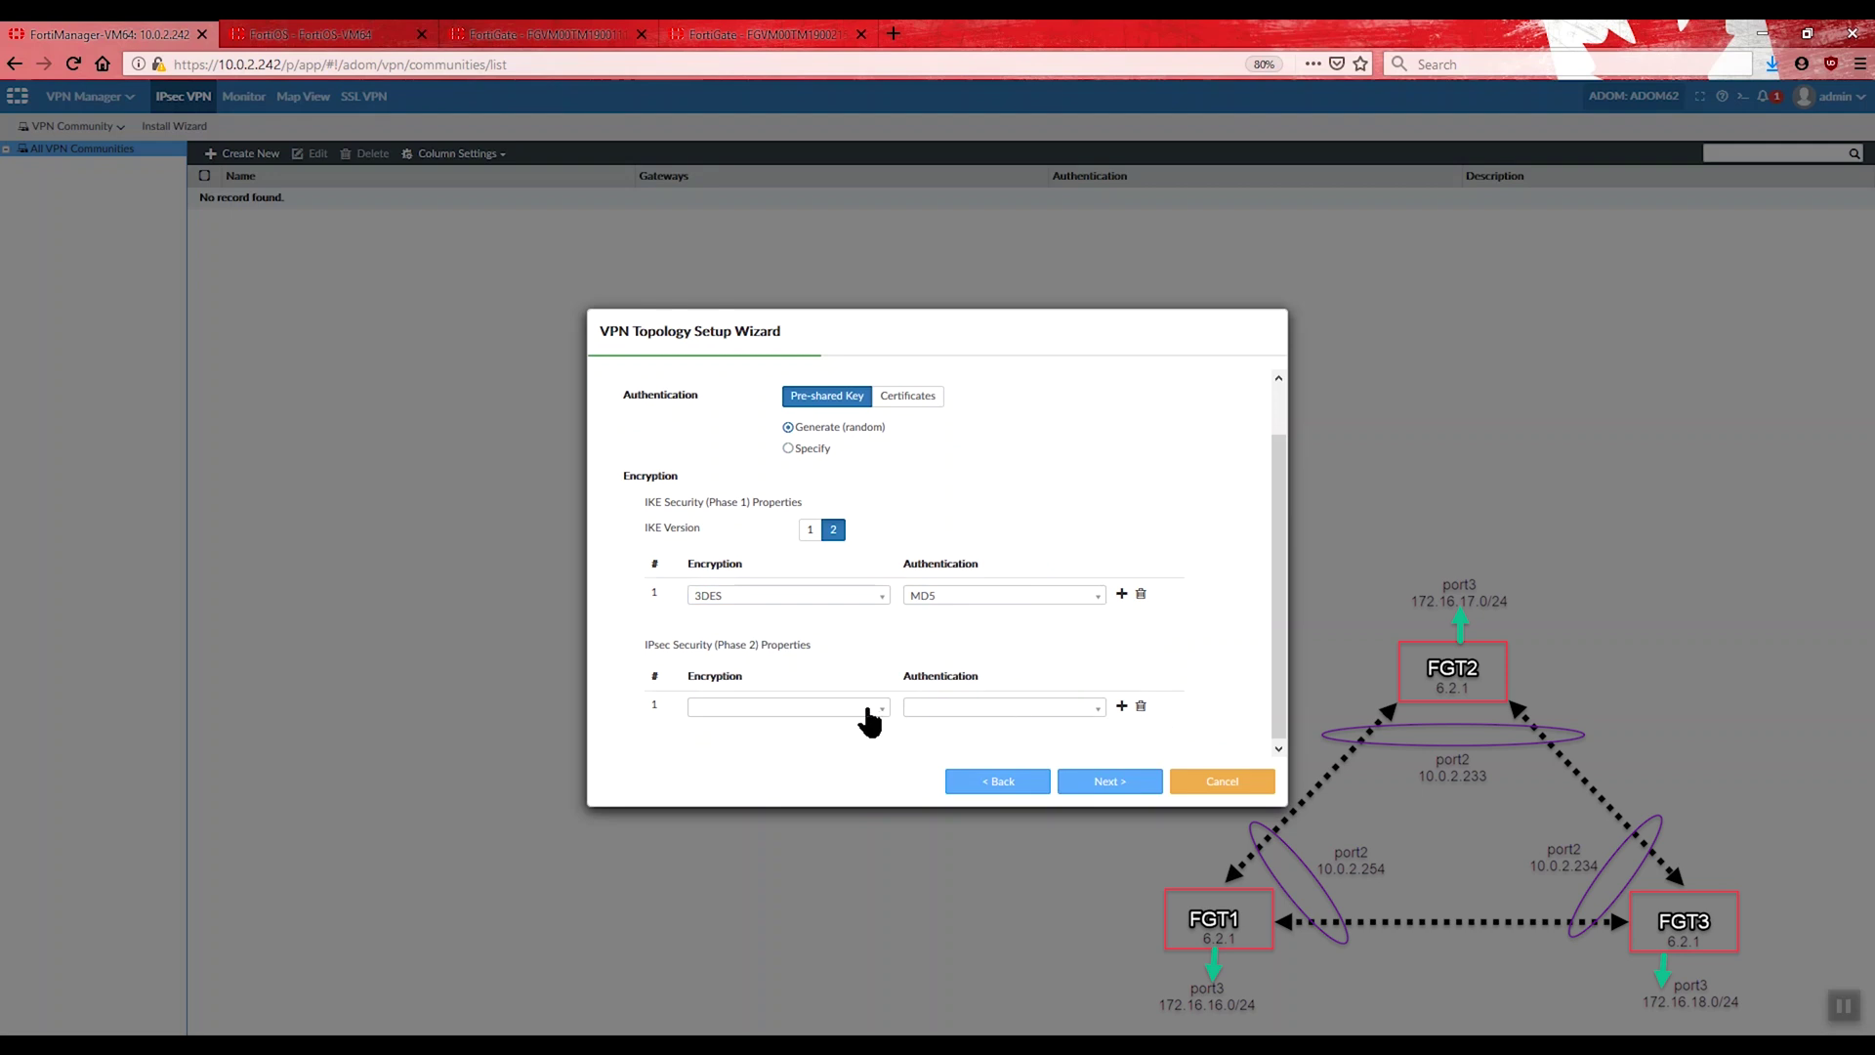
click(786, 707)
click(748, 752)
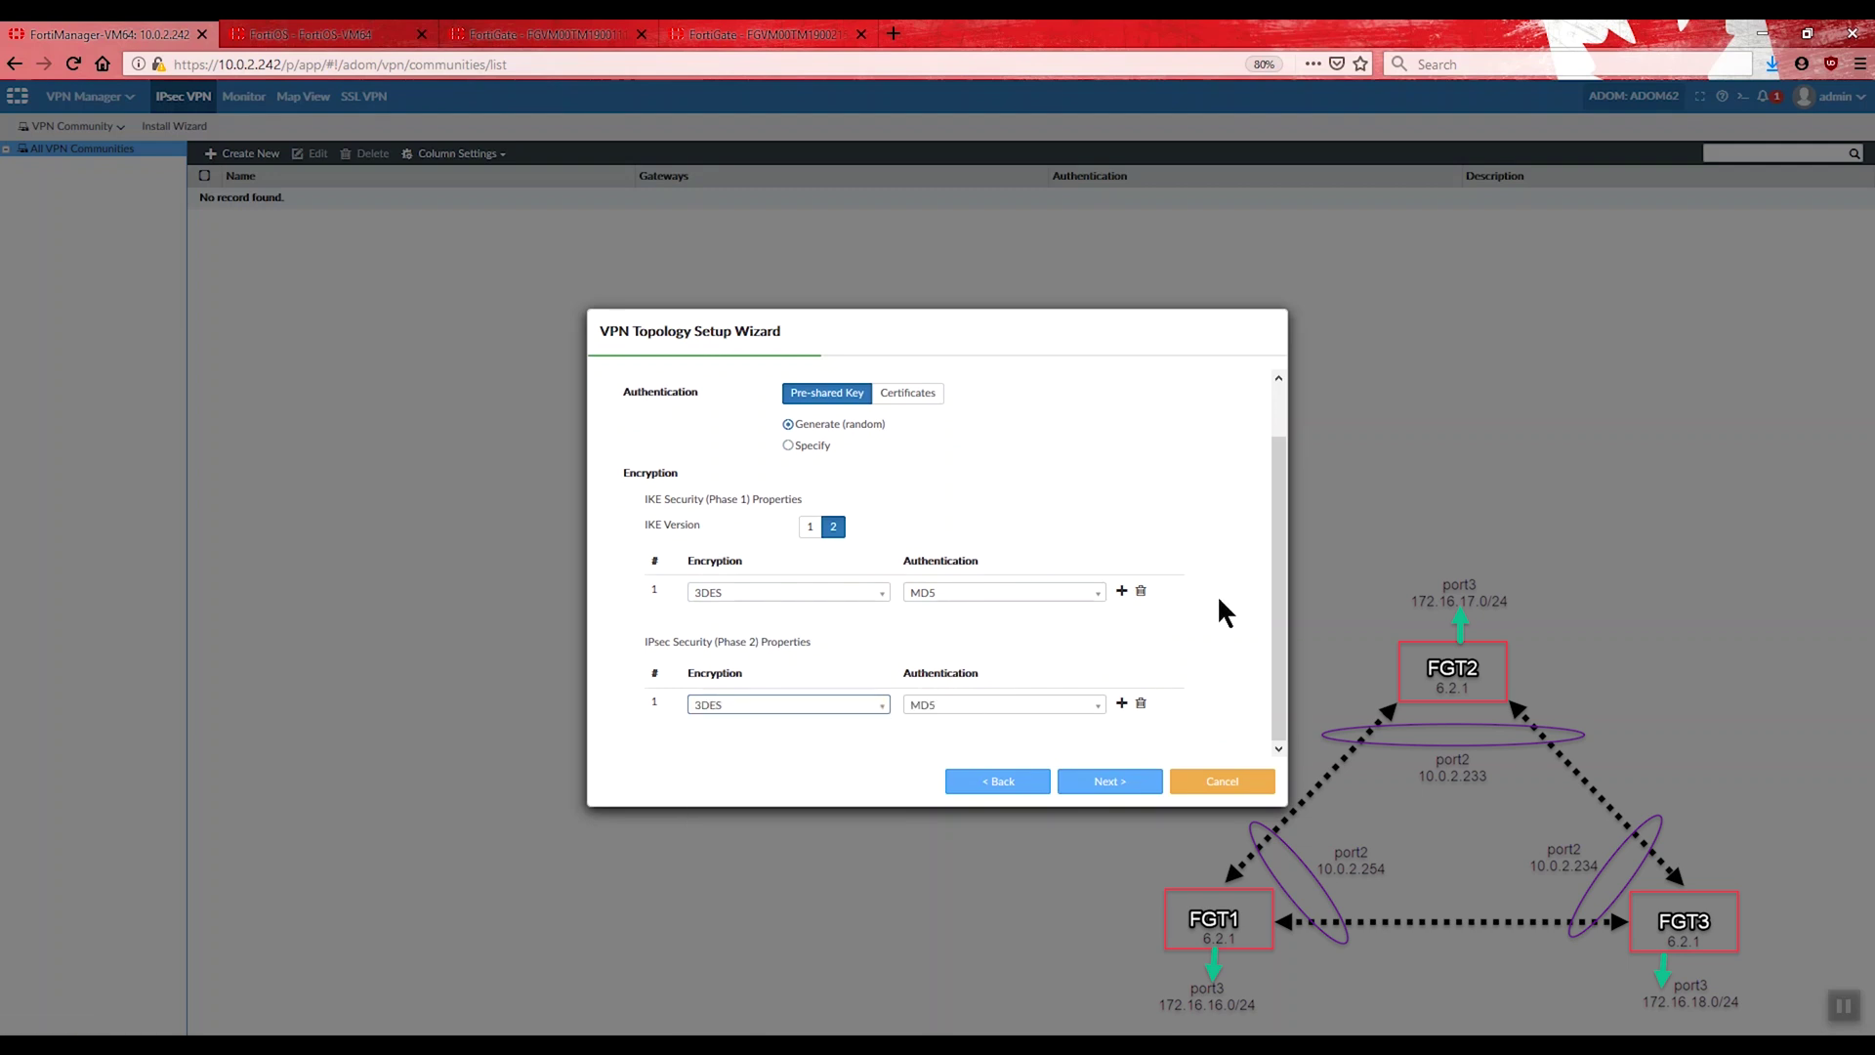
Step: Keep Create Default Zones selected and create the Full Mesh community
click(1109, 781)
scroll(1103, 525, up, 2)
scroll(1105, 530, up, 1)
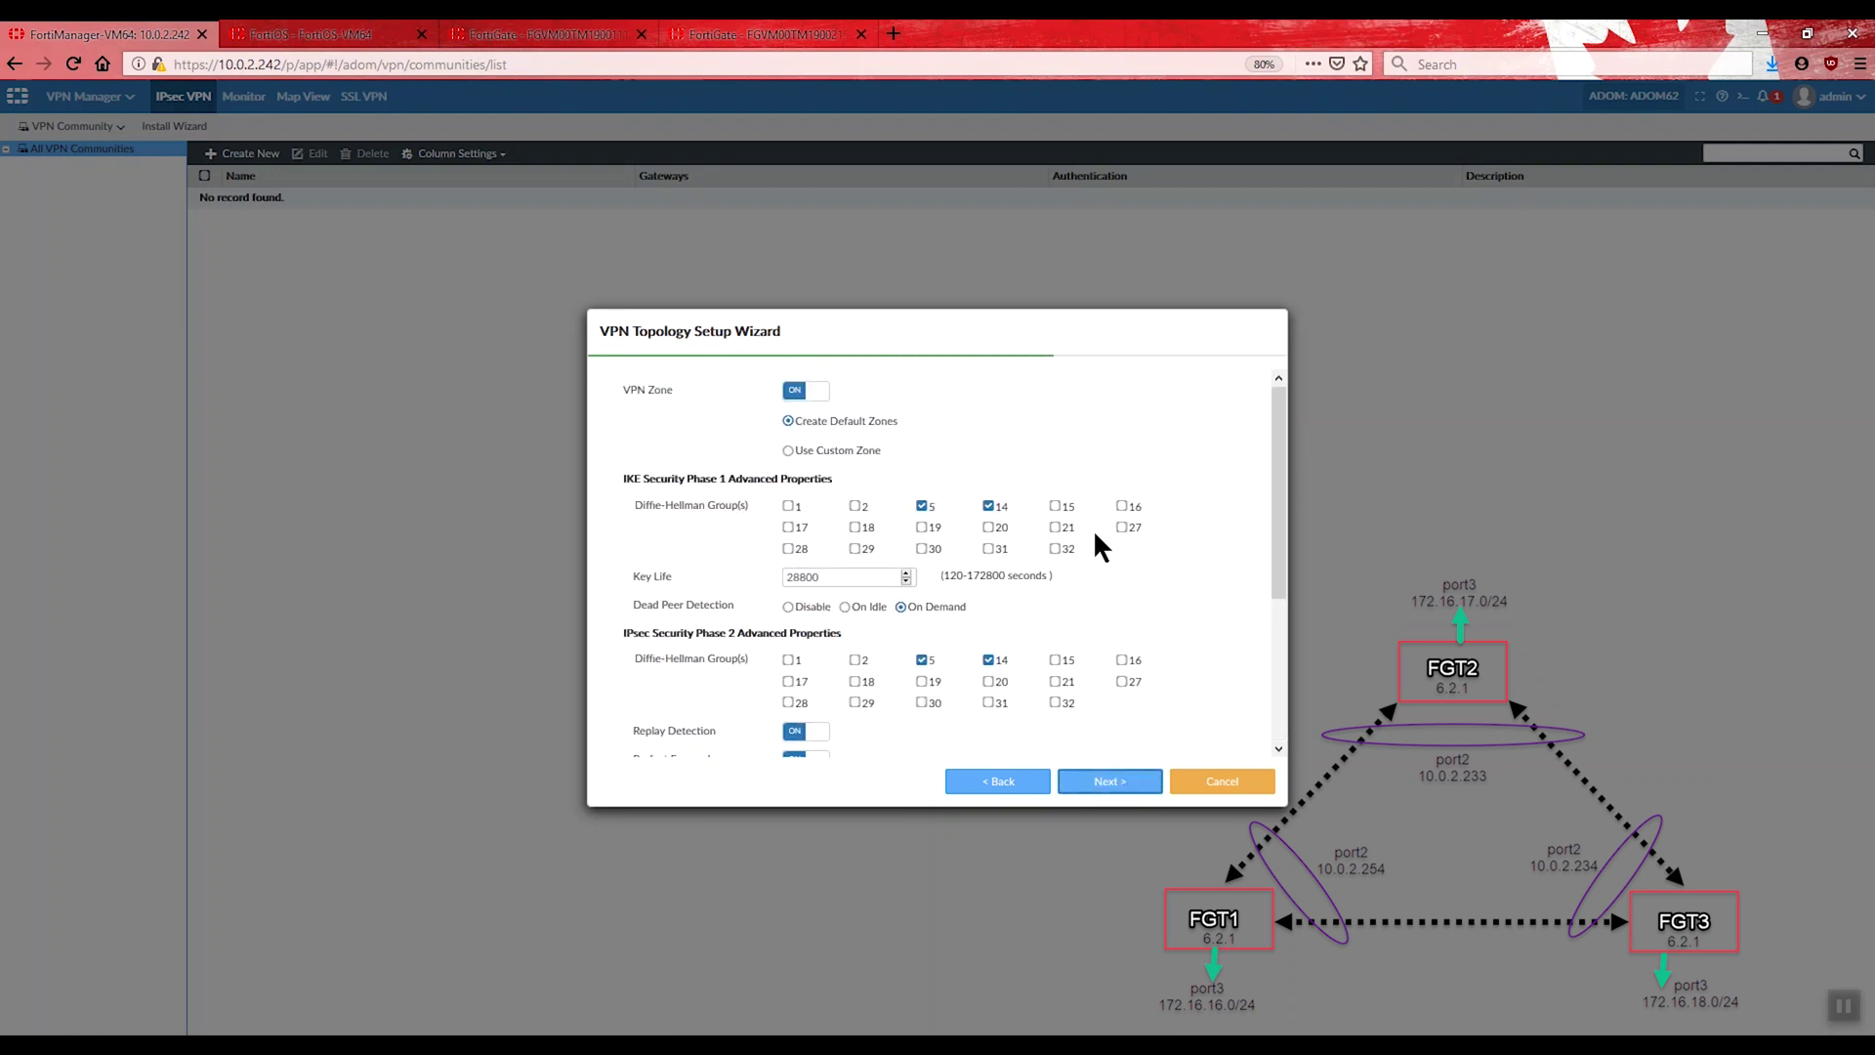
click(832, 451)
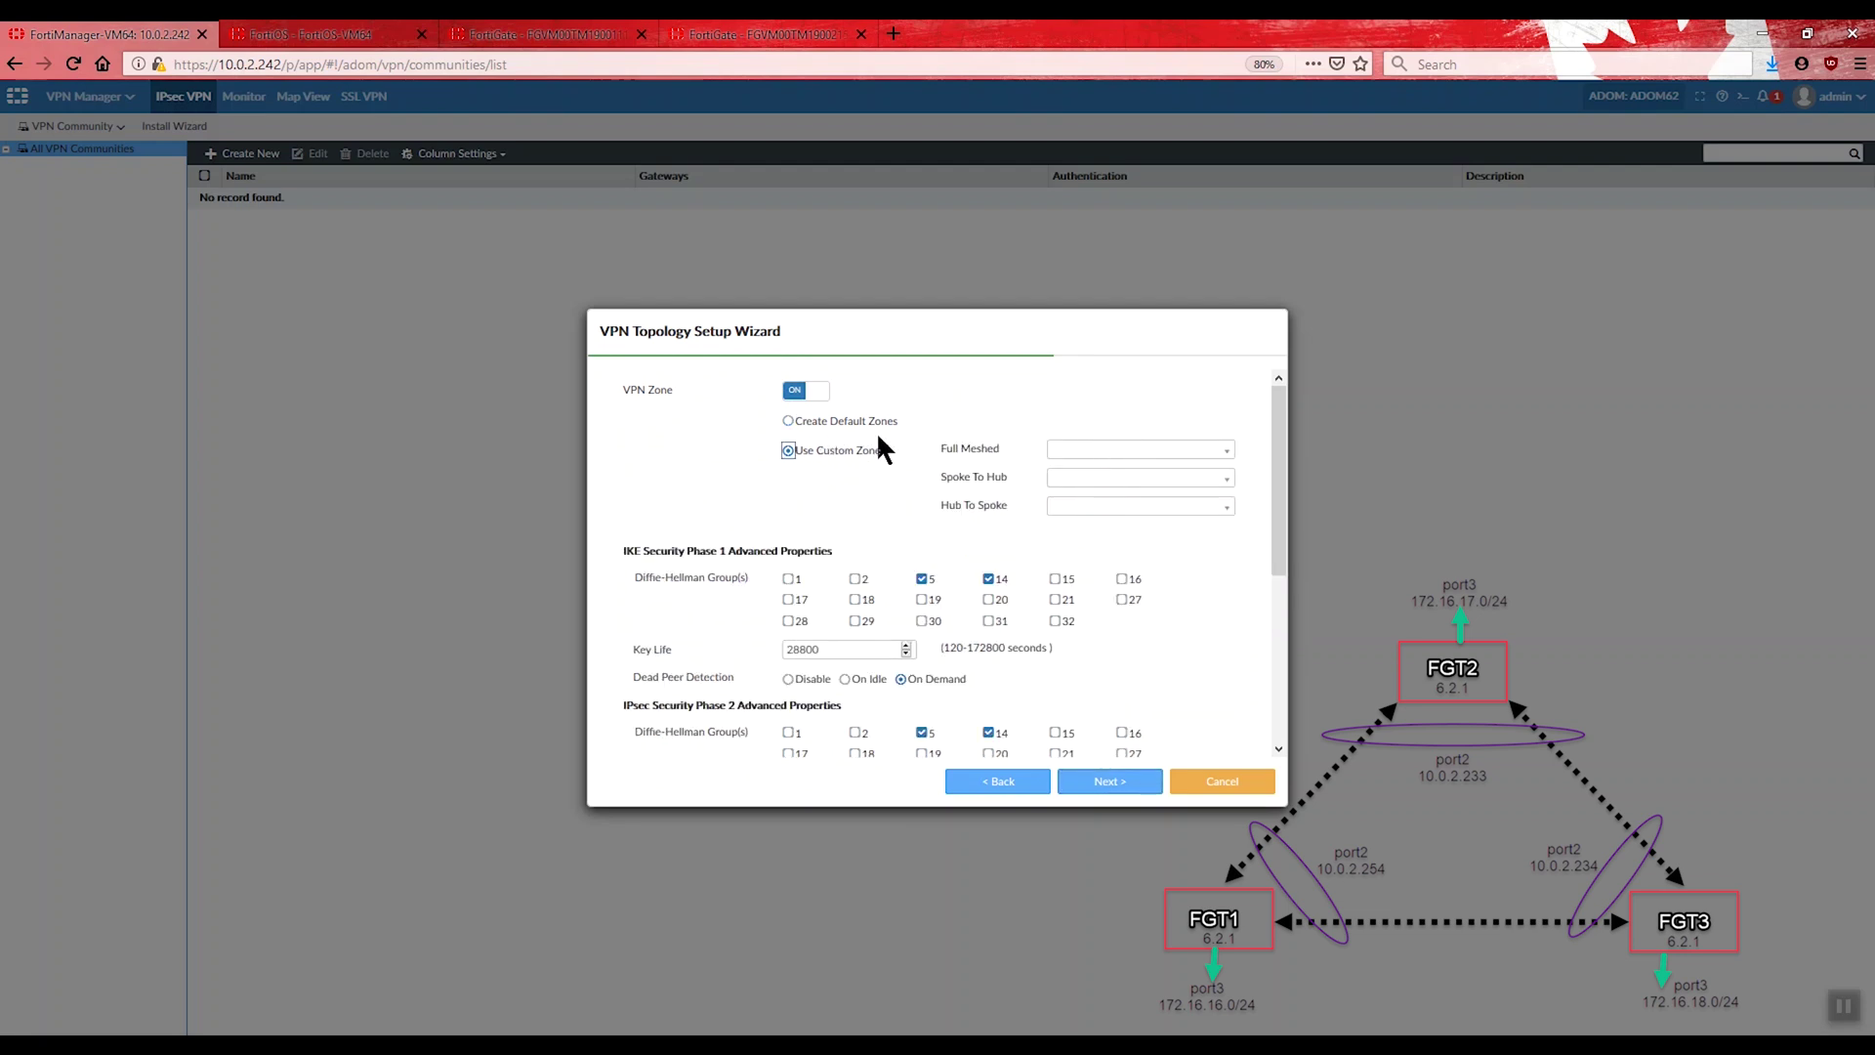
click(788, 421)
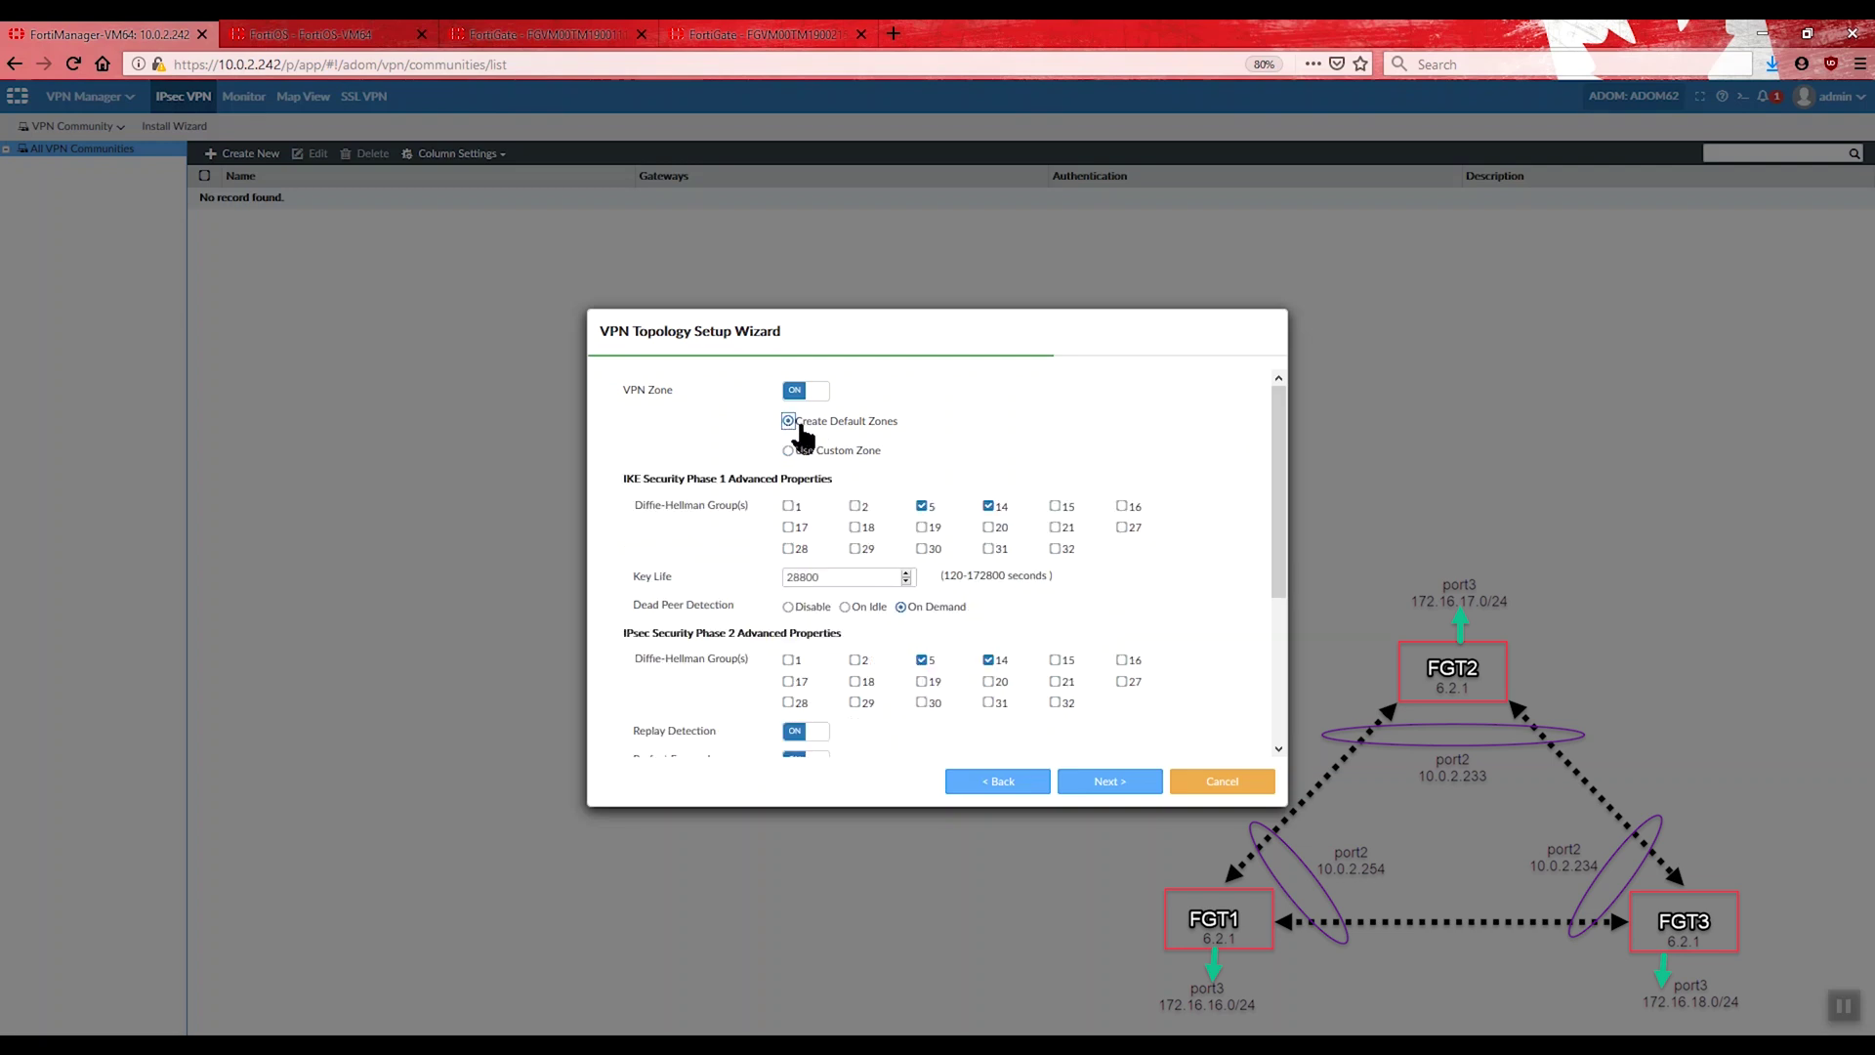
scroll(1155, 678, down, 5)
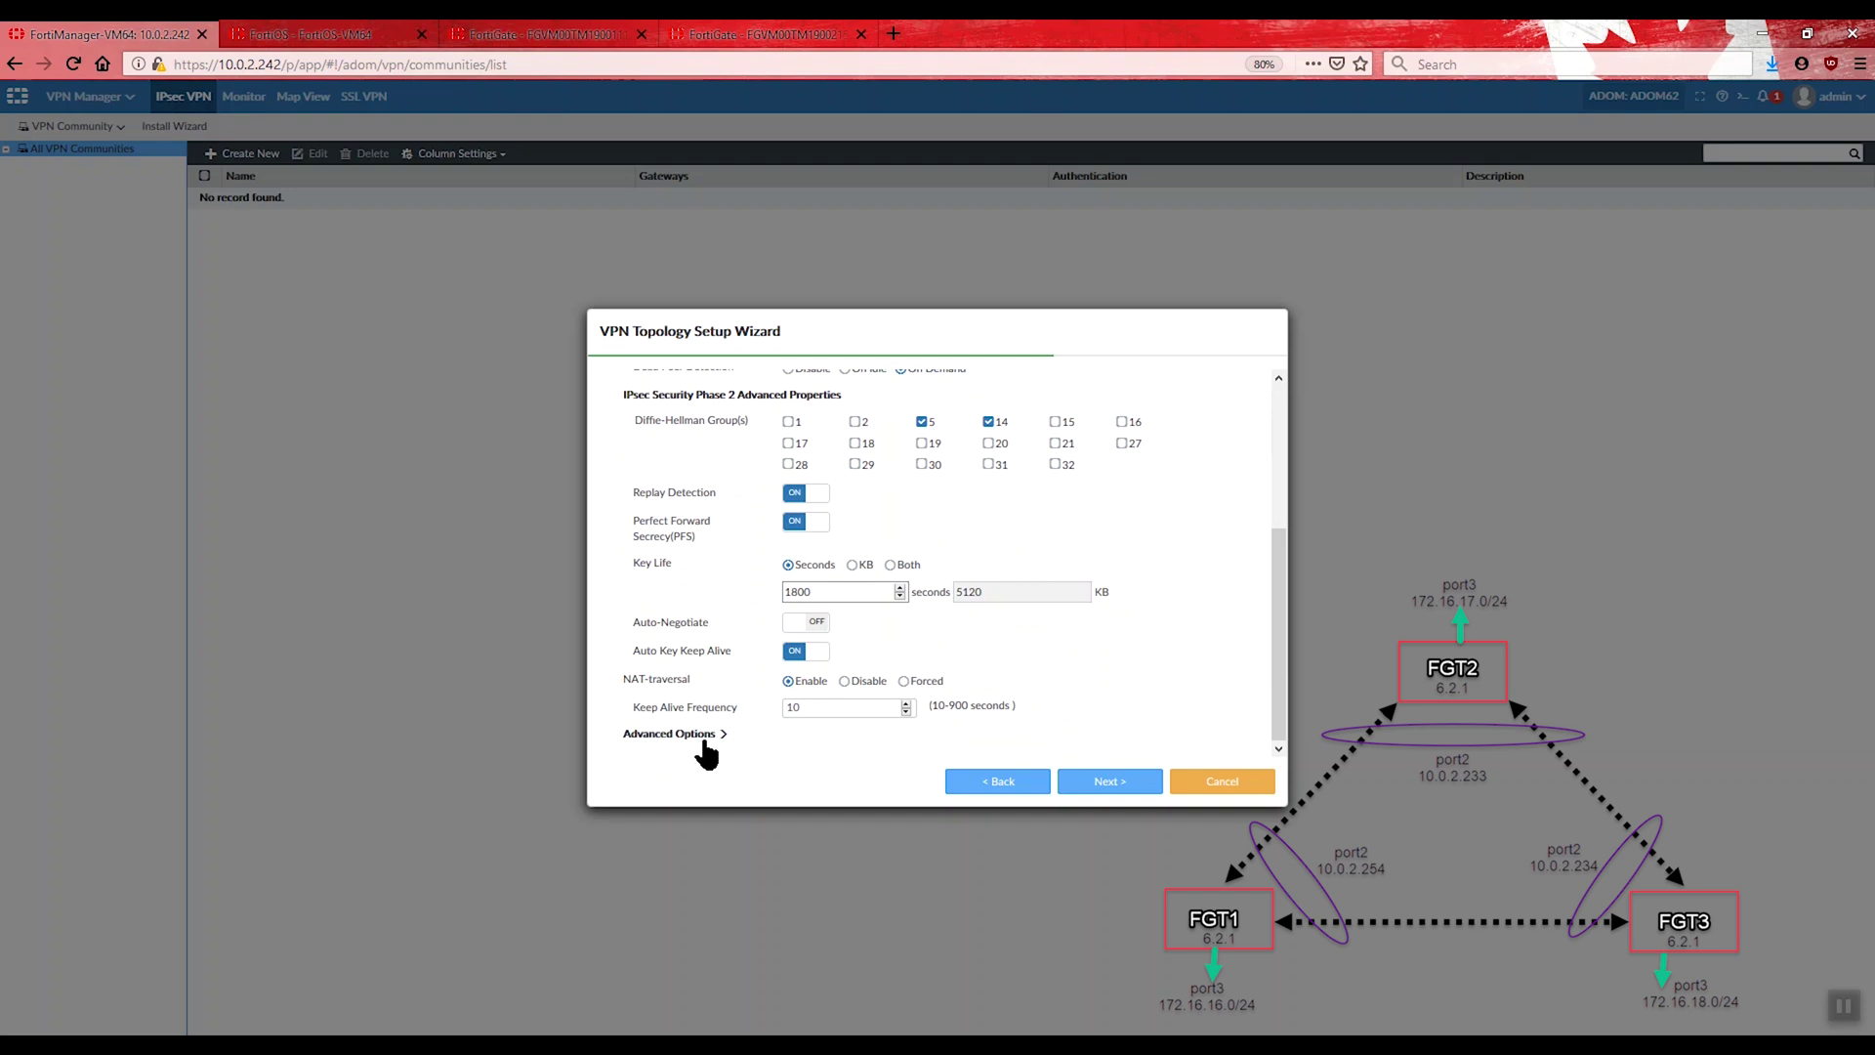
click(1104, 782)
click(1109, 781)
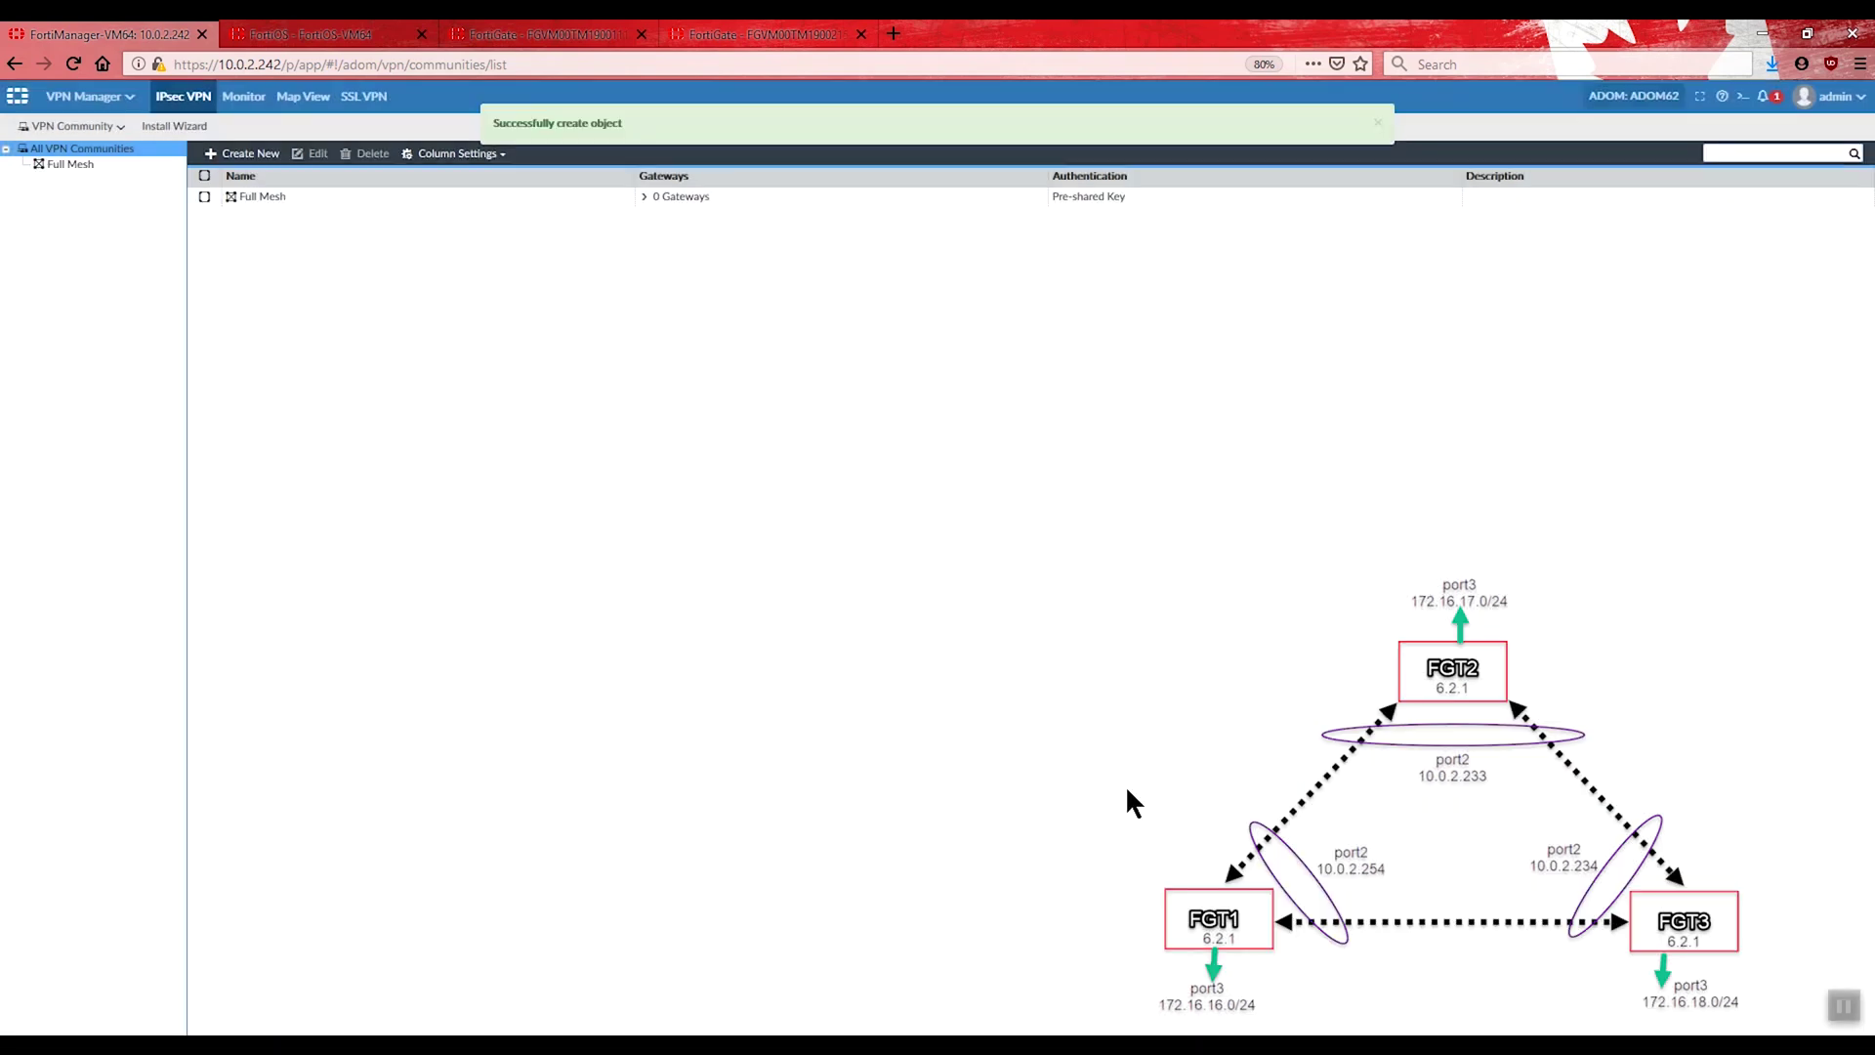
Step: Review the Full Mesh community's settings and Advanced Options, closing without changes
double_click(957, 193)
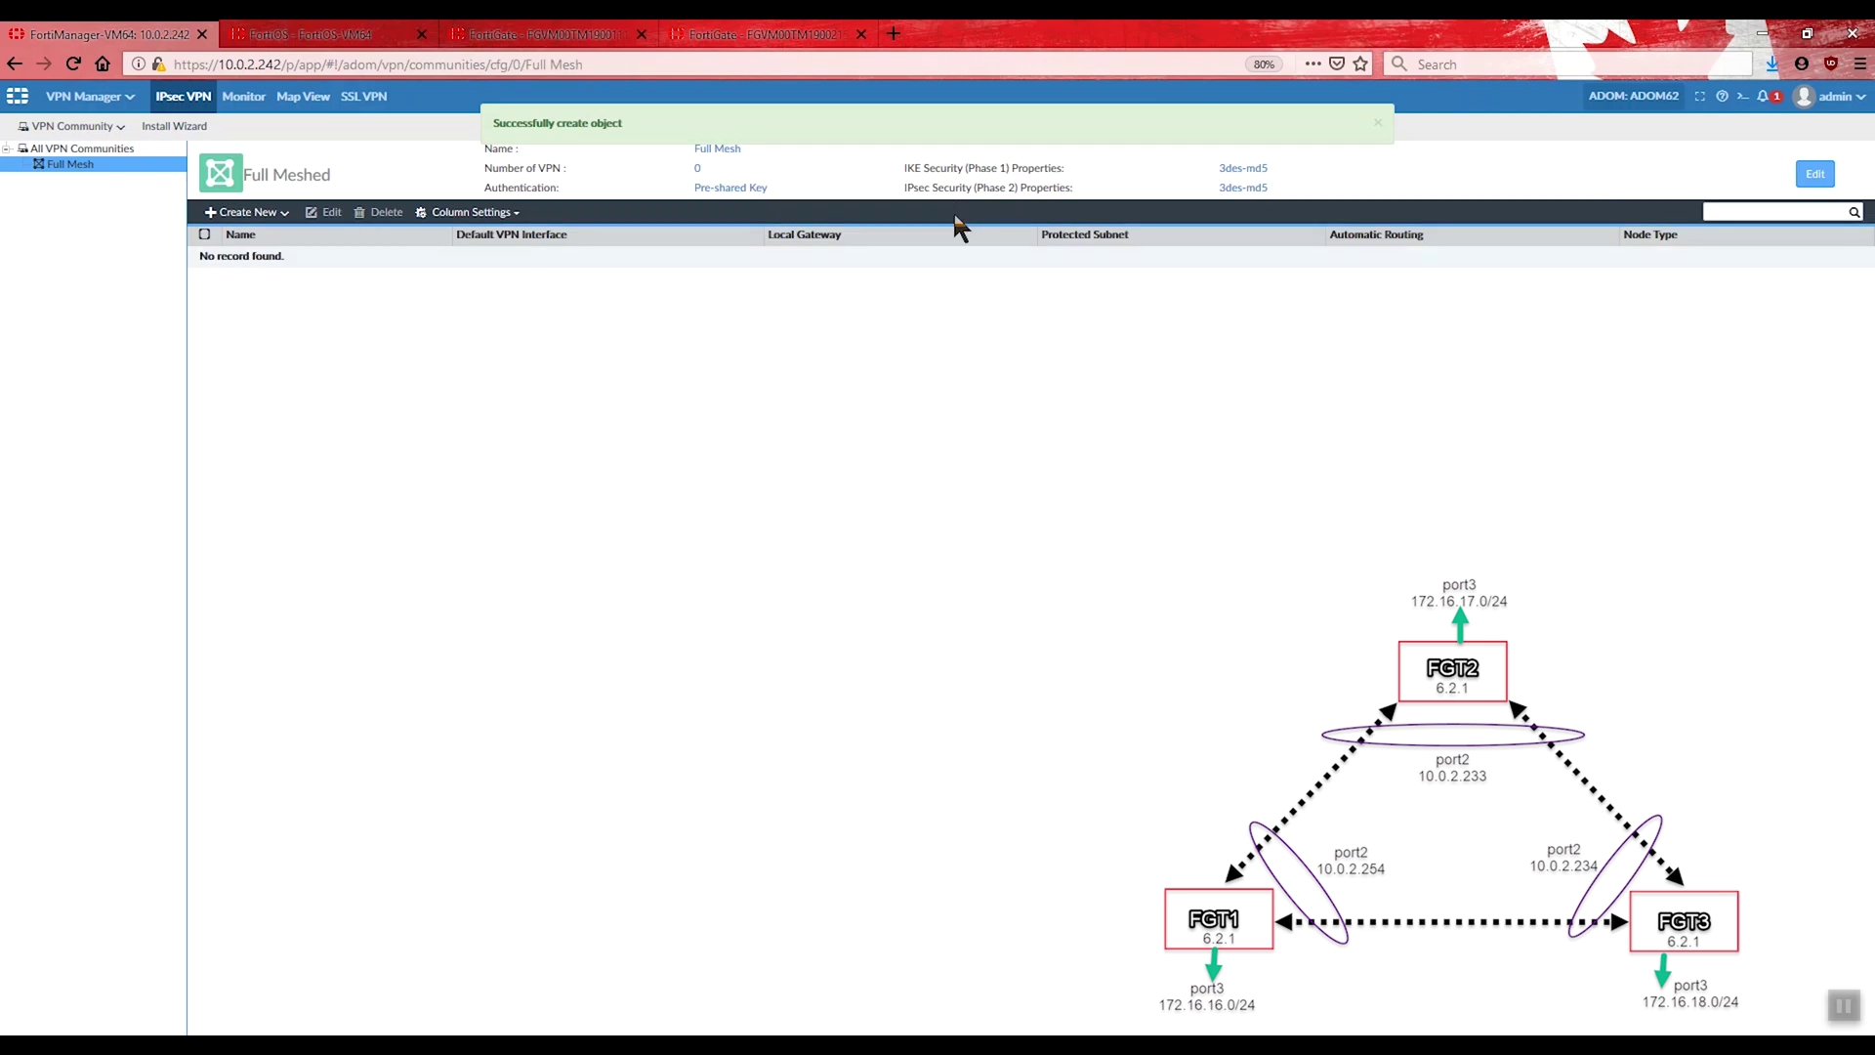
click(1814, 176)
scroll(983, 814, down, 3)
click(656, 933)
scroll(695, 910, down, 4)
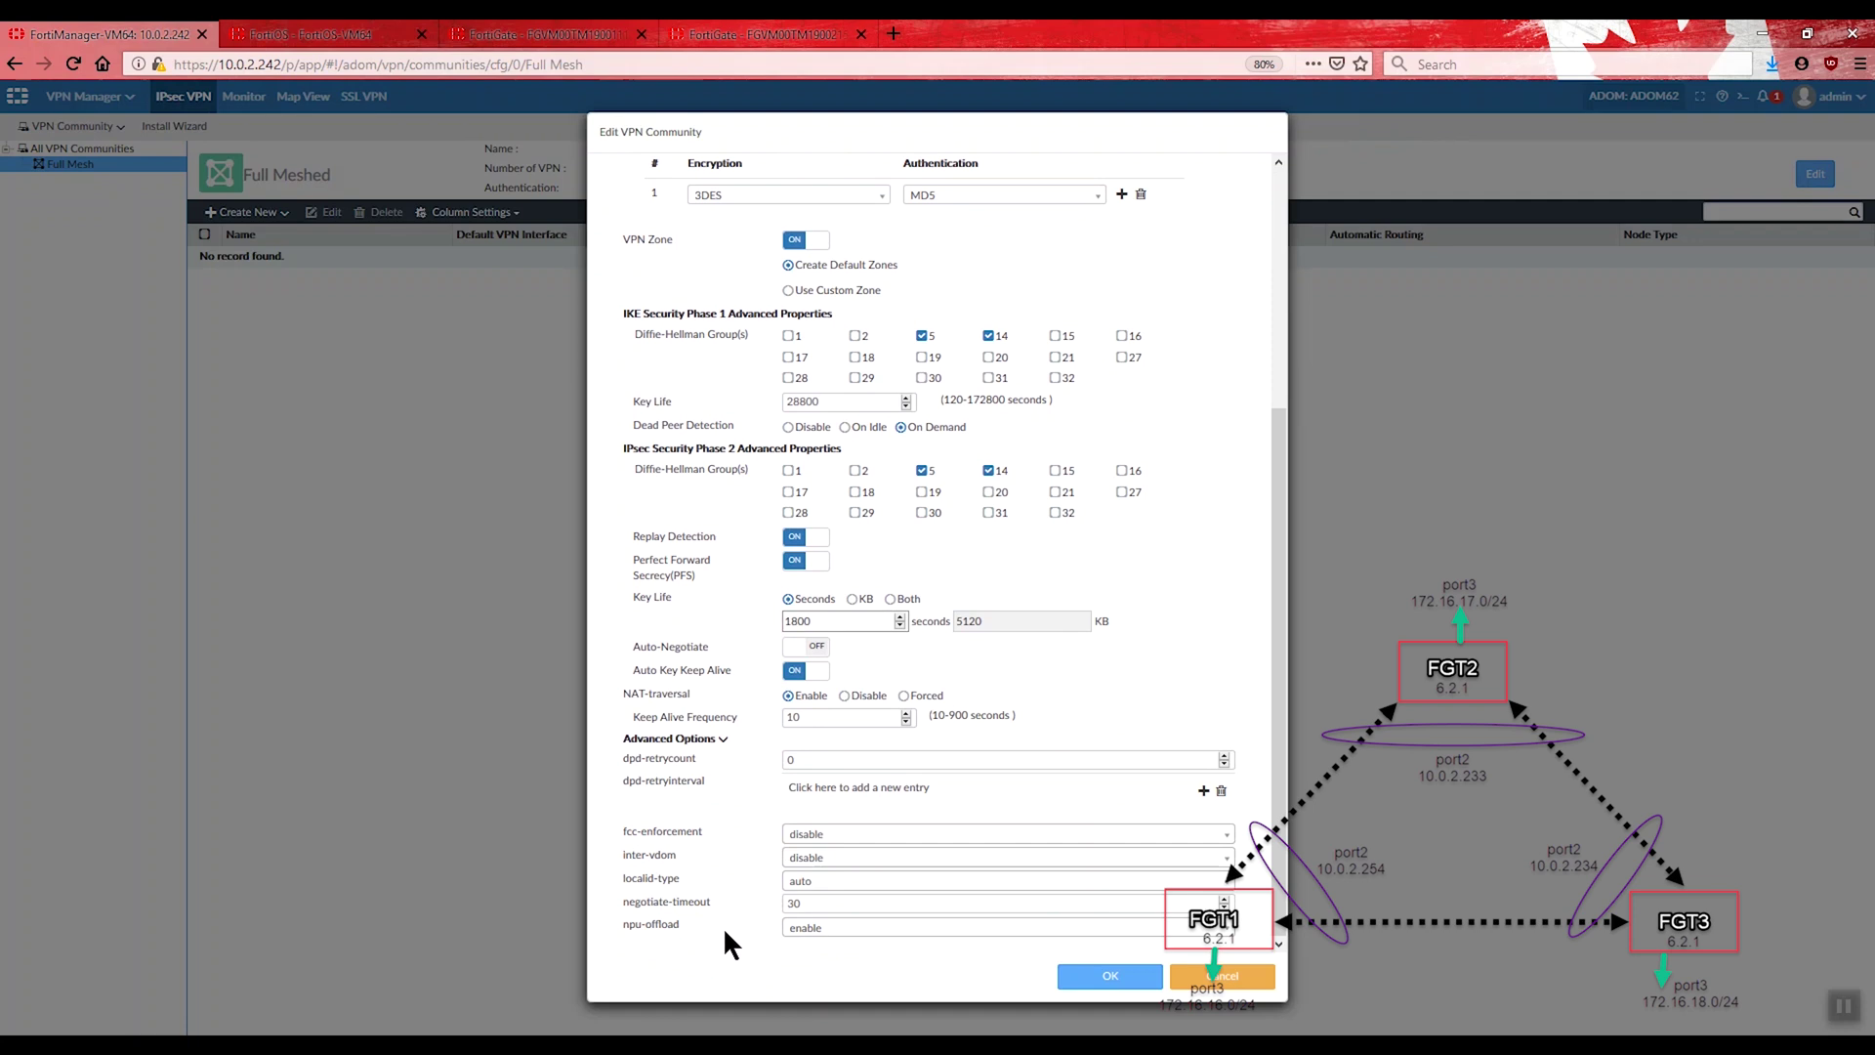
scroll(781, 760, up, 7)
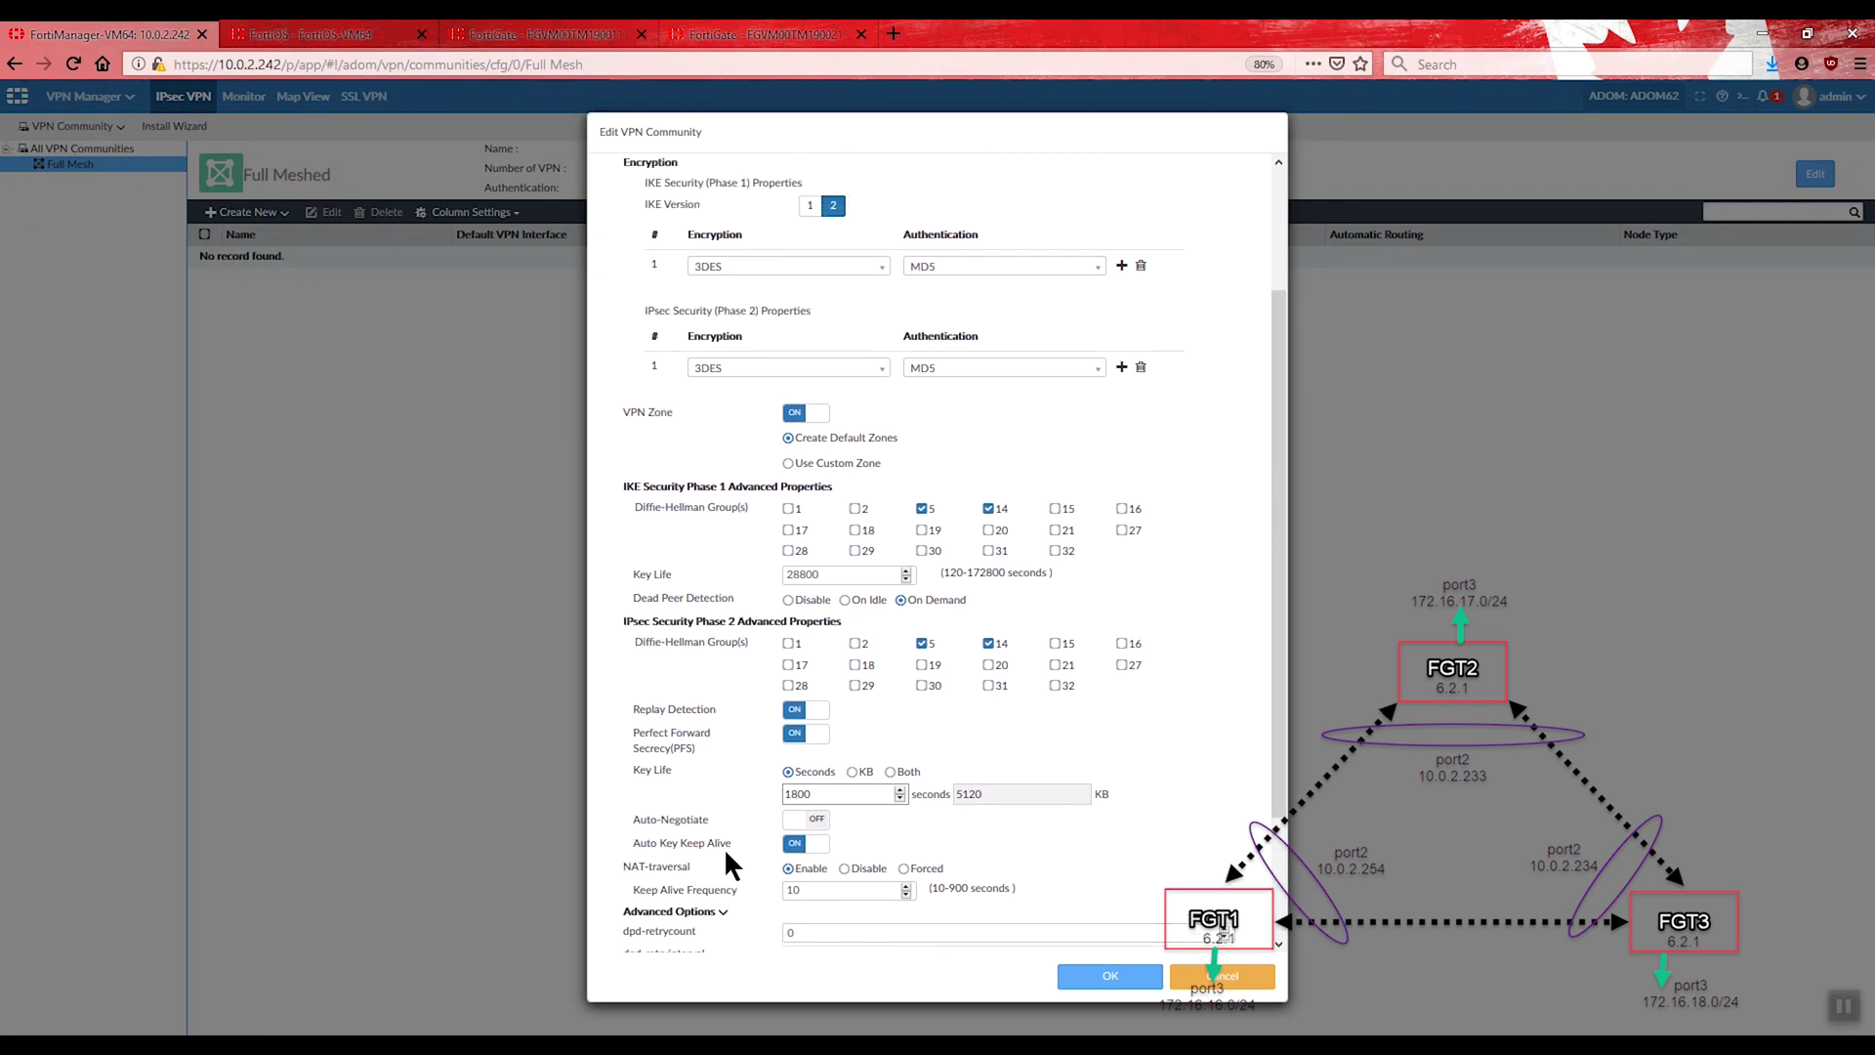
click(1222, 975)
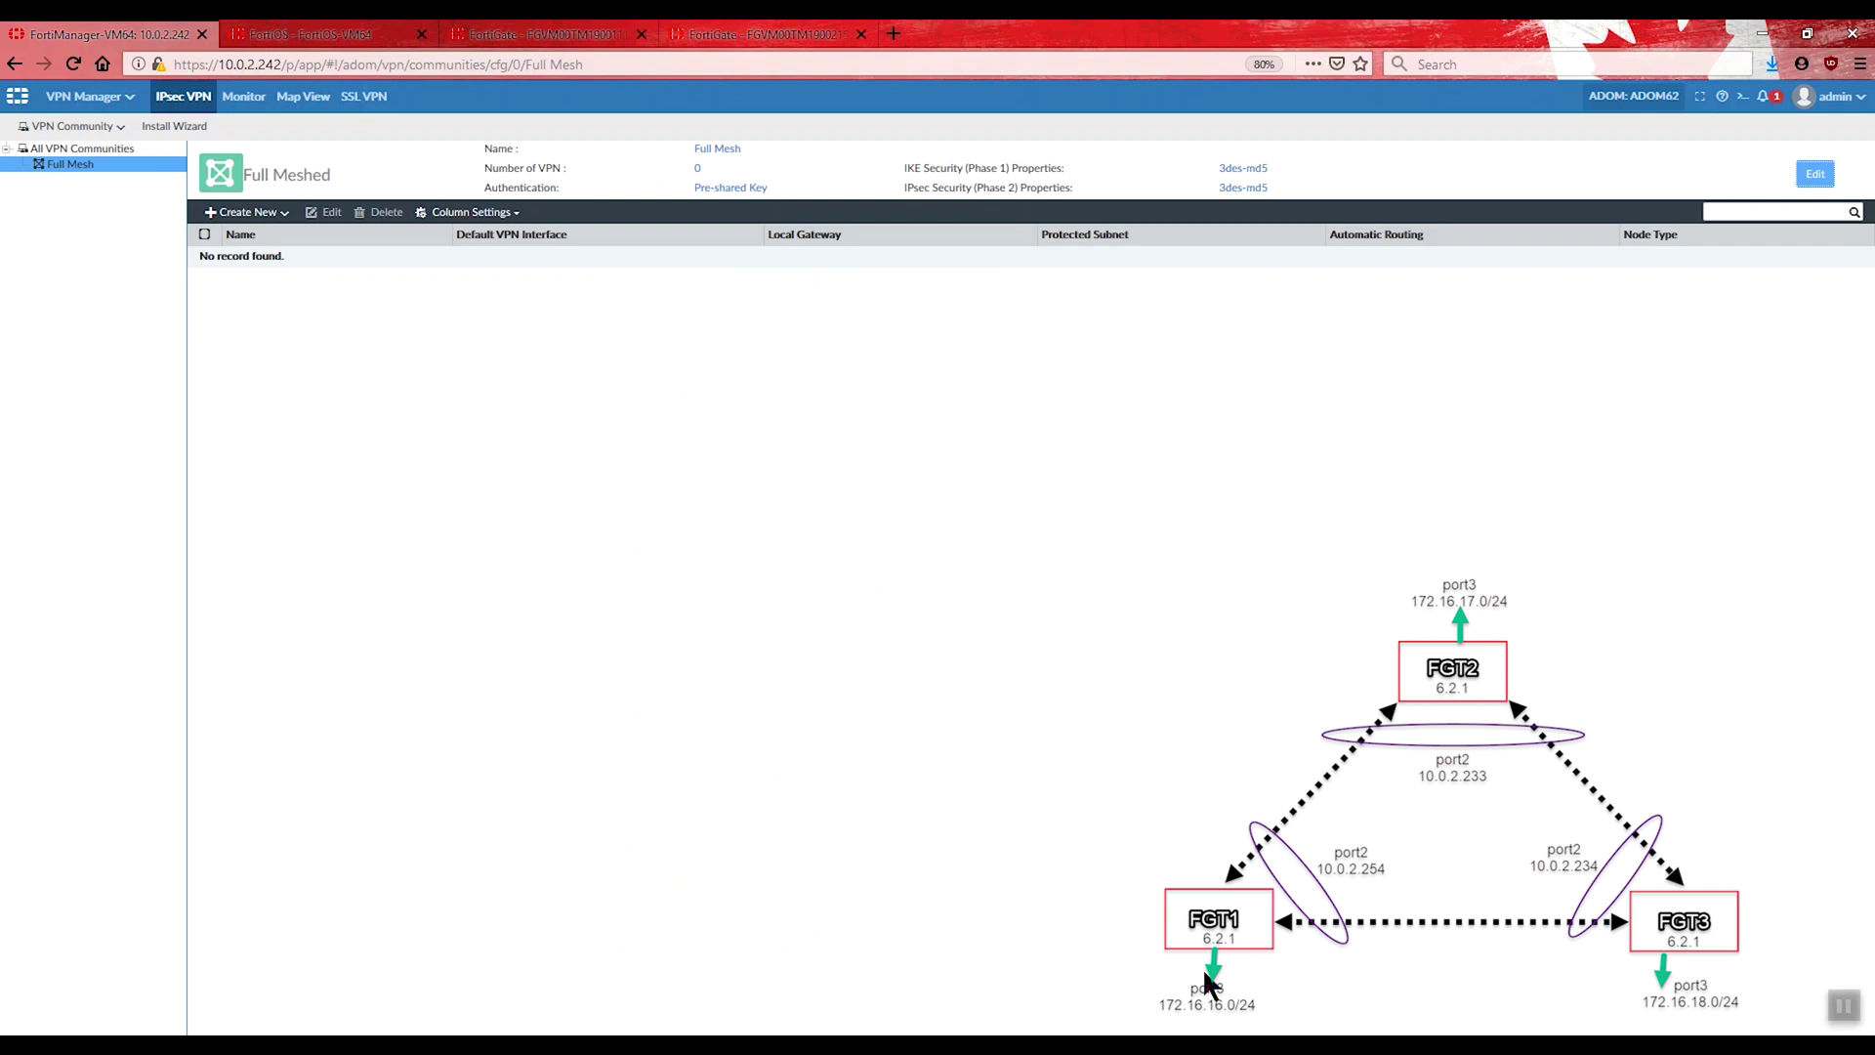
Step: Add a VPN gateway to Full Mesh protecting the 172.16.16.0/24 subnet
click(252, 213)
click(262, 245)
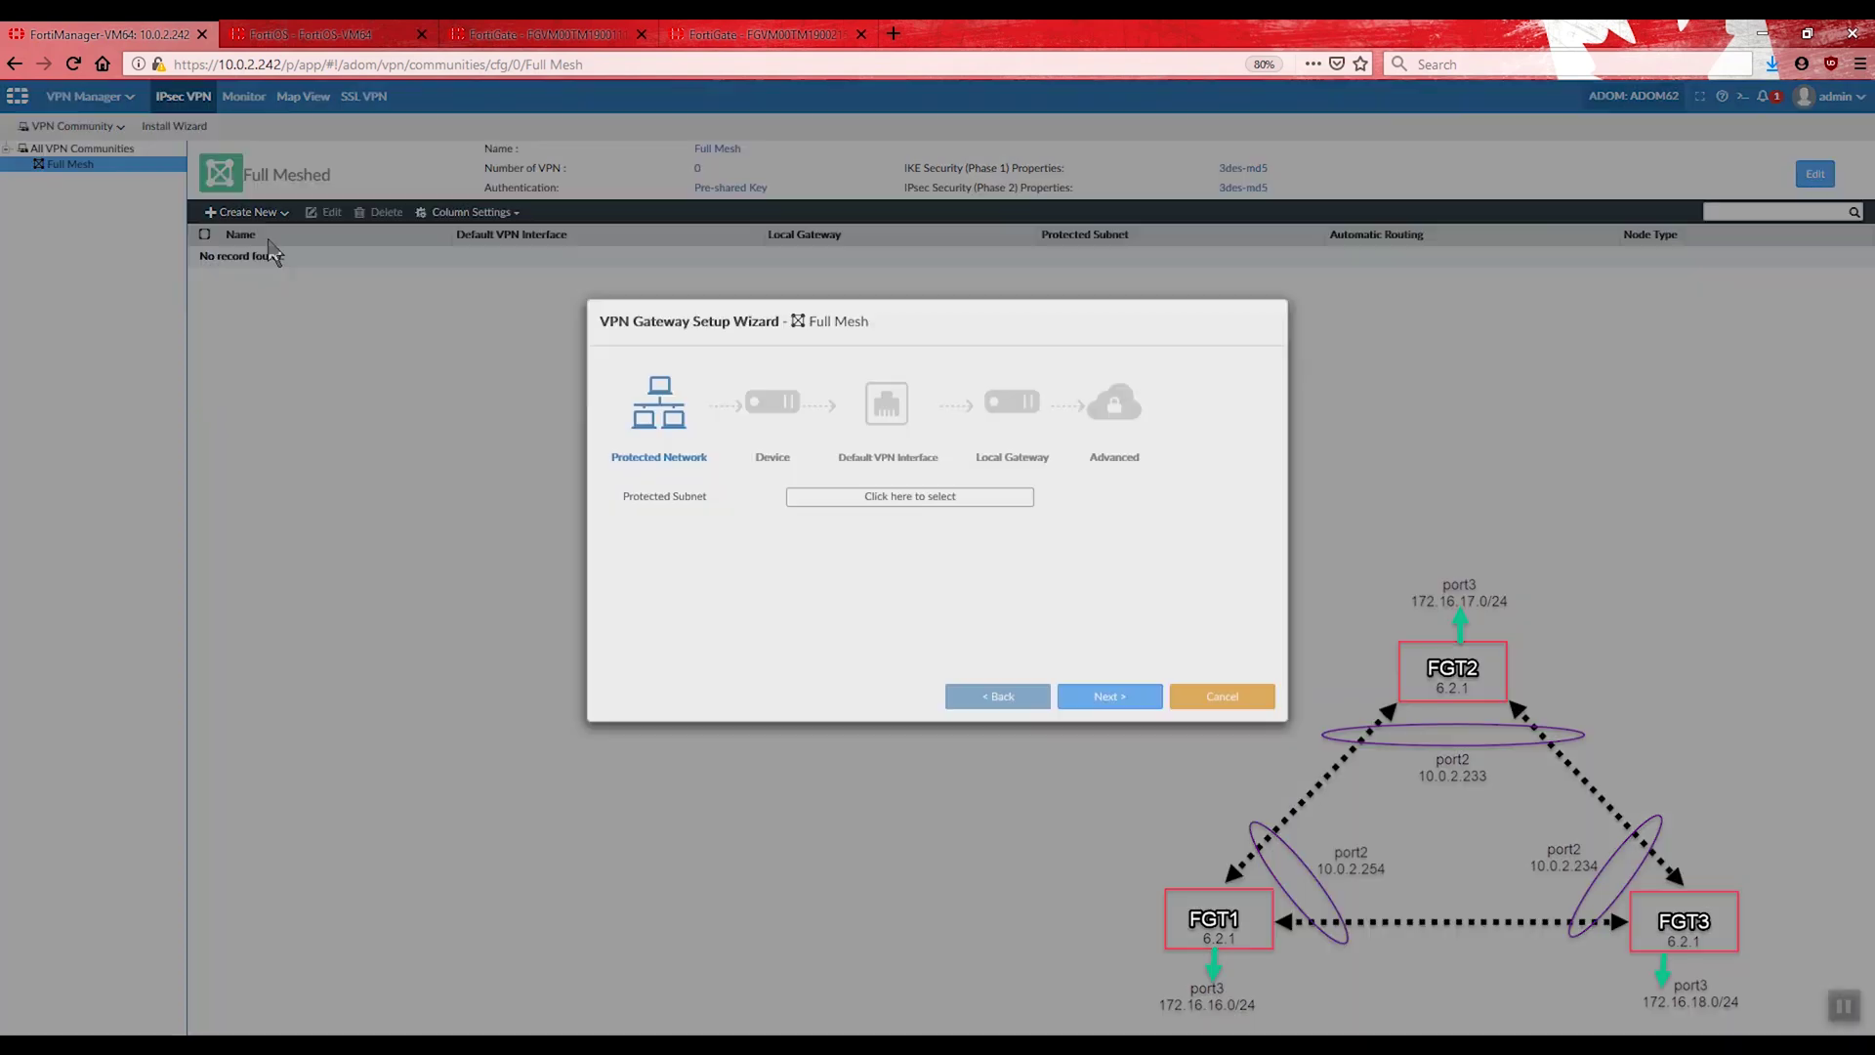
click(897, 551)
click(1123, 621)
click(1286, 829)
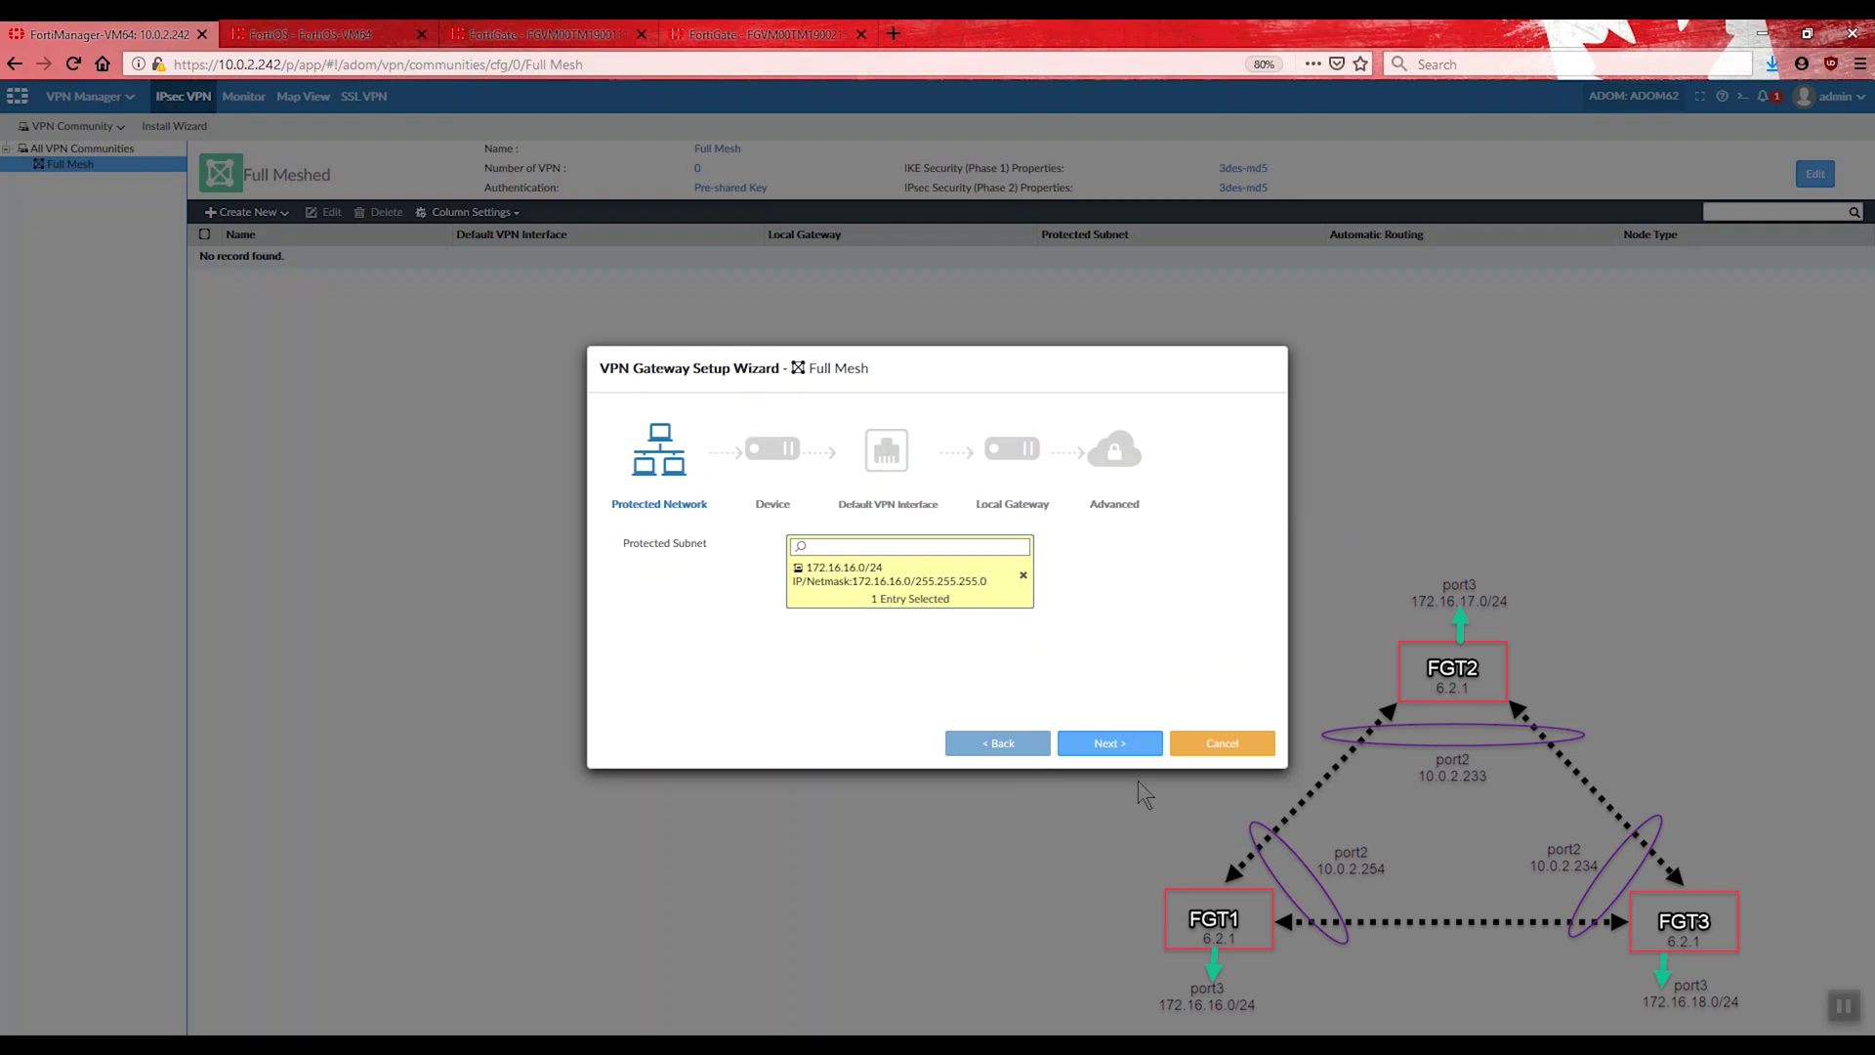
click(1105, 745)
Step: Use FortiOS-VM64 with port2 as default VPN interface and finish the gateway
click(835, 549)
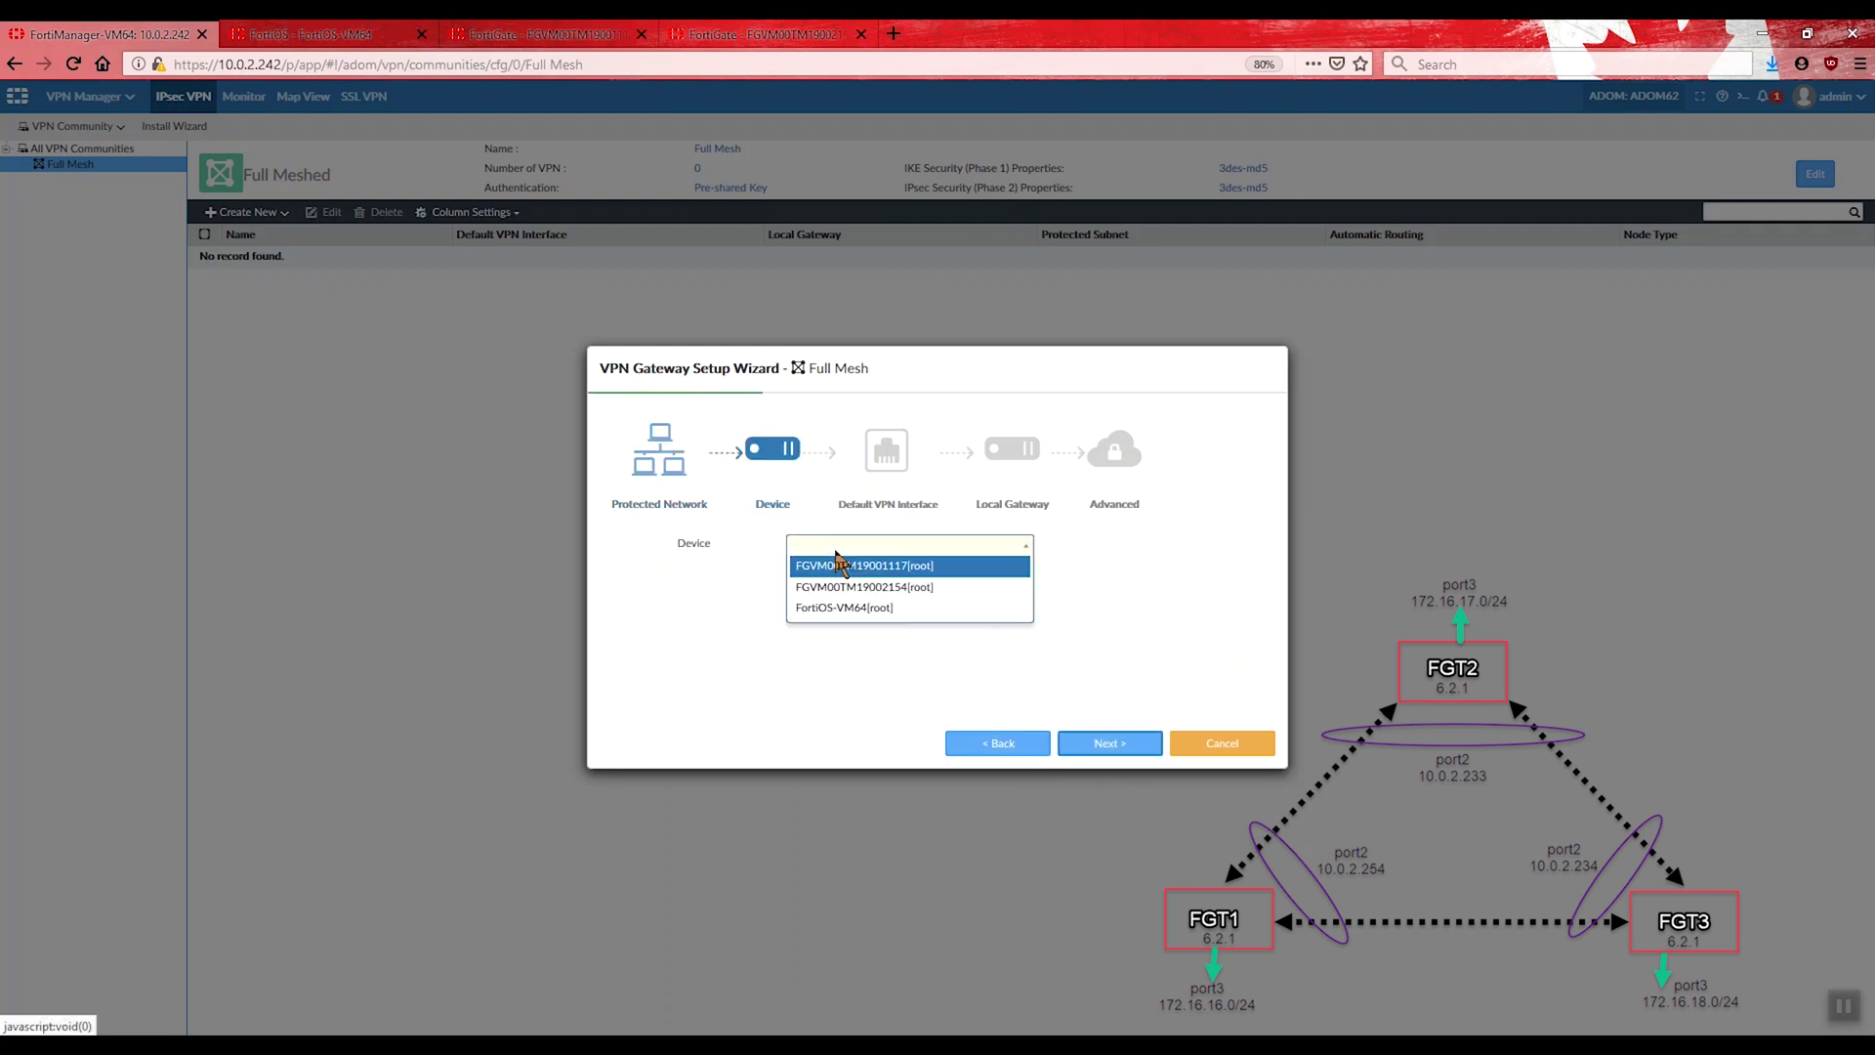
click(859, 609)
click(1110, 743)
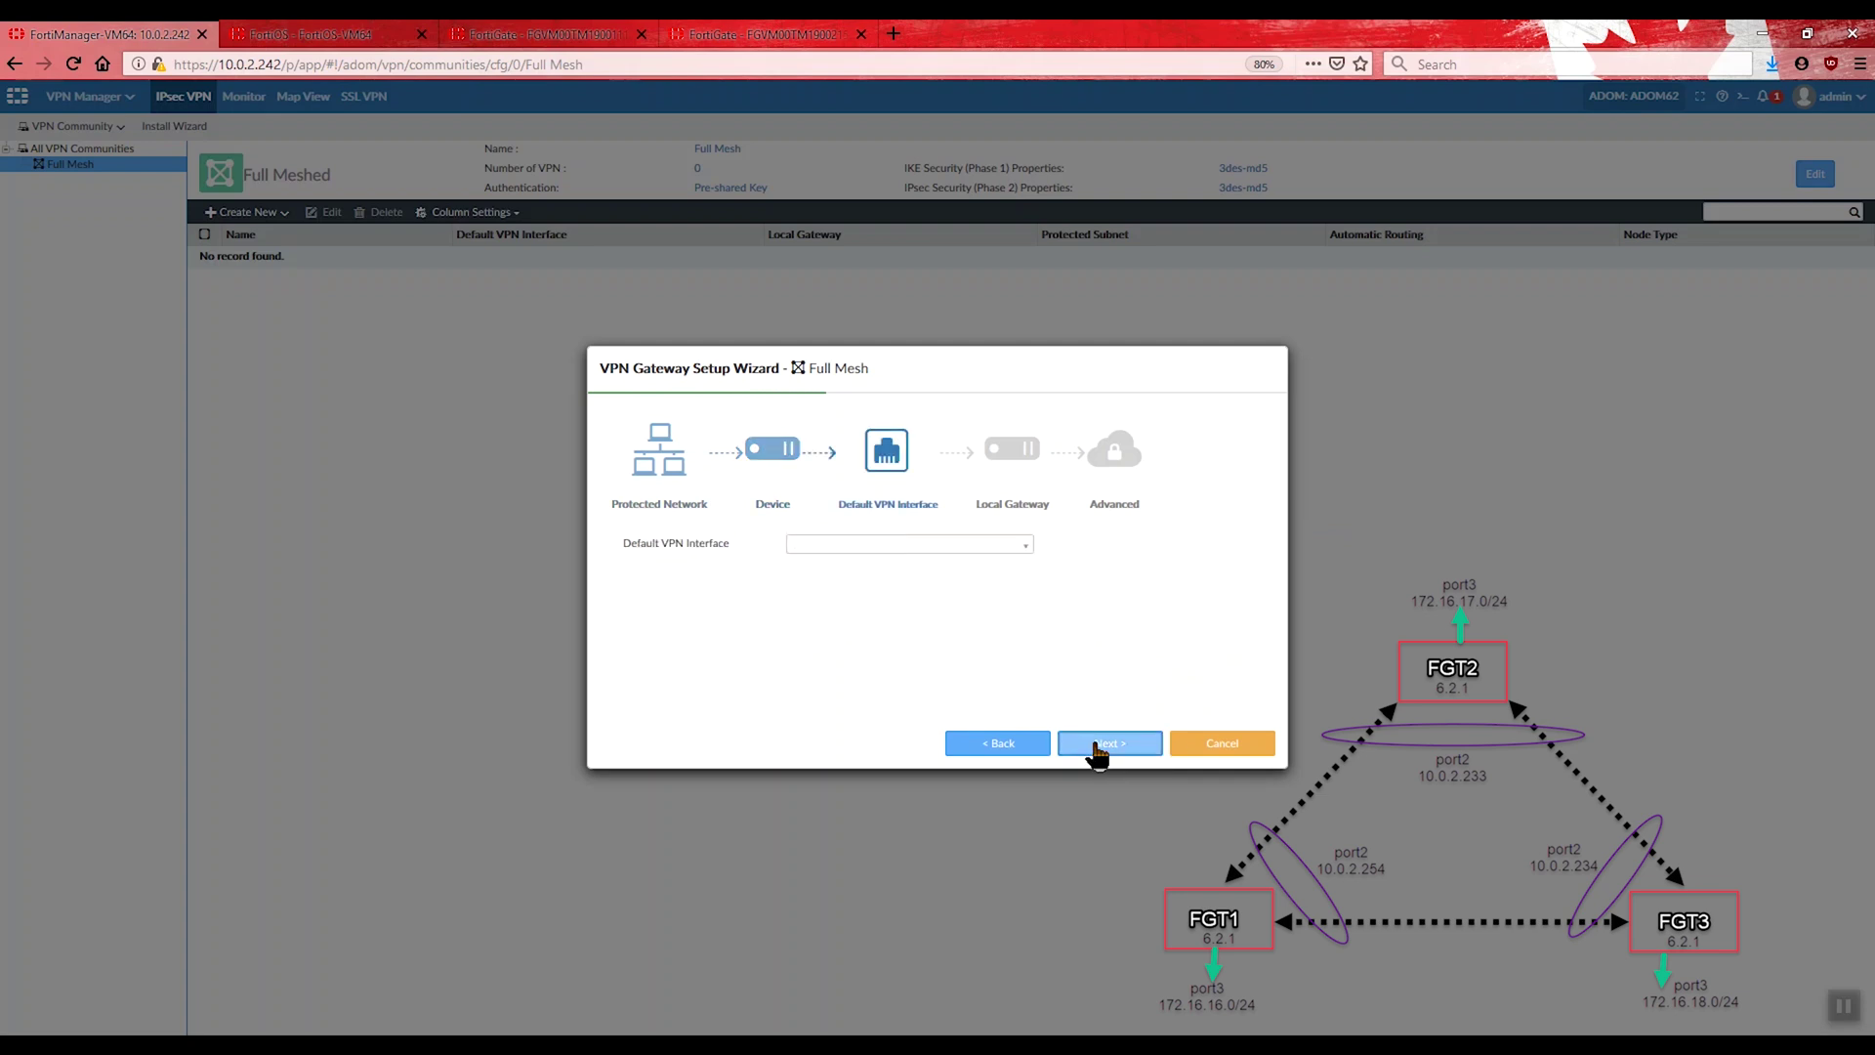
click(883, 545)
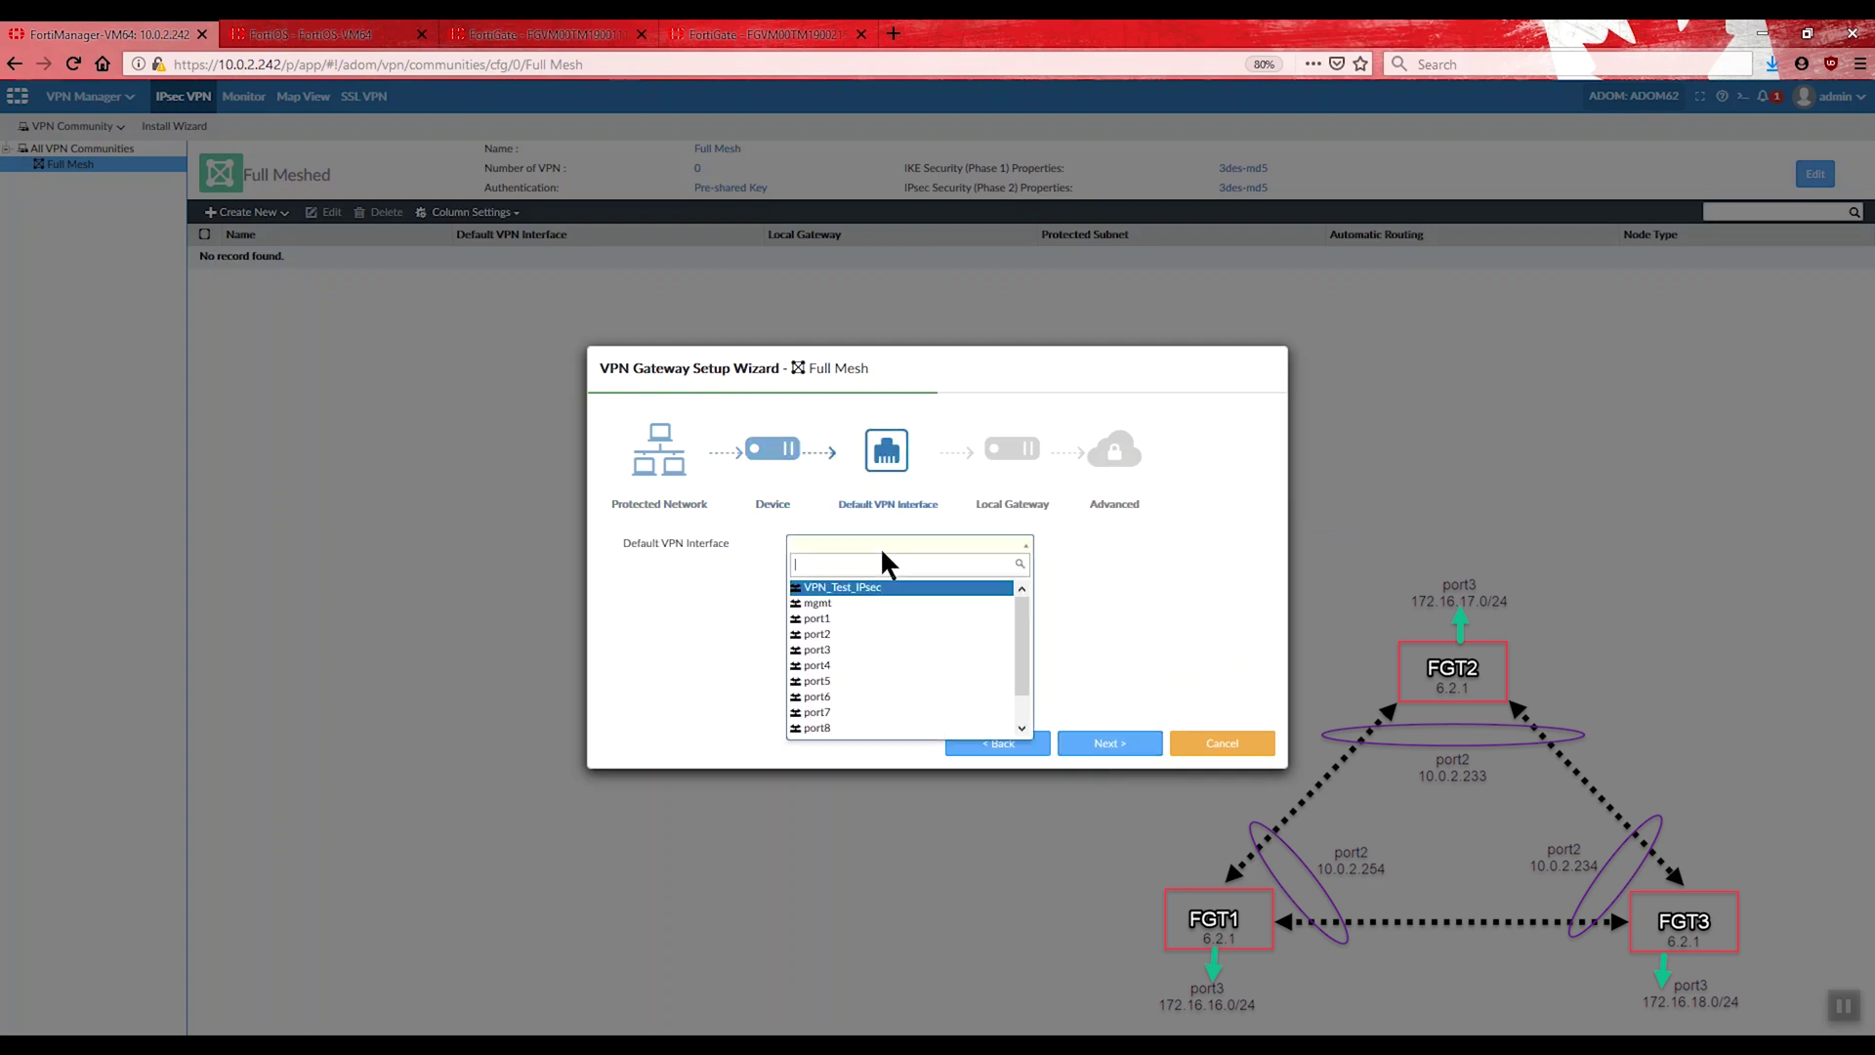
click(861, 635)
click(1103, 747)
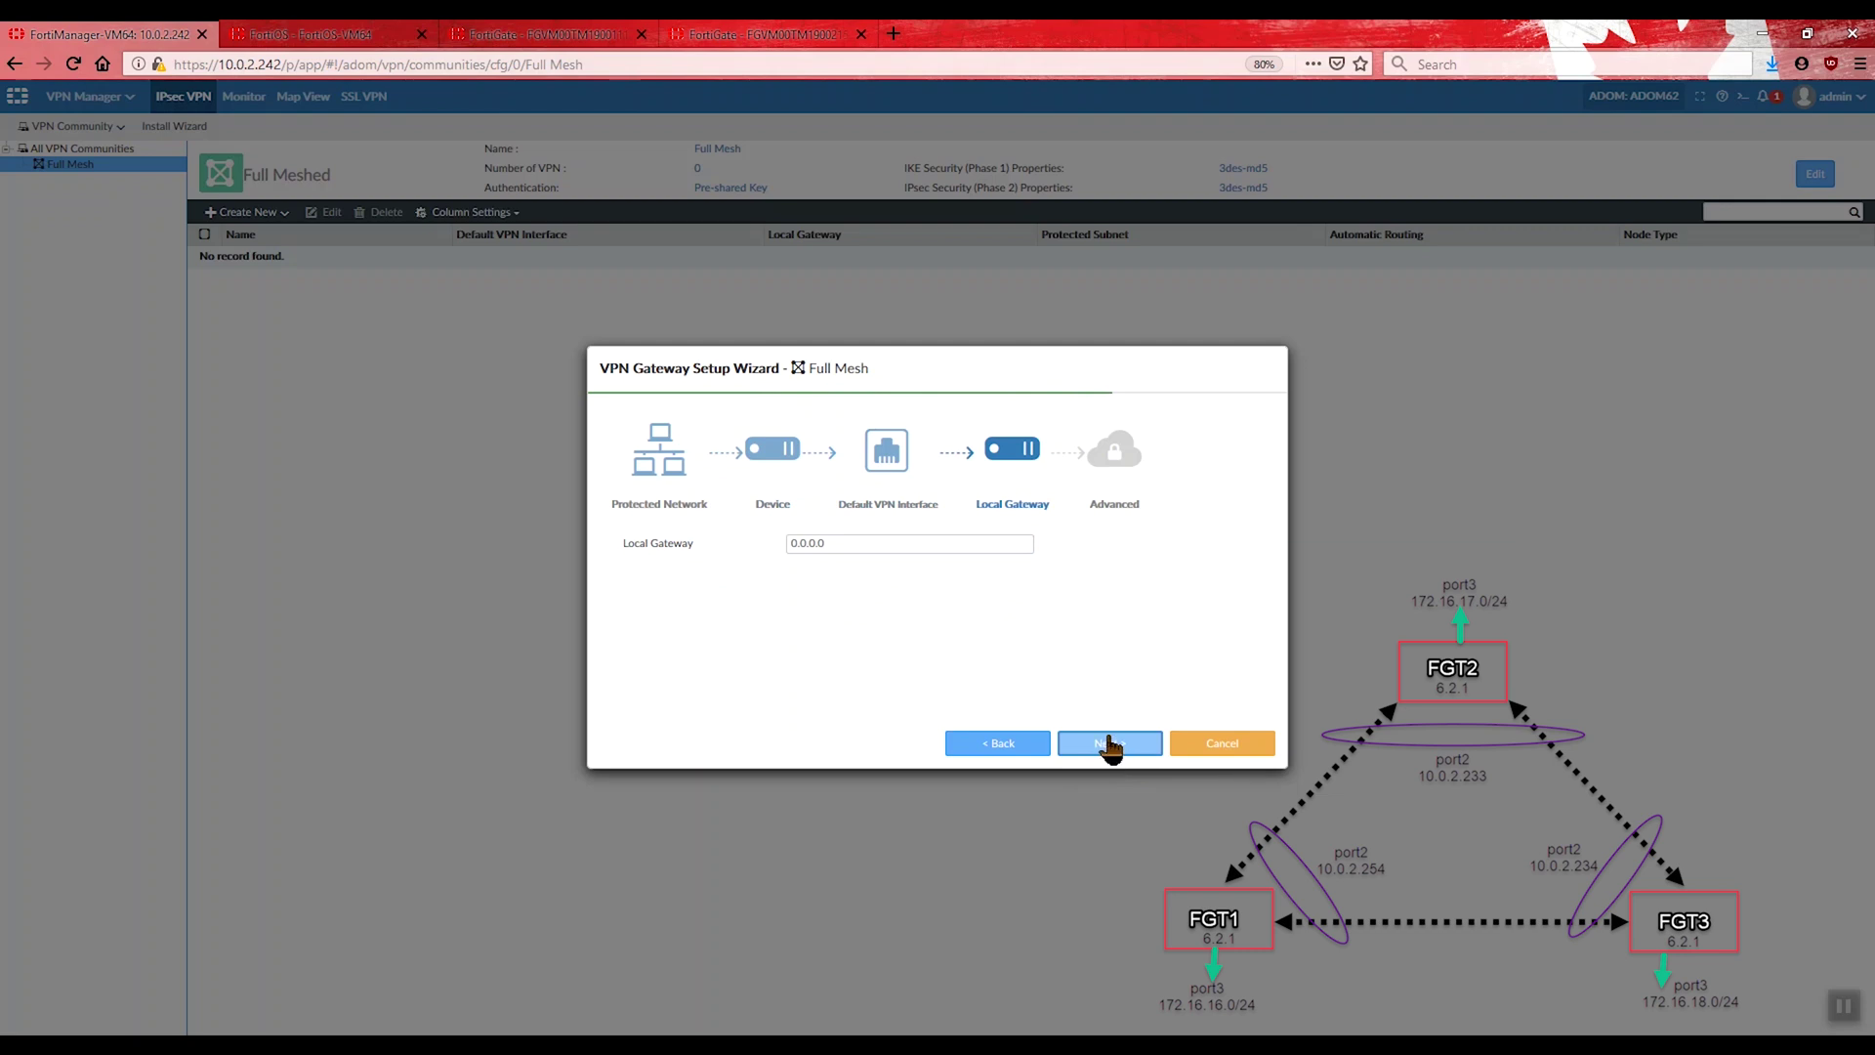
click(1110, 745)
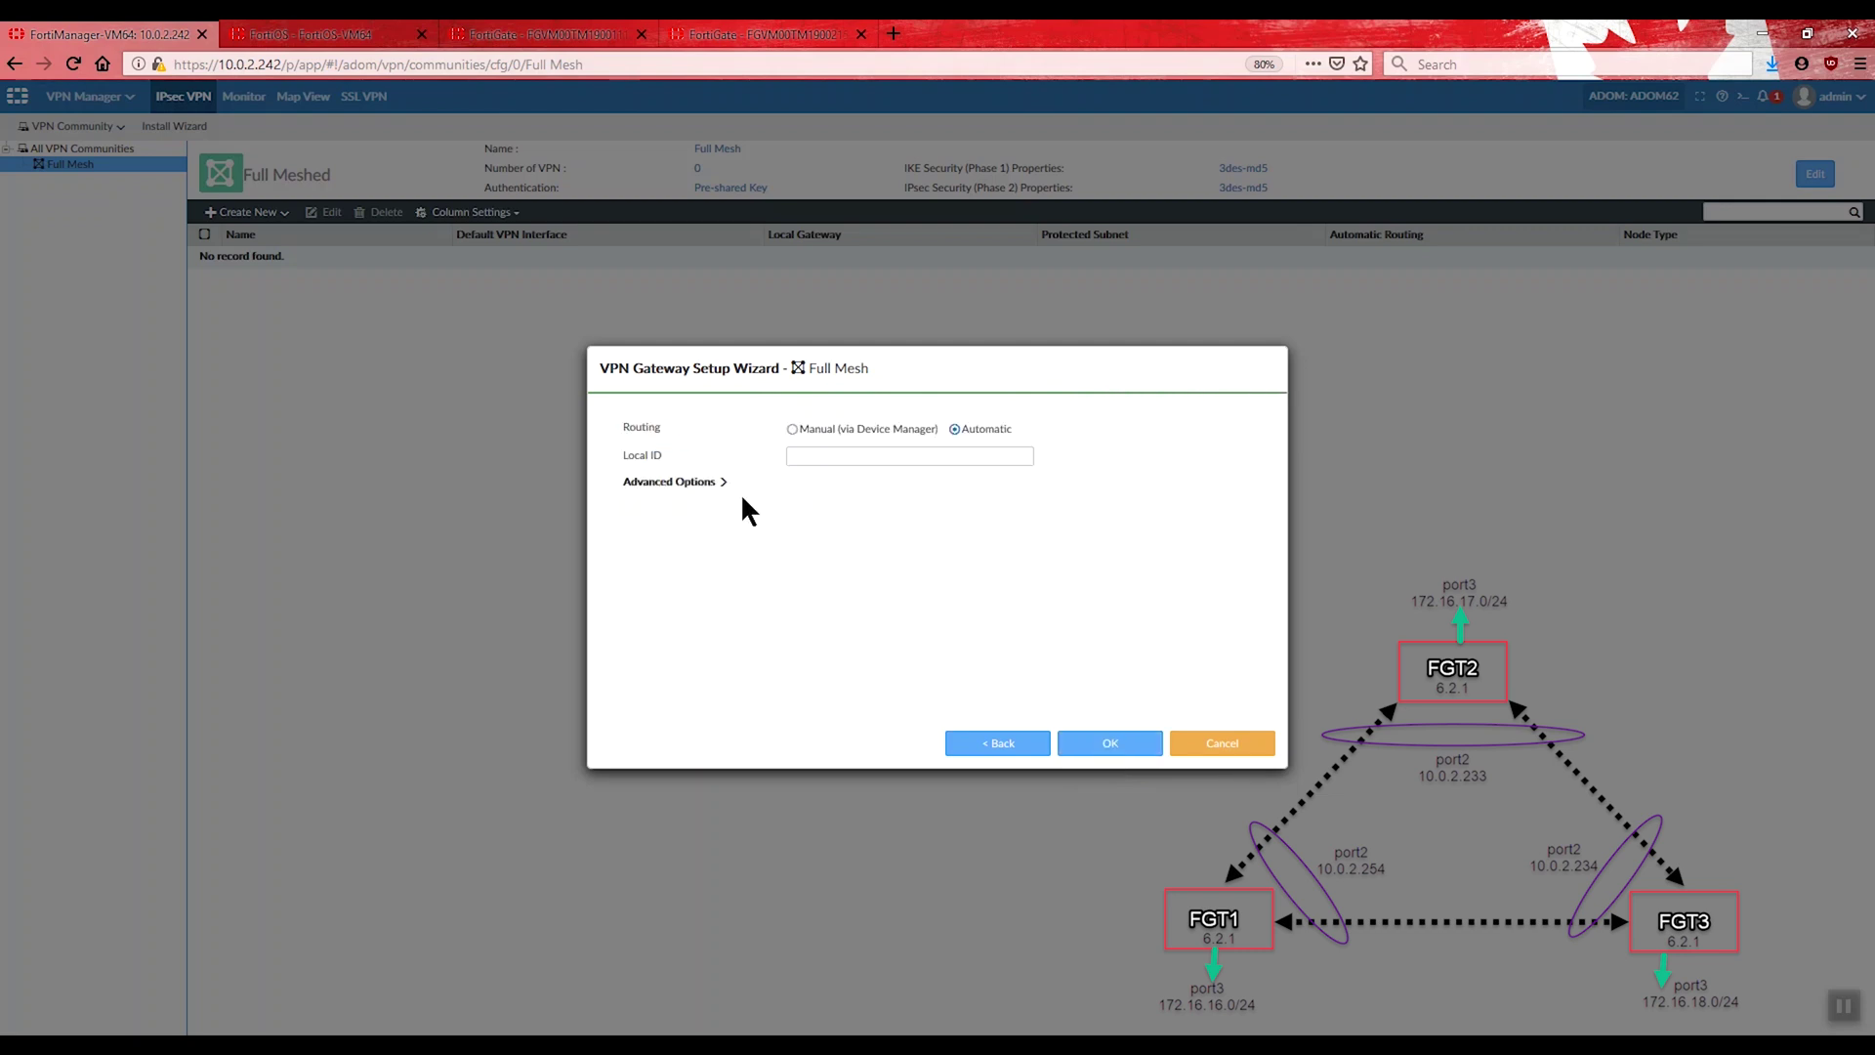
click(1118, 746)
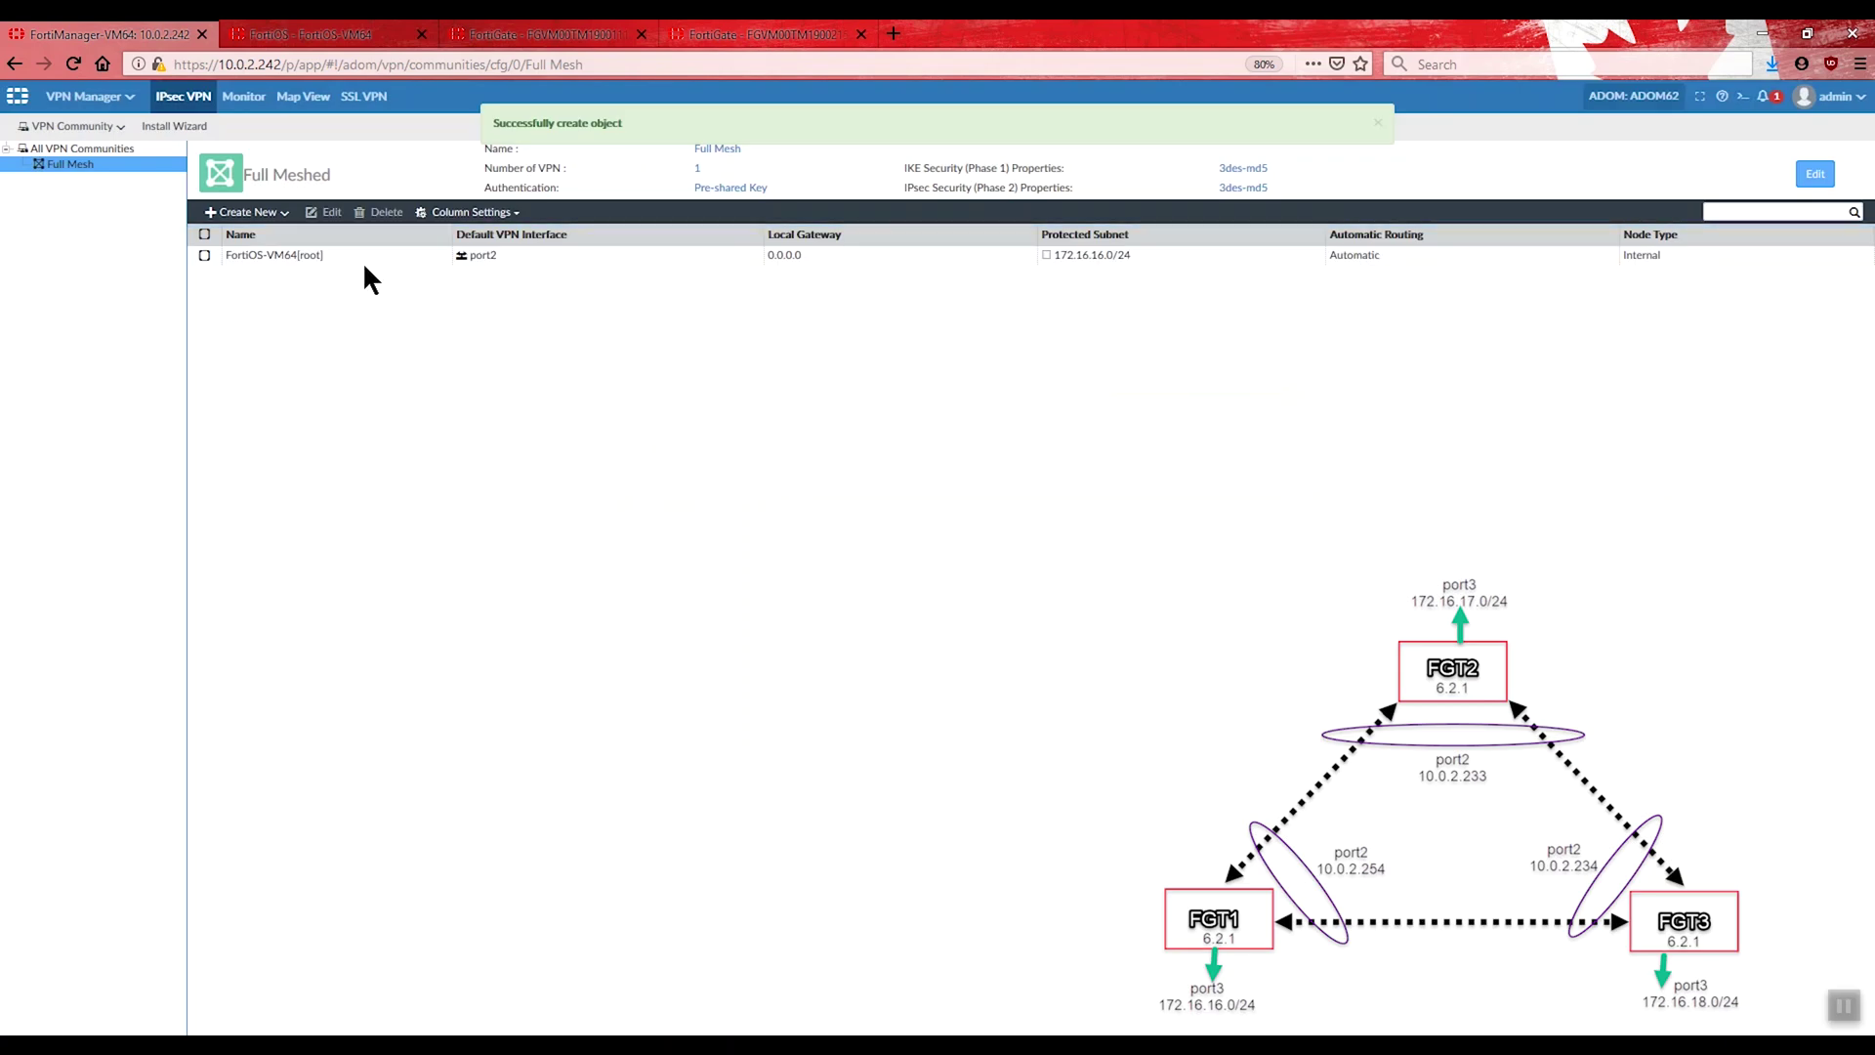
click(281, 217)
Step: Add a second gateway protecting the 172.16.17.0/24 subnet
click(260, 238)
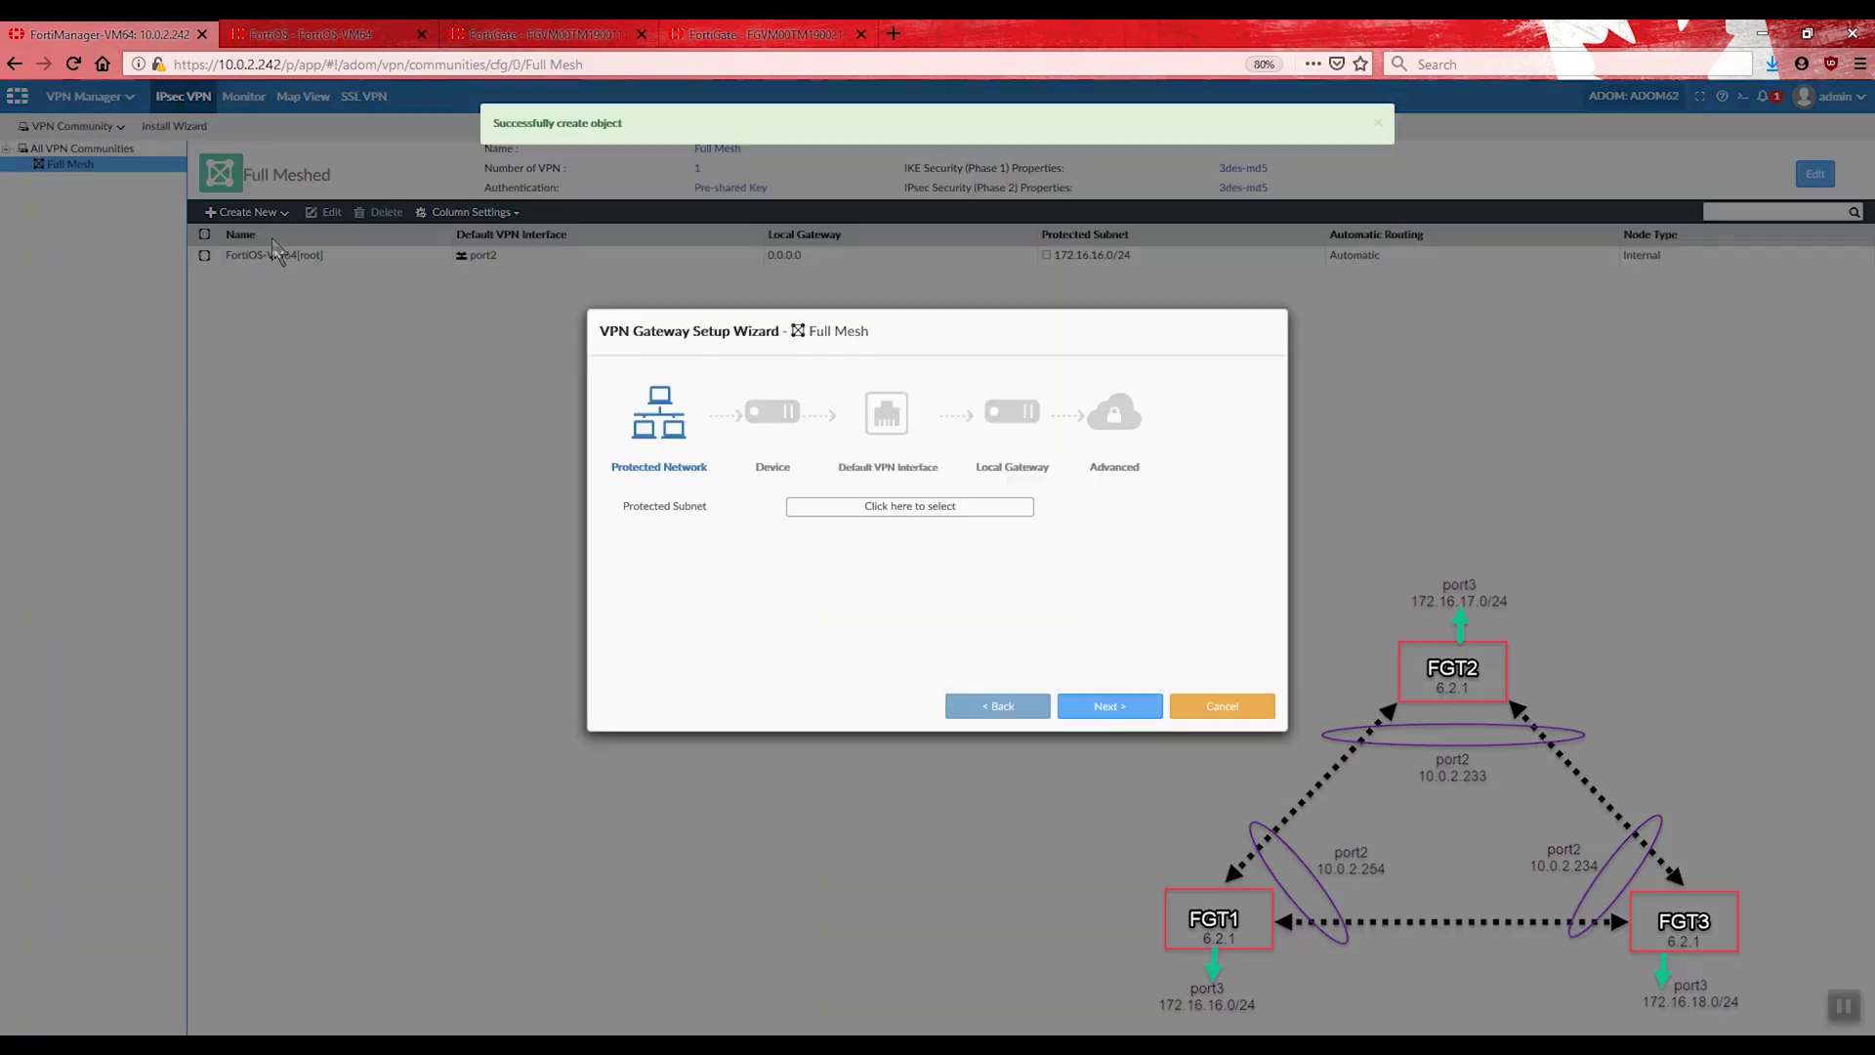
click(935, 545)
click(1125, 656)
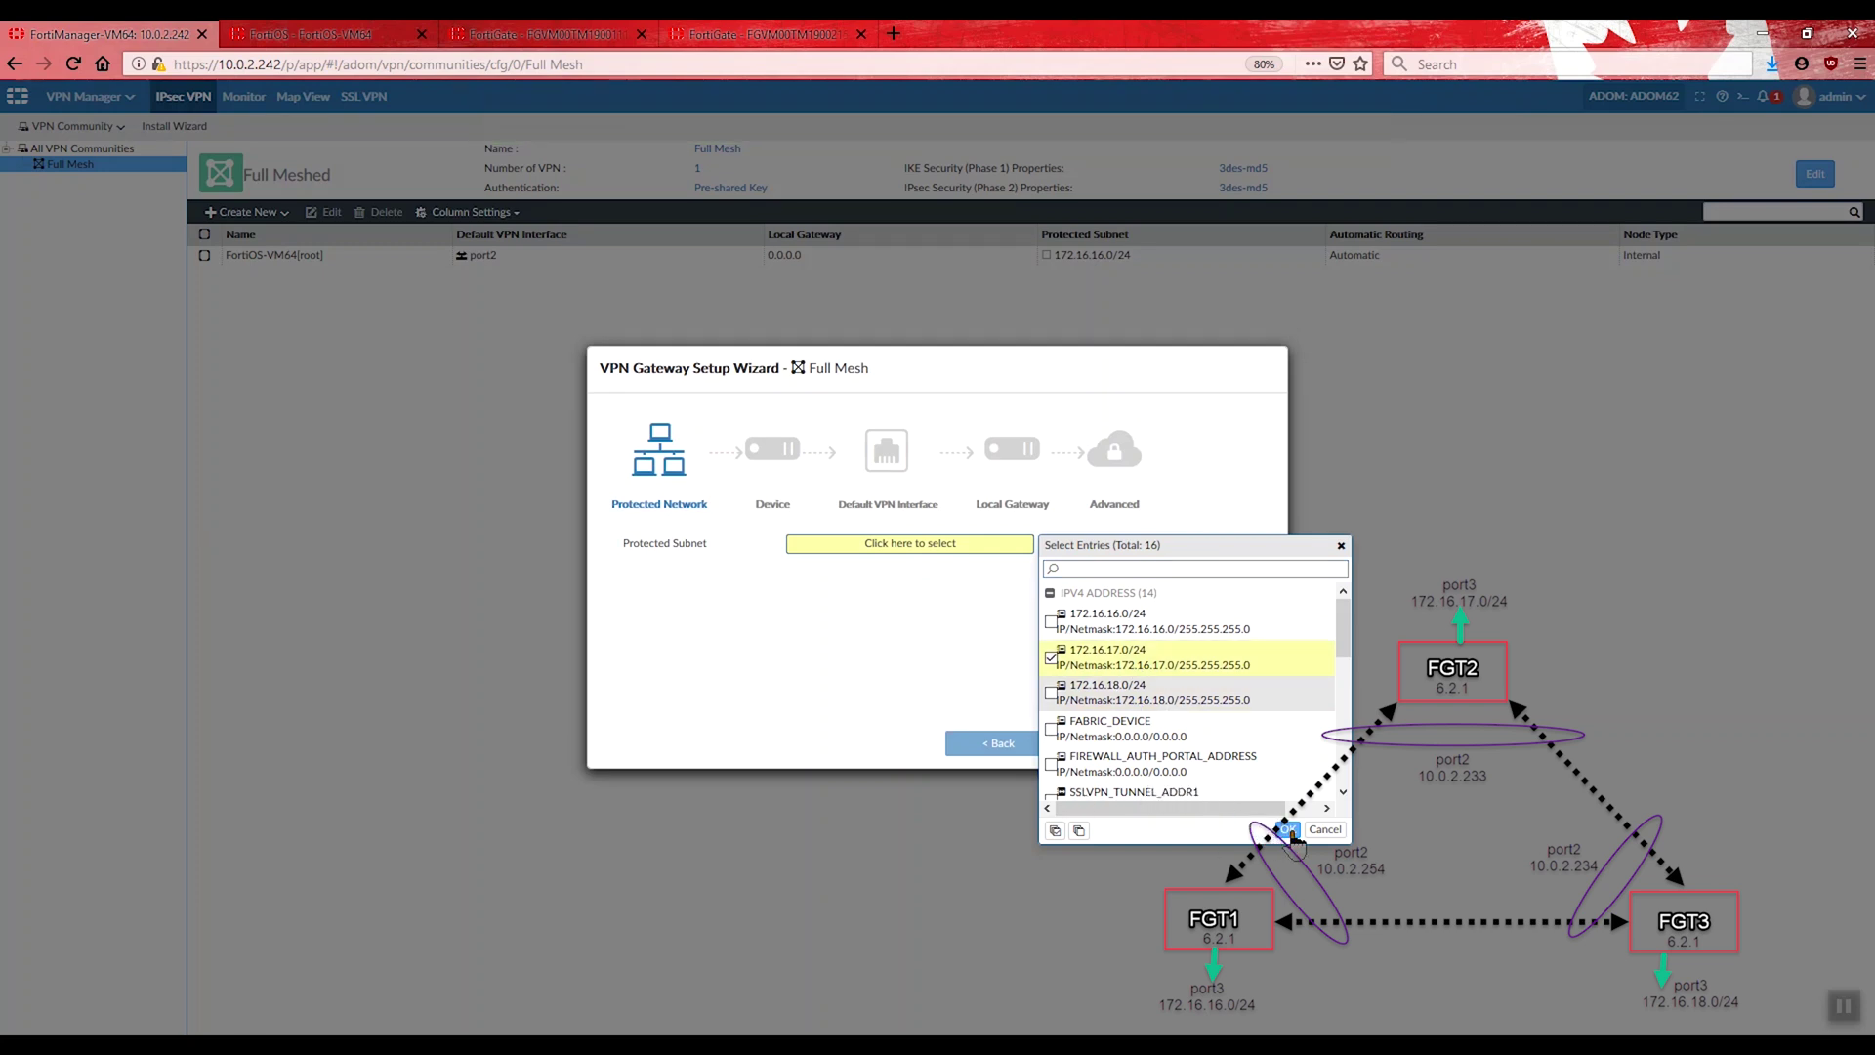
click(1287, 831)
click(1113, 752)
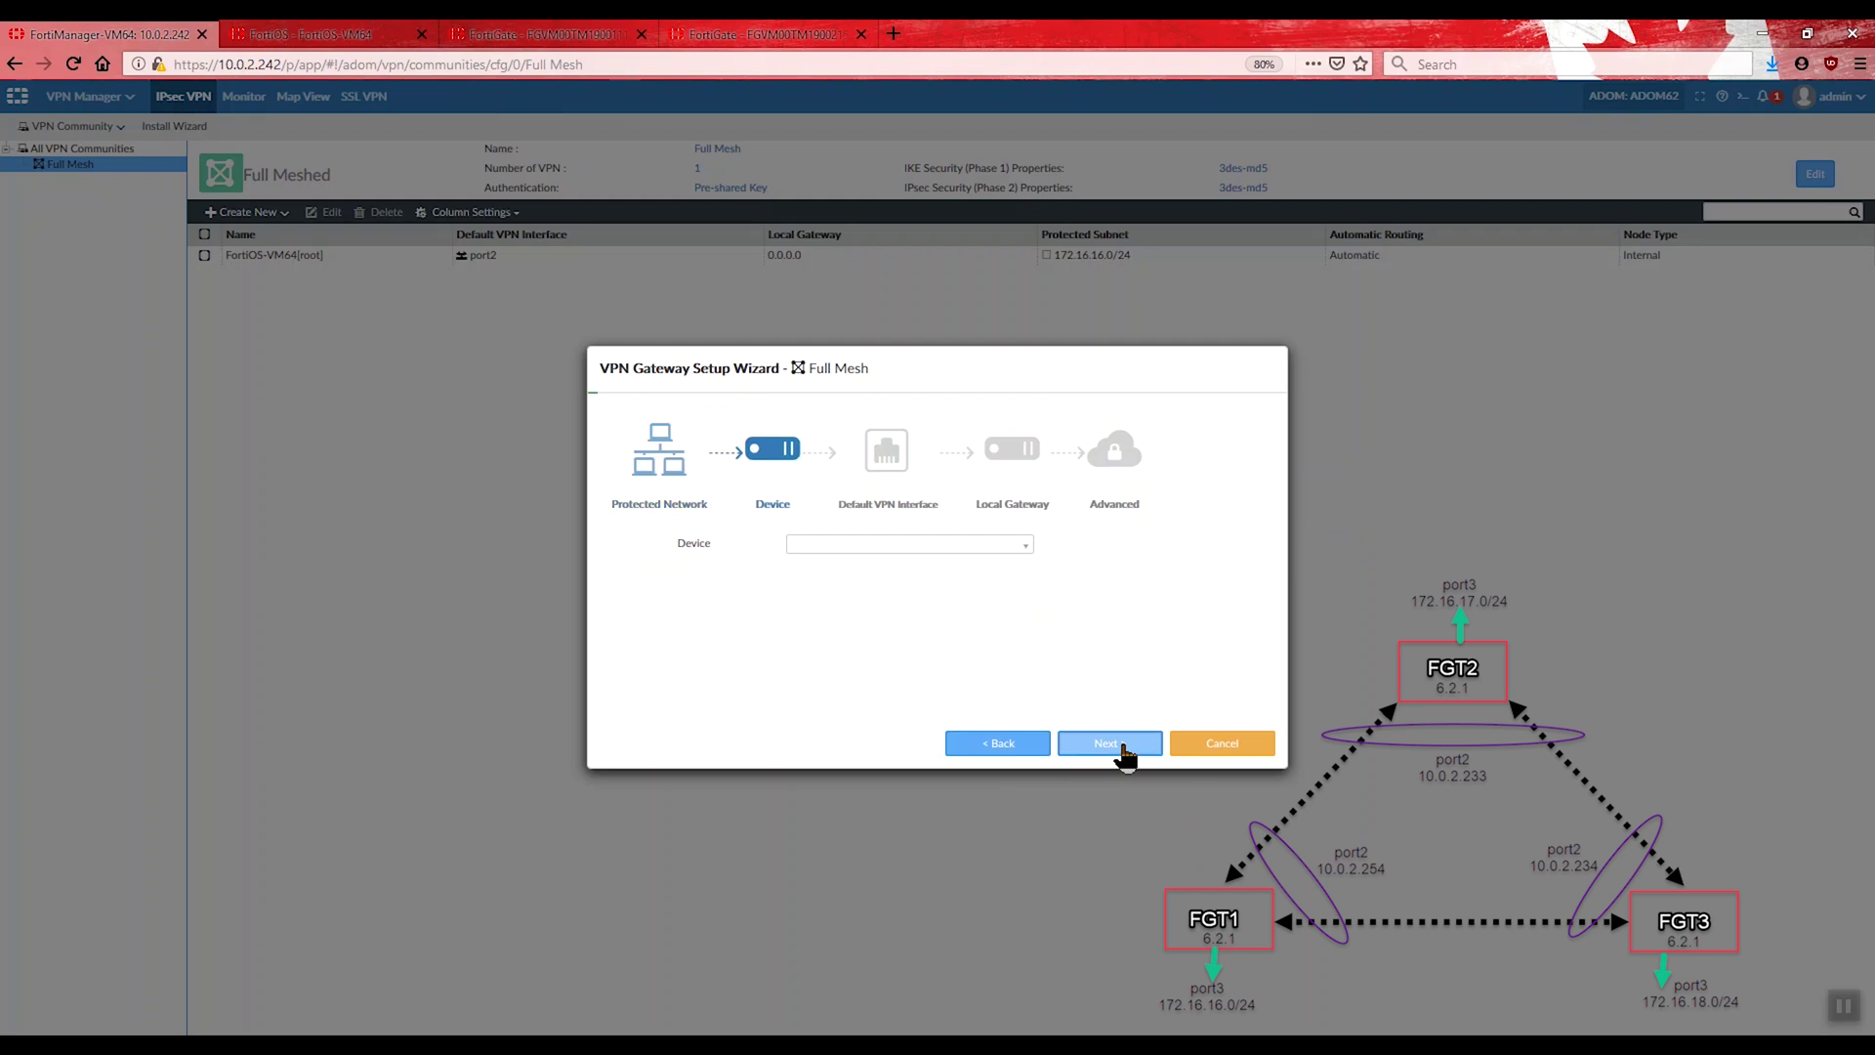
Step: Use FGVM00TM19001117 with port2 as default VPN interface and finish the gateway
click(936, 552)
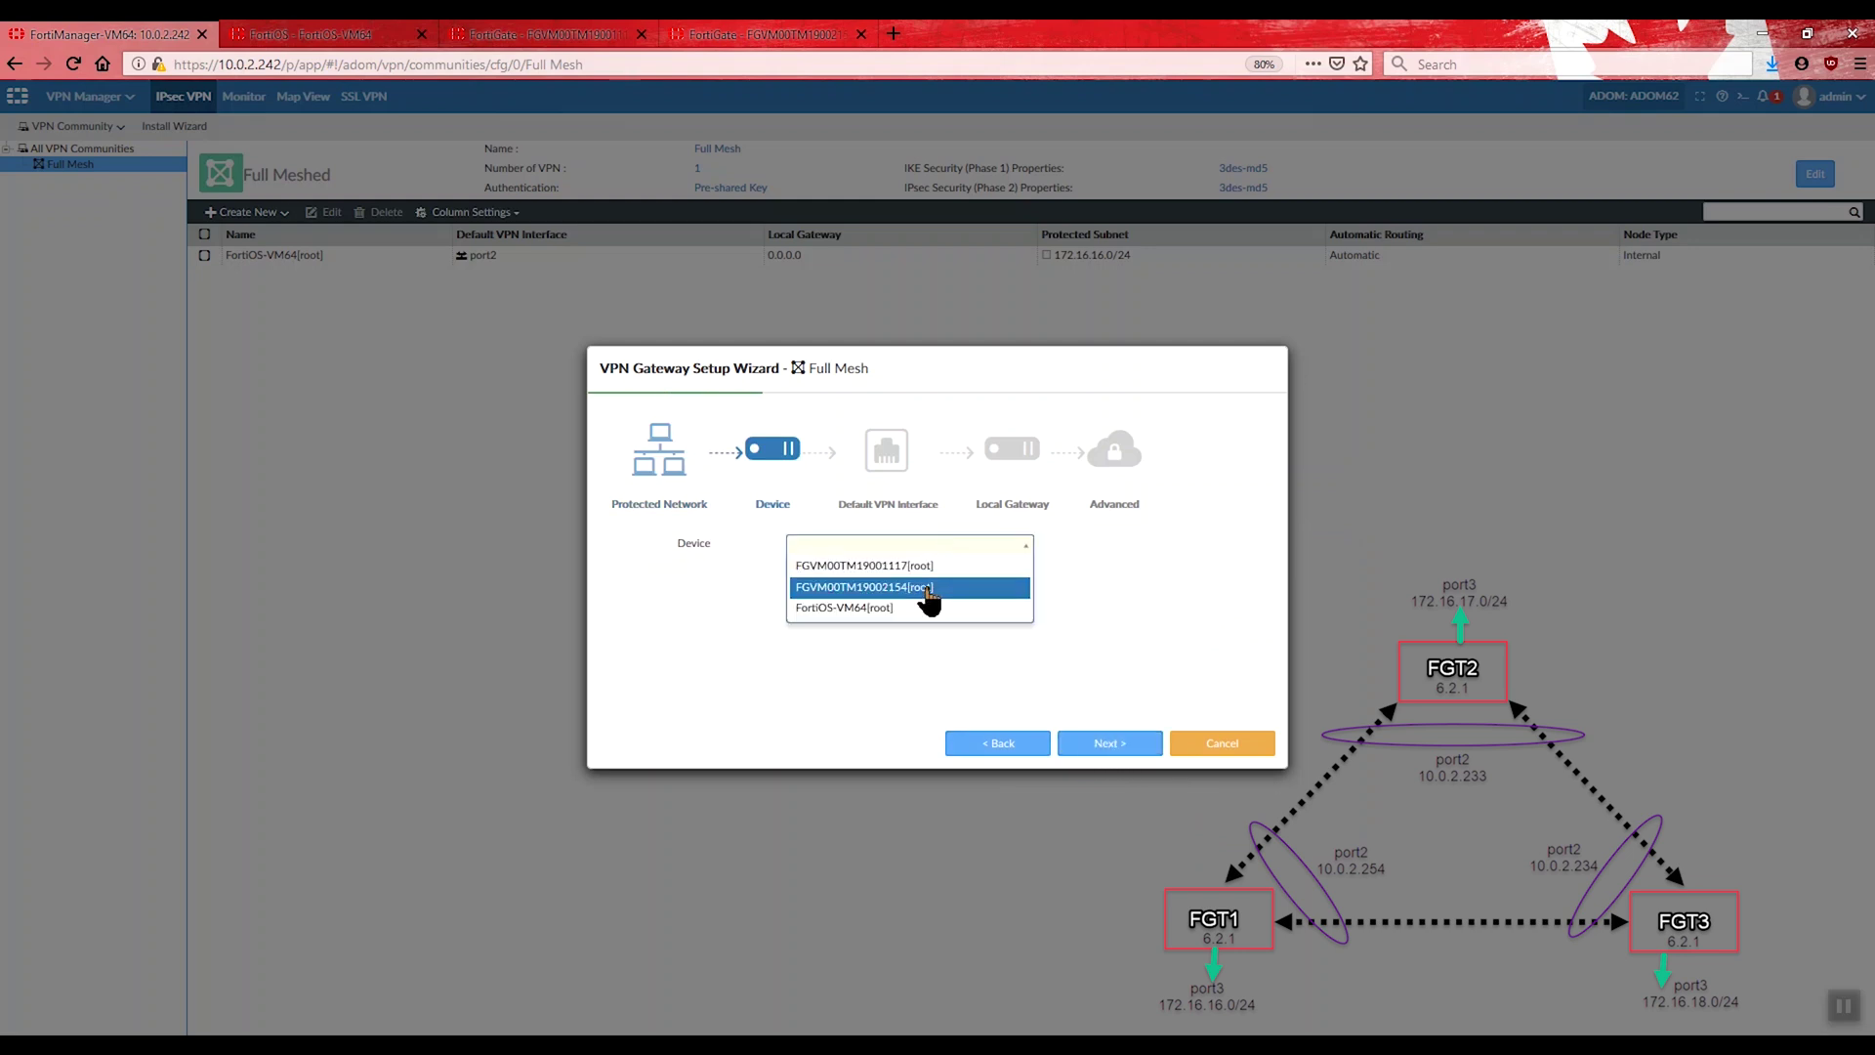
click(933, 569)
click(1102, 743)
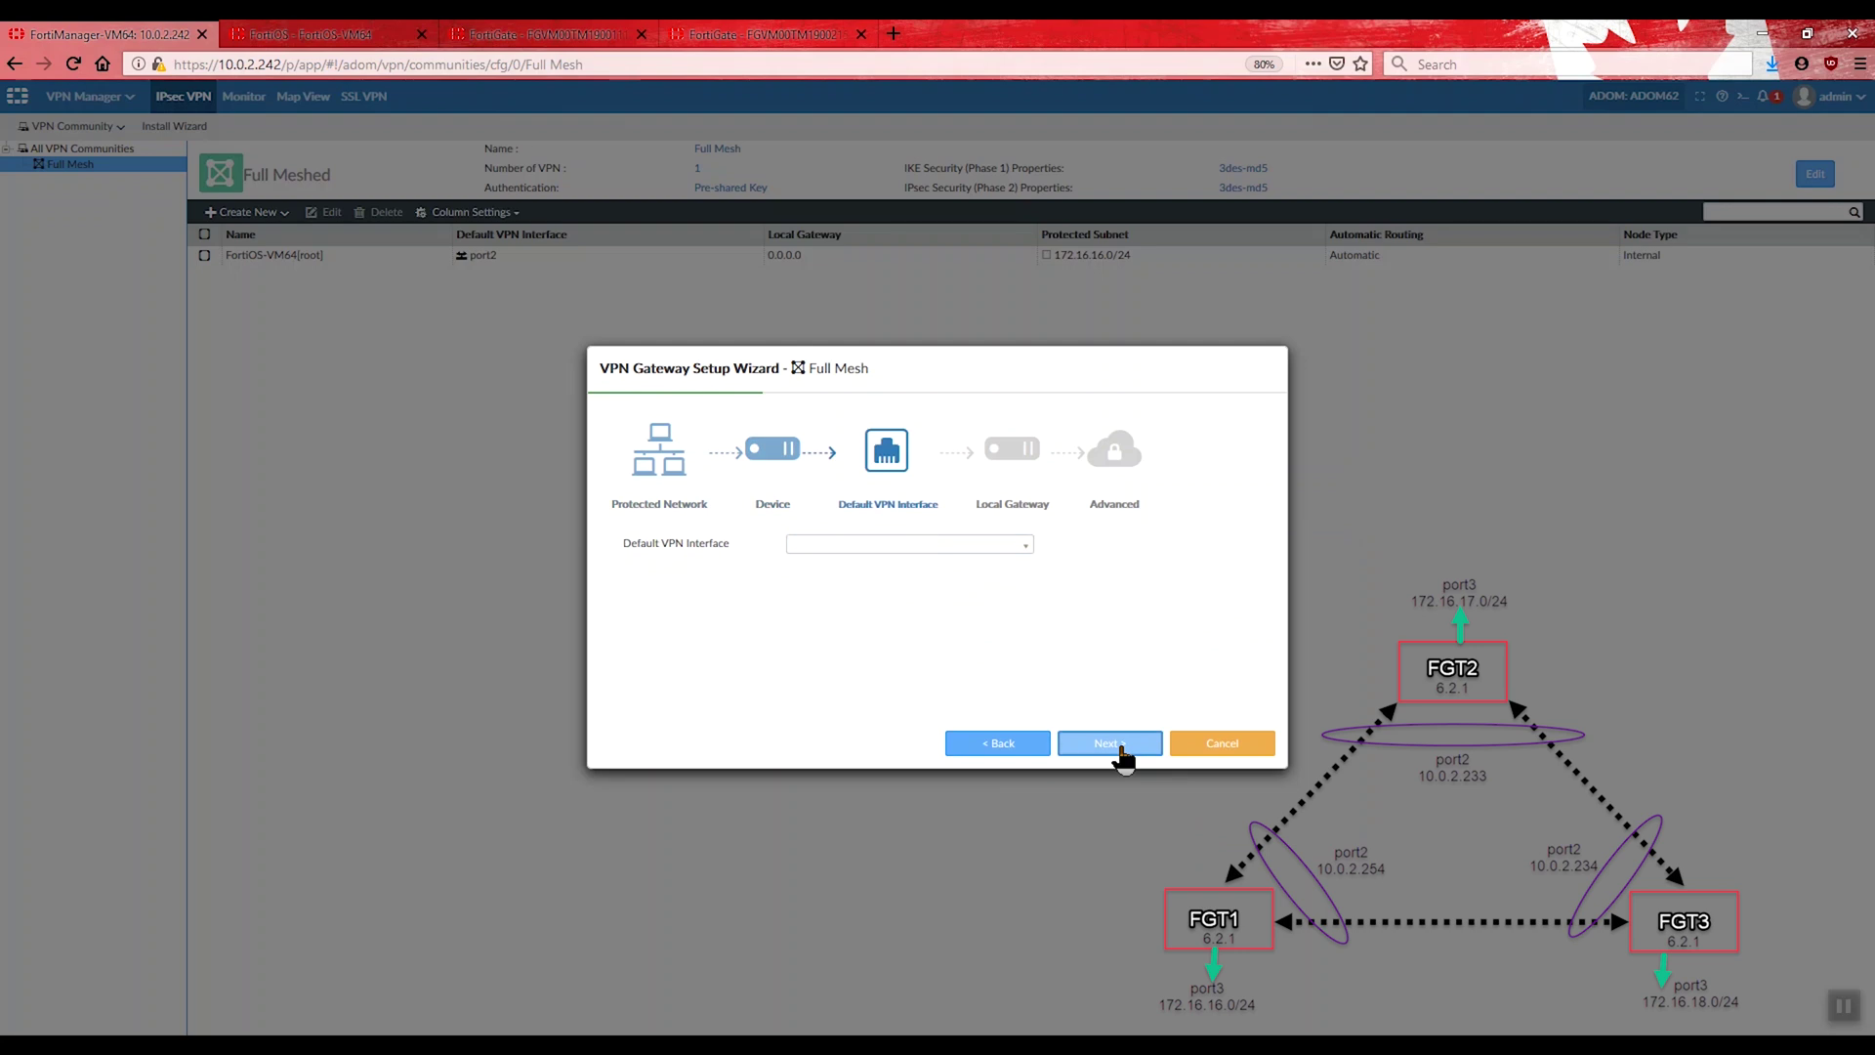
click(907, 552)
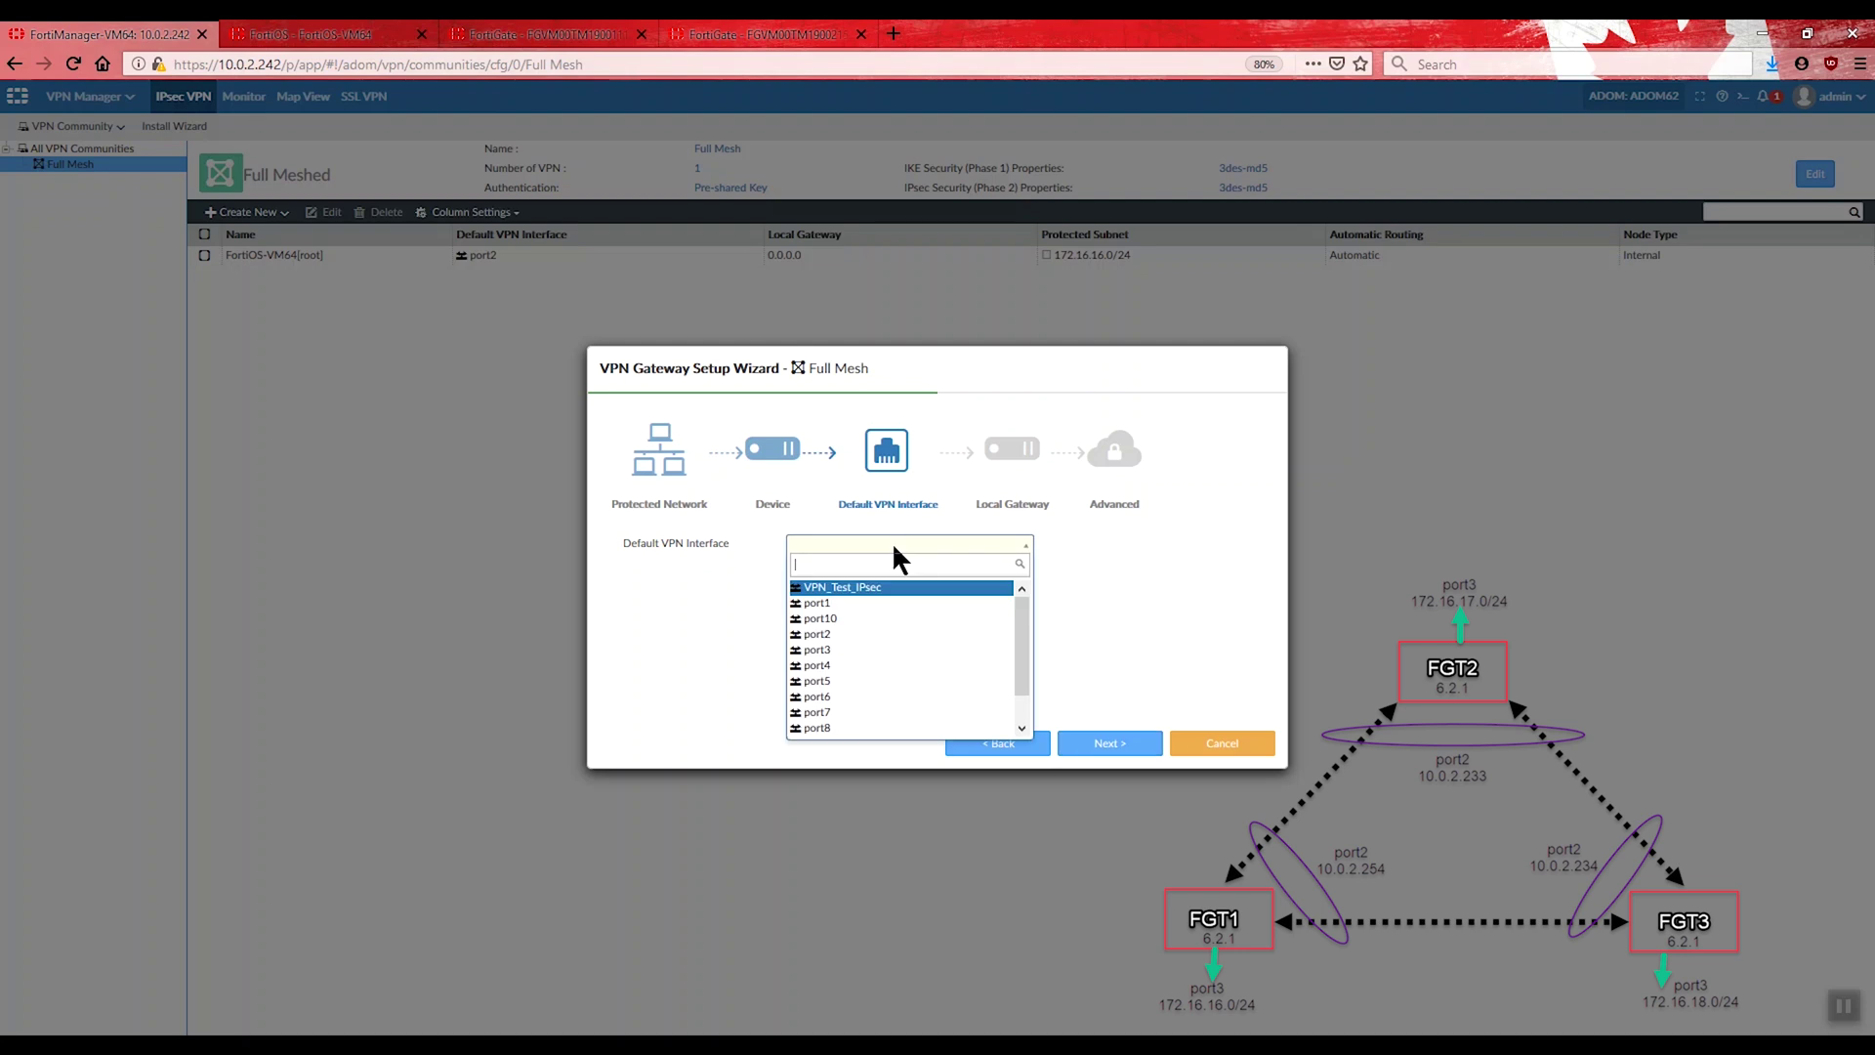
click(836, 637)
click(1110, 744)
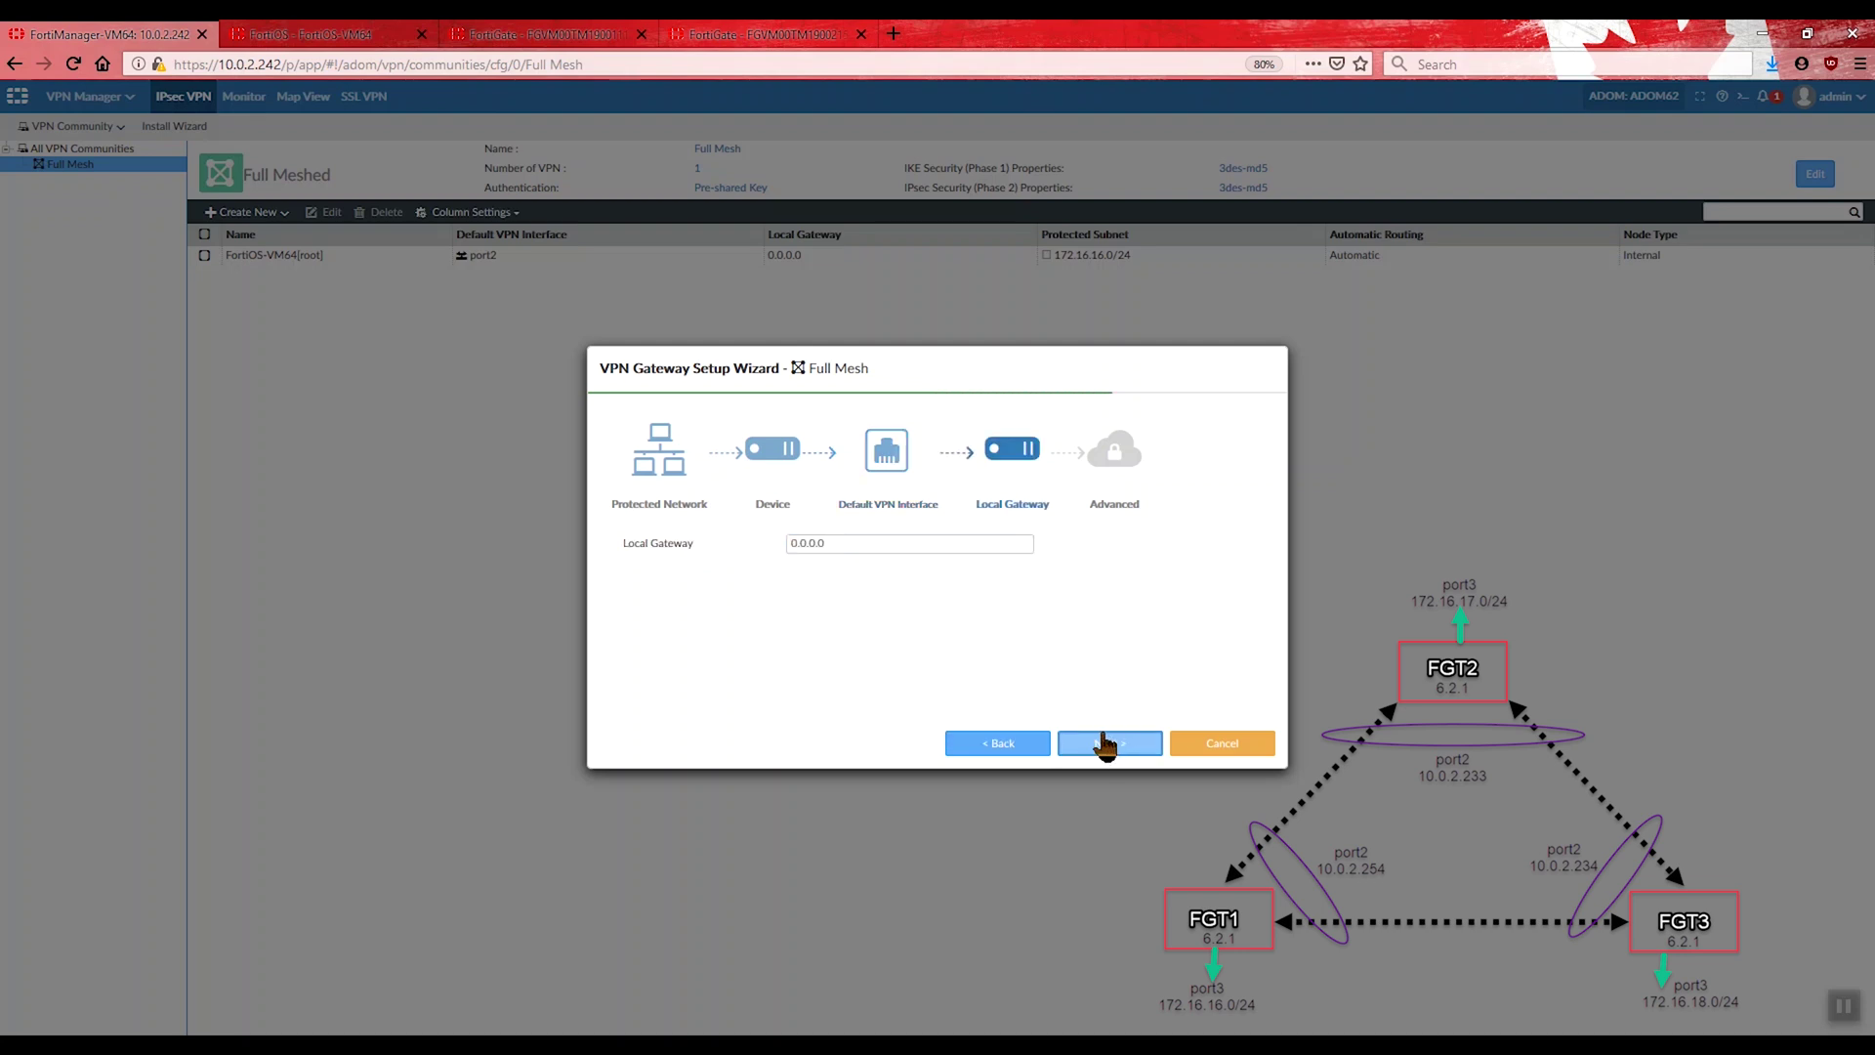
click(1100, 746)
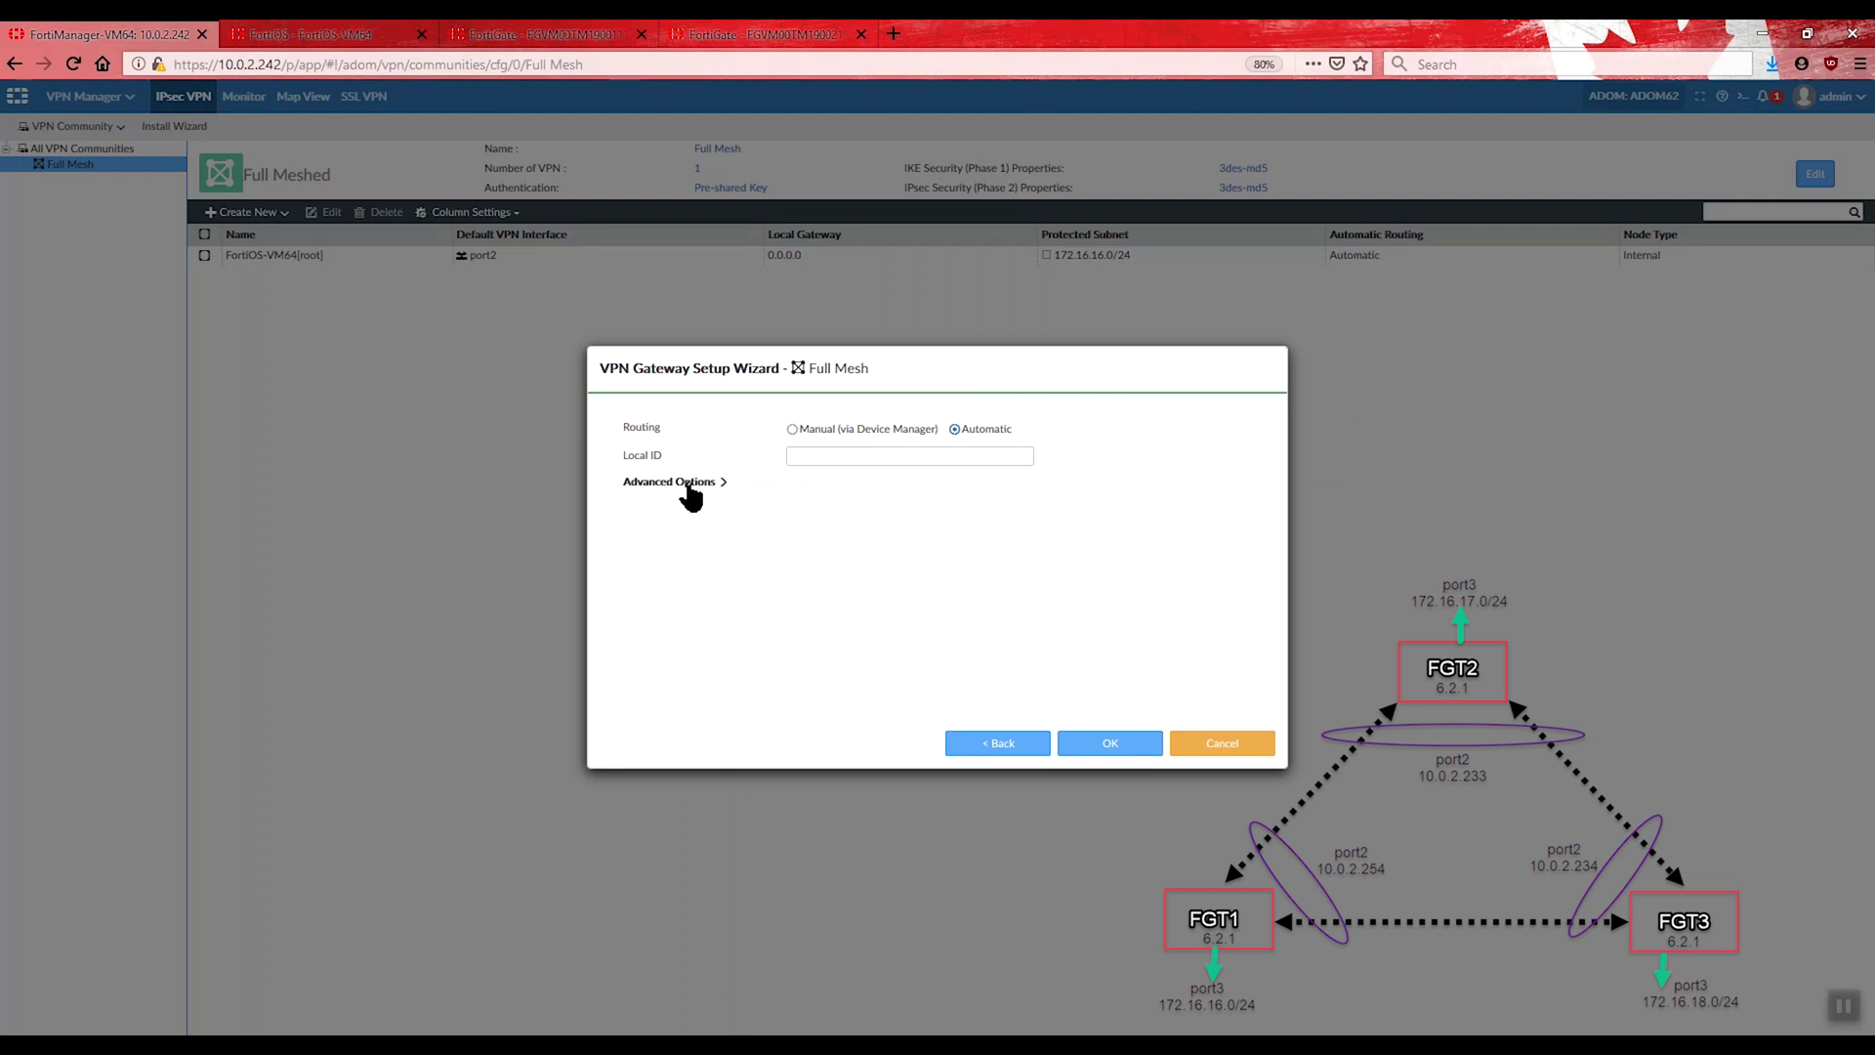
click(1104, 739)
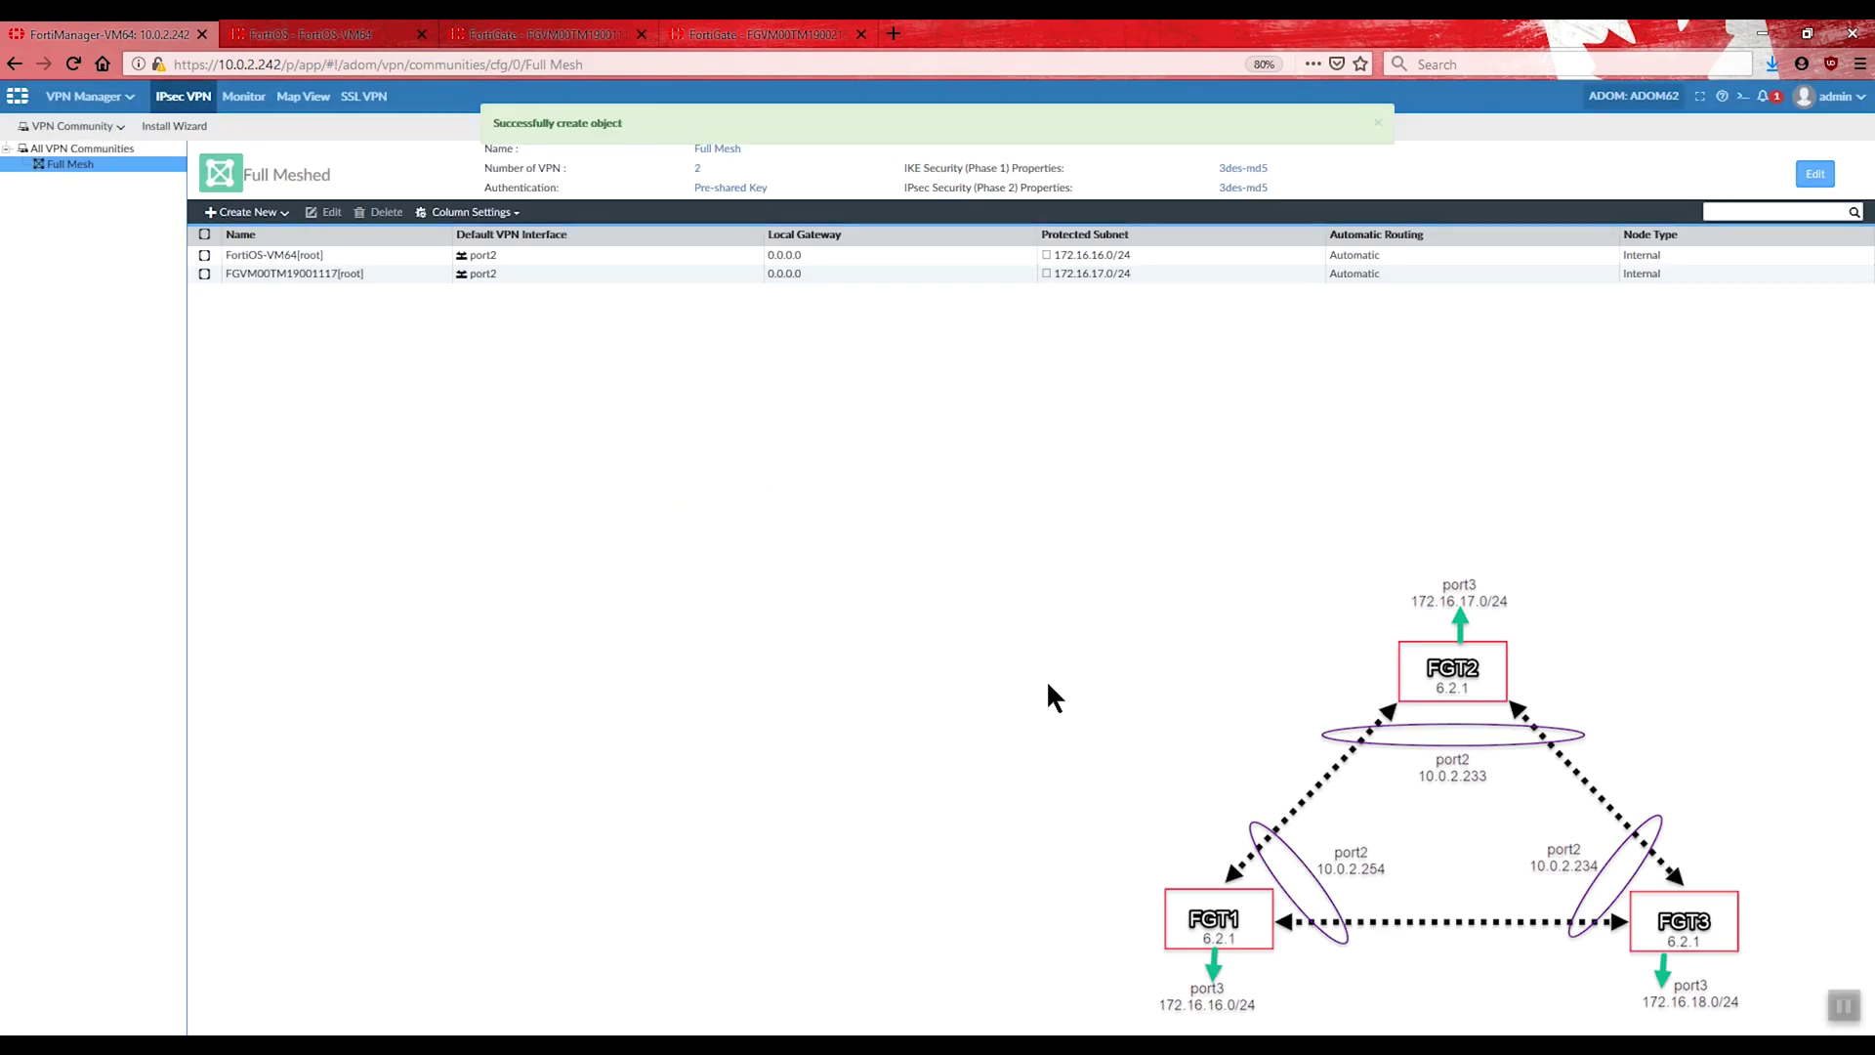
click(90, 96)
Step: Re-install the policy package on FGVM00TM19001117 and FortiOS-VM64, previewing the config before installing
click(137, 196)
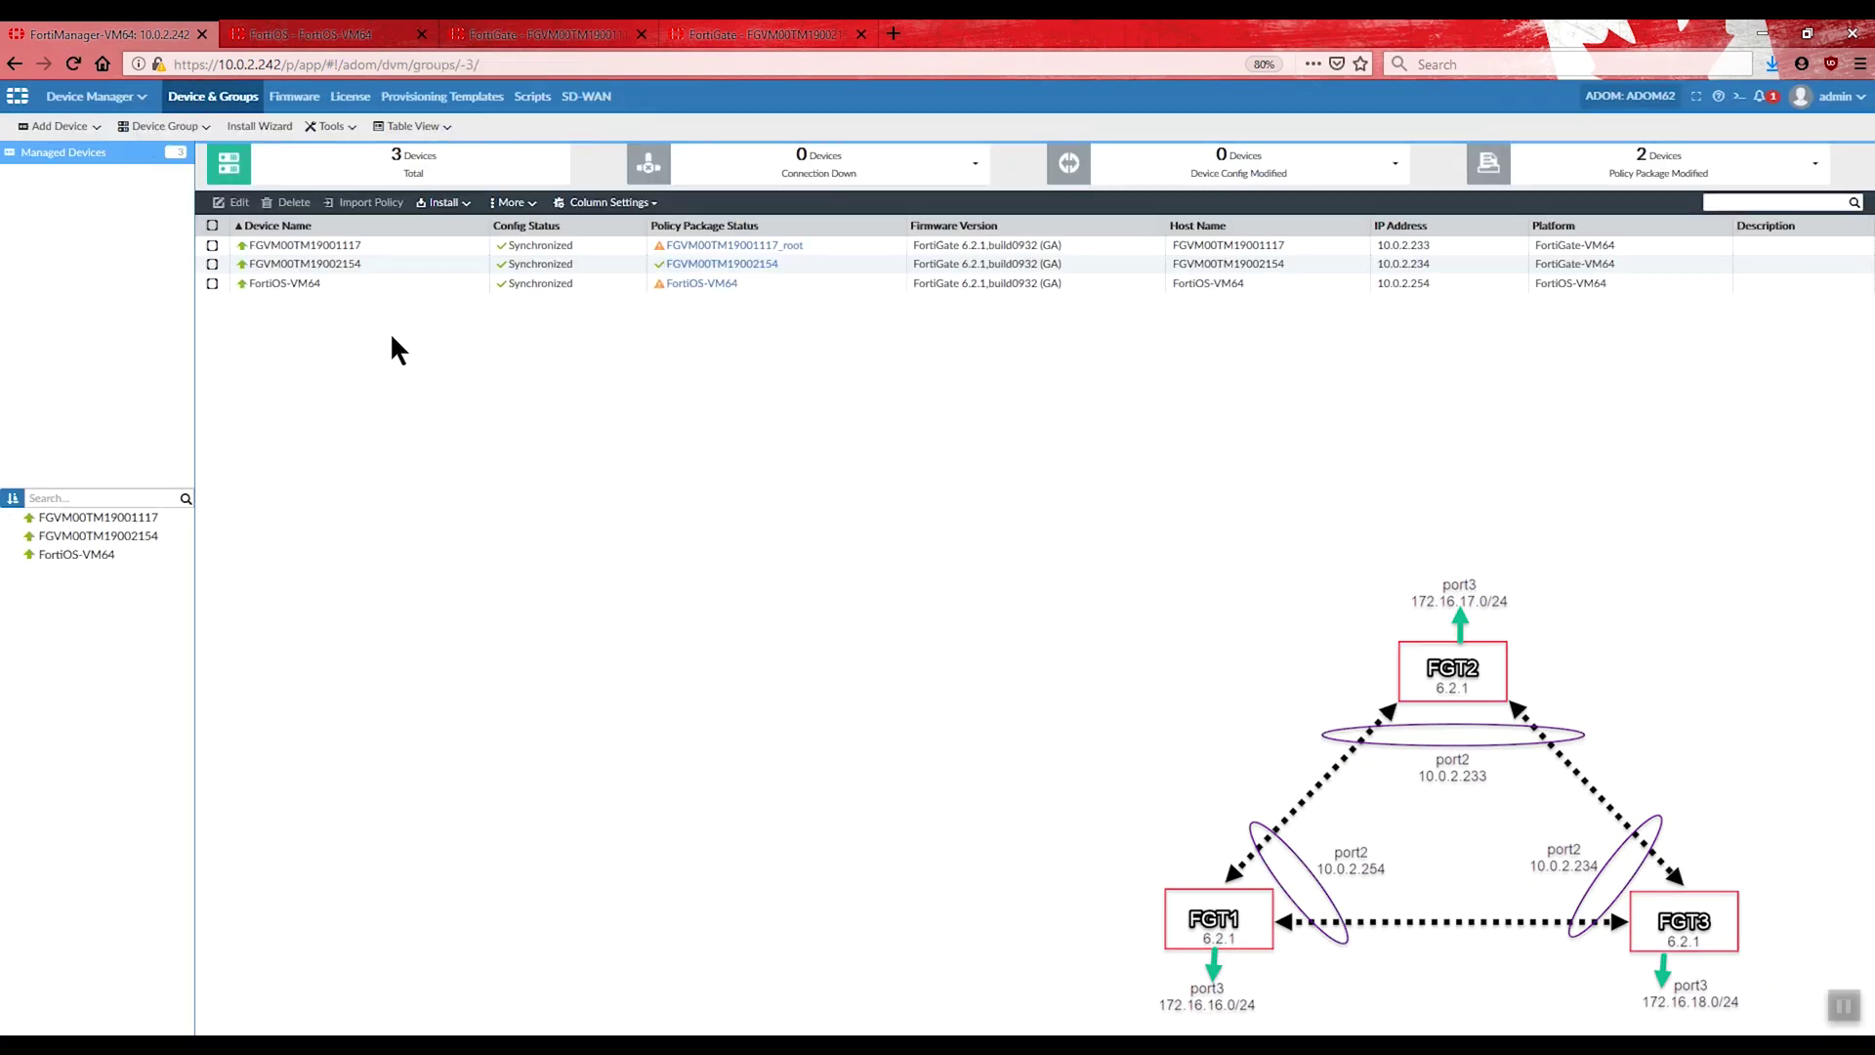
click(212, 245)
click(212, 283)
click(444, 202)
click(464, 270)
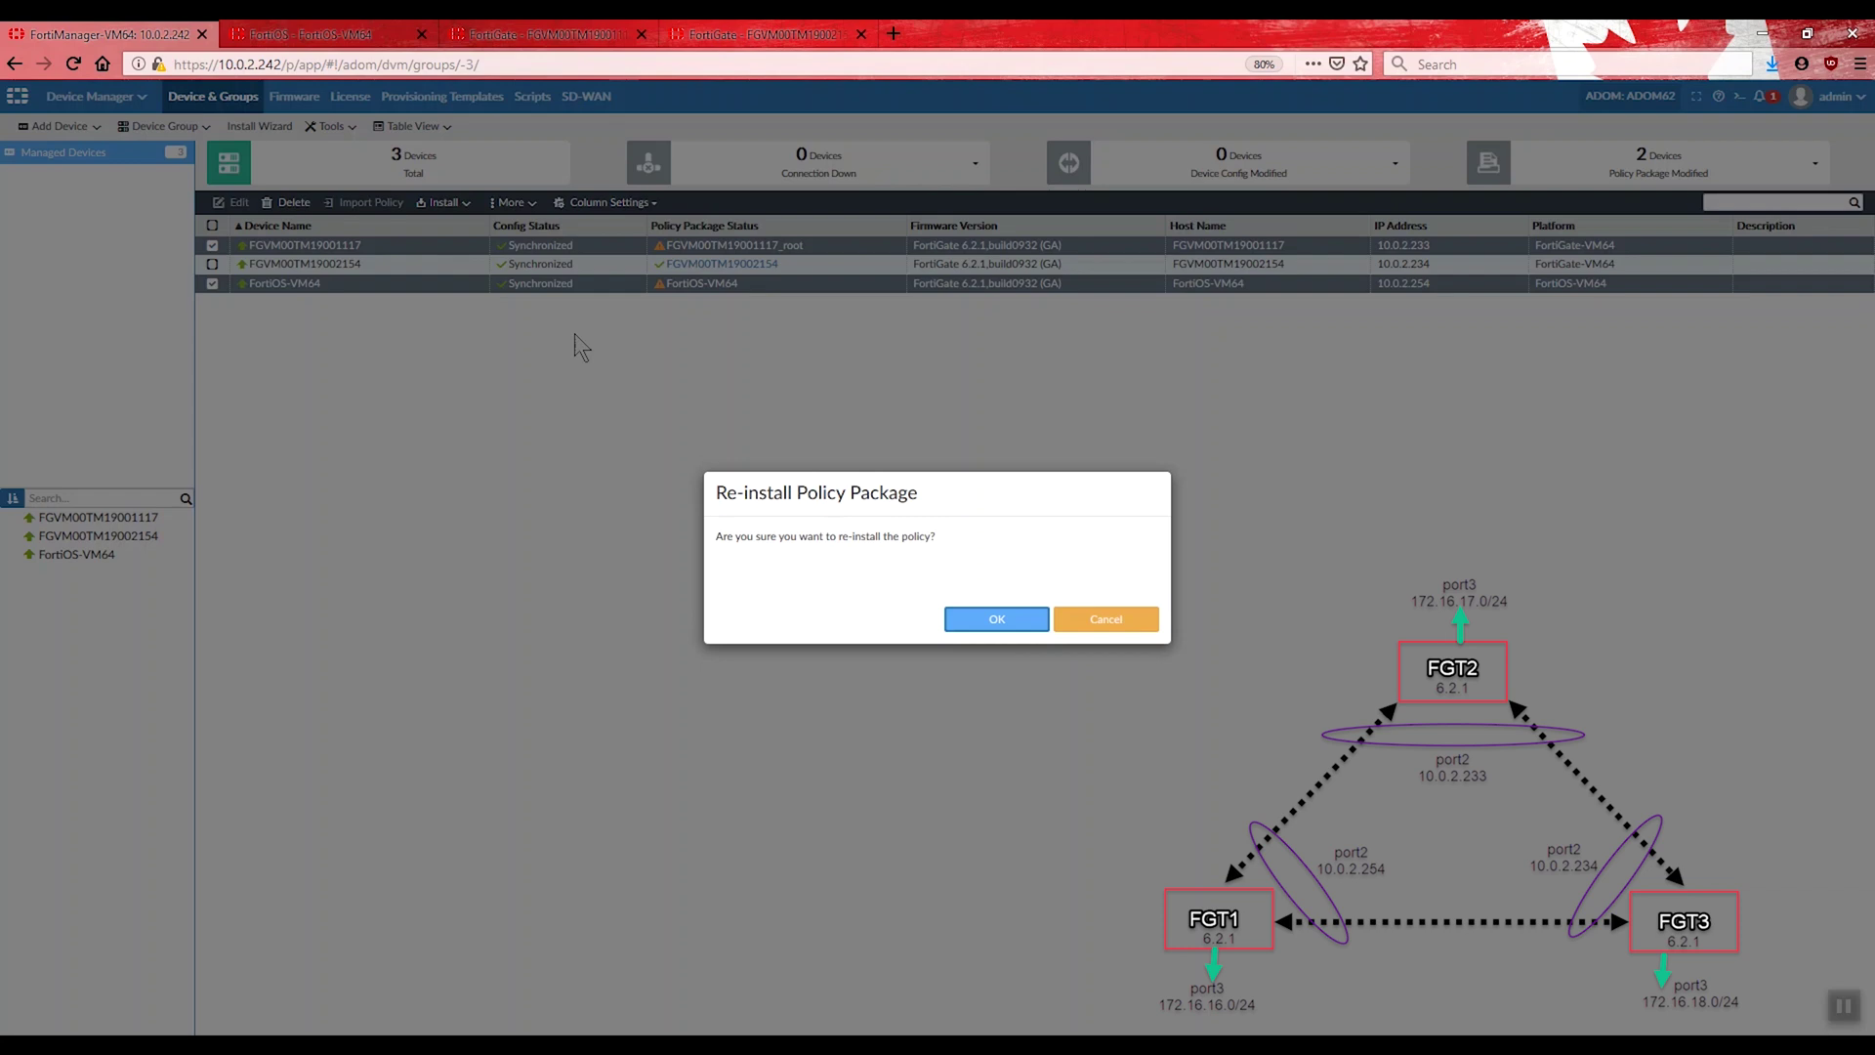
click(983, 619)
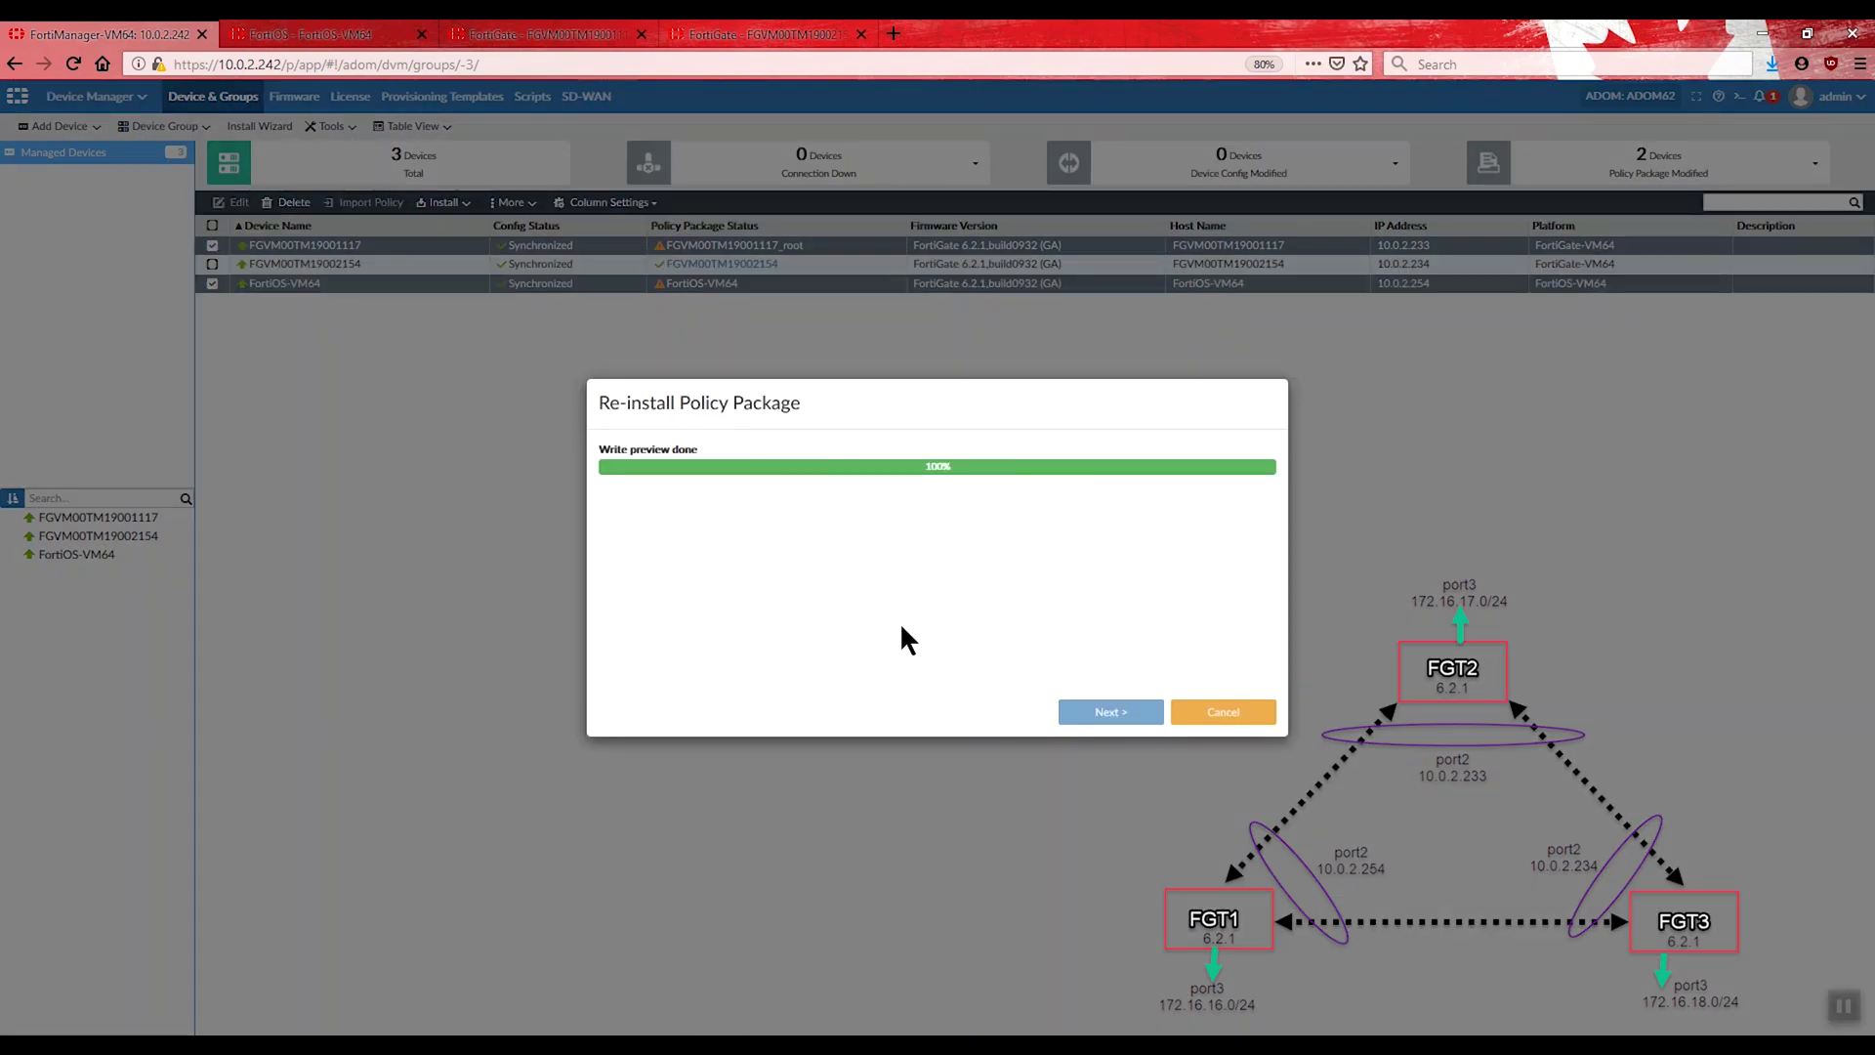
click(1081, 495)
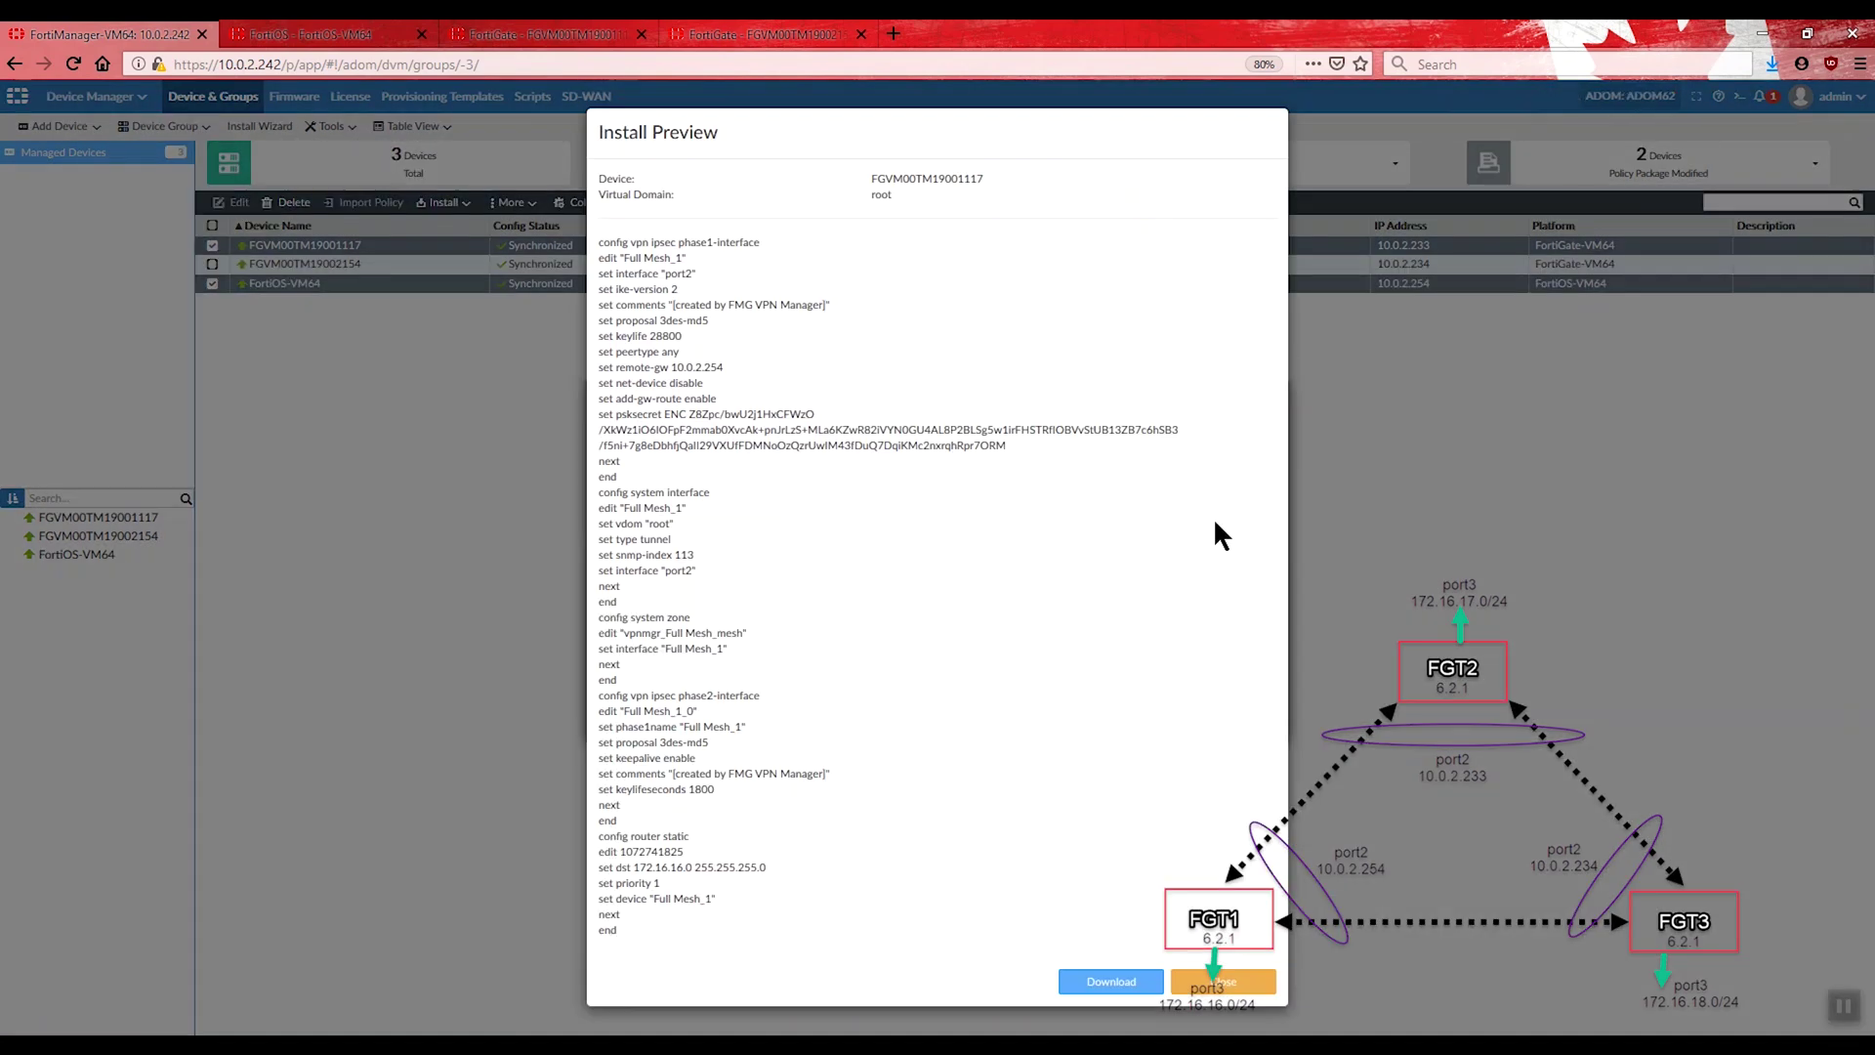
click(1232, 981)
click(1110, 711)
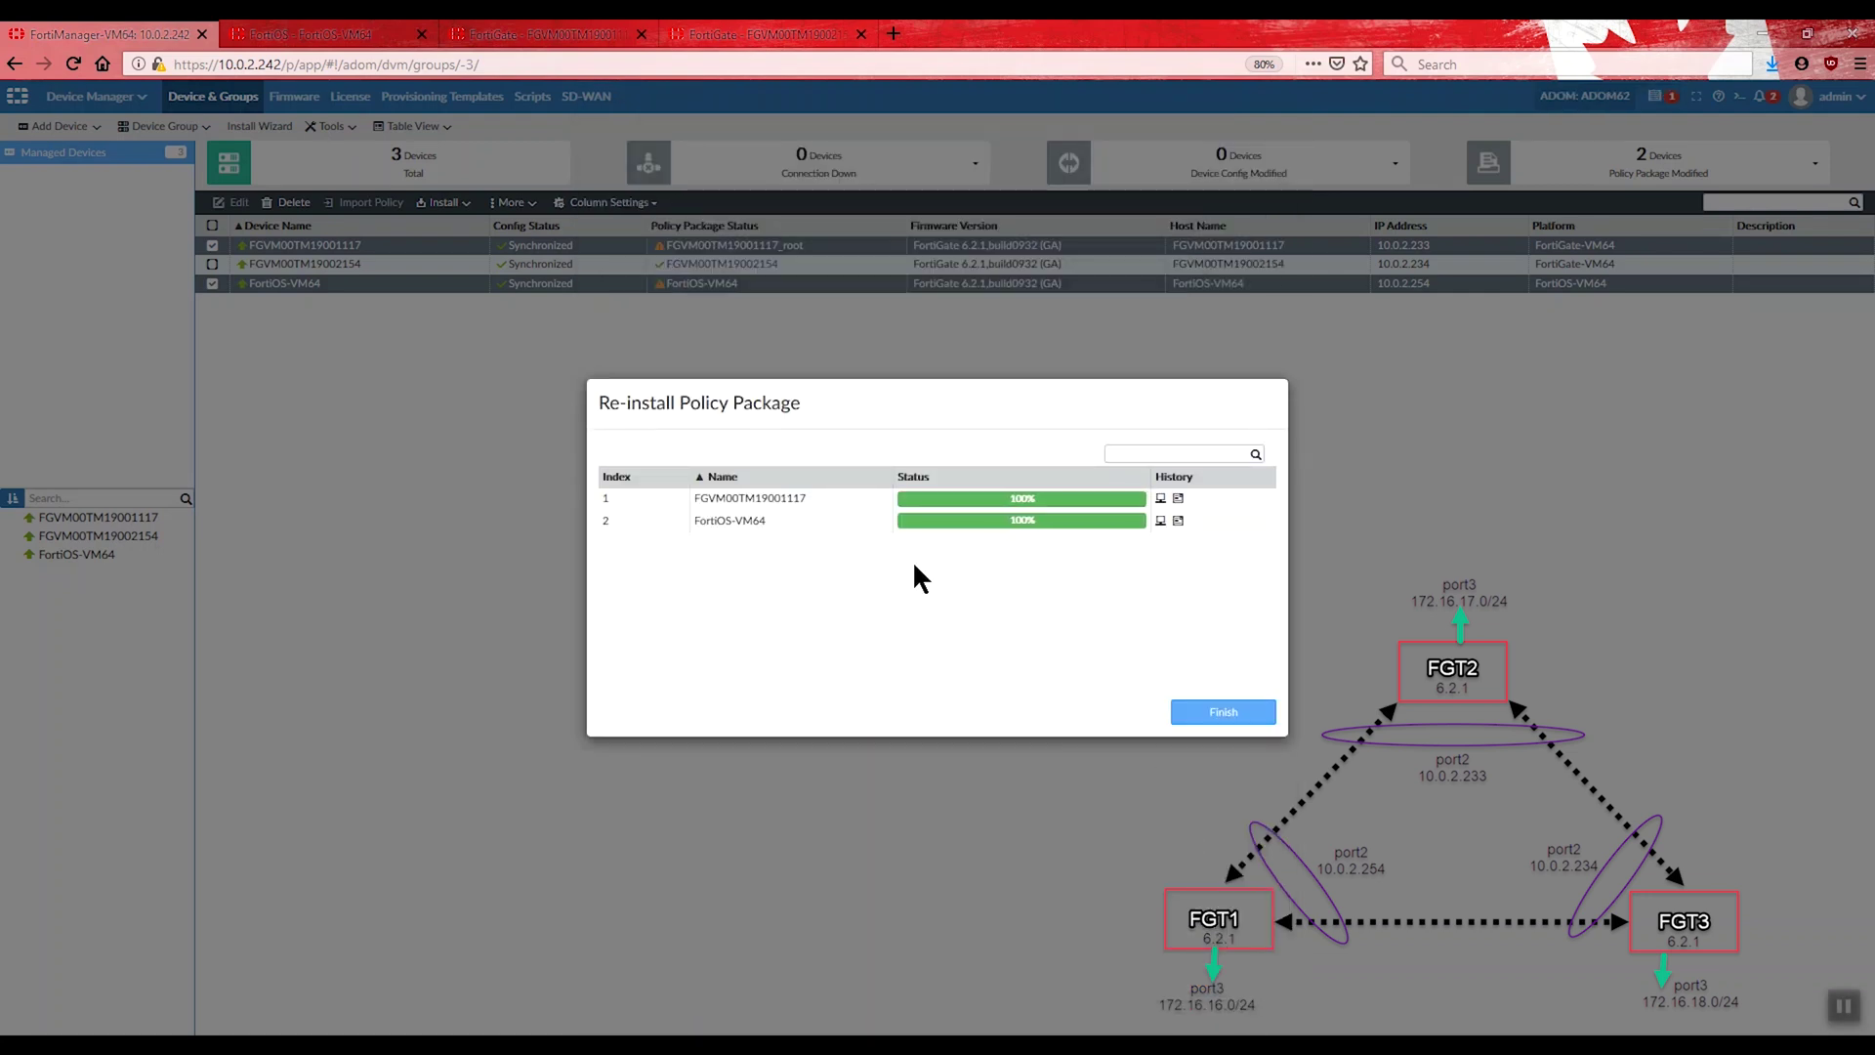
click(1222, 715)
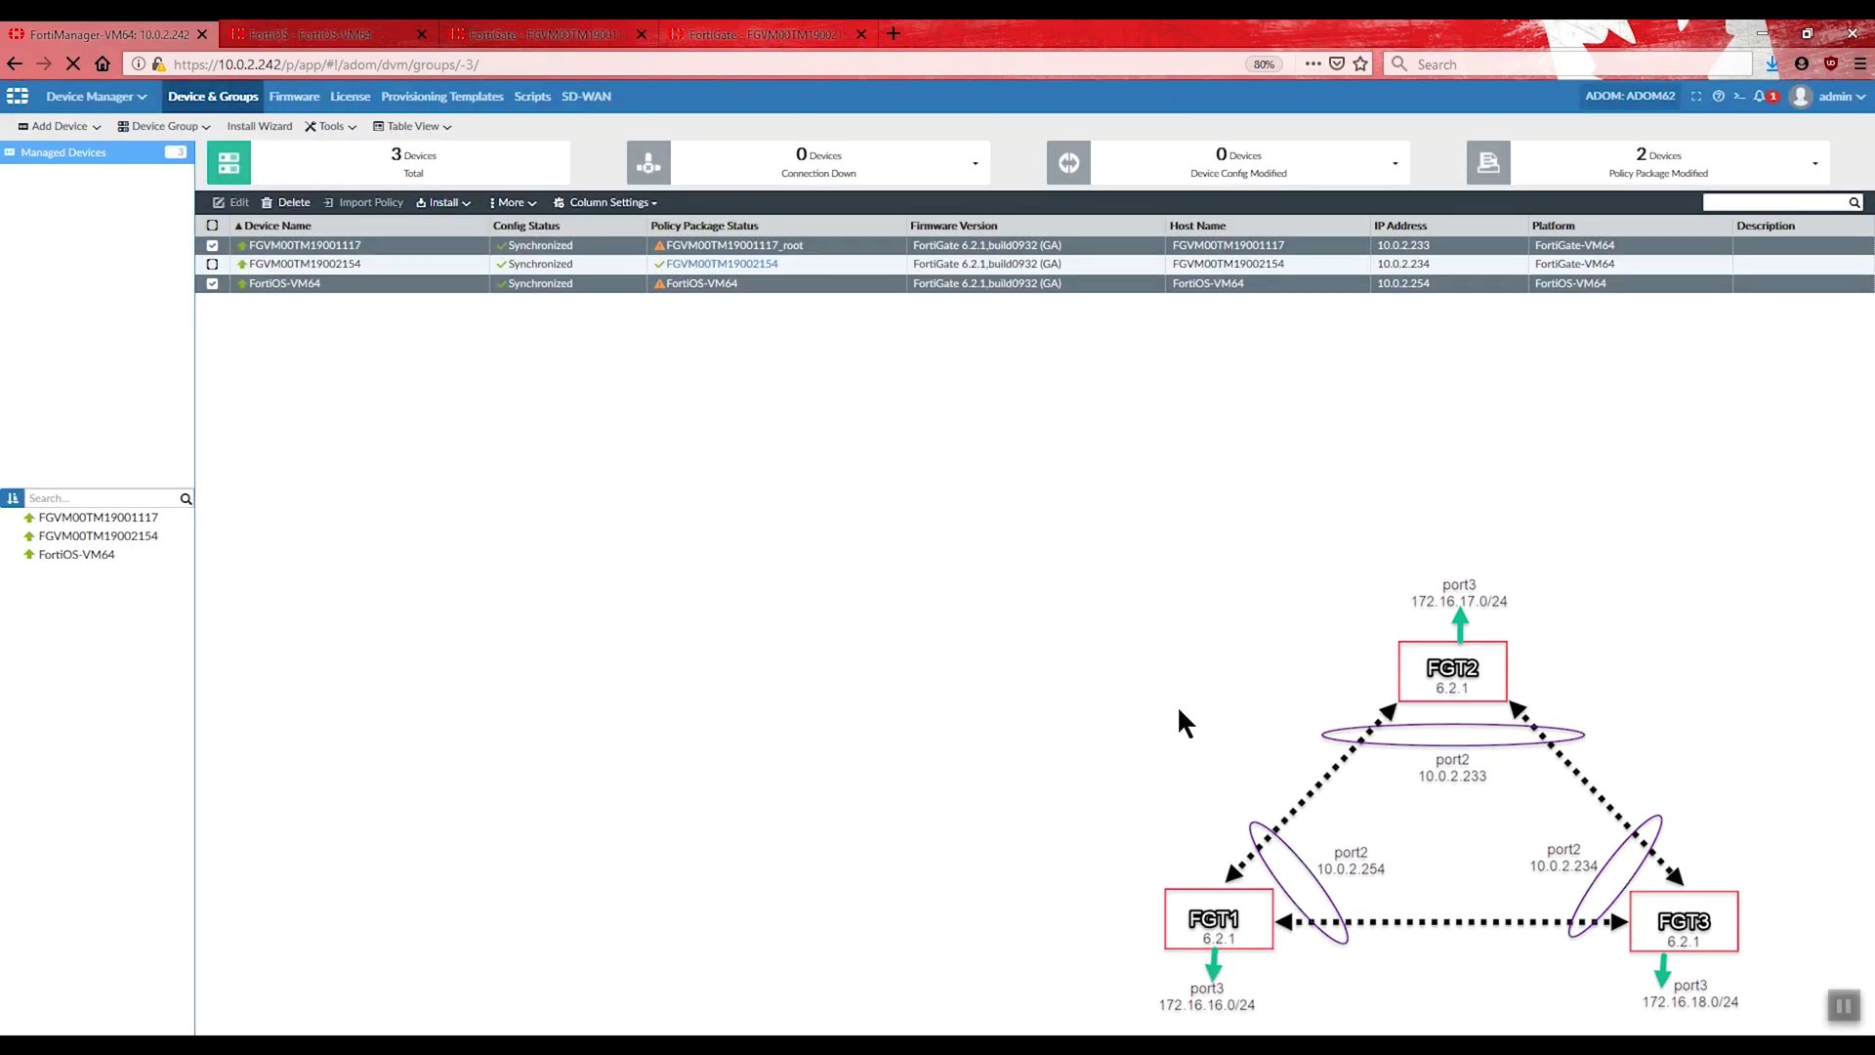
Step: Check both FortiGates' interfaces and IPsec Monitor for the Full Mesh tunnel, then return to the community
click(310, 34)
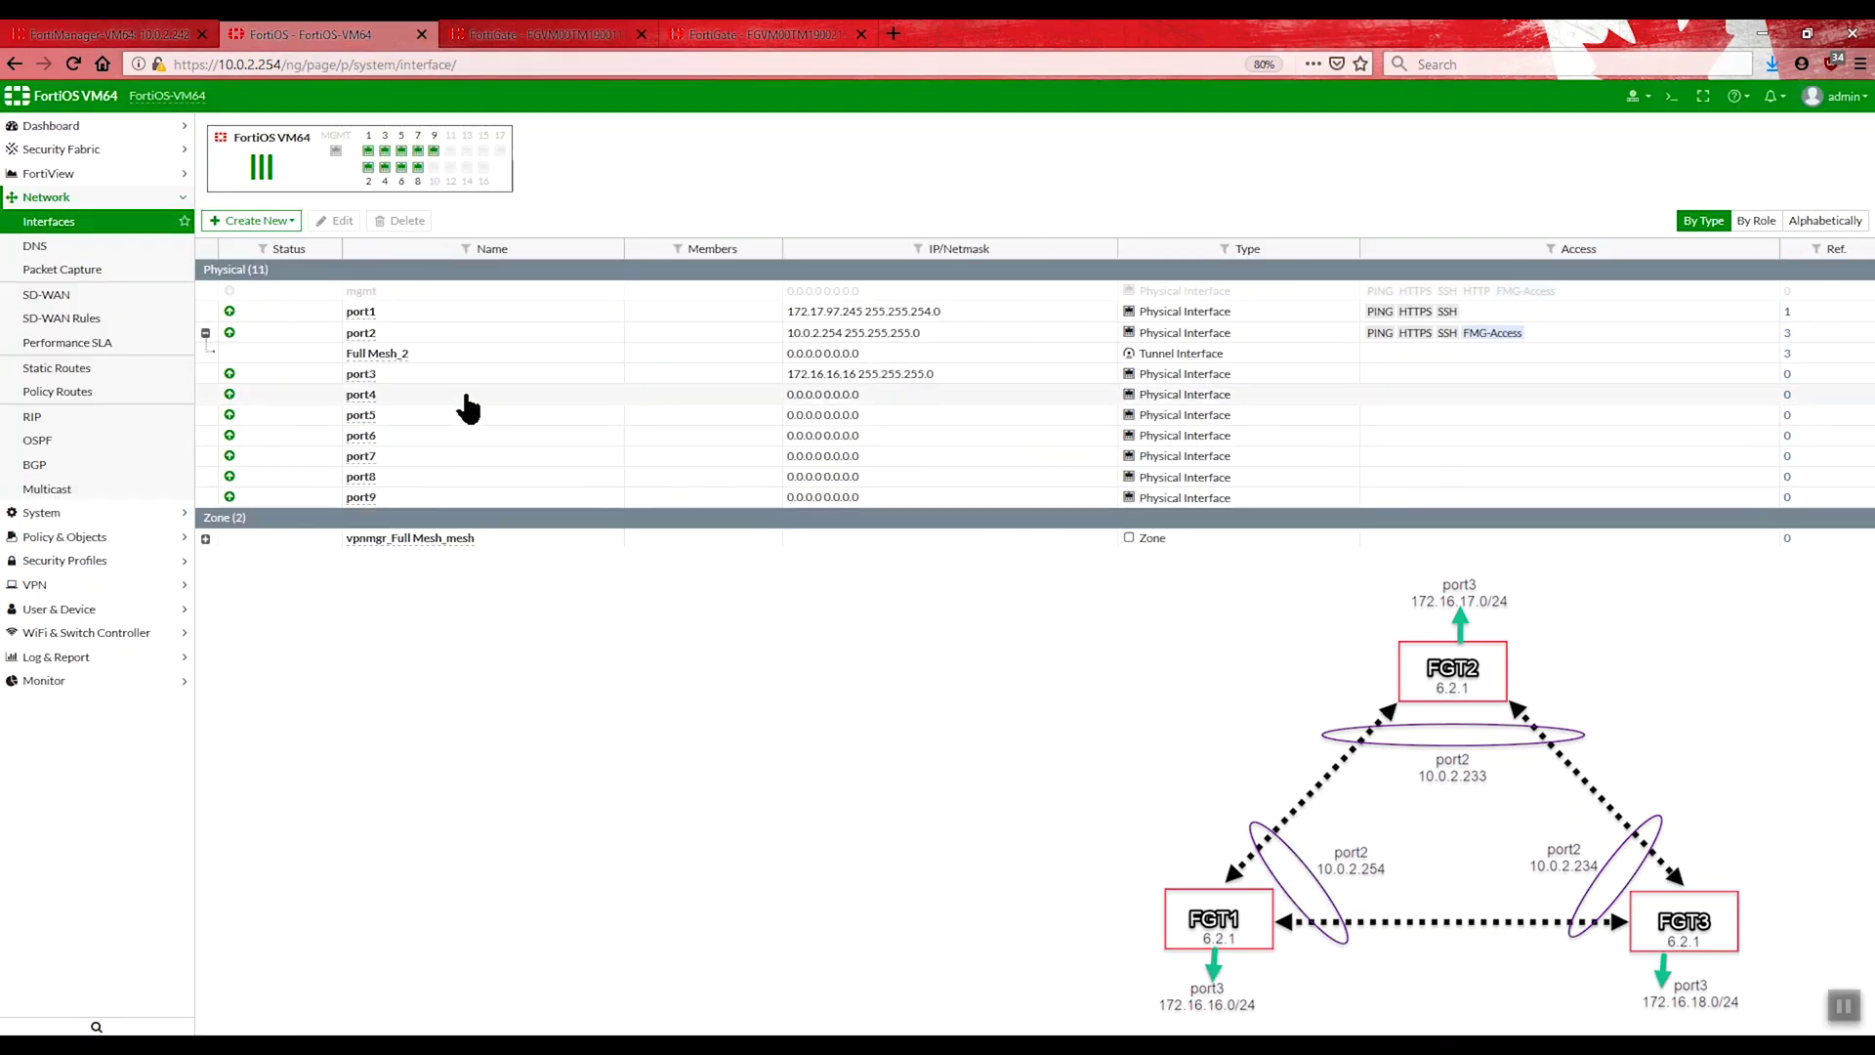
click(507, 34)
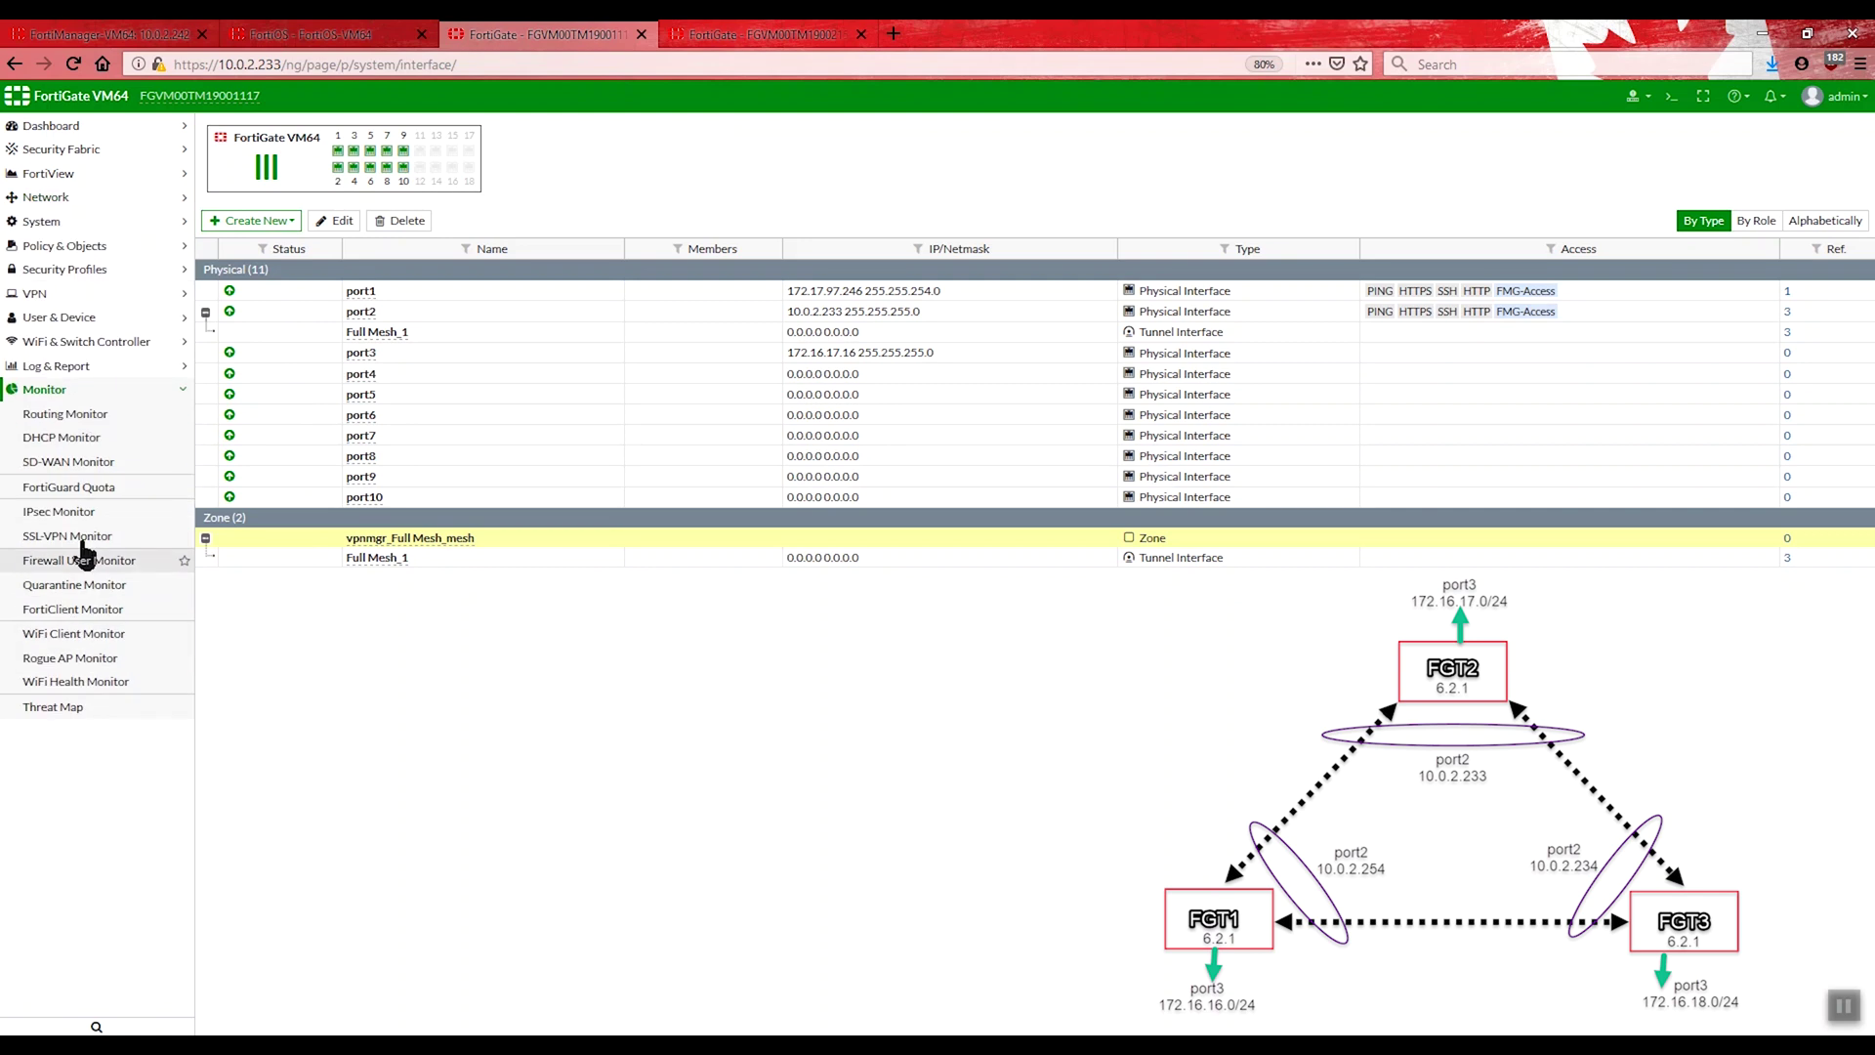
click(88, 511)
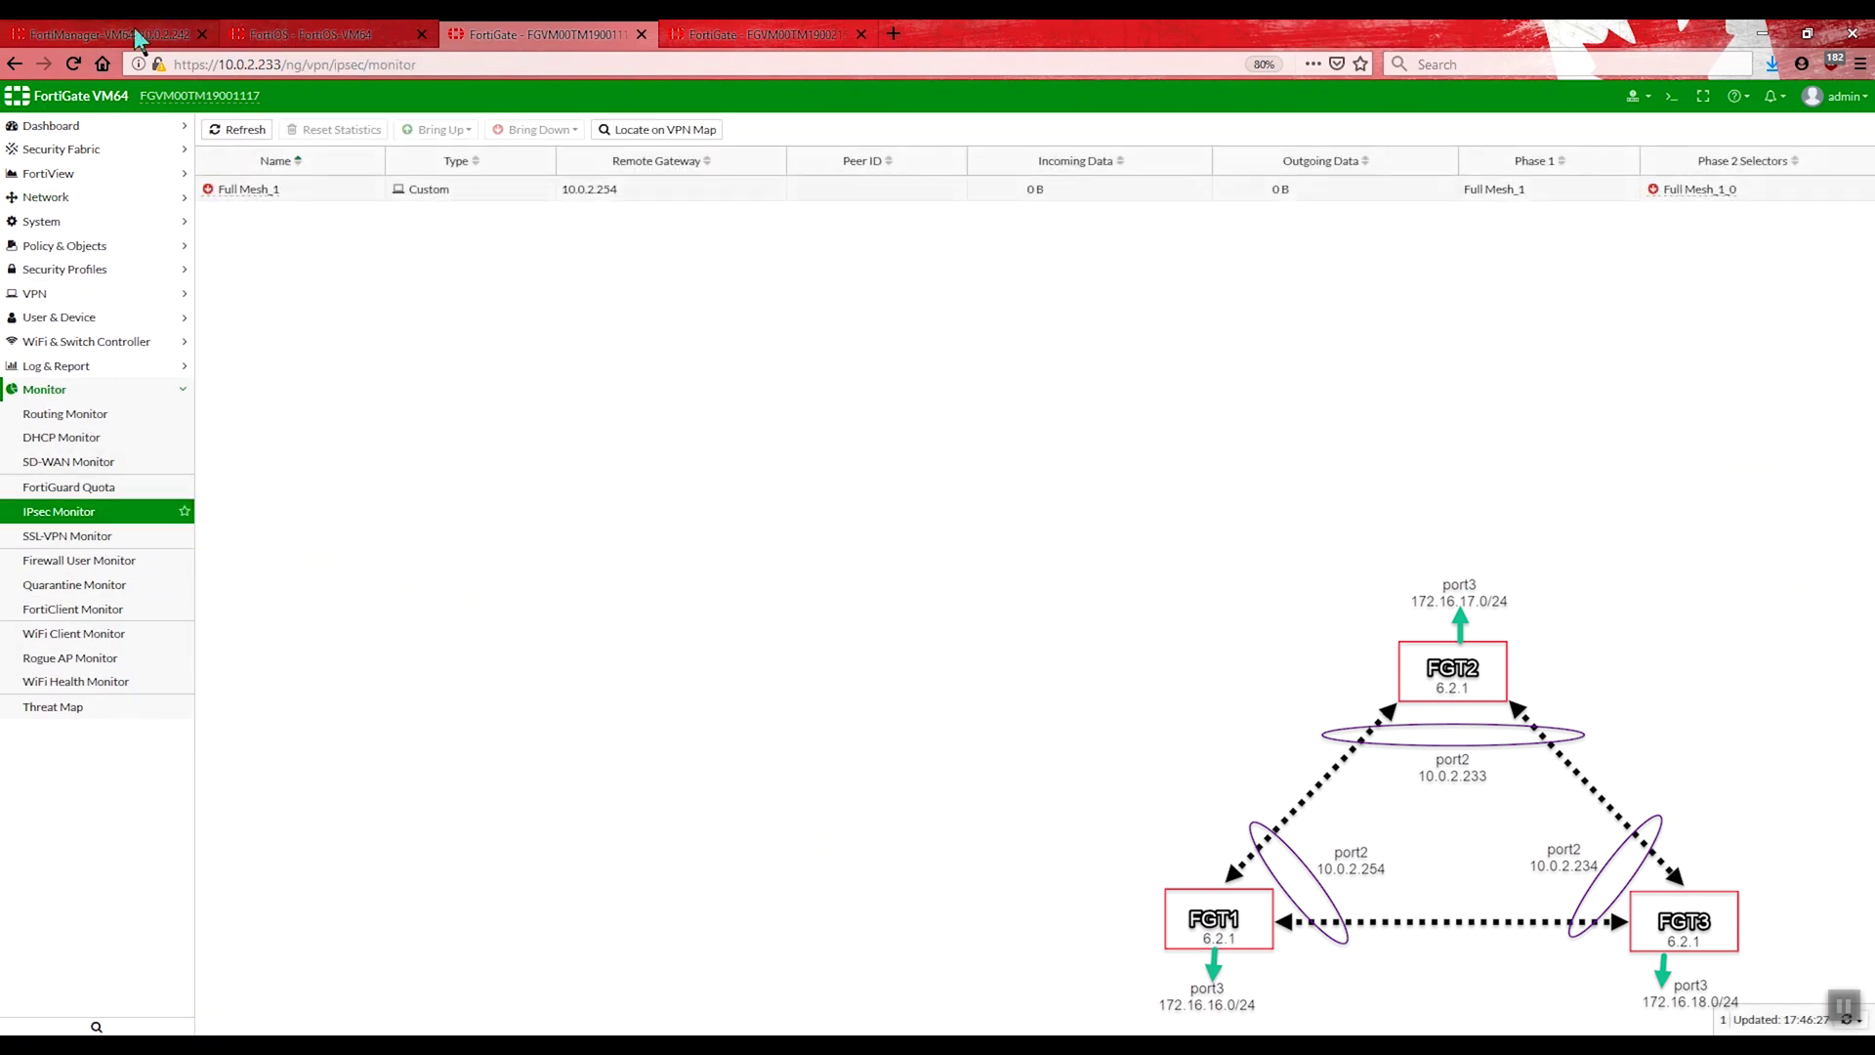
click(137, 39)
click(455, 185)
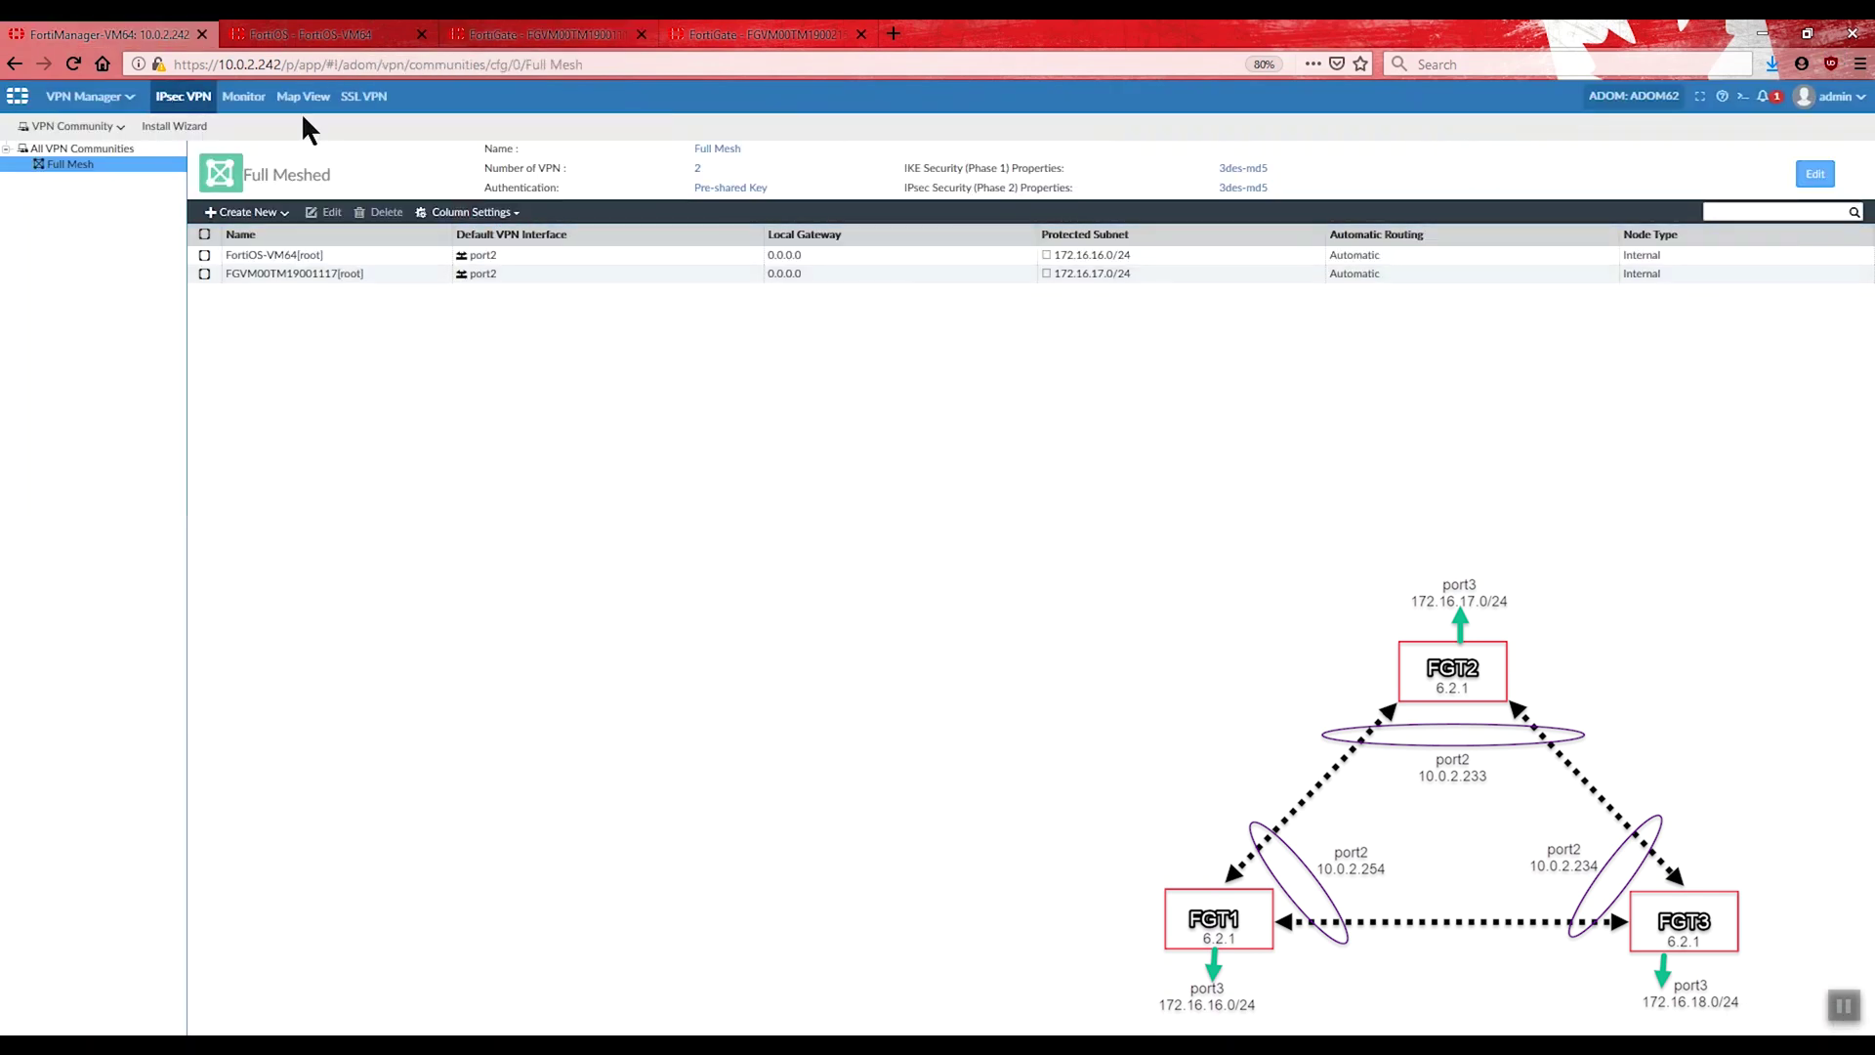
Step: Check the Full Mesh tunnel status in the VPN Monitor, then switch to Policy & Objects
click(246, 96)
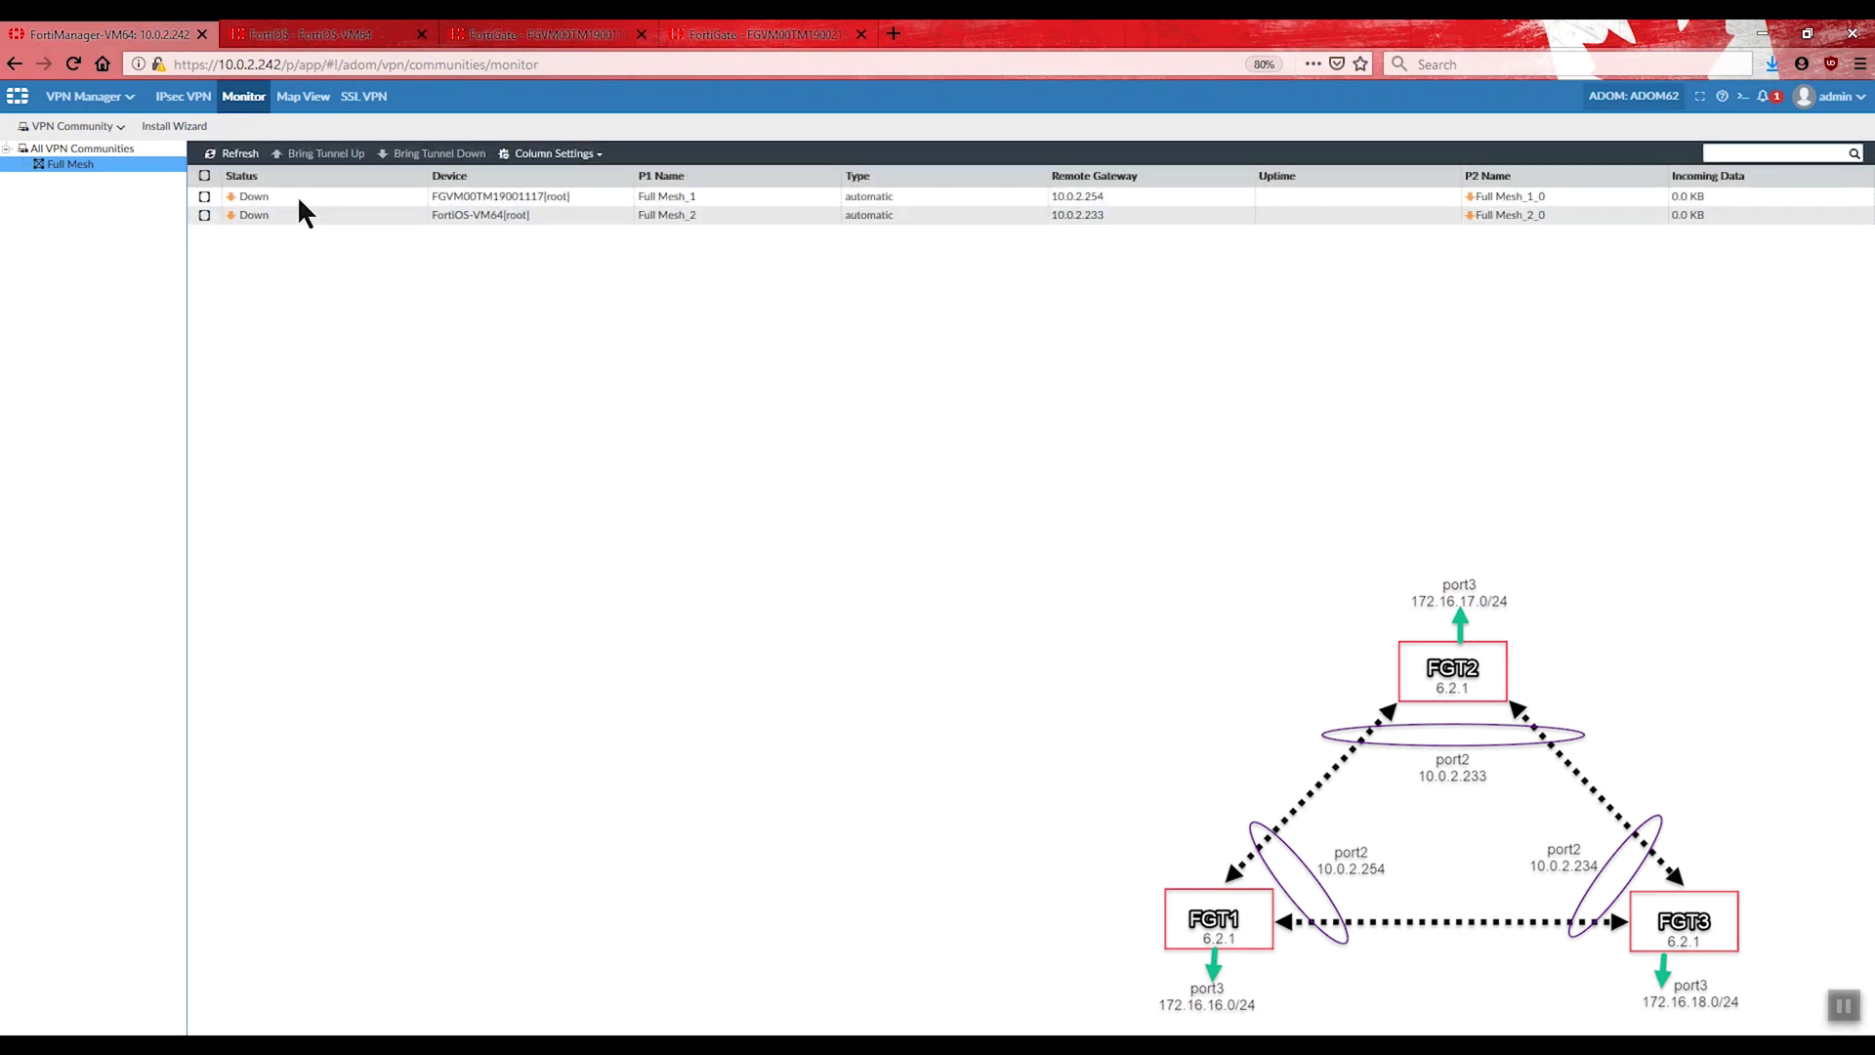
click(170, 97)
click(88, 95)
click(260, 198)
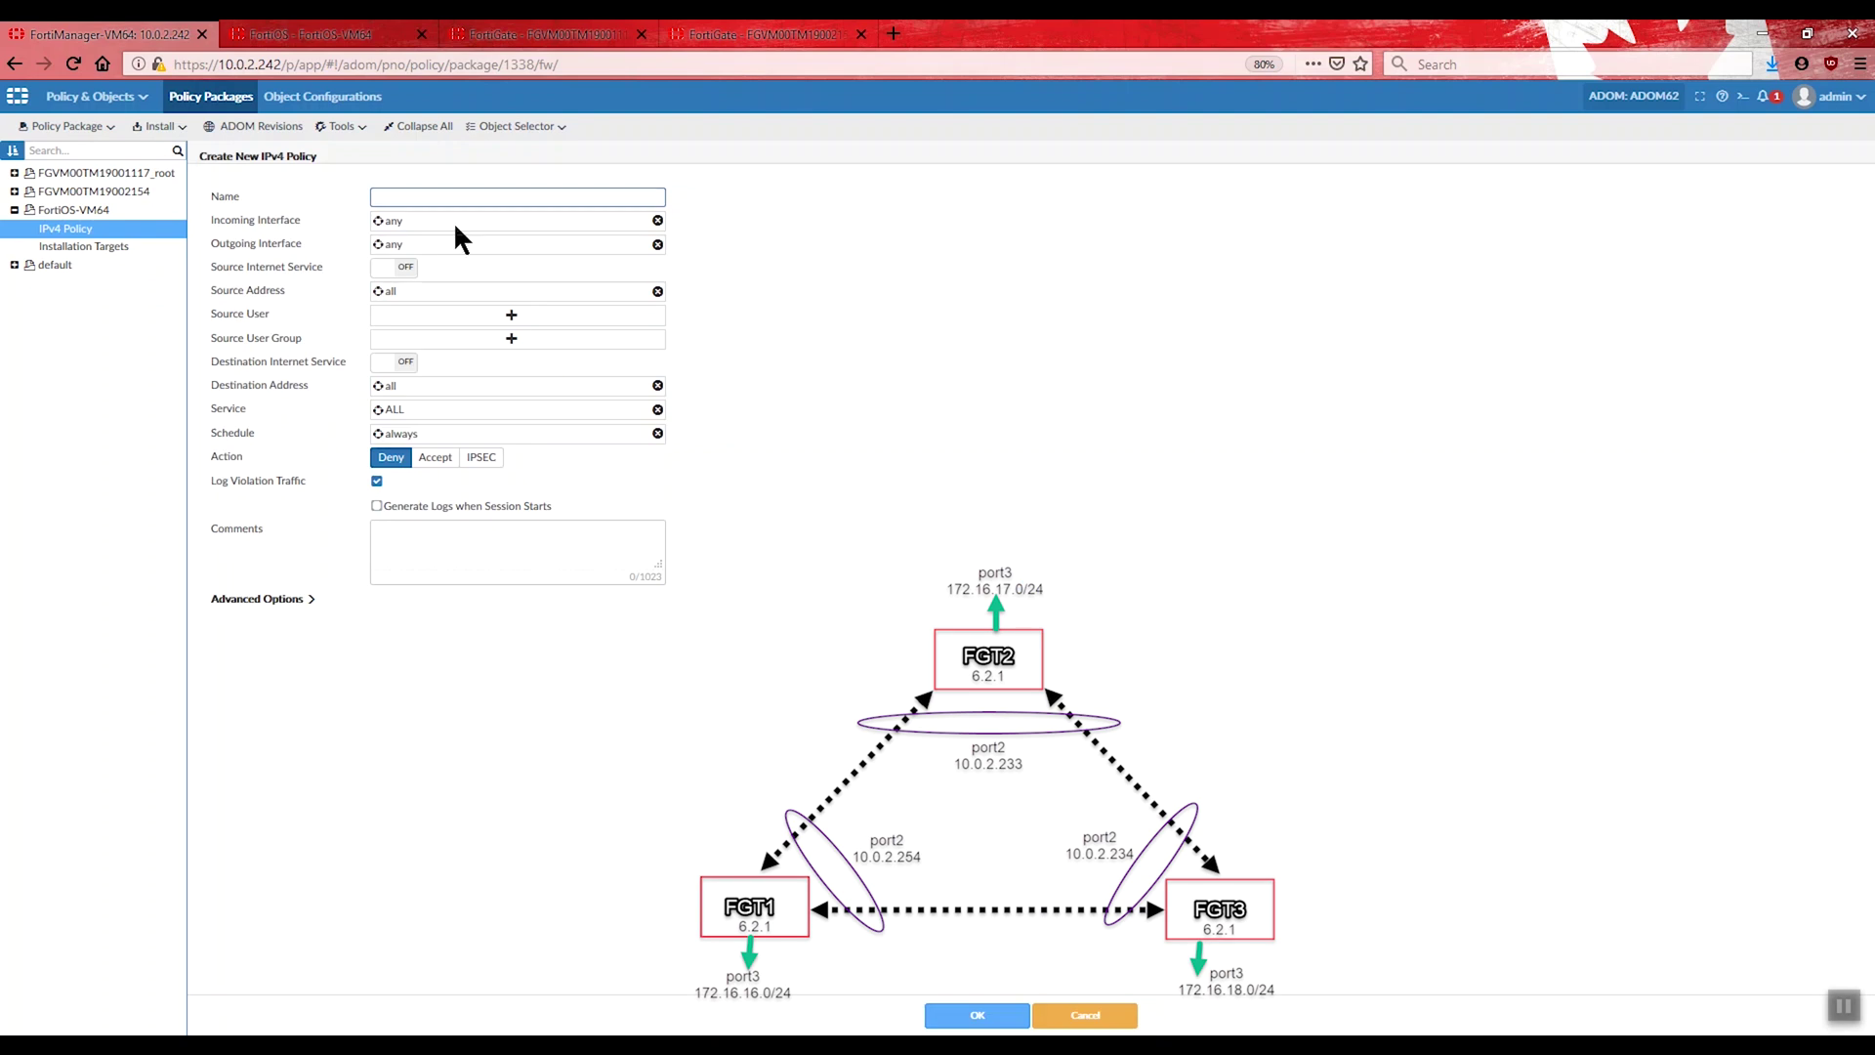
Step: Create a FortiOS-VM64 IPv4 policy from port3 to vpnmgr_Full Mesh_mesh, Accept, NAT disabled
click(449, 219)
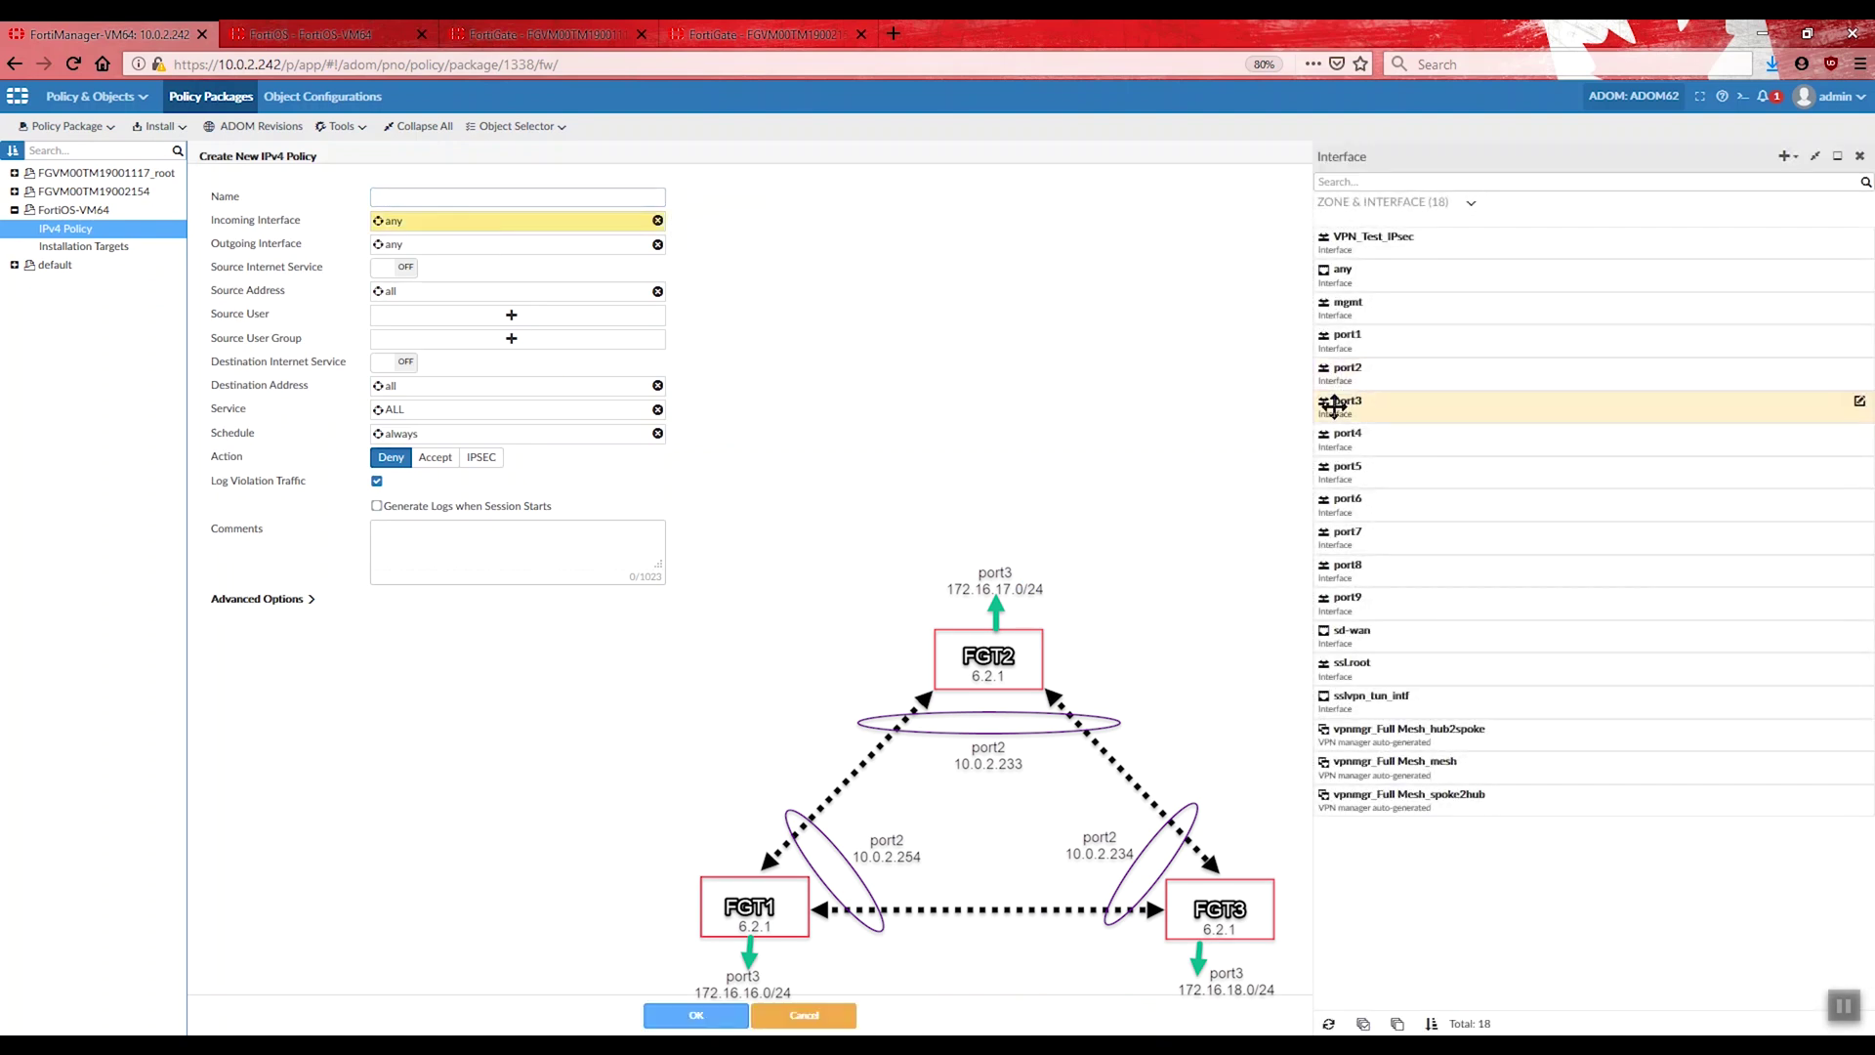
click(1334, 404)
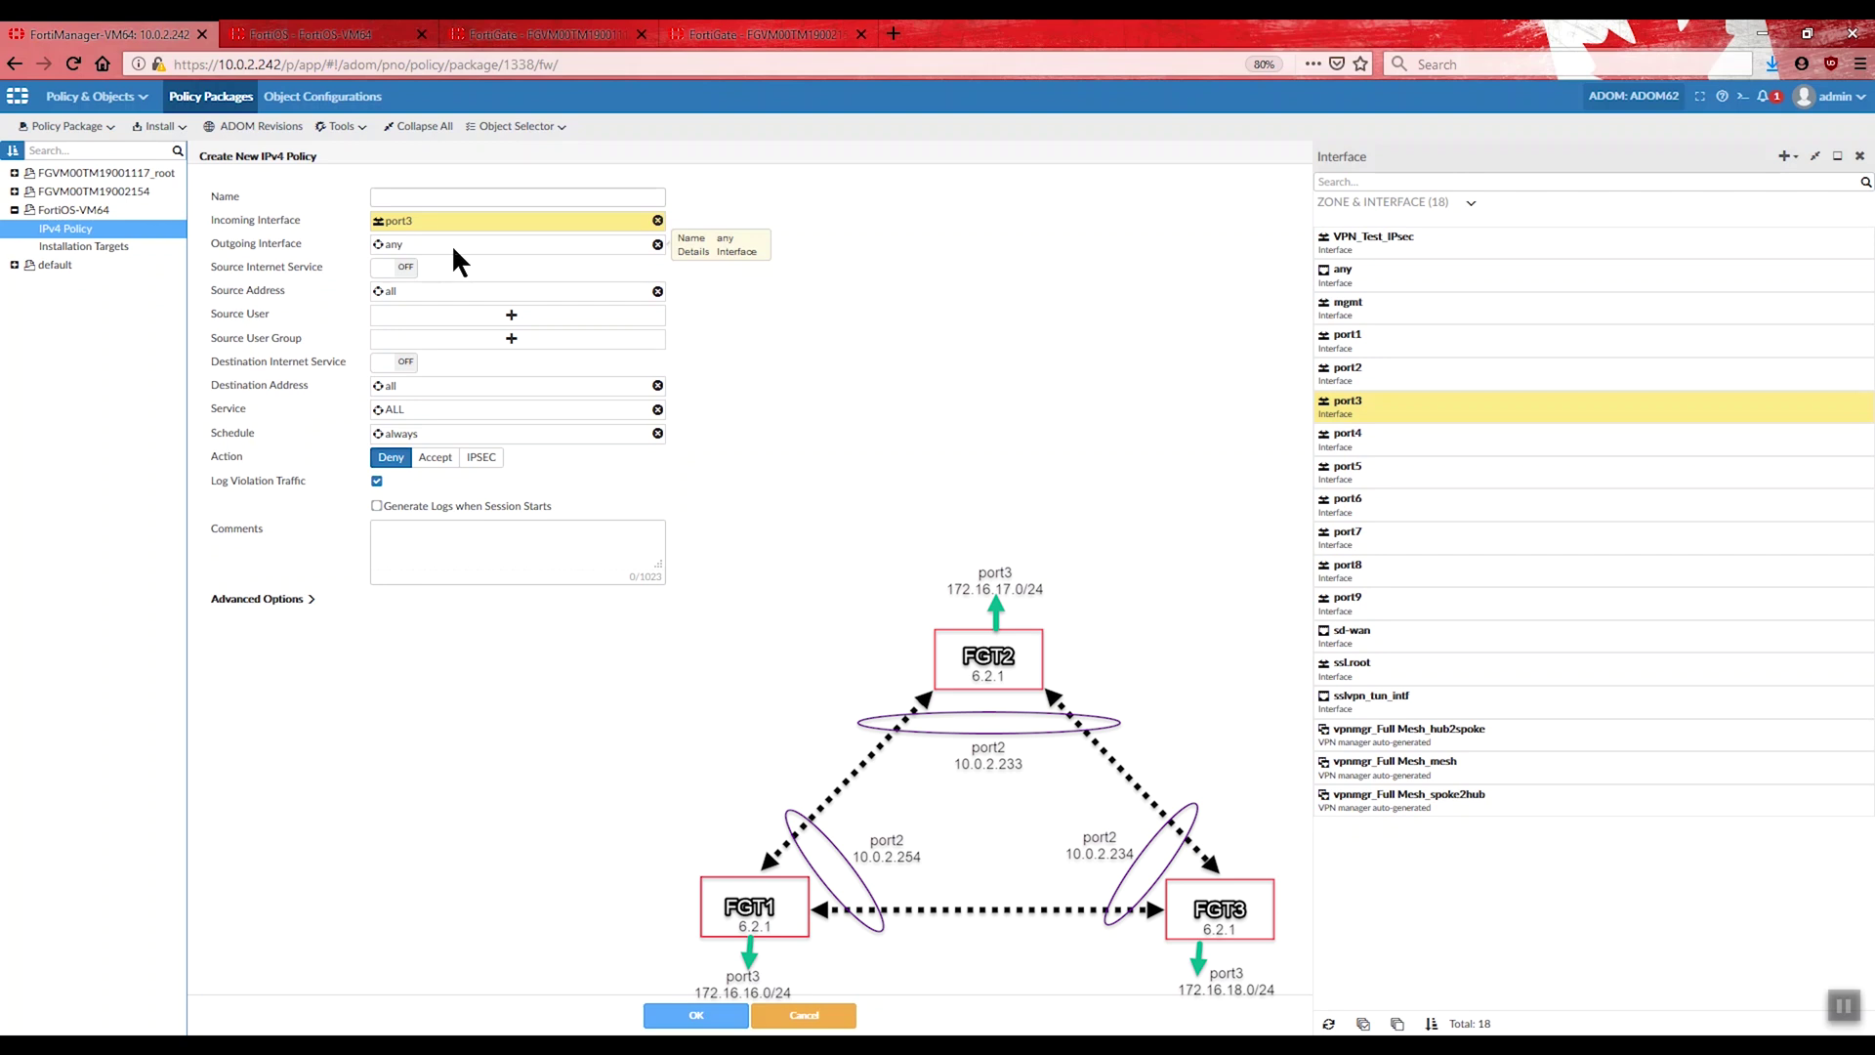
click(532, 249)
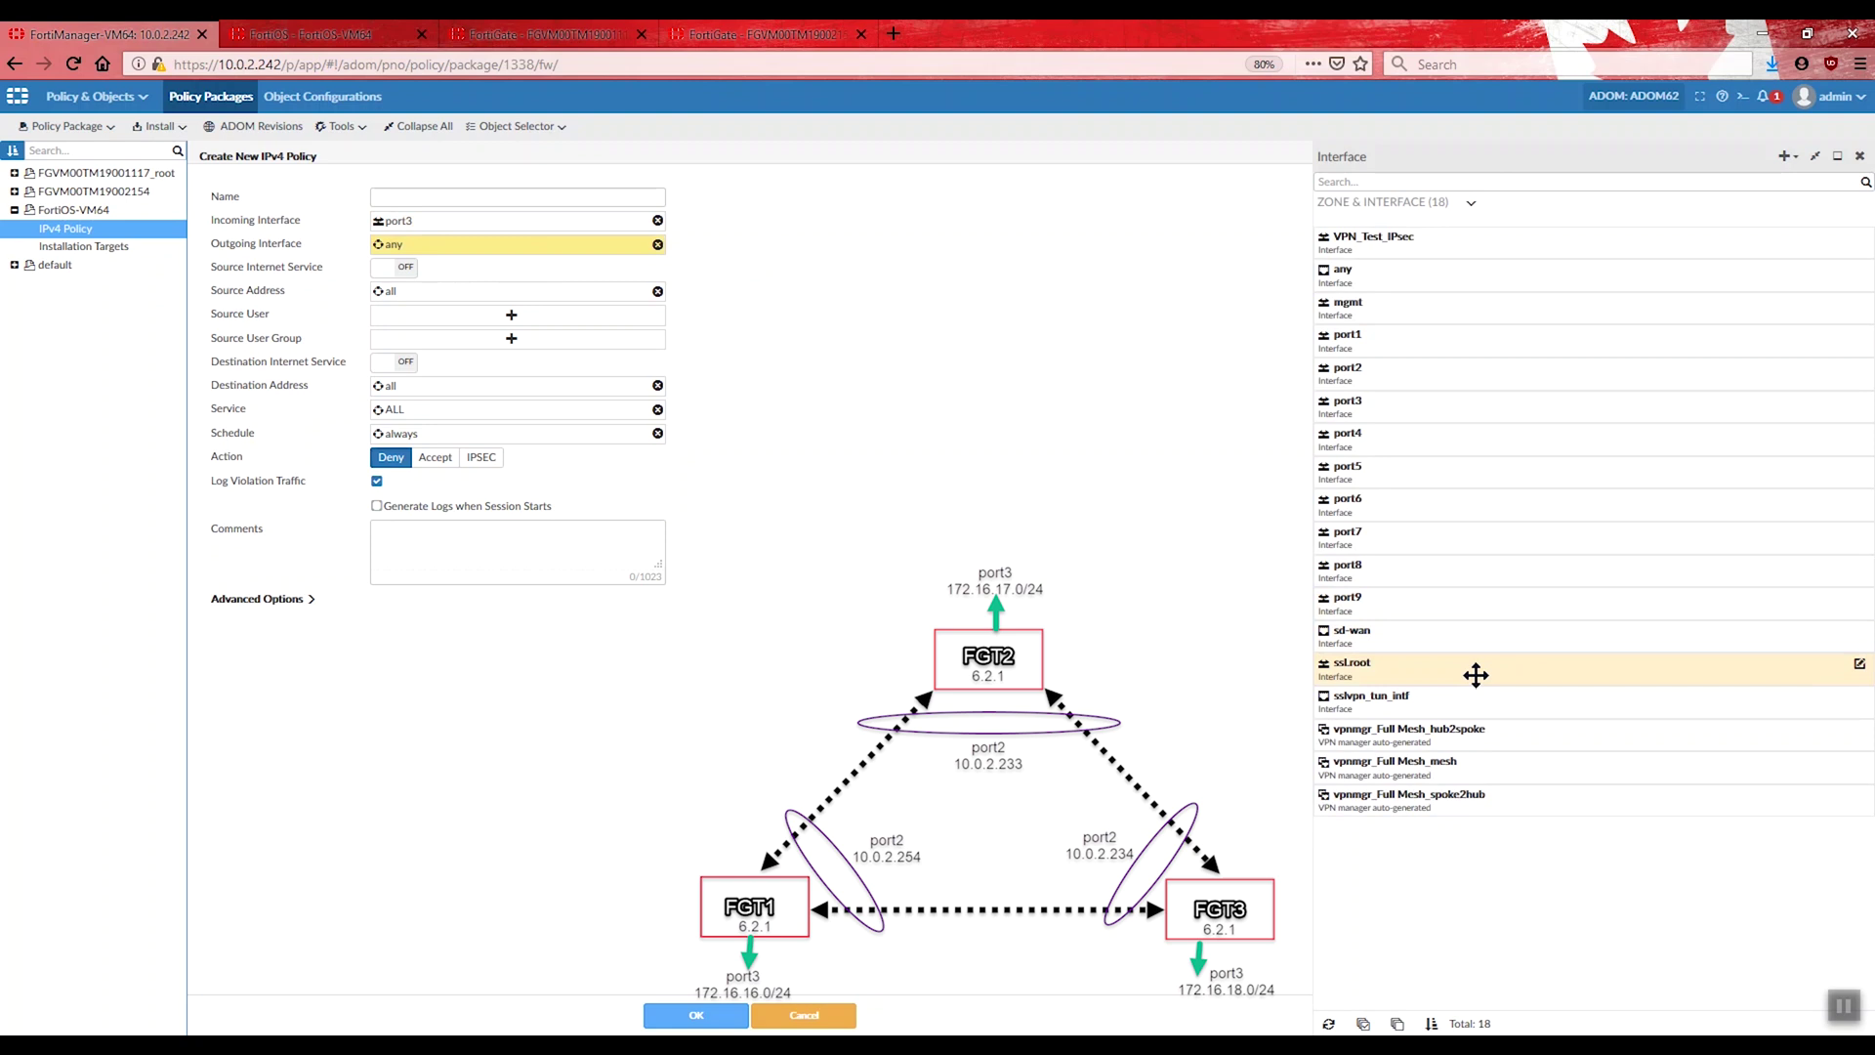
click(1477, 766)
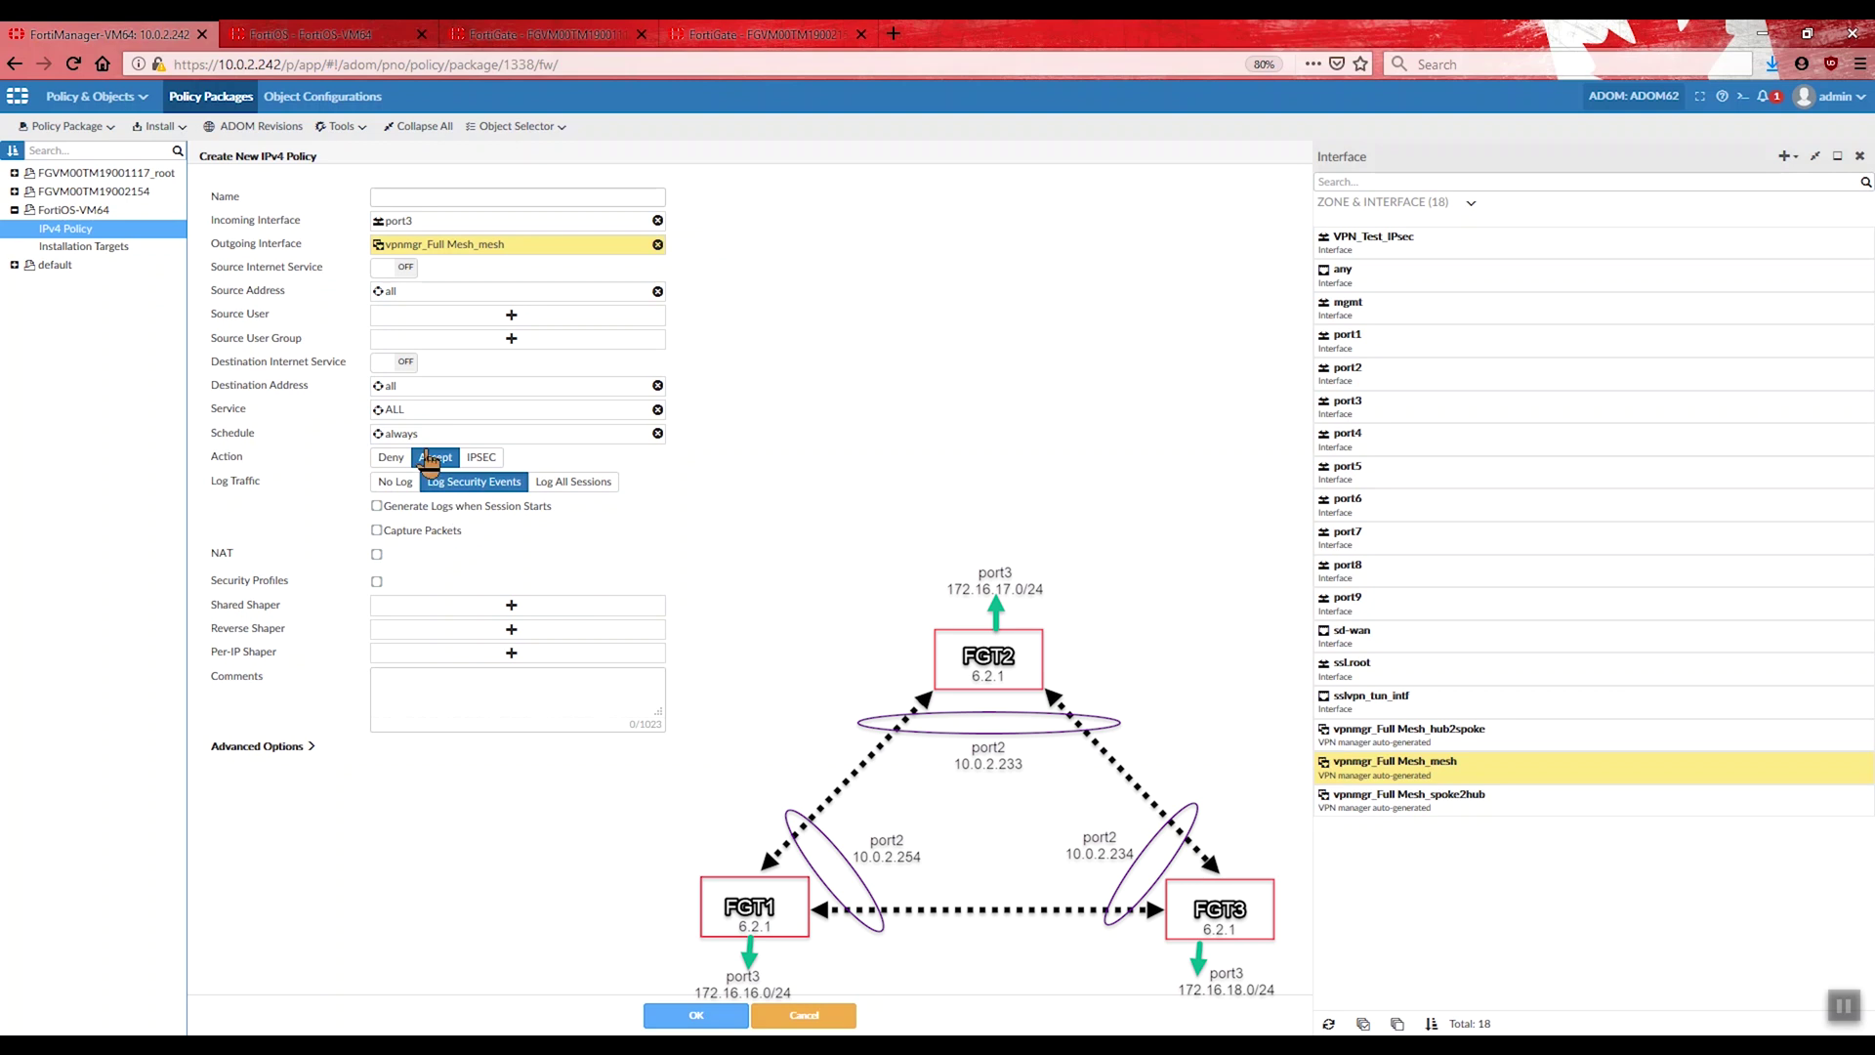
click(696, 1016)
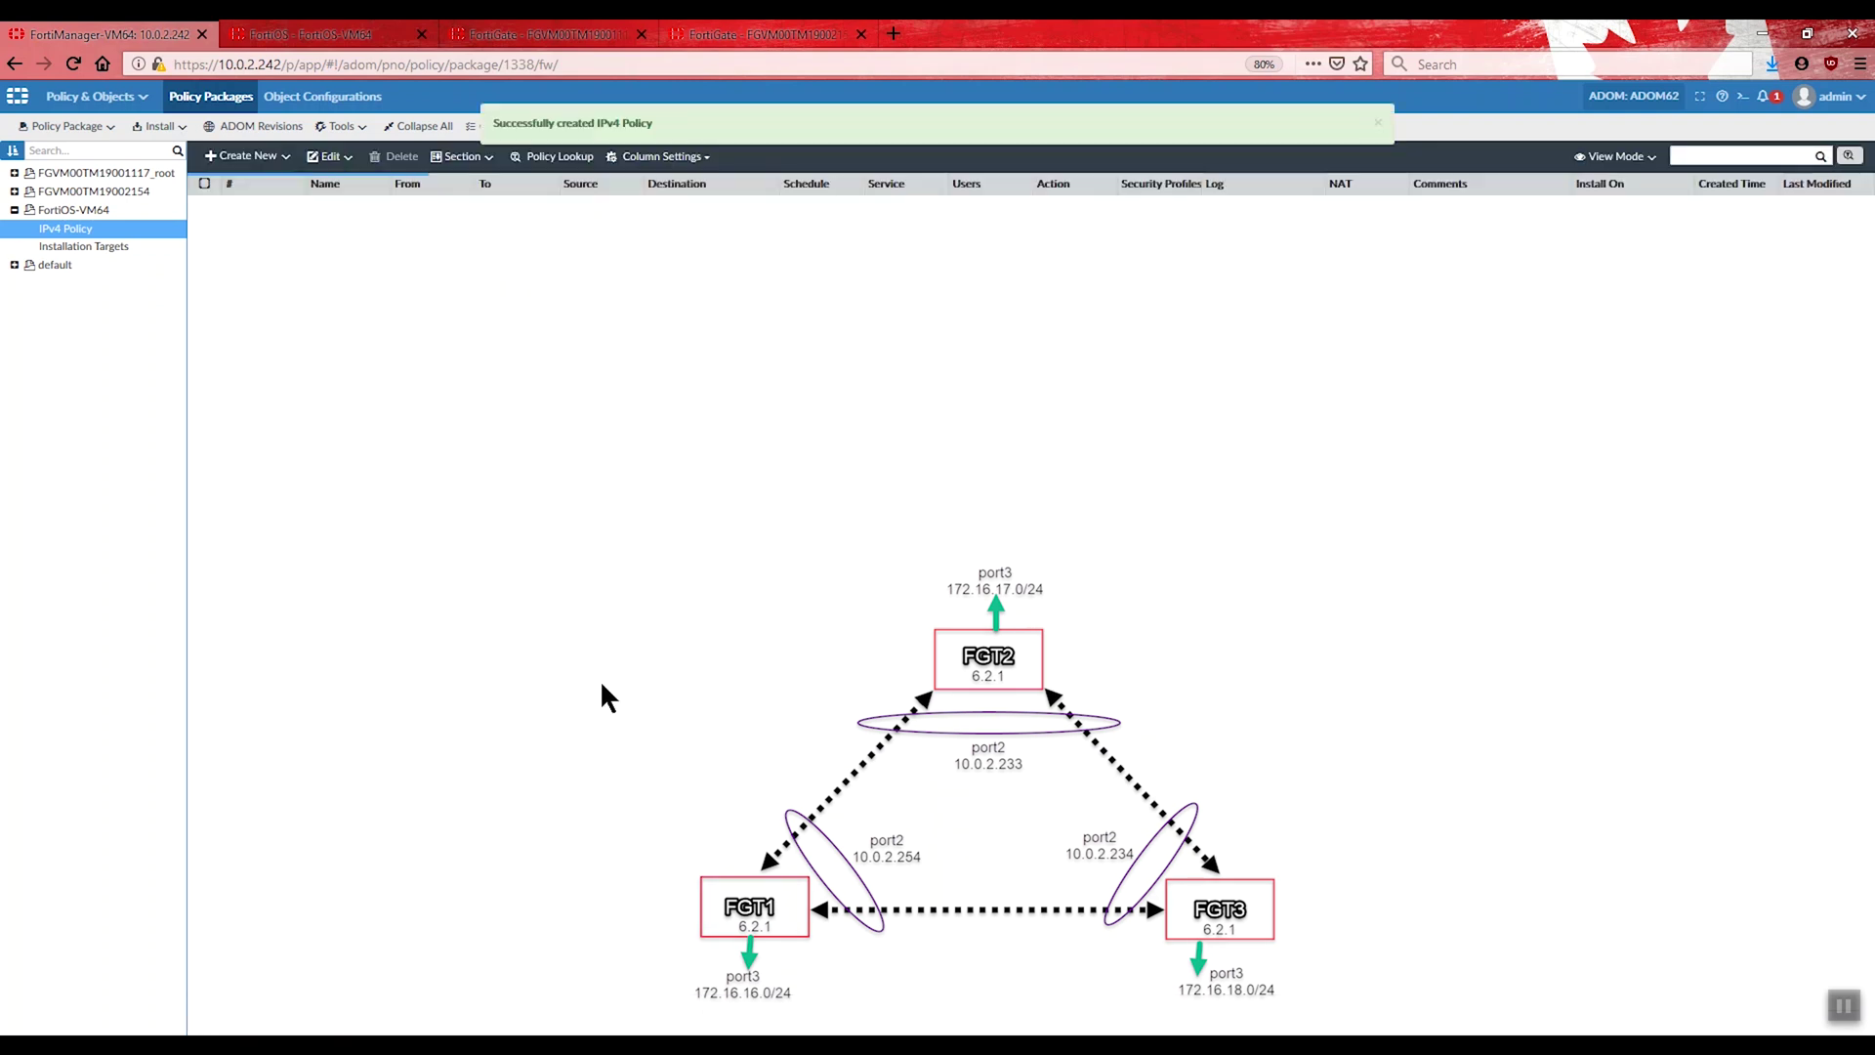
click(112, 173)
Step: Insert an IPv4 policy in FGVM00TM19001117_root from port3 to vpnmgr_Full Mesh_mesh with action Accept
click(282, 159)
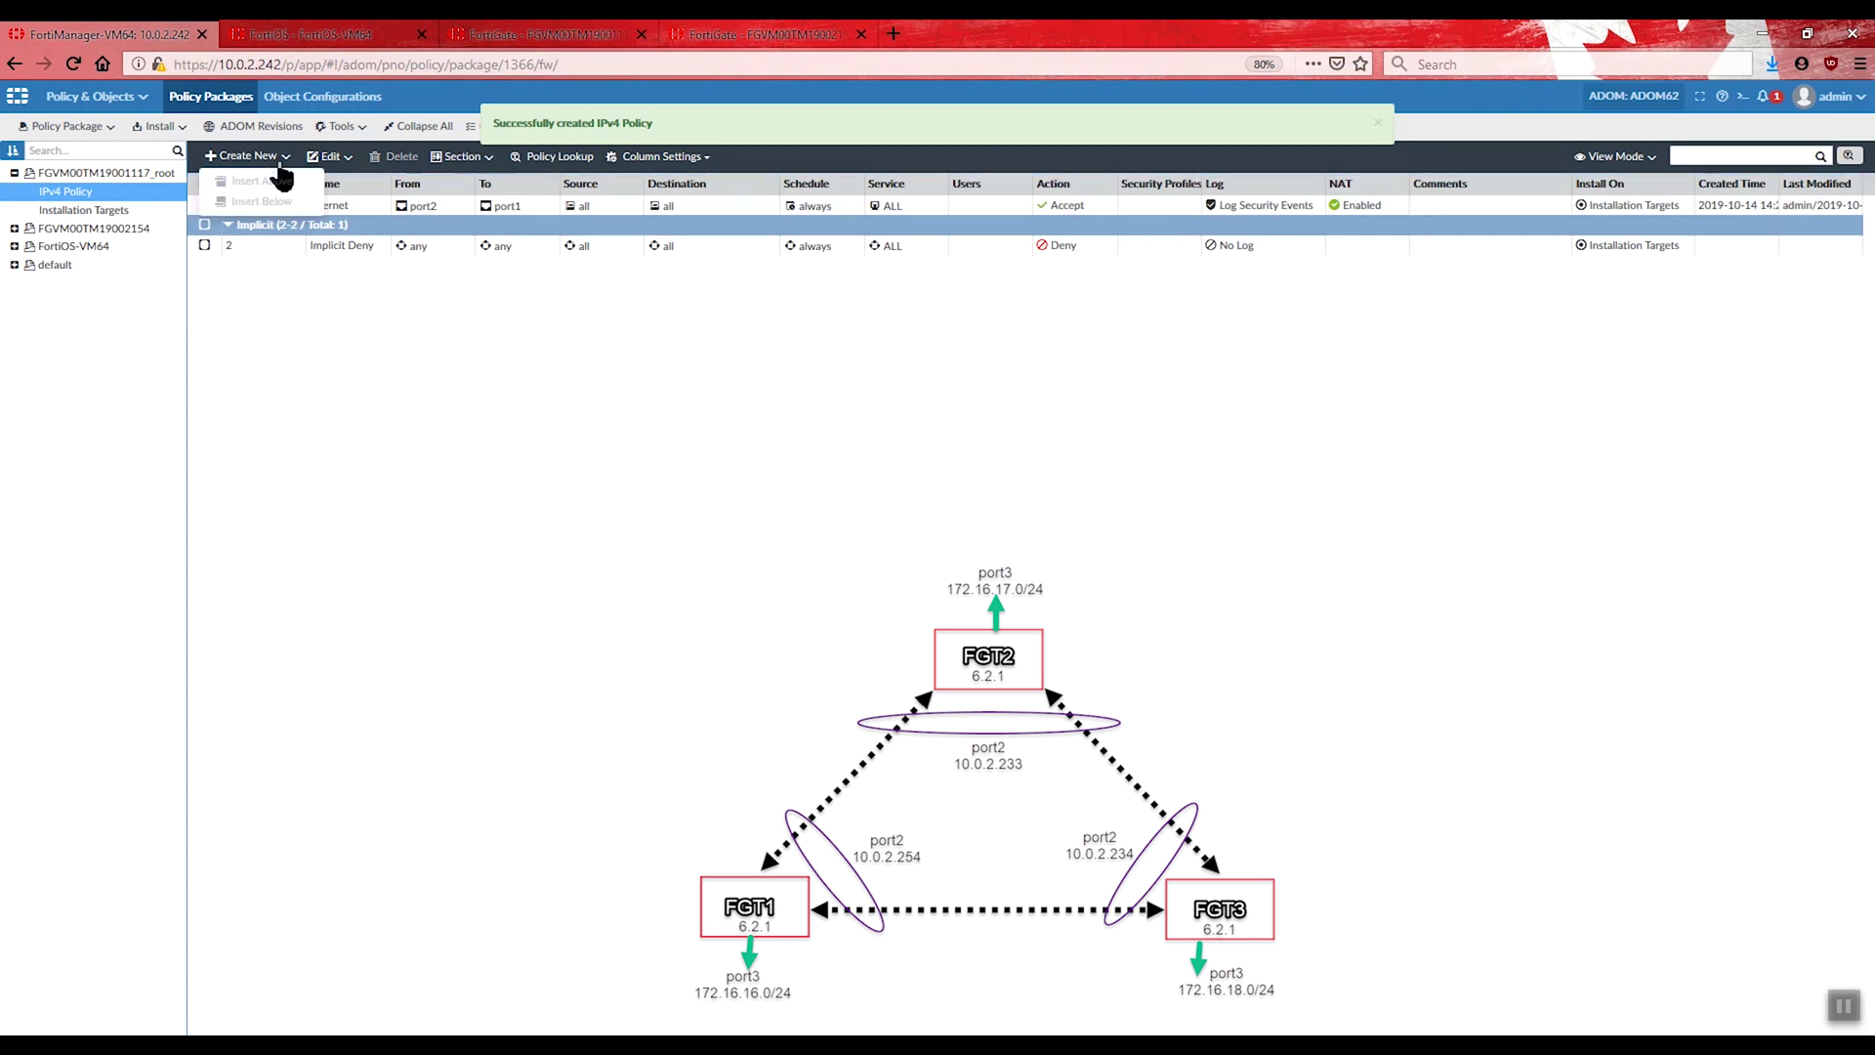
click(252, 156)
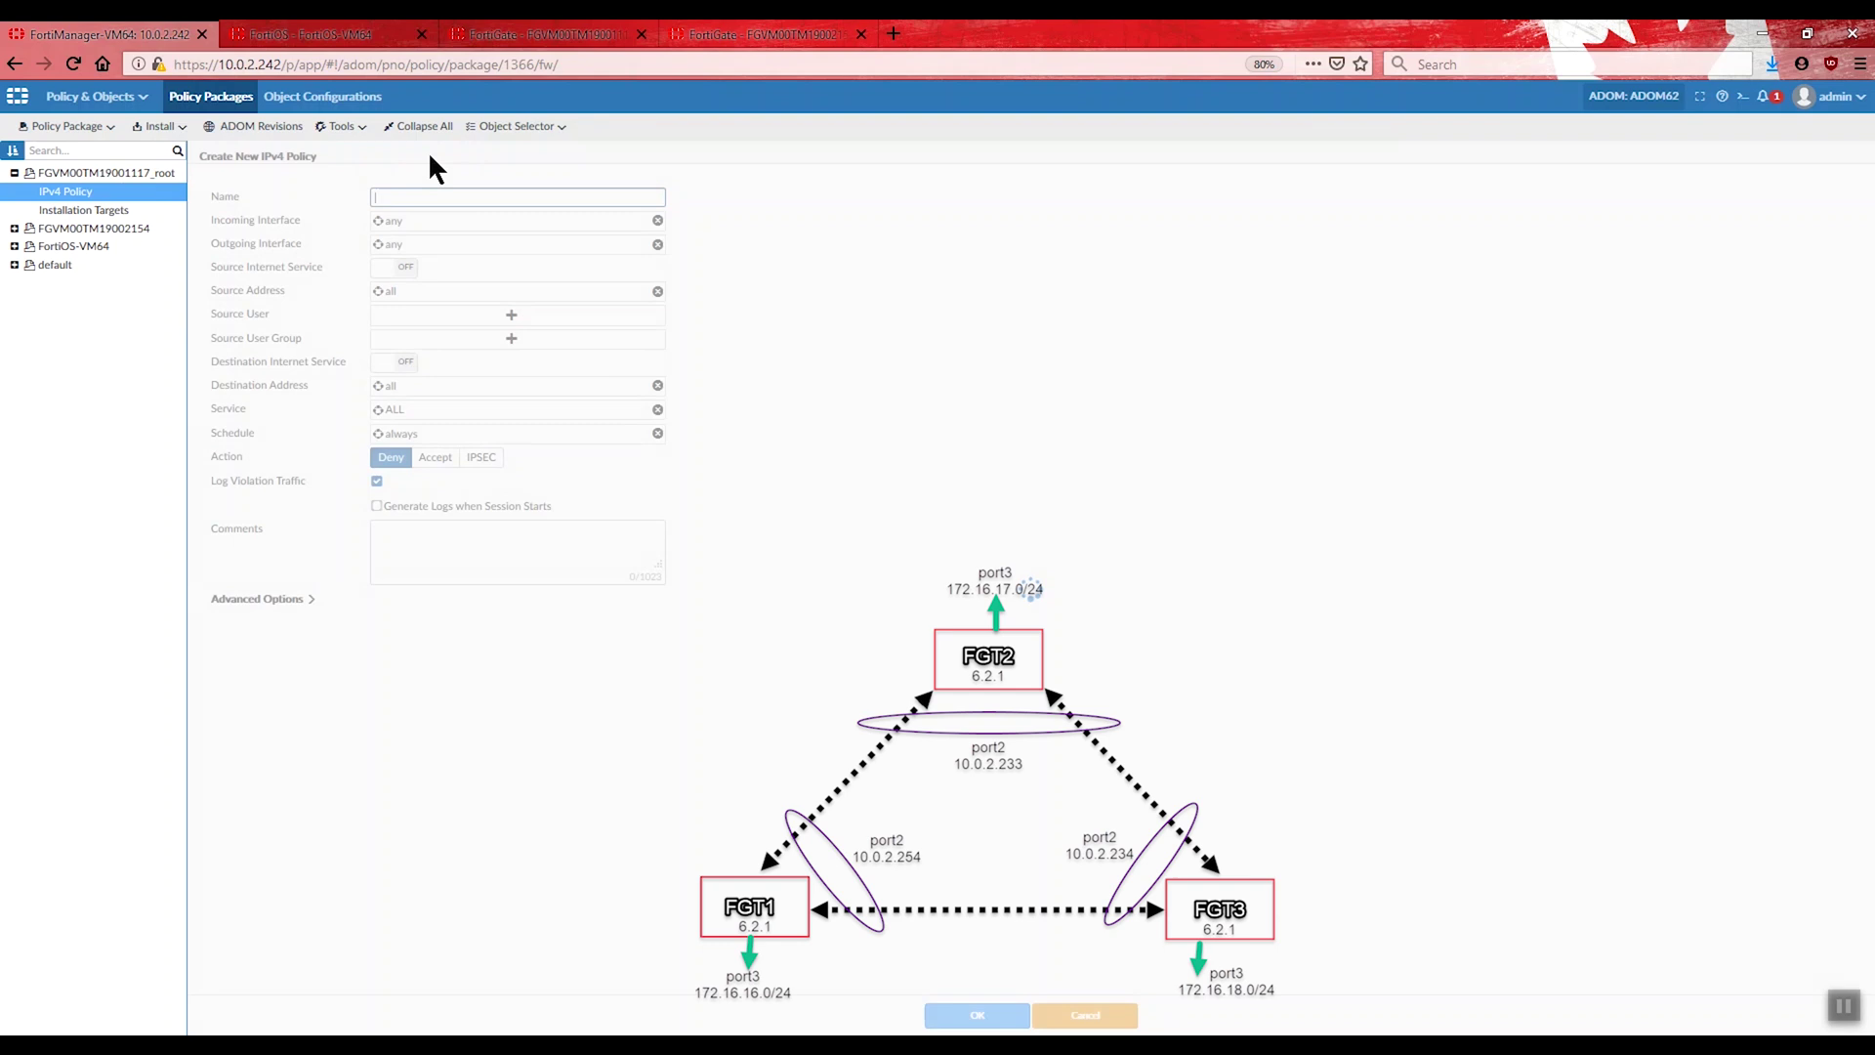
click(435, 223)
click(1391, 415)
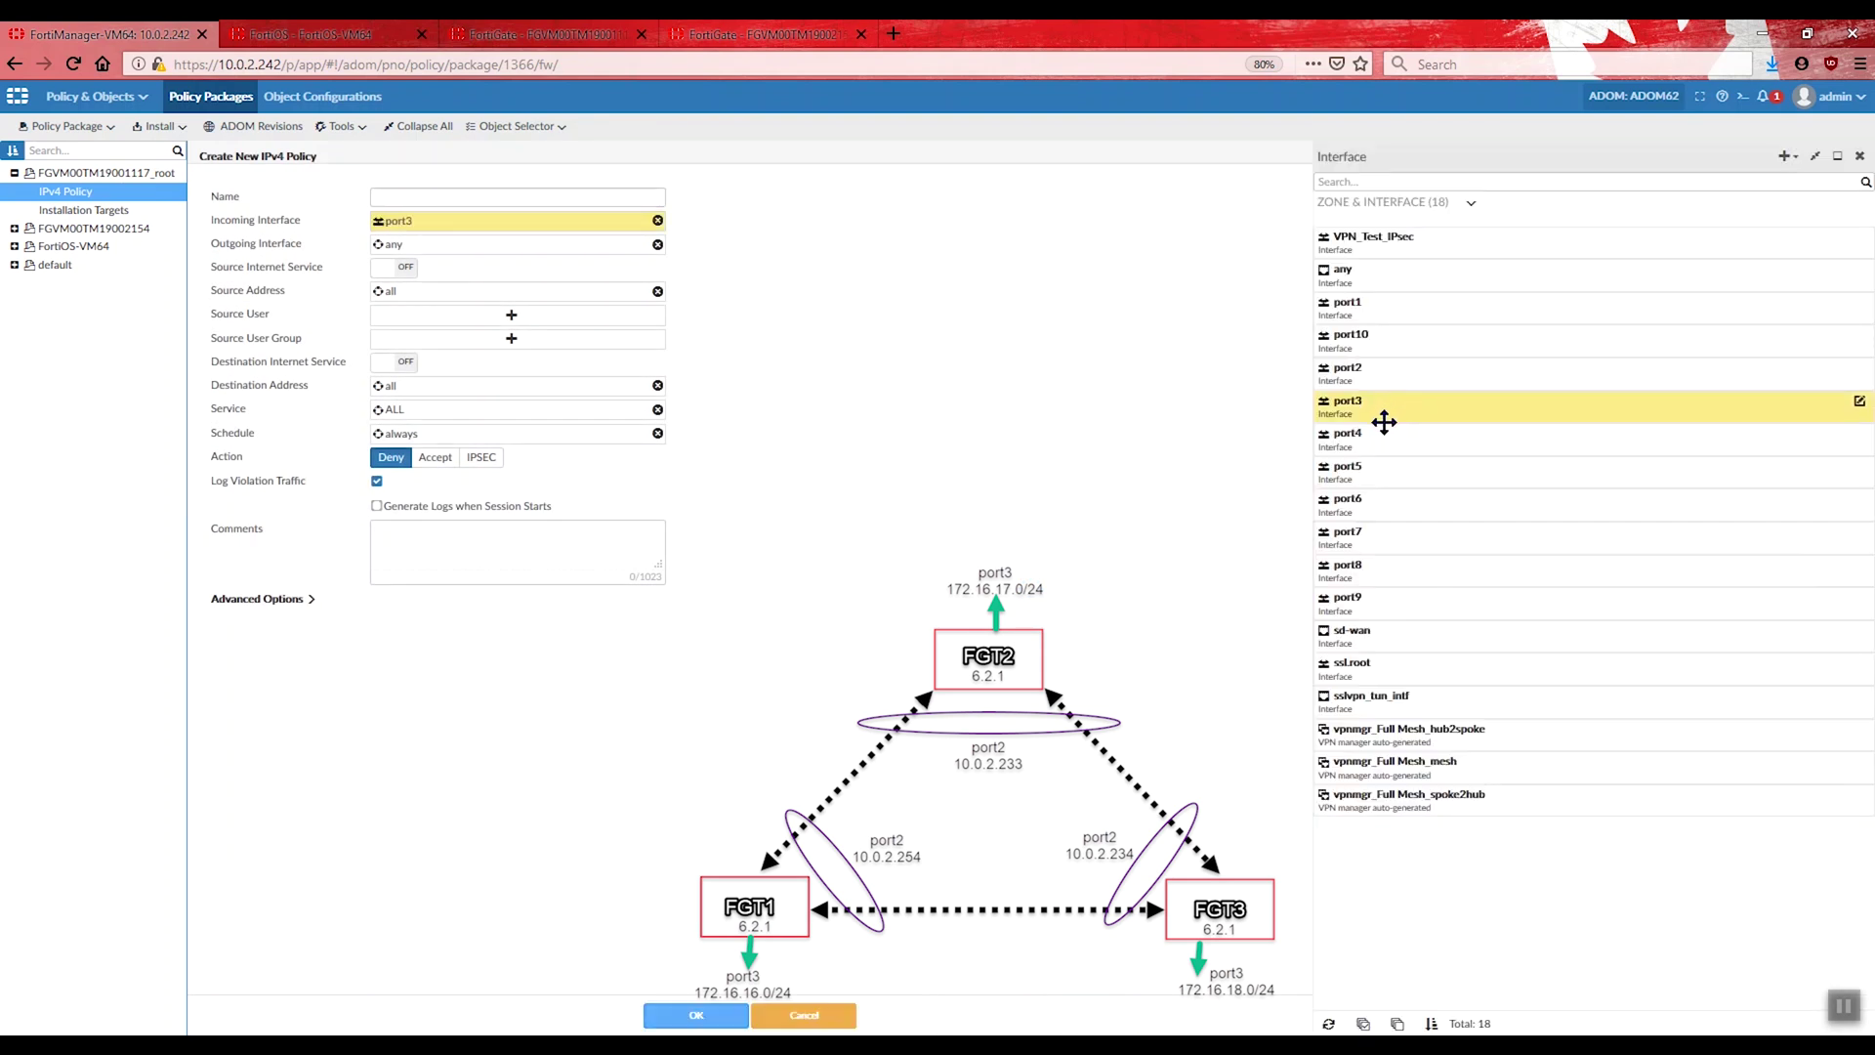
click(1429, 772)
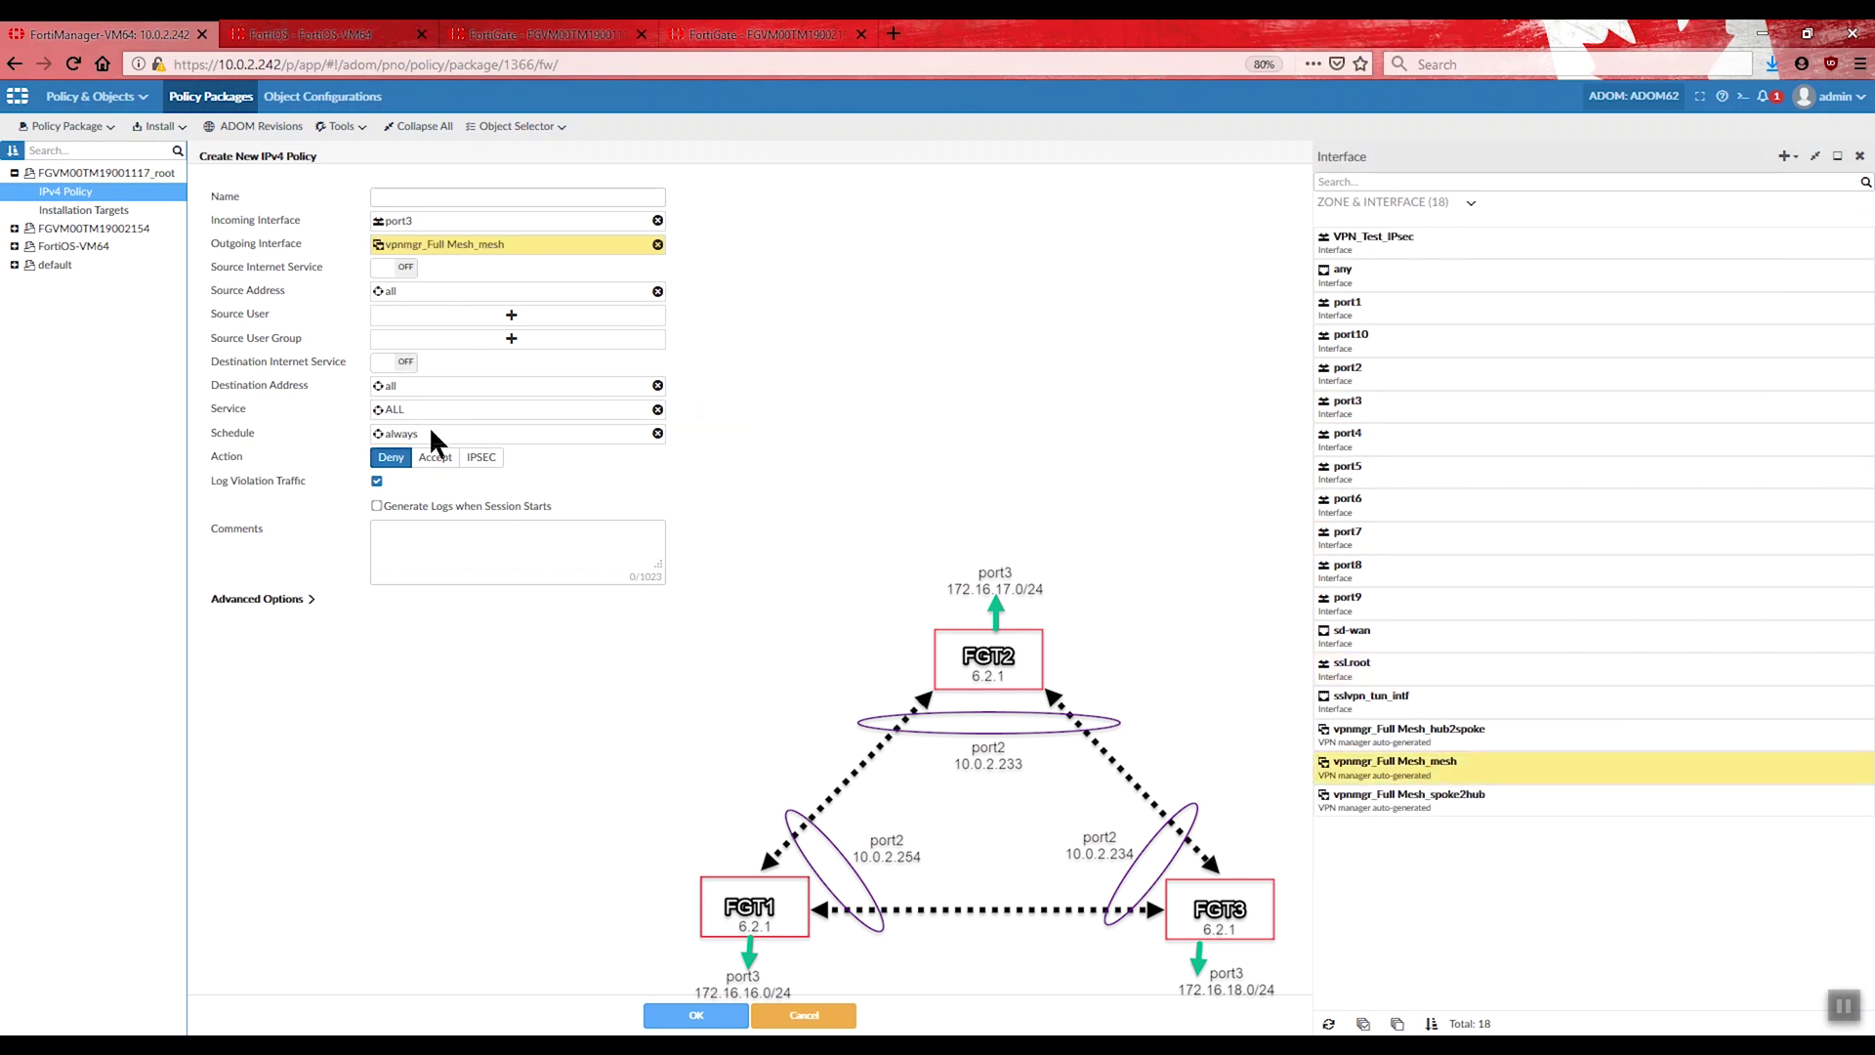
click(436, 458)
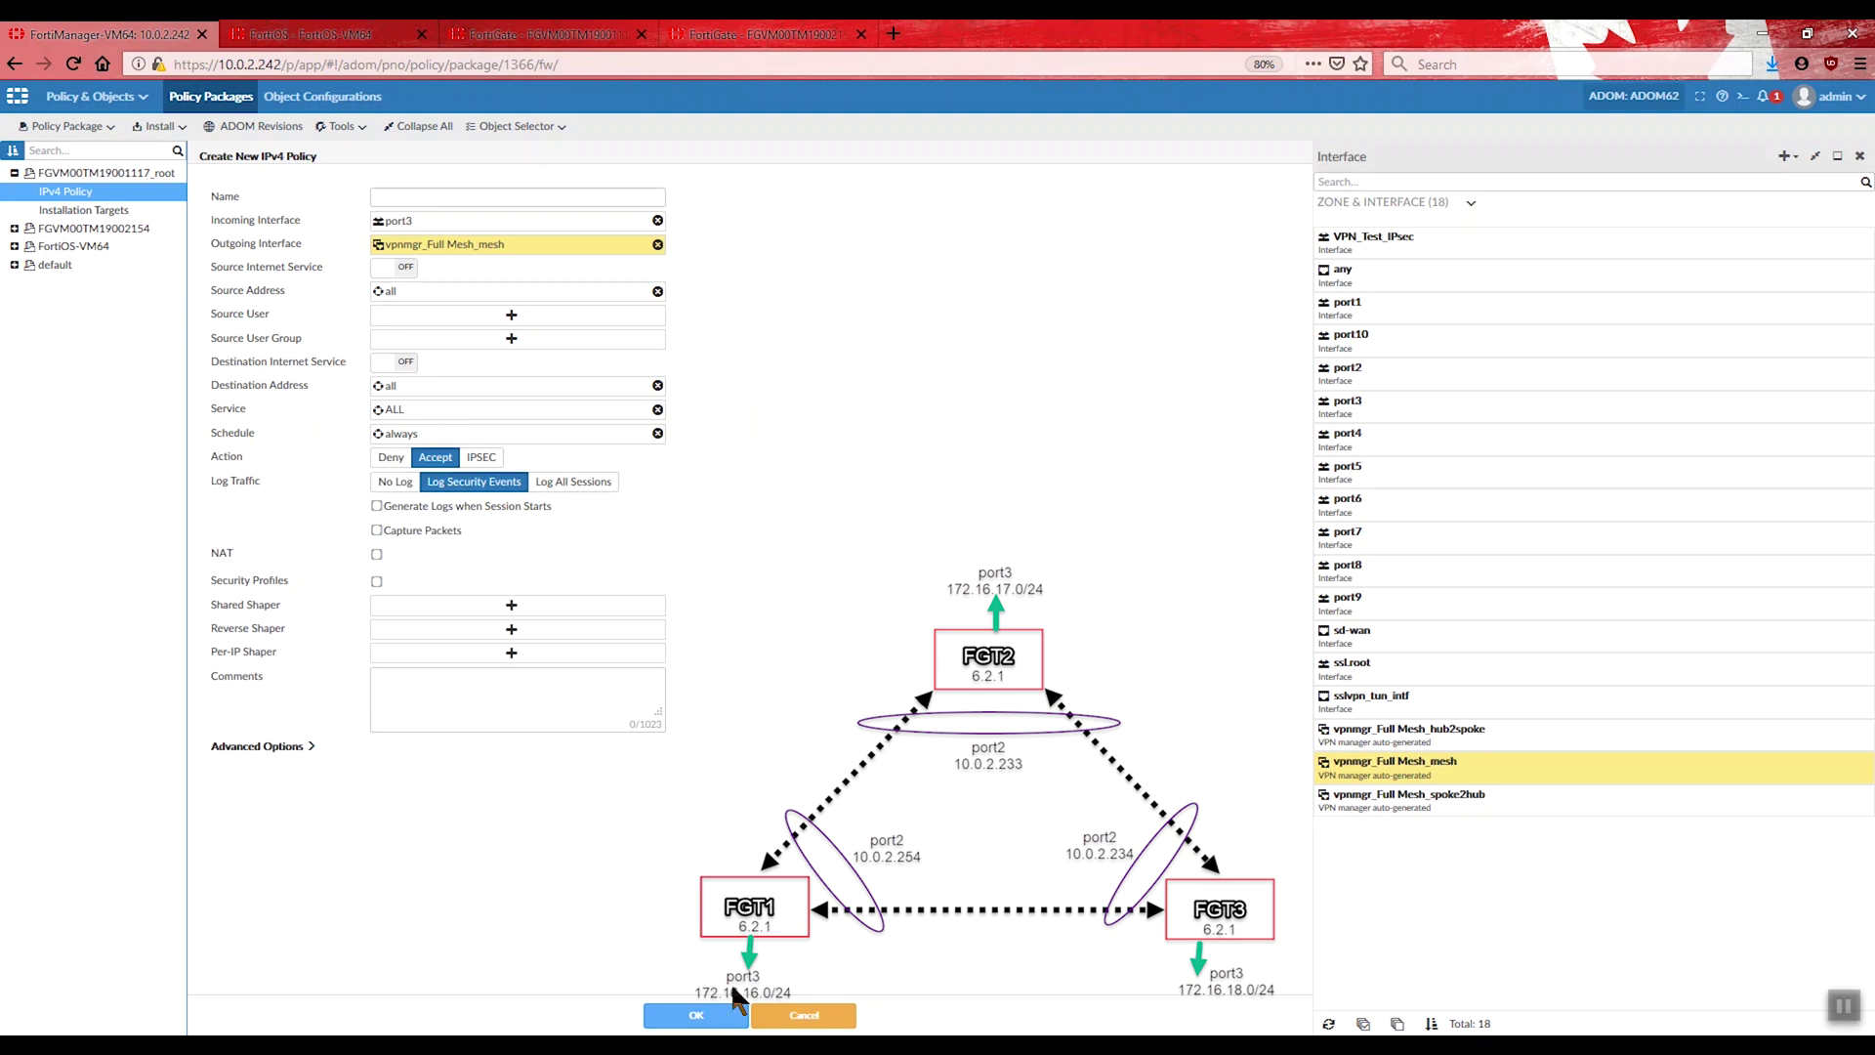
click(696, 1012)
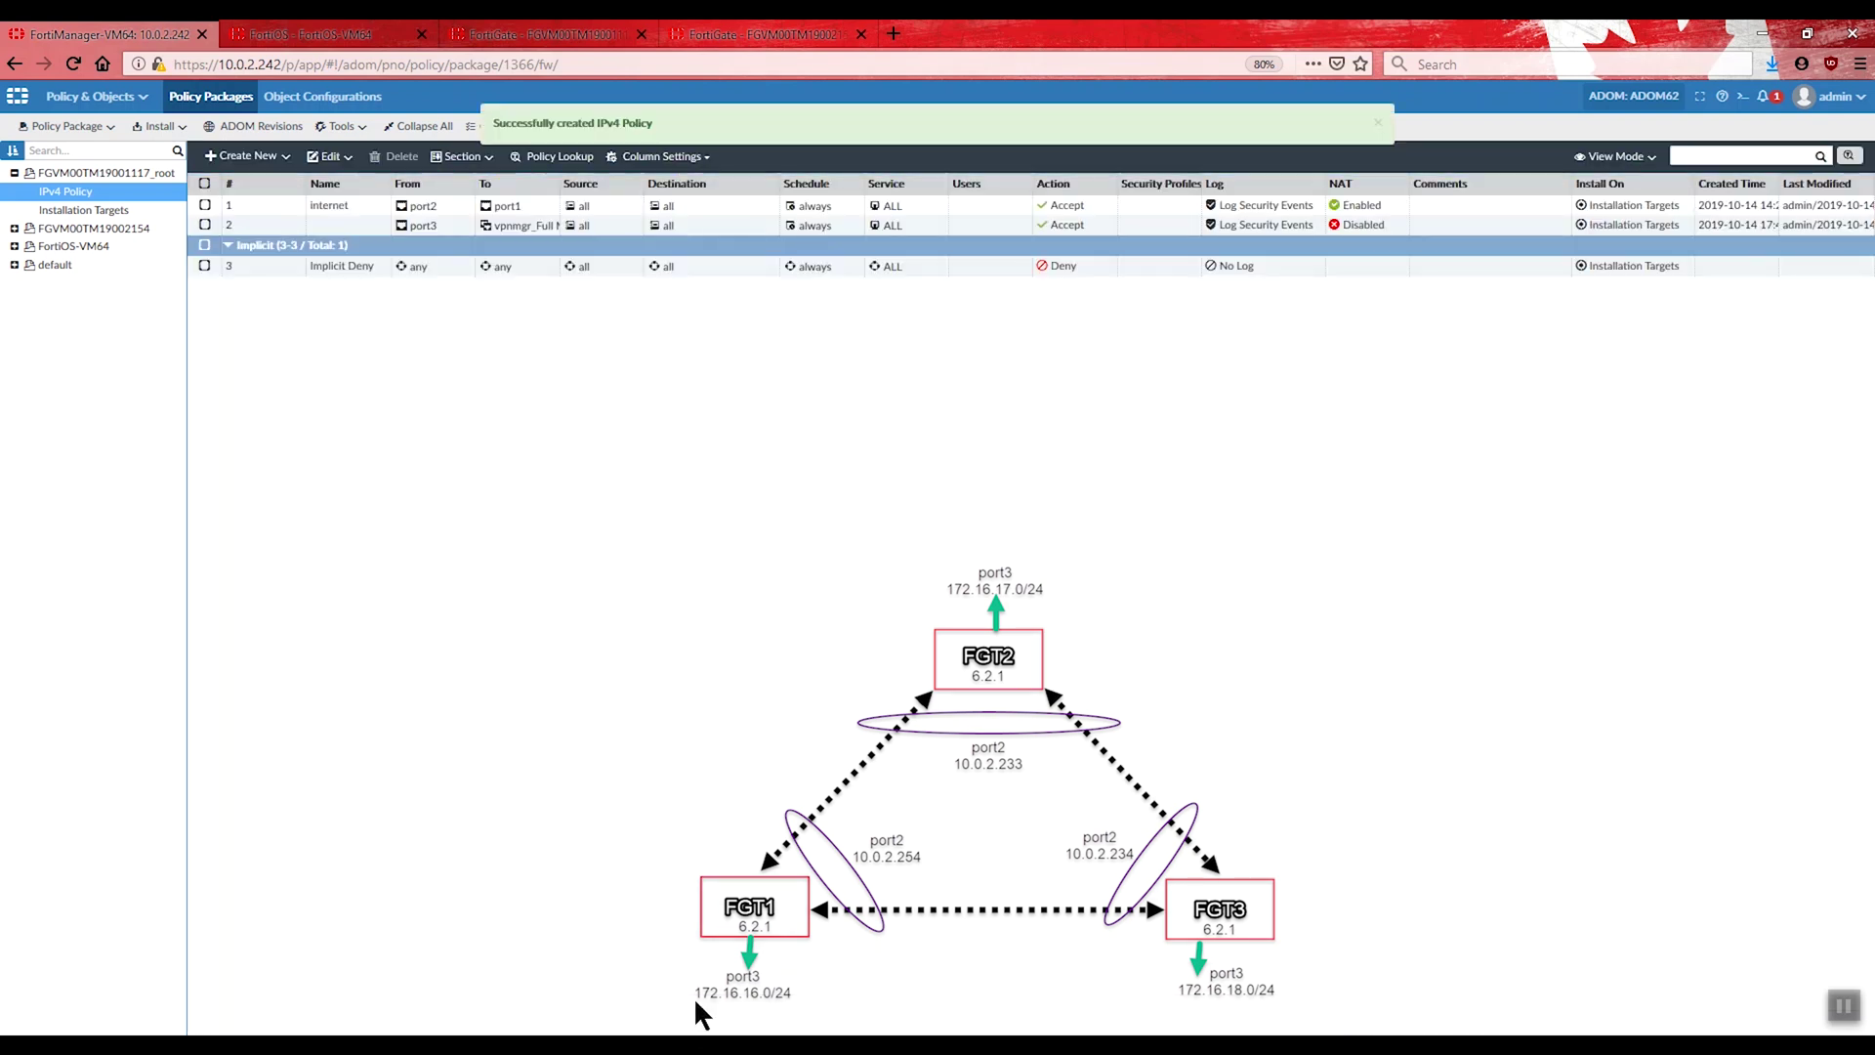
Step: Re-install the policy packages on FGVM00TM19001117 and FortiOS-VM64 from Device Manager
click(17, 95)
click(121, 173)
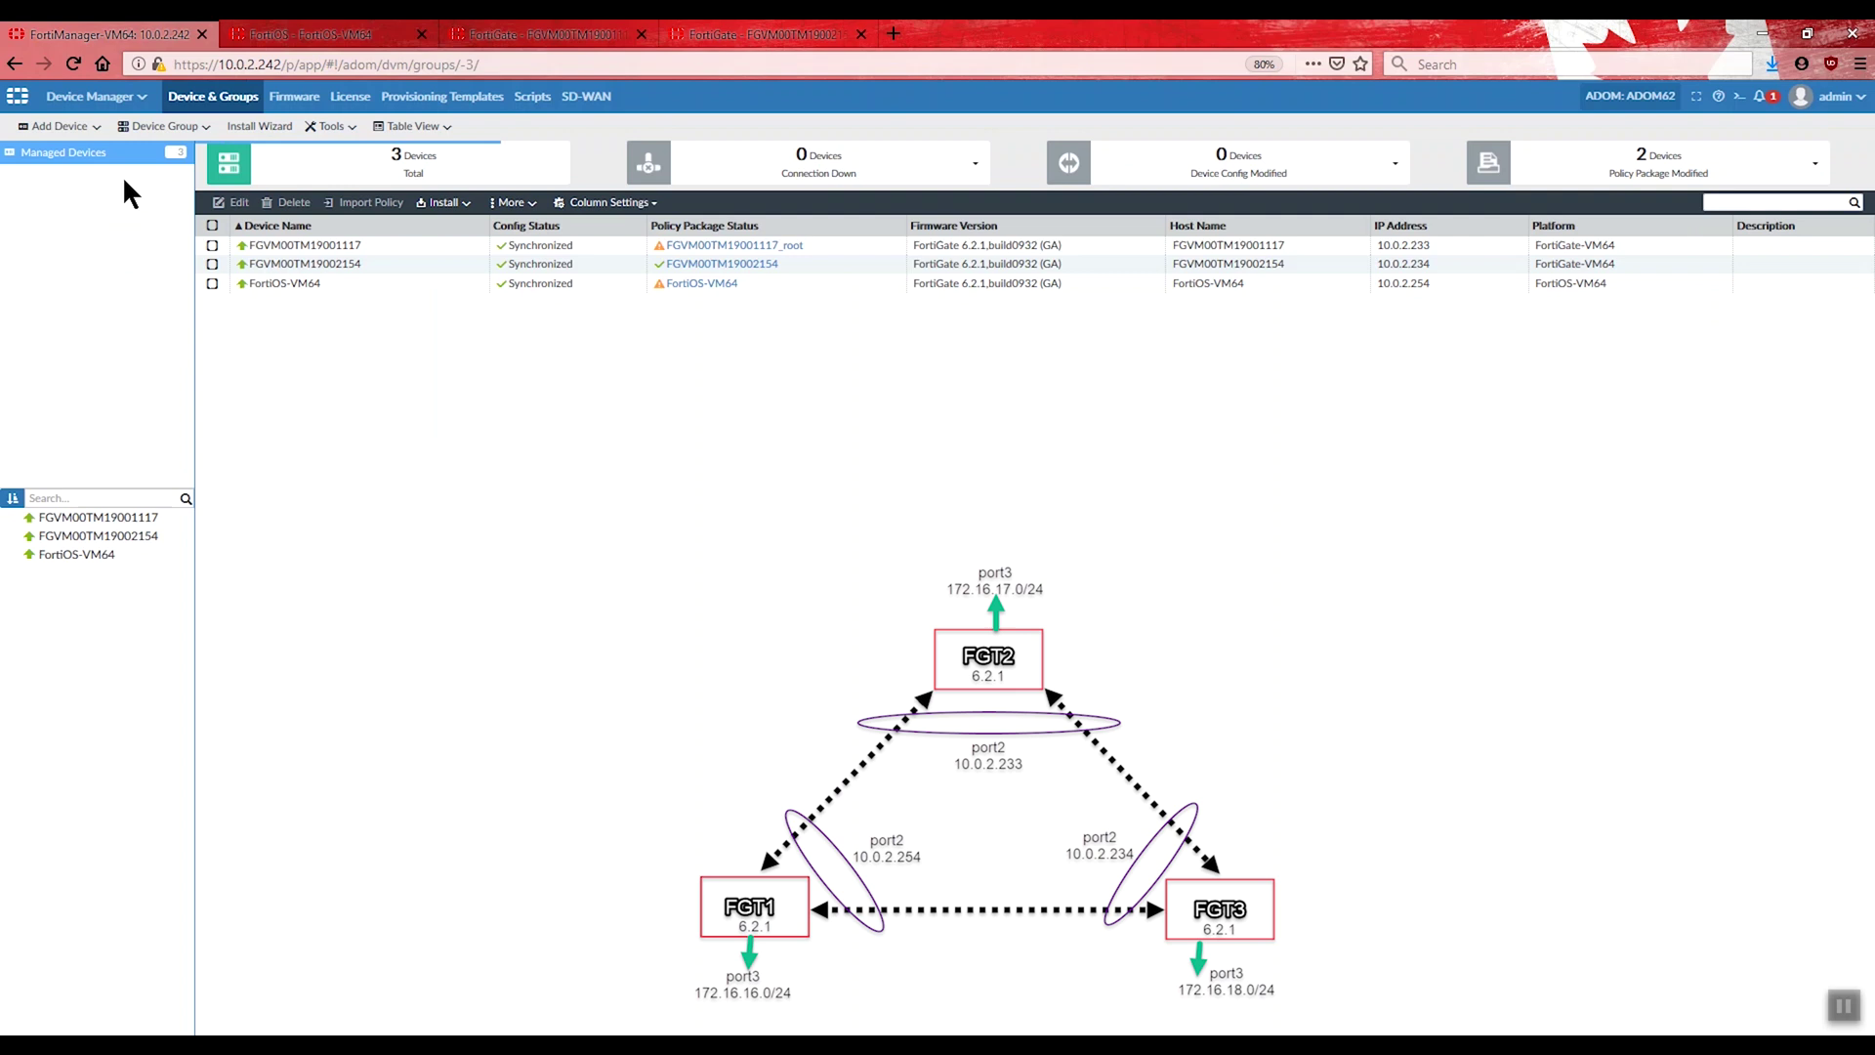
click(212, 245)
click(213, 283)
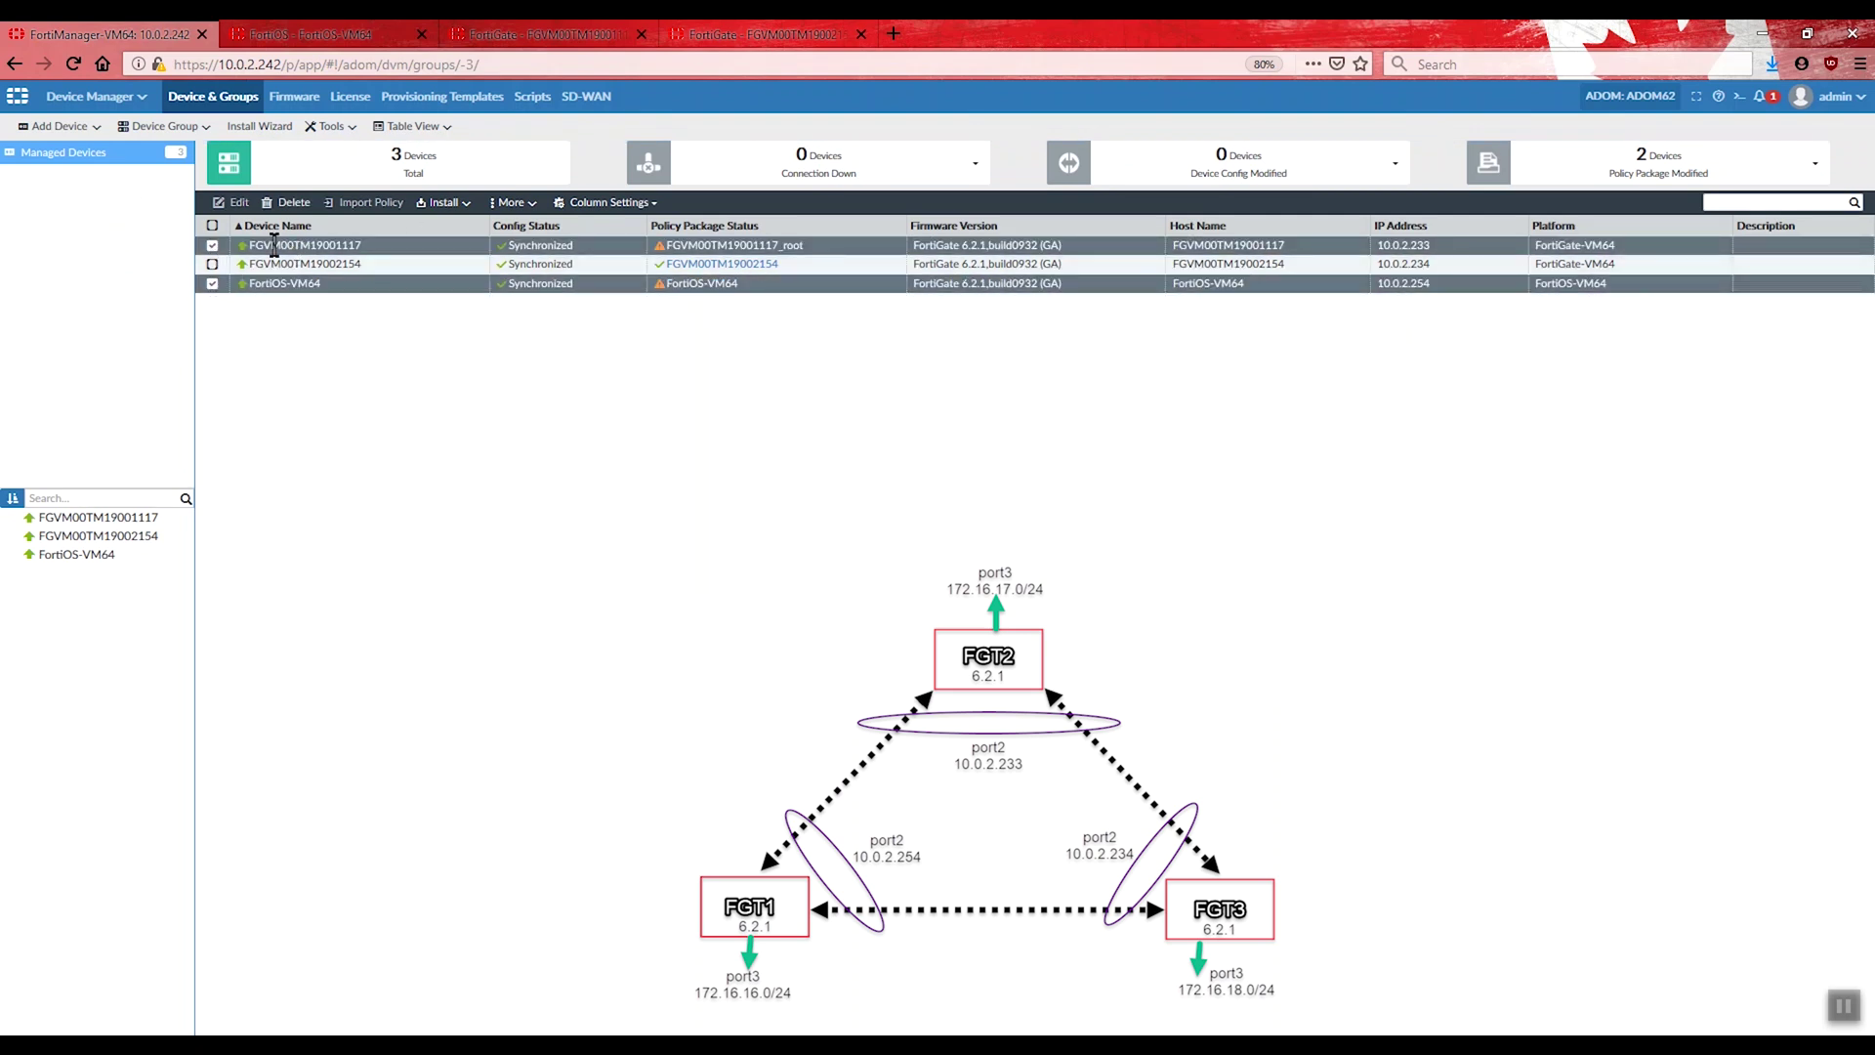
right_click(285, 246)
click(374, 339)
click(981, 615)
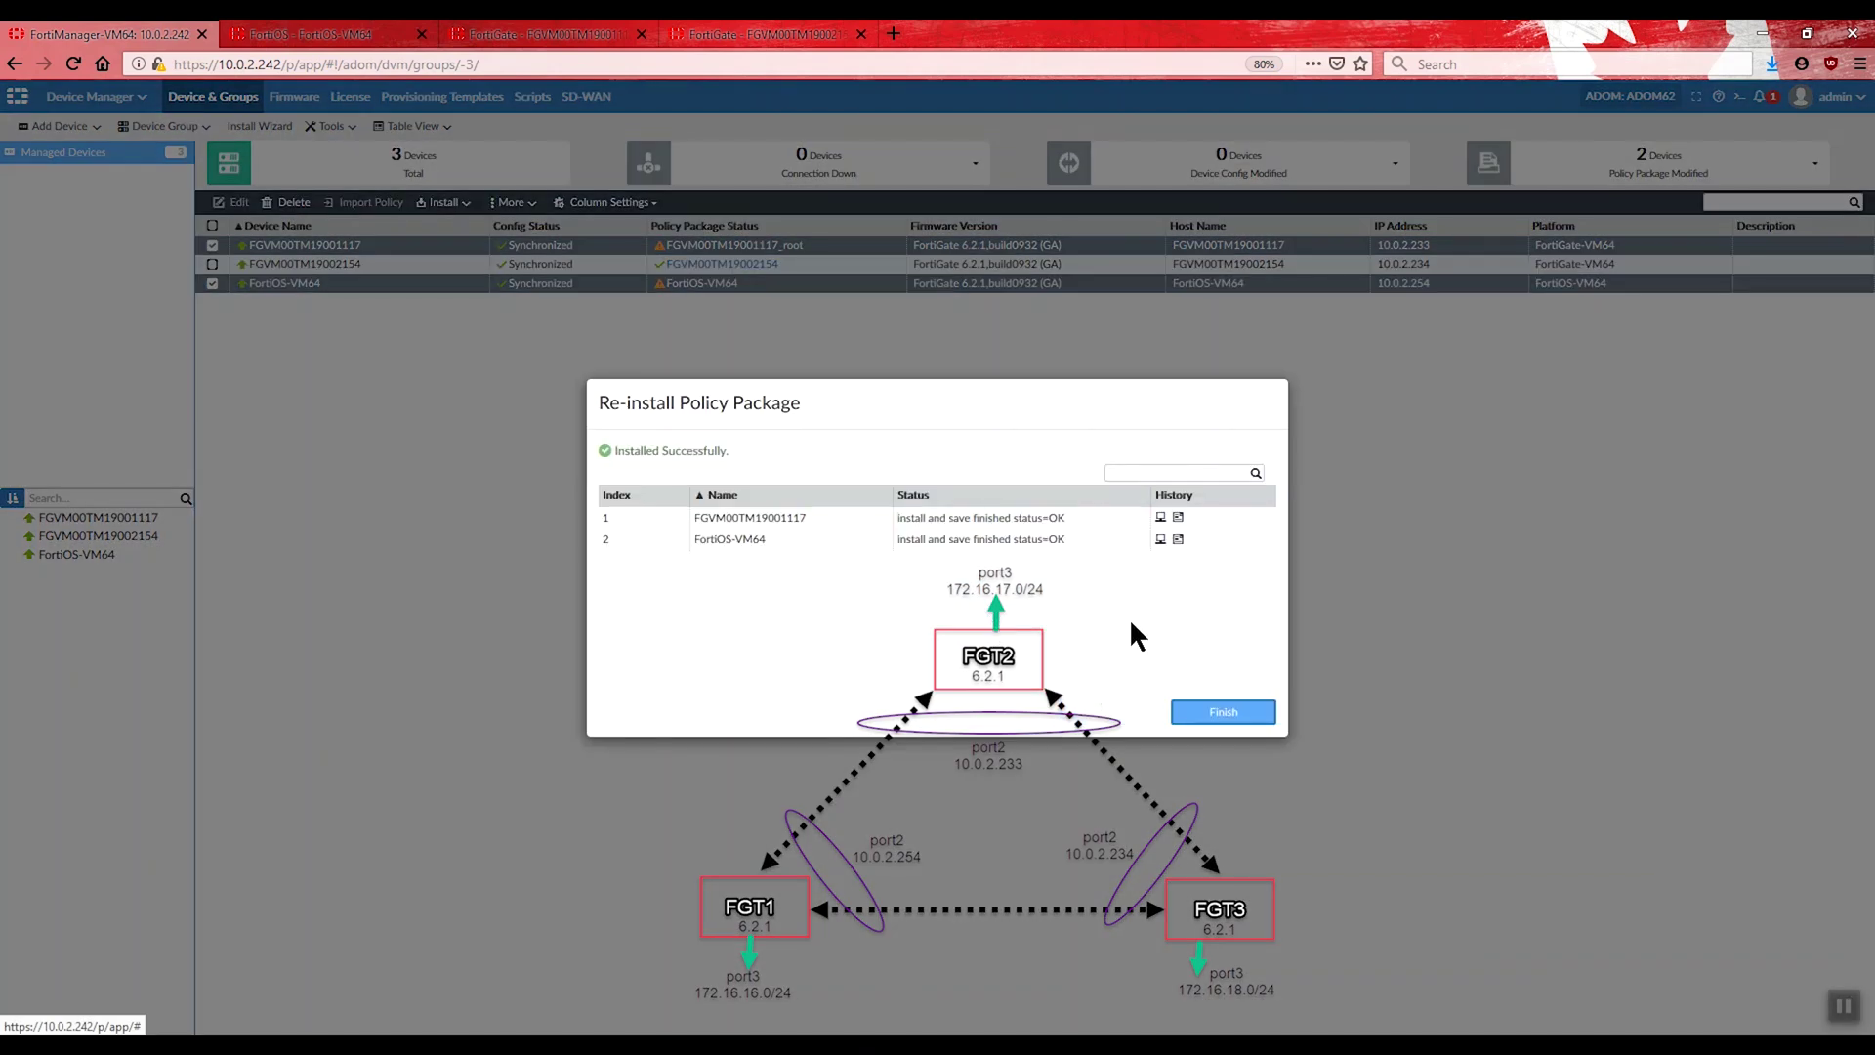
click(1203, 711)
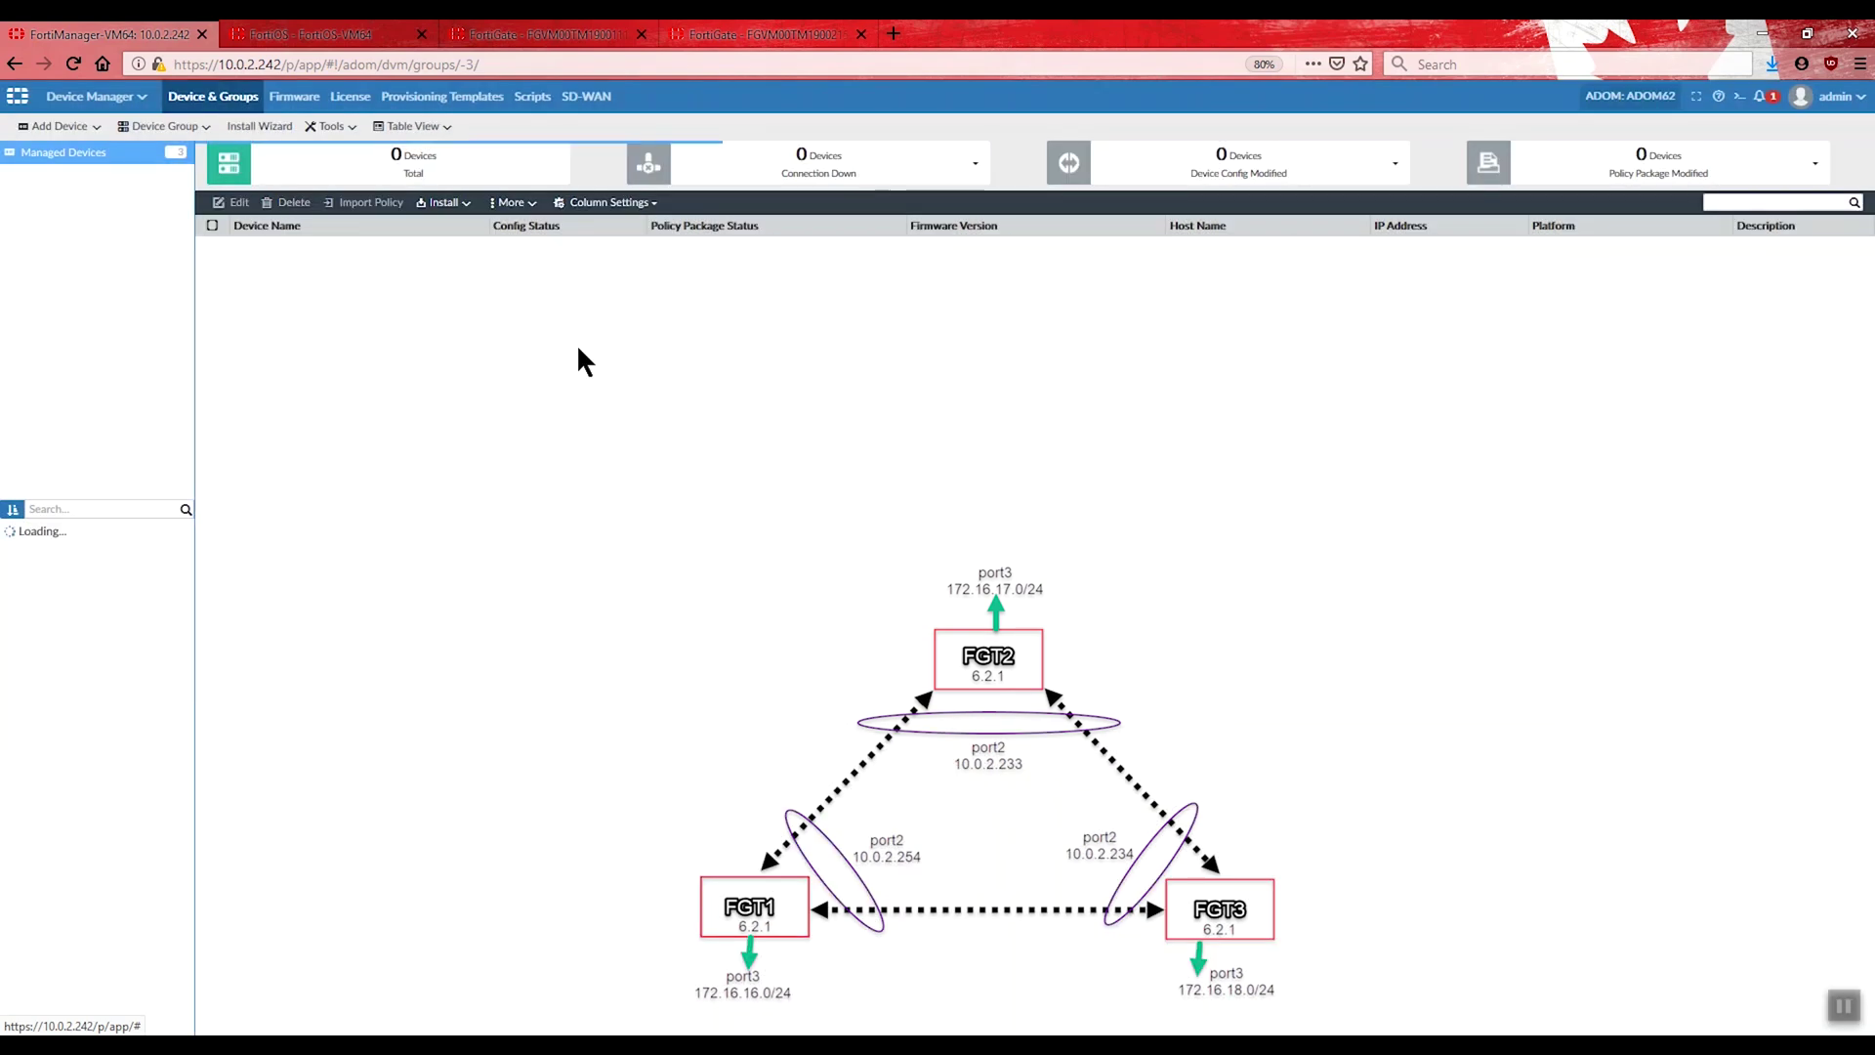
Step: Check VPN Manager's Monitor for both Full Mesh tunnels being Up
click(109, 96)
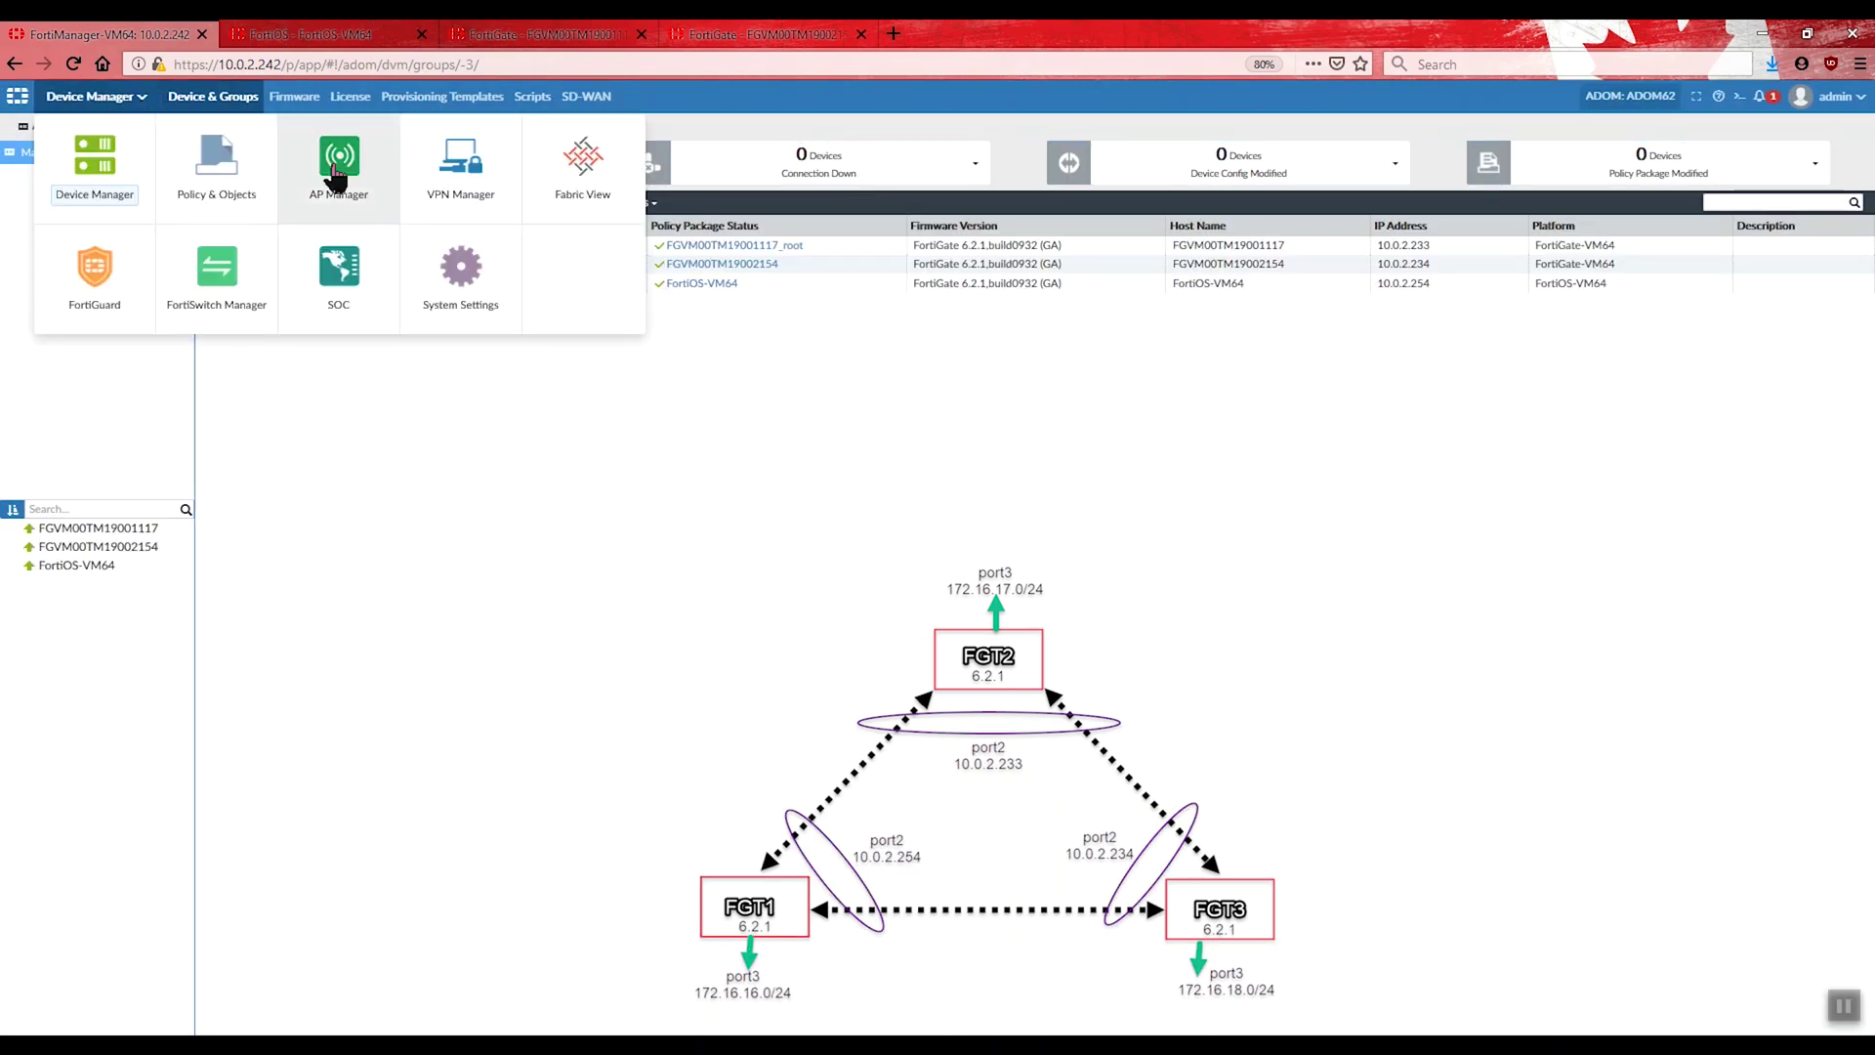
click(498, 223)
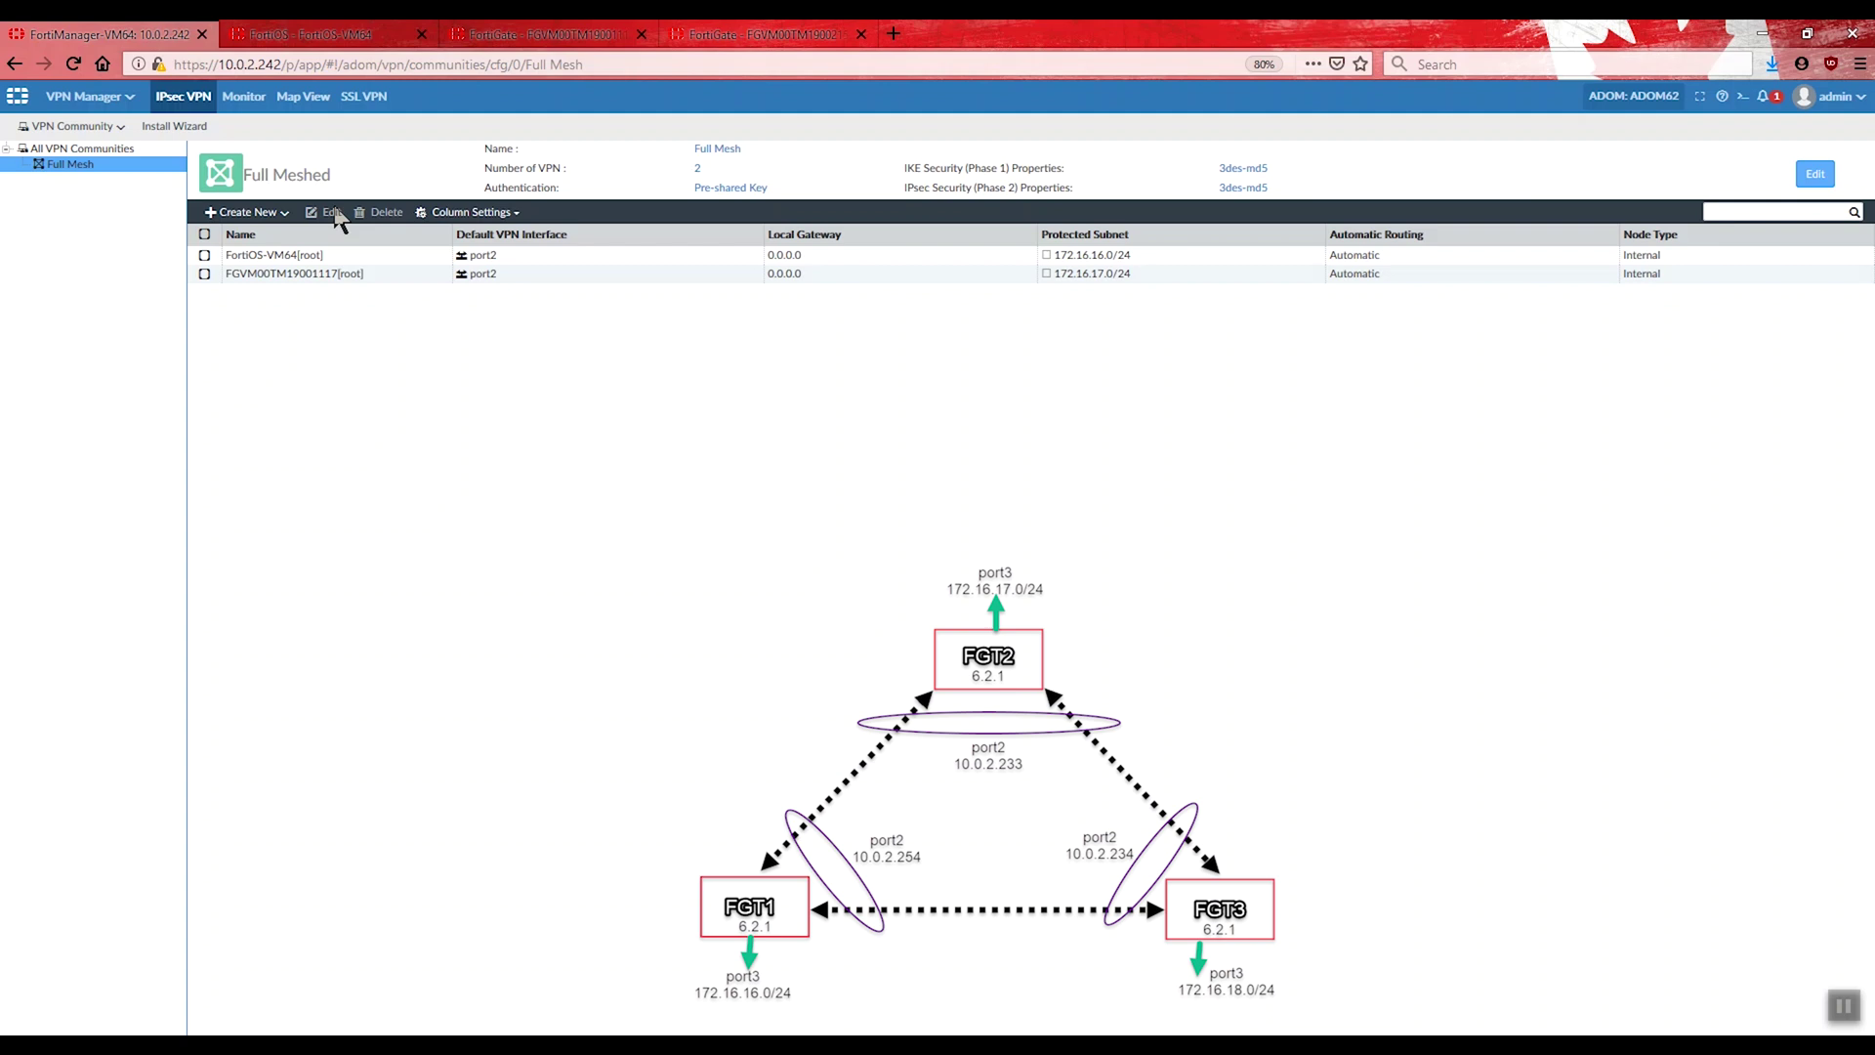
click(242, 102)
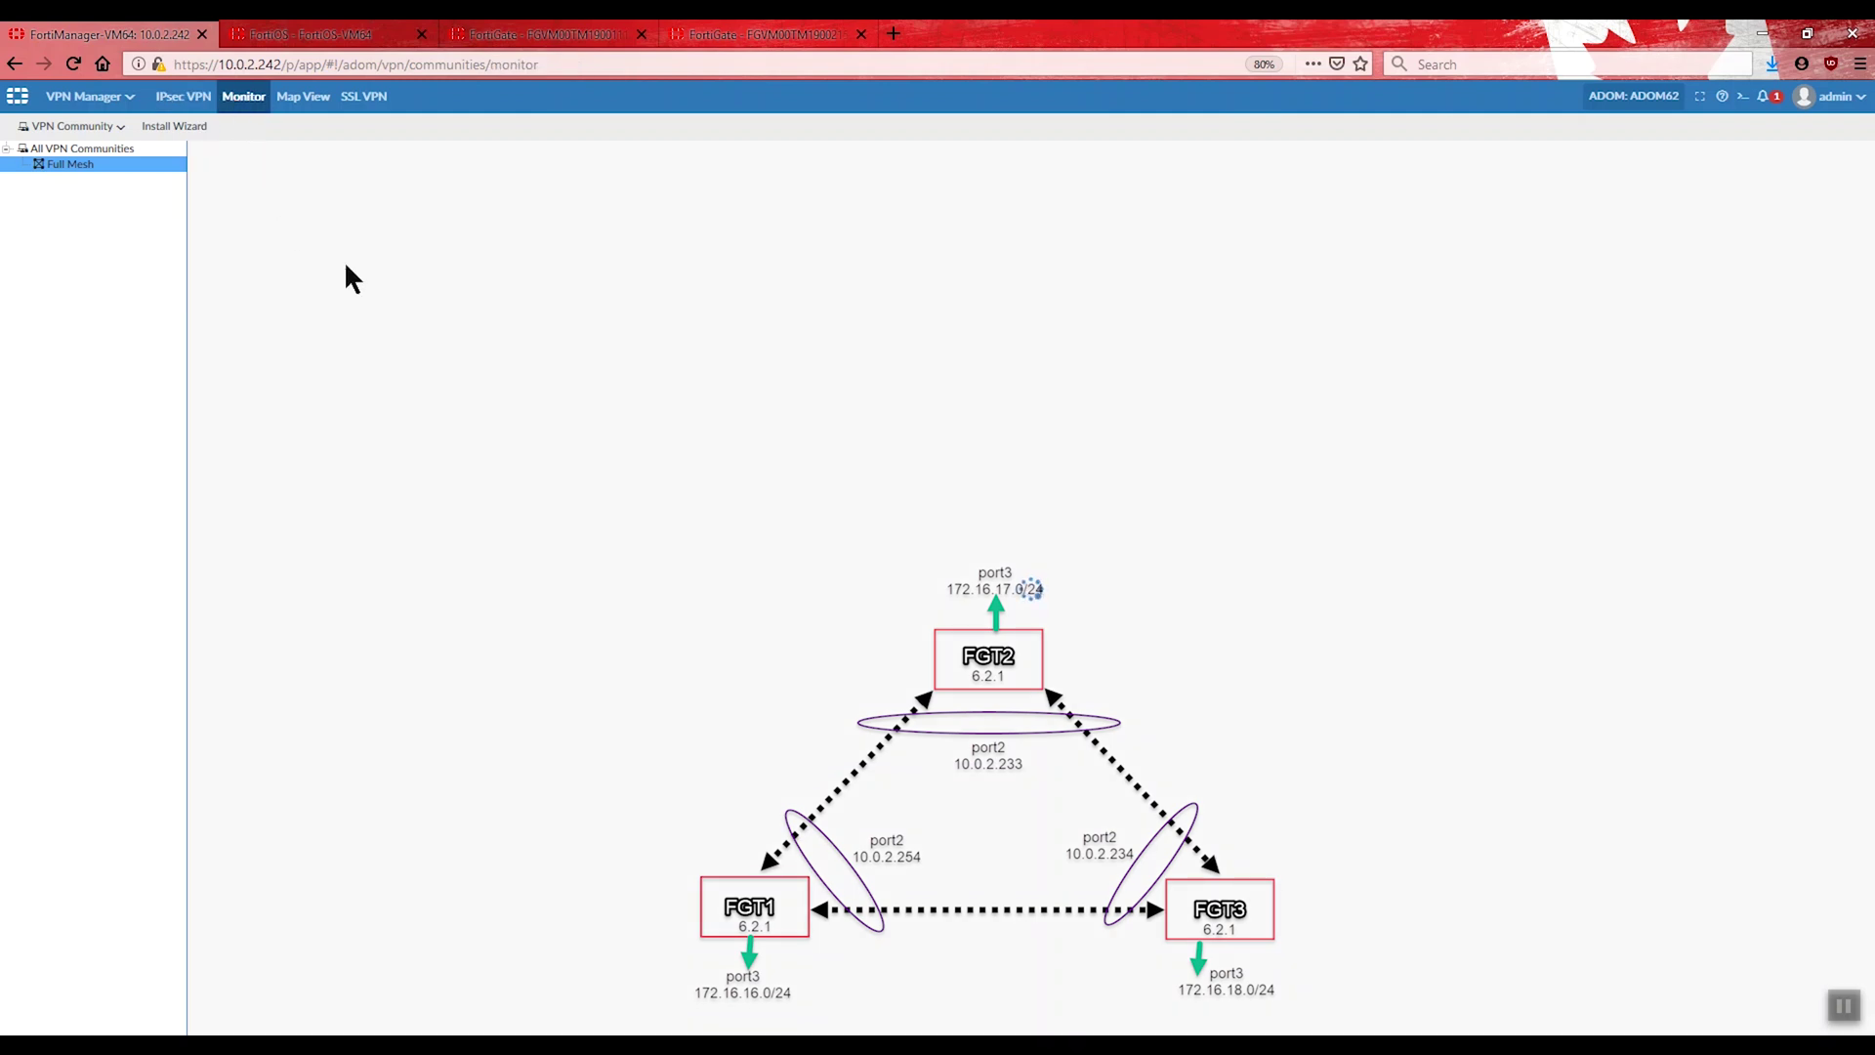
click(348, 35)
click(91, 515)
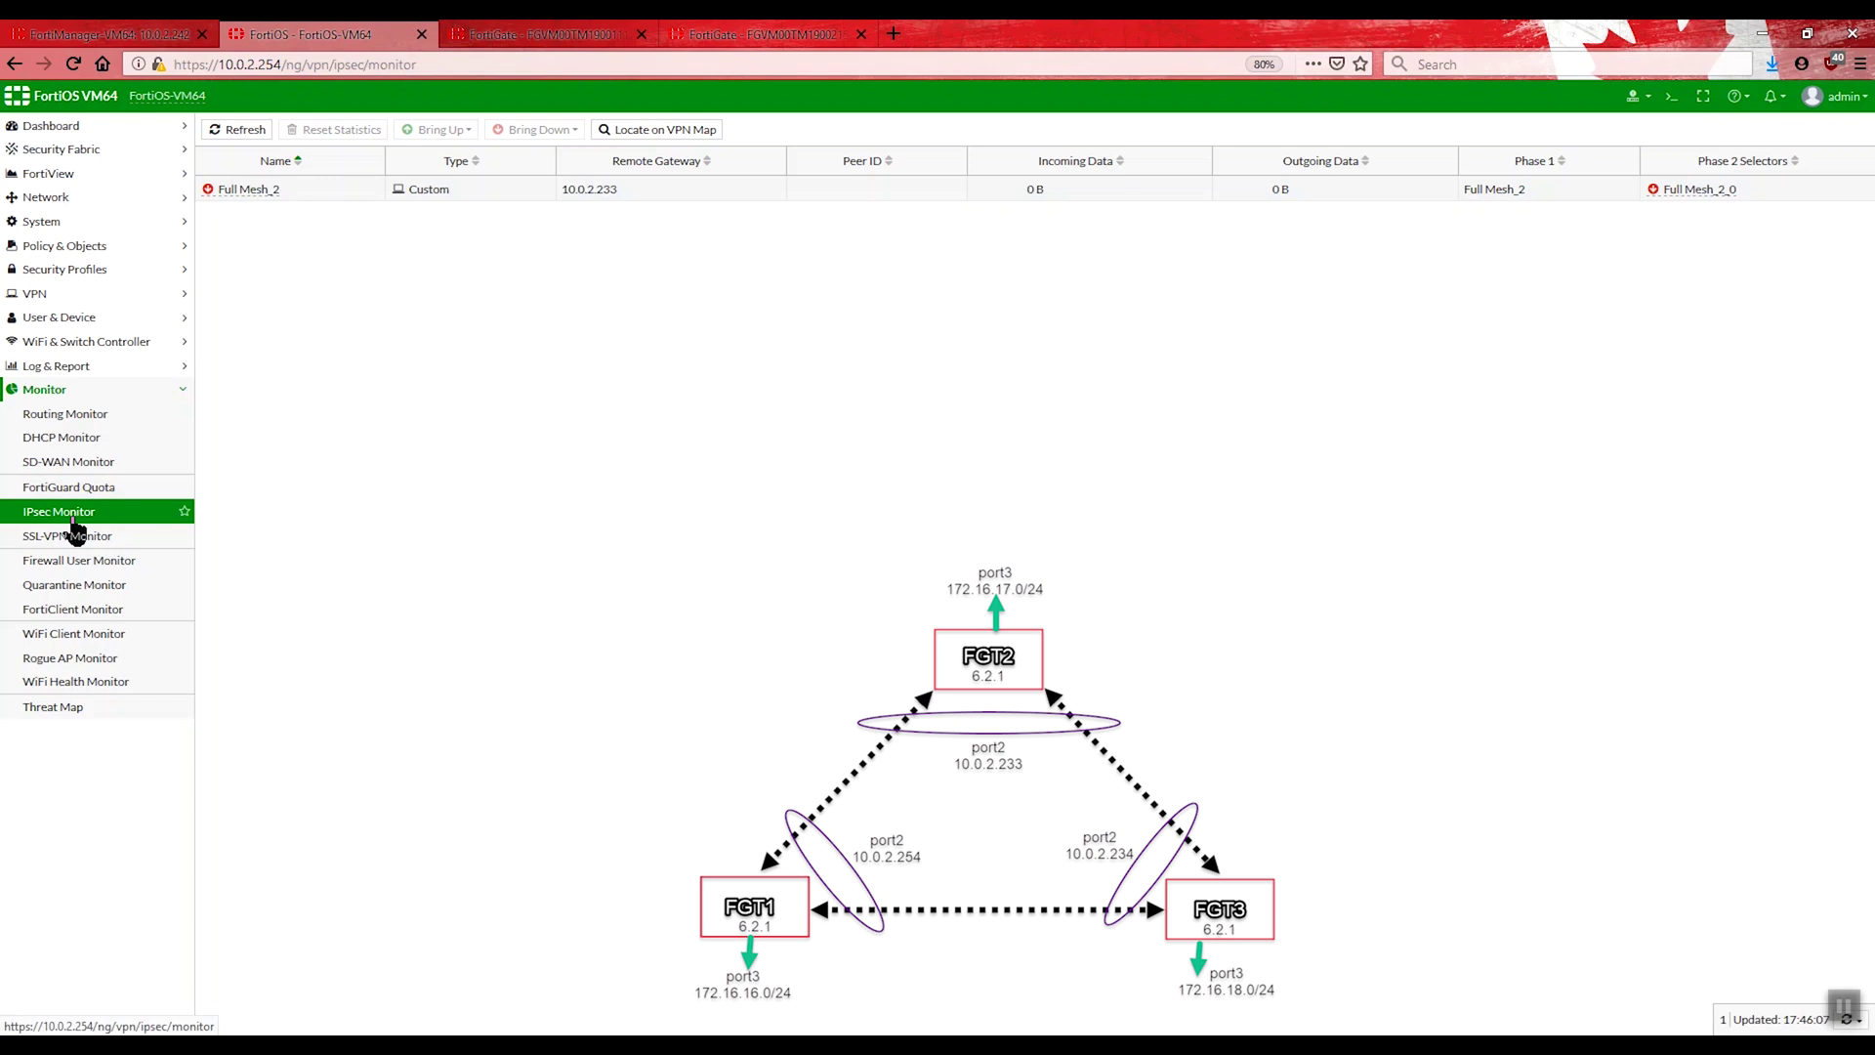
key(ctrl+Page_Up)
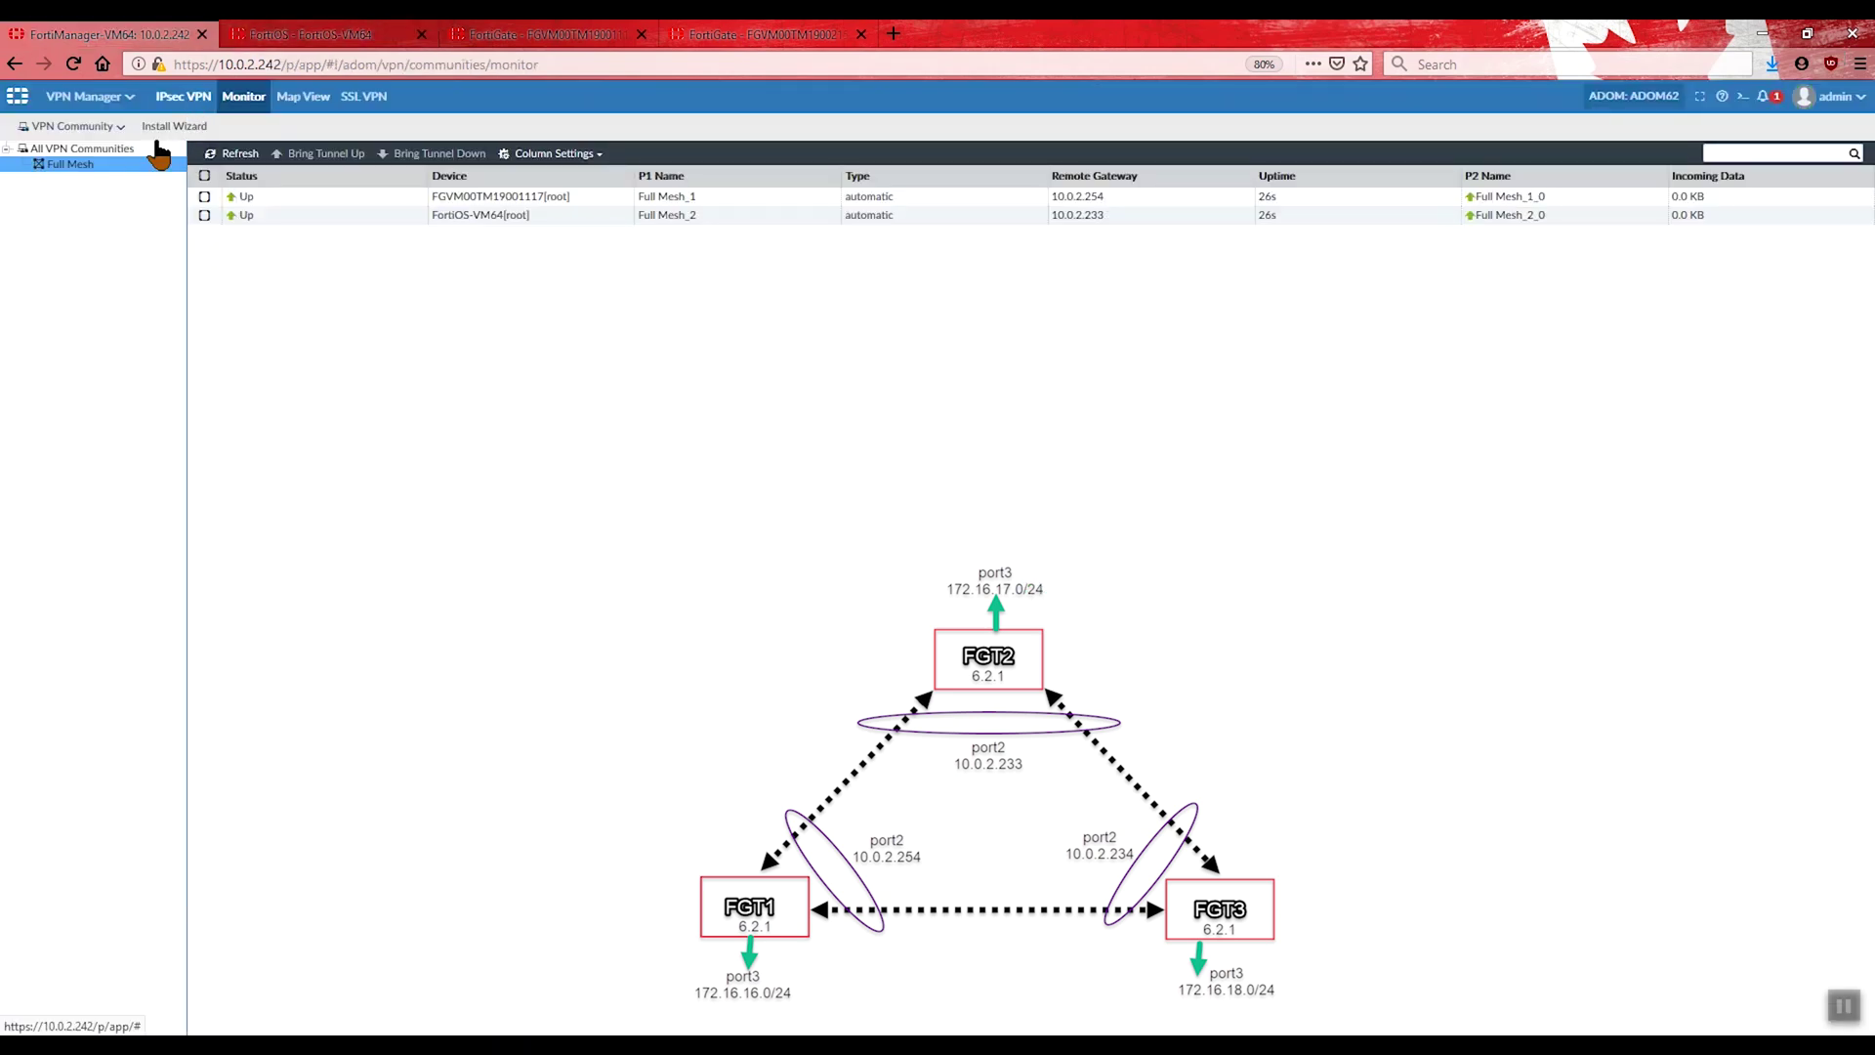
click(97, 164)
Step: Start adding a managed gateway to Full Mesh, protecting subnet 172.16.18.0/24
click(264, 215)
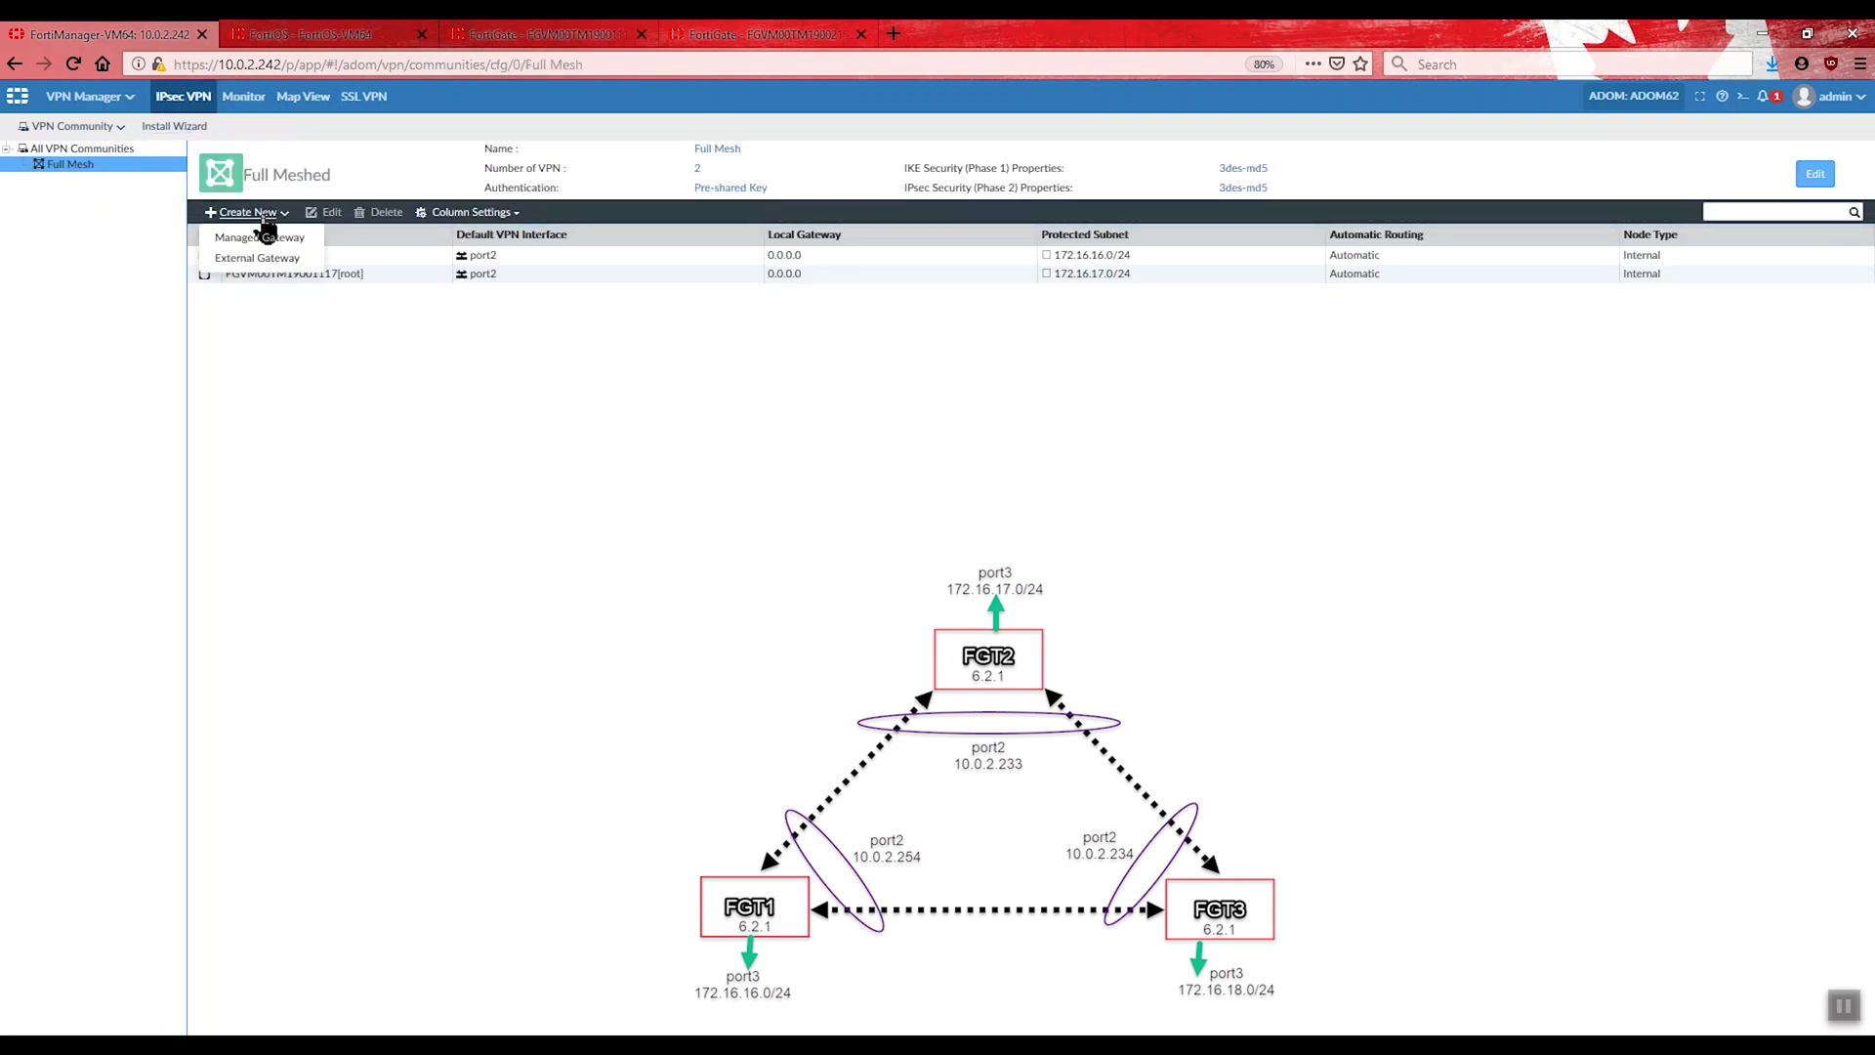
click(266, 238)
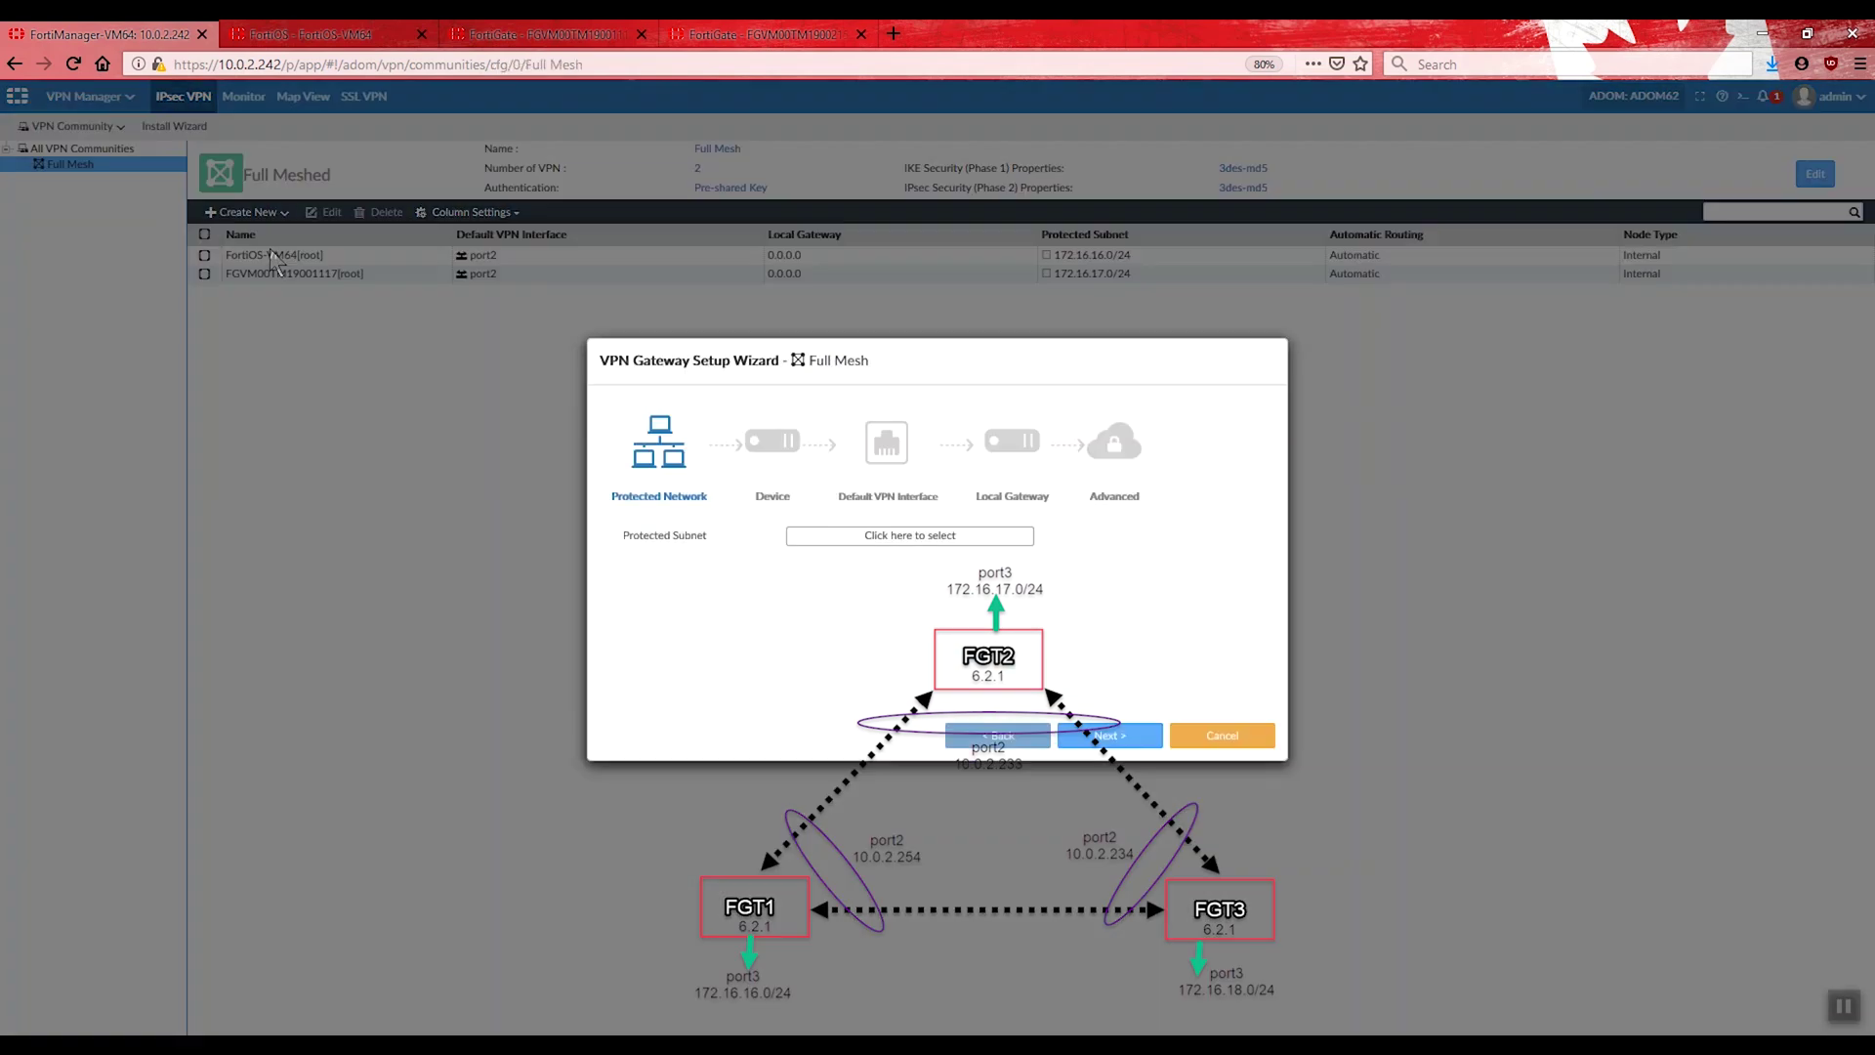
click(871, 553)
click(1188, 692)
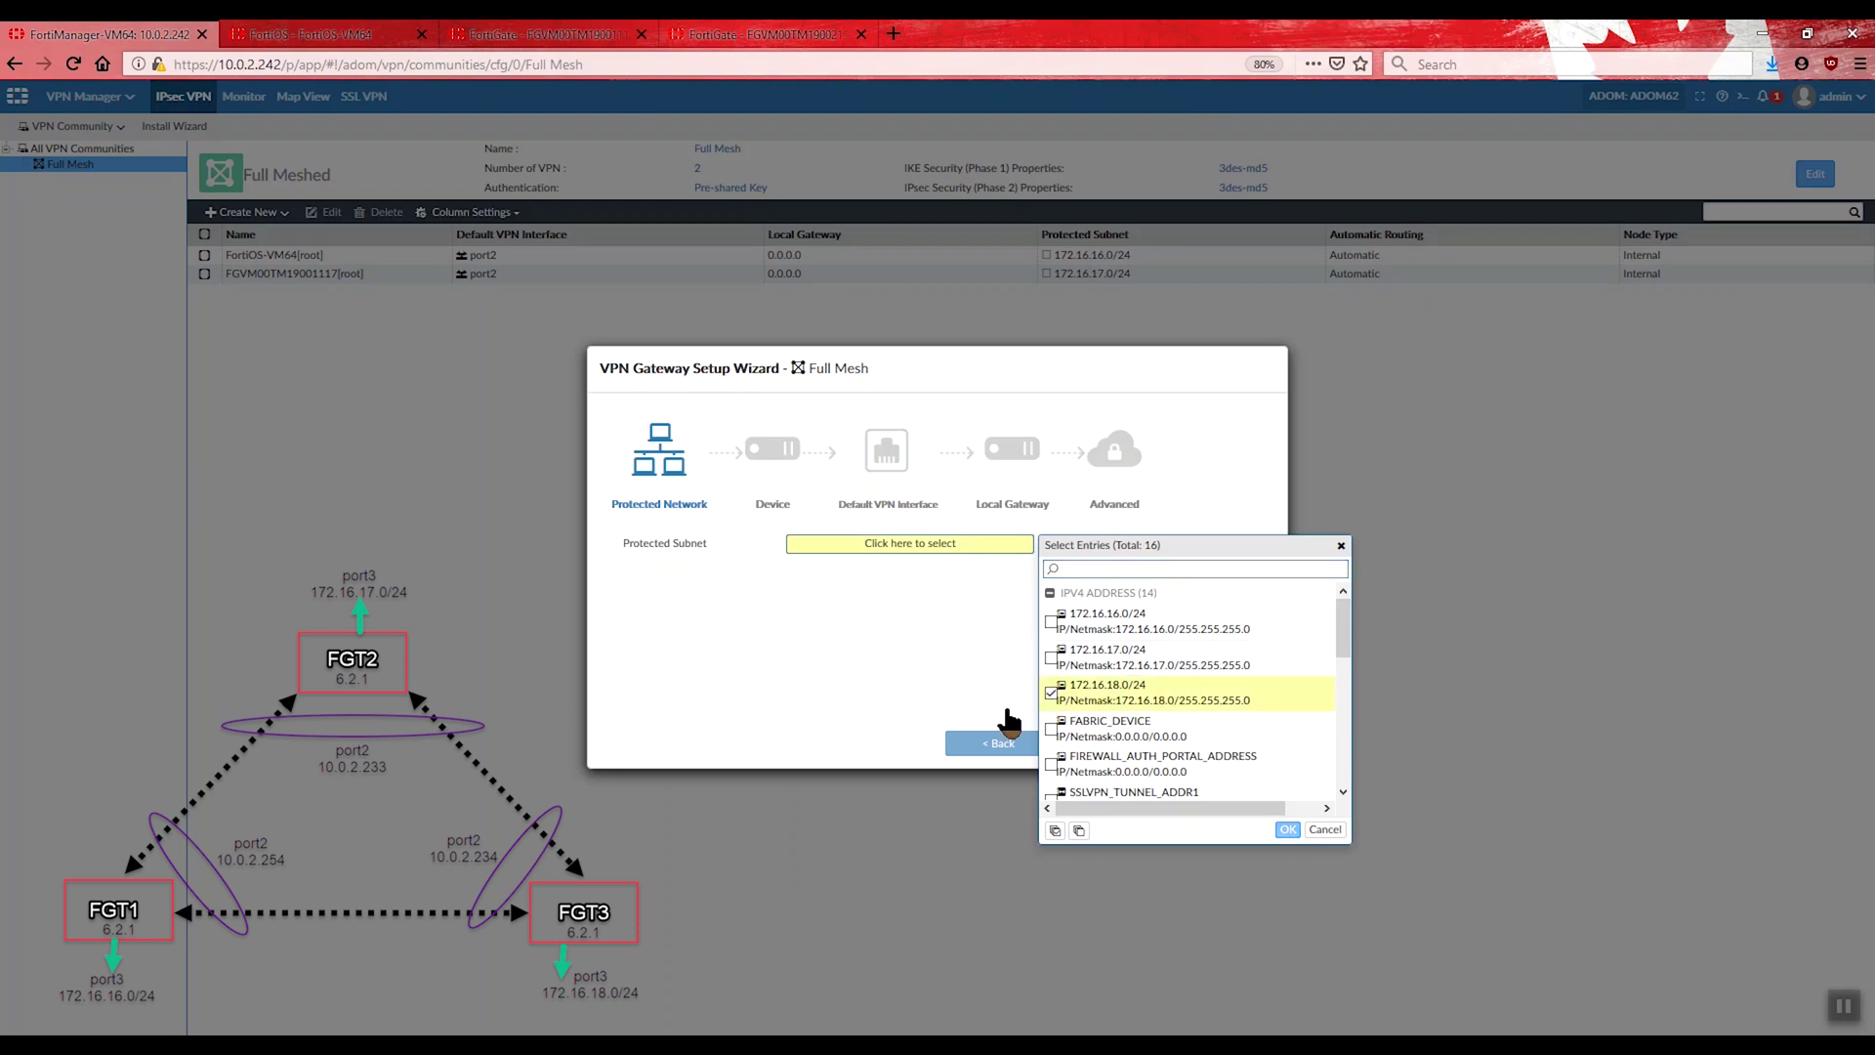
click(1009, 722)
click(1084, 744)
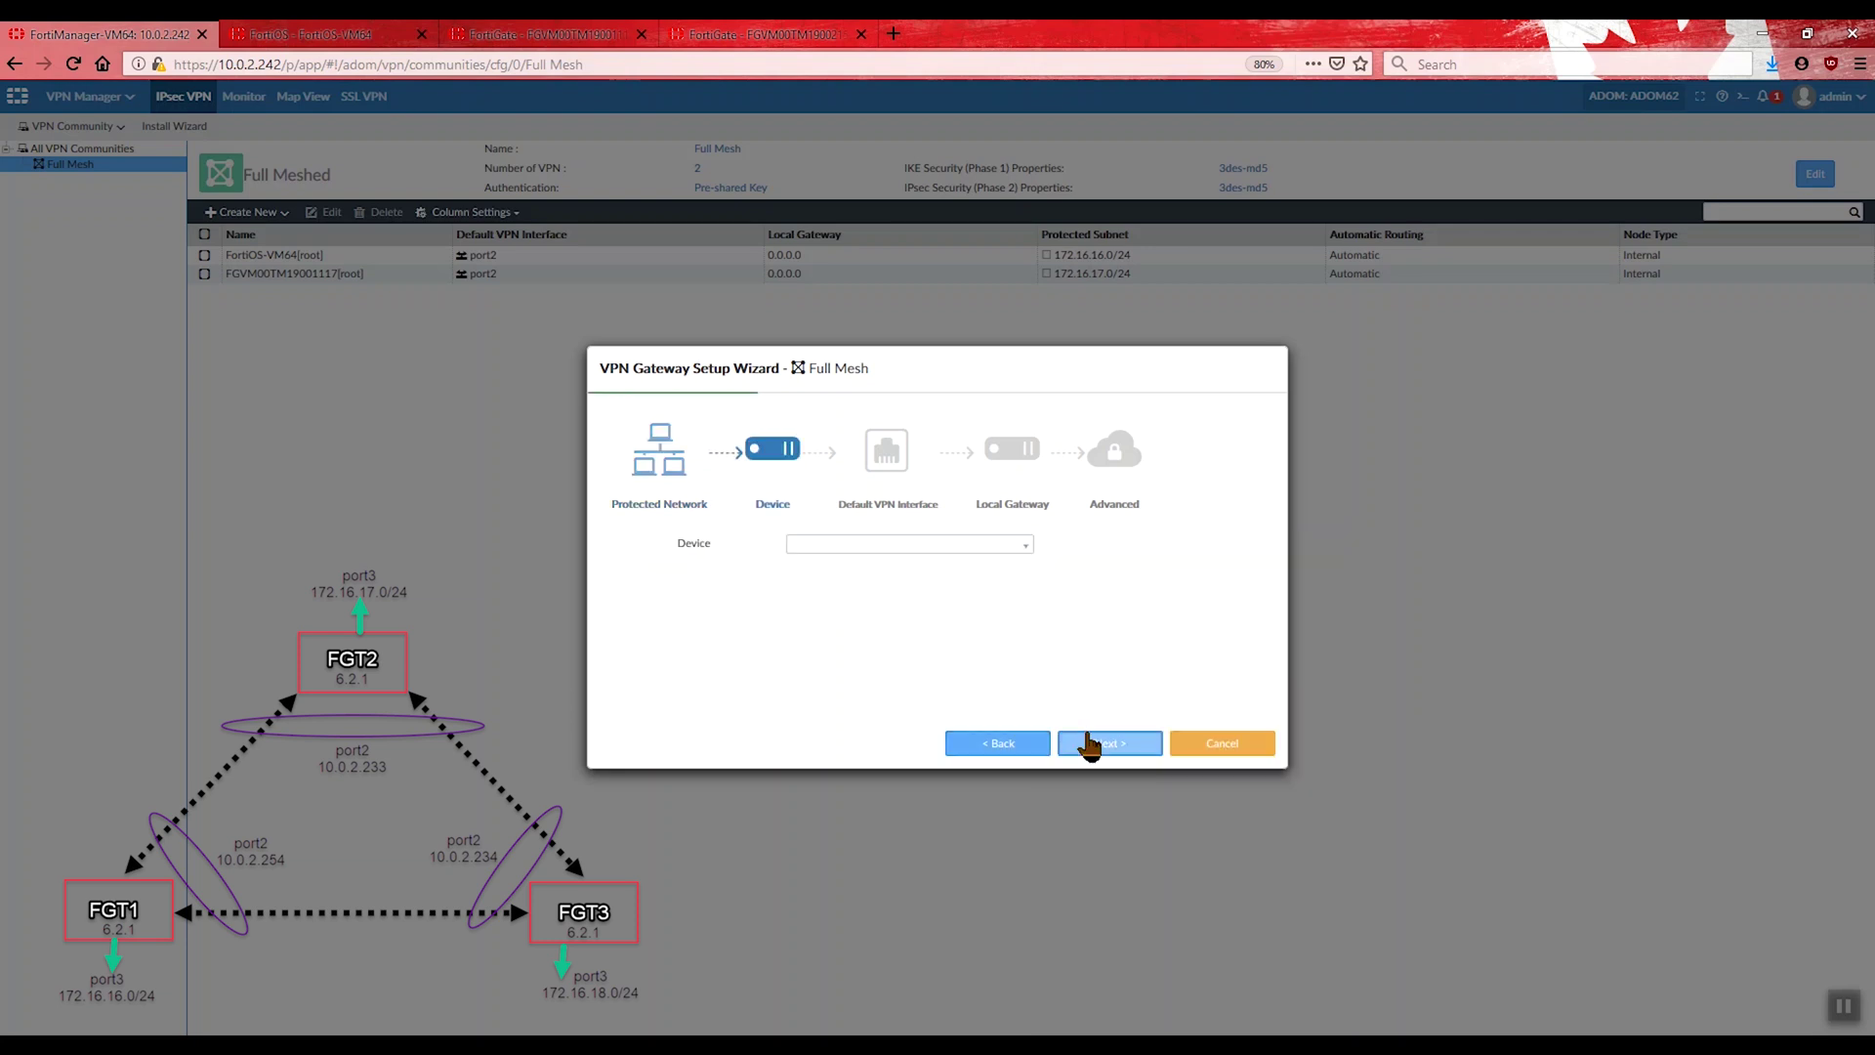
Step: Use device FGVM00TM19002154 with port2 as default VPN interface and finish the gateway wizard
click(892, 546)
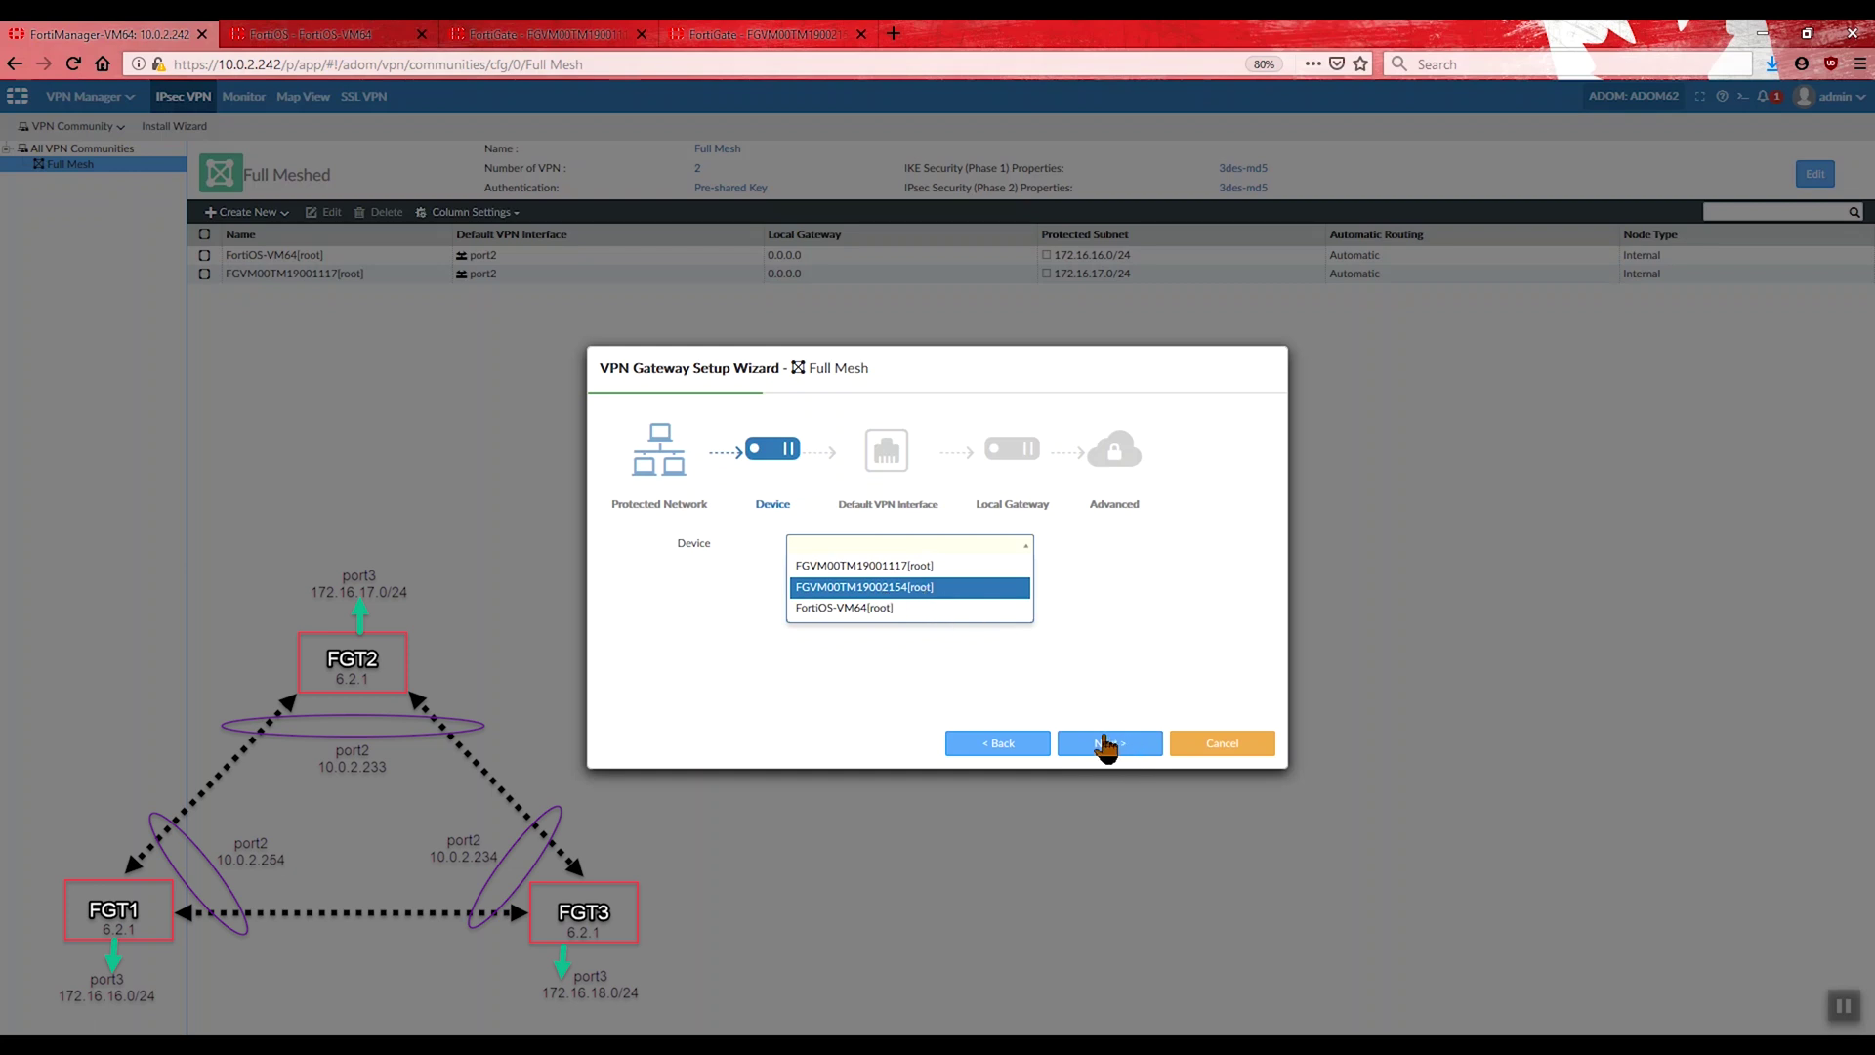
click(1094, 738)
click(1096, 742)
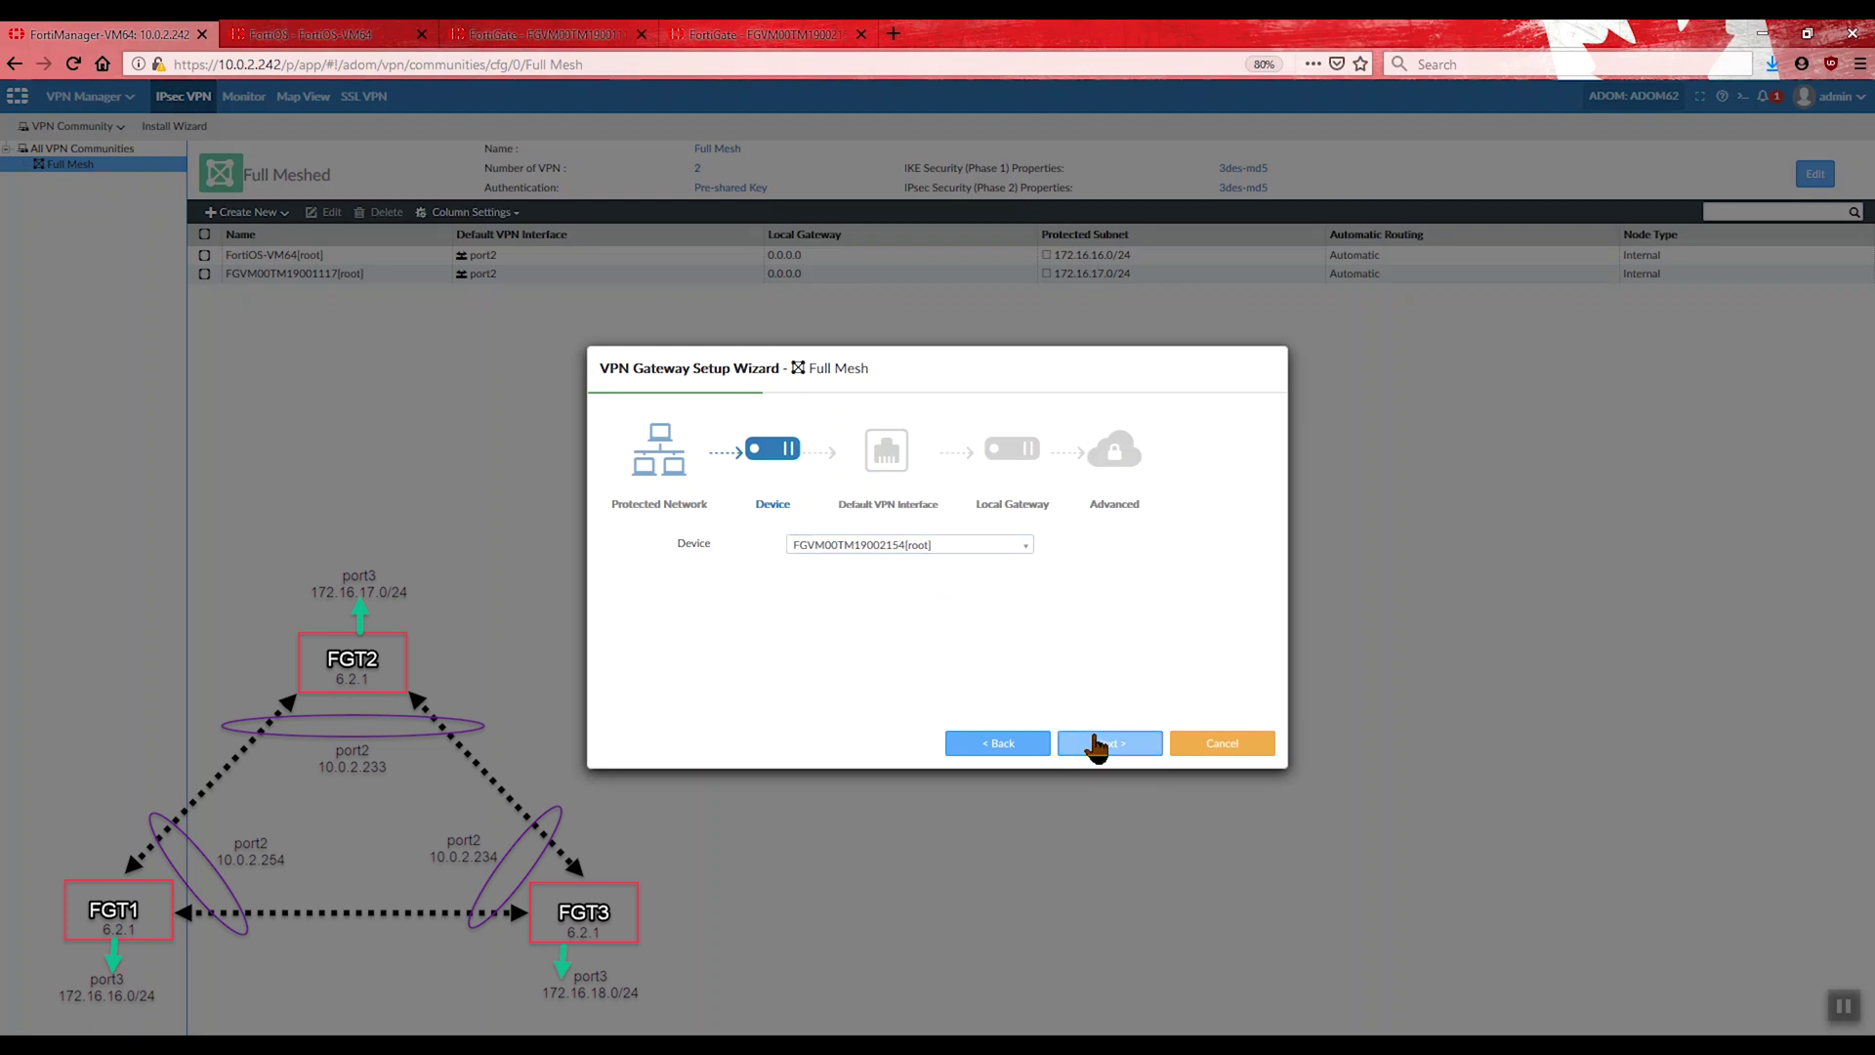
click(903, 547)
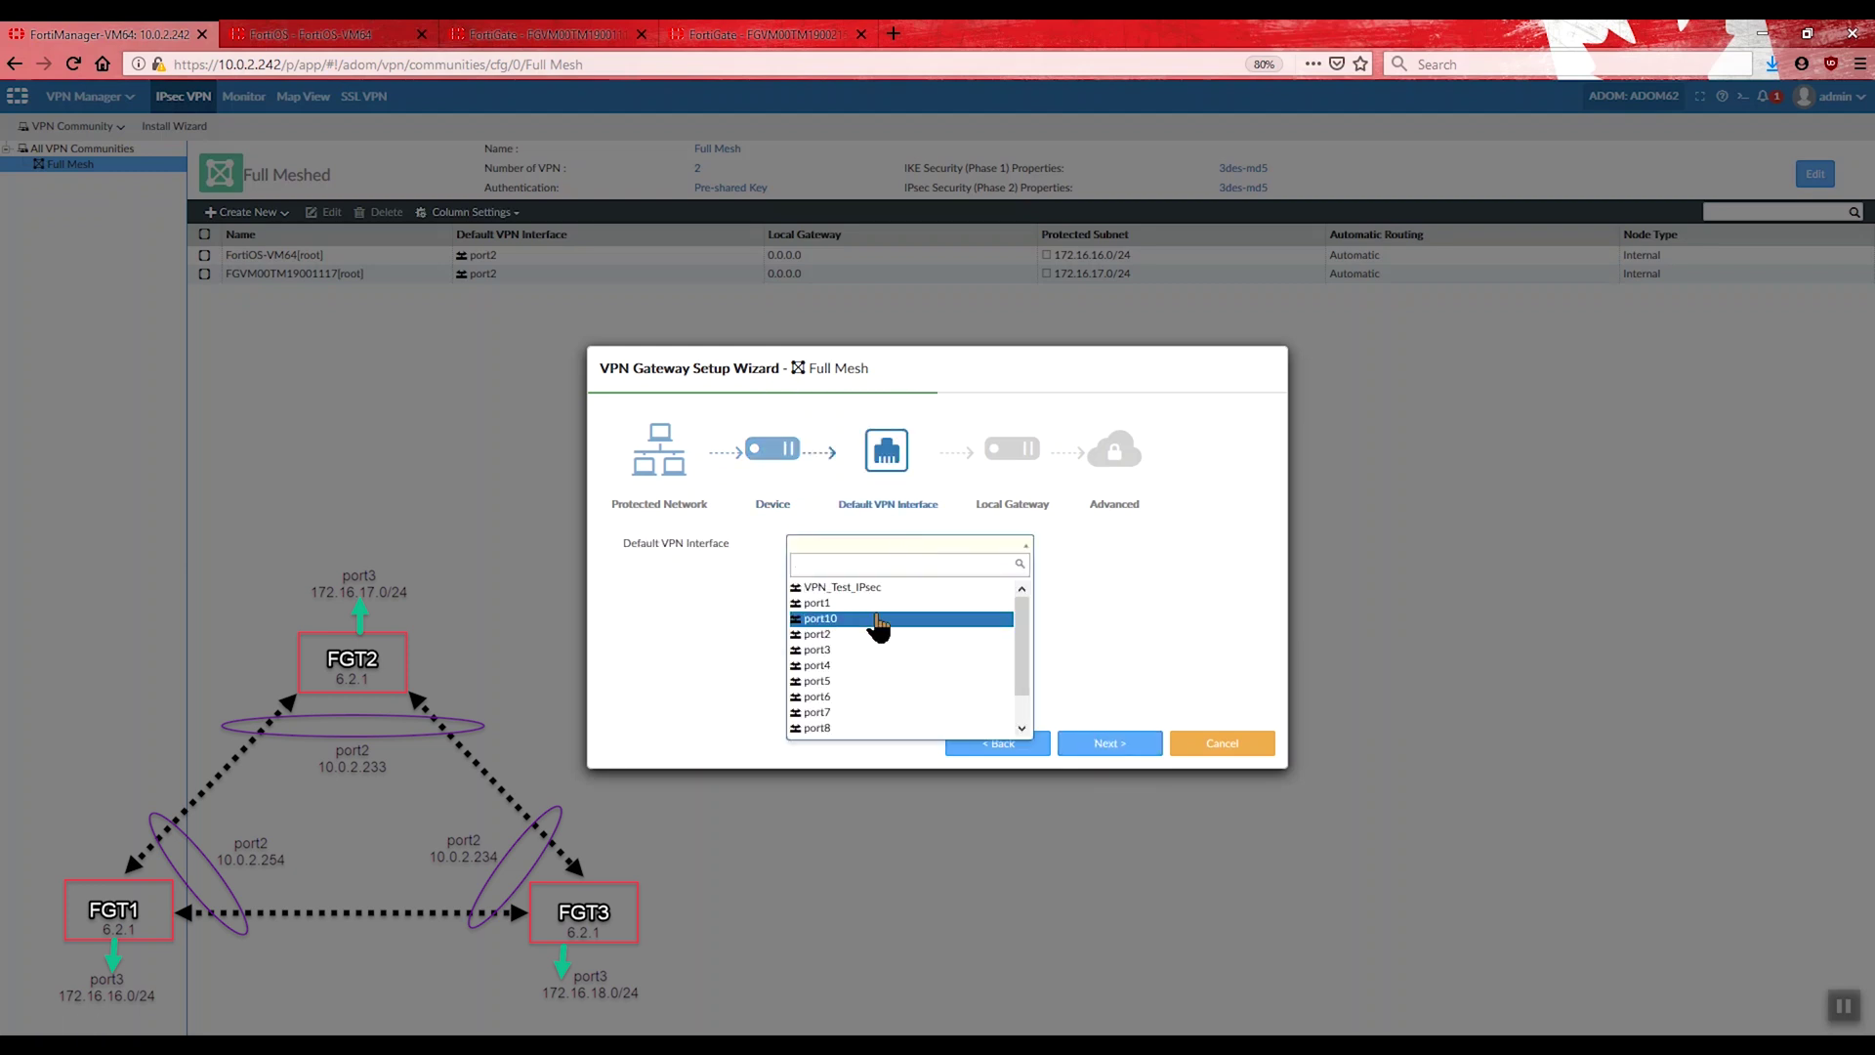
click(864, 638)
click(1114, 744)
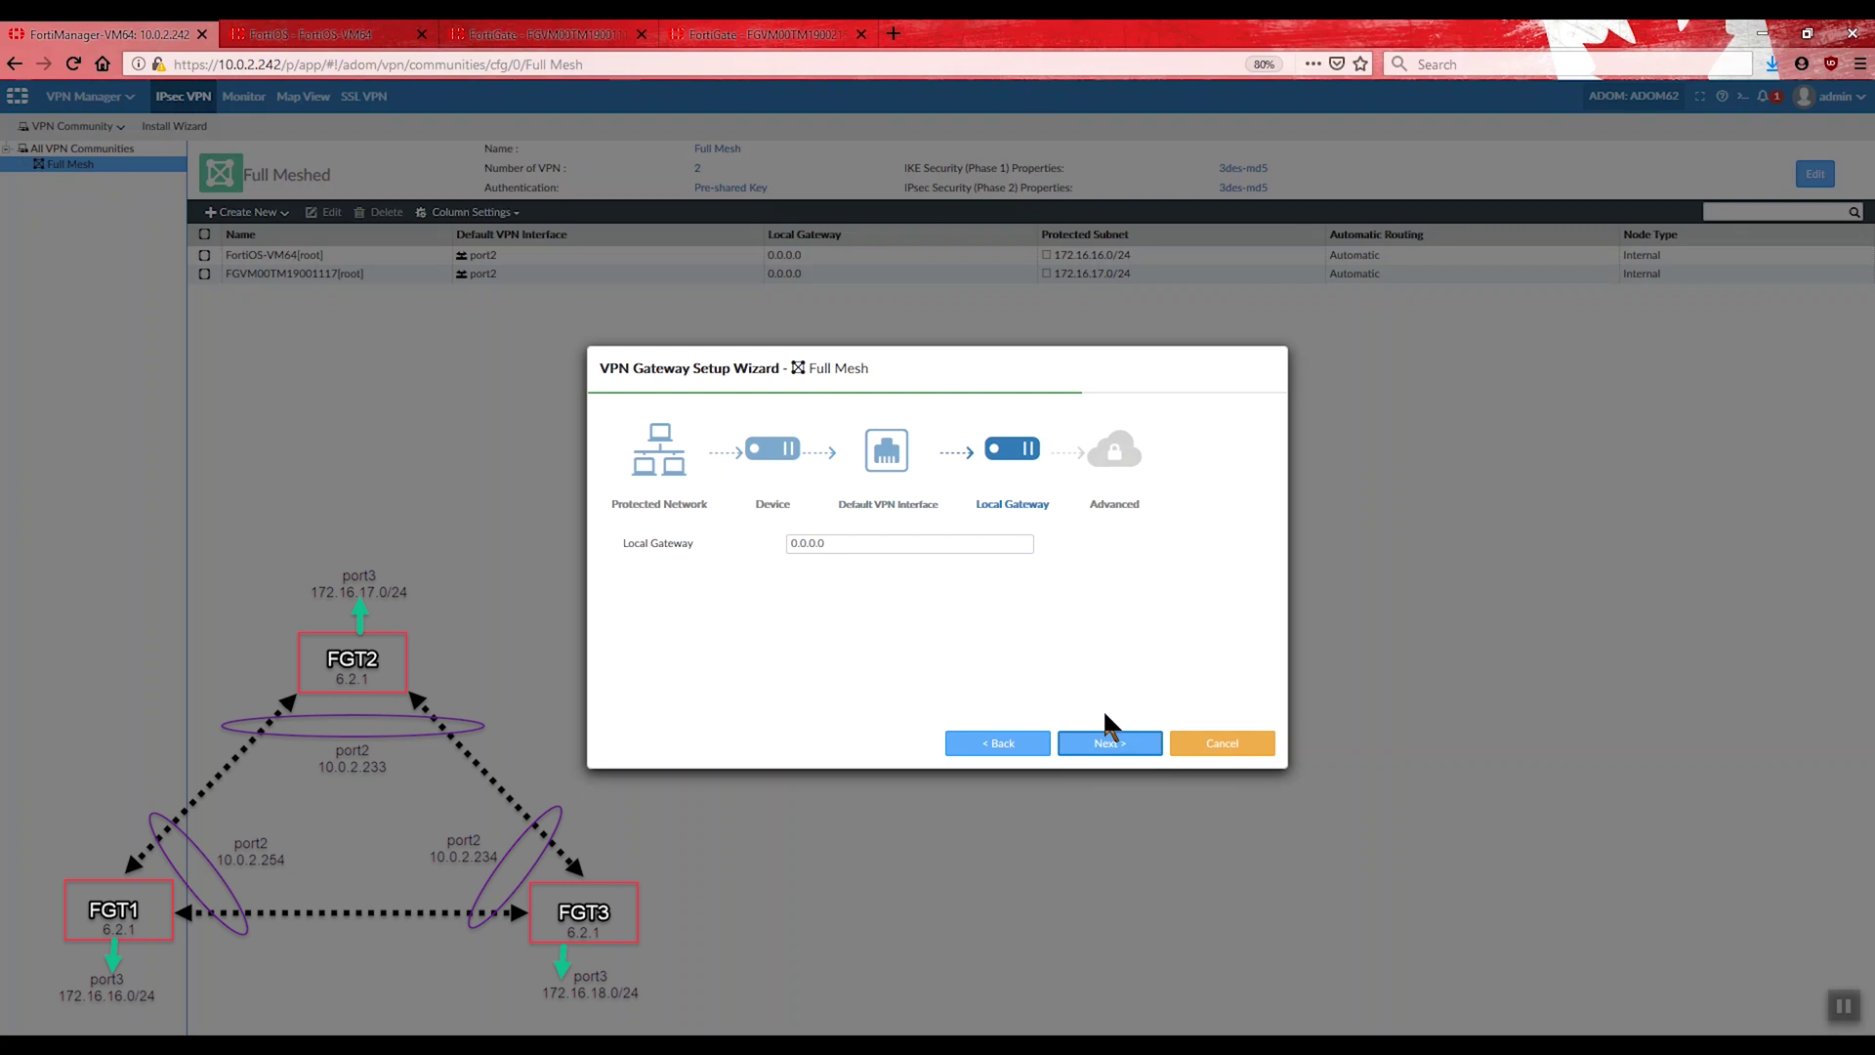
click(1108, 744)
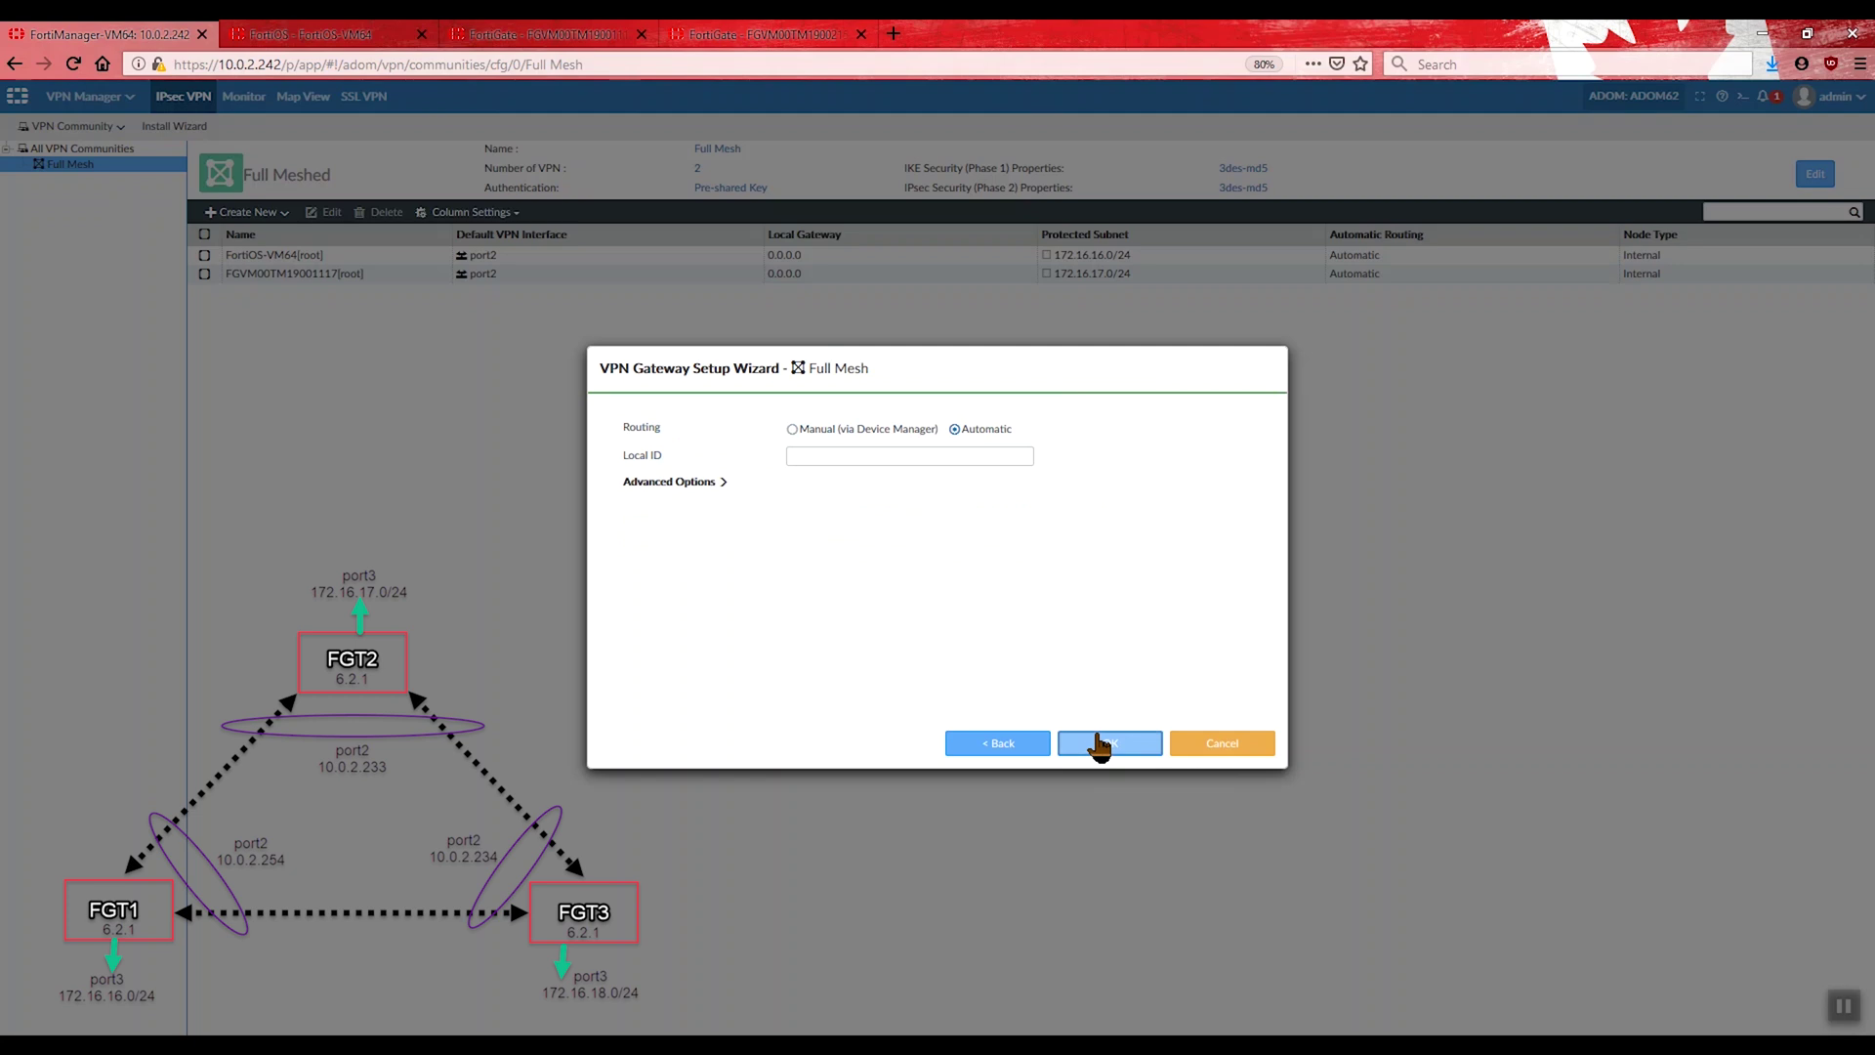
click(1103, 744)
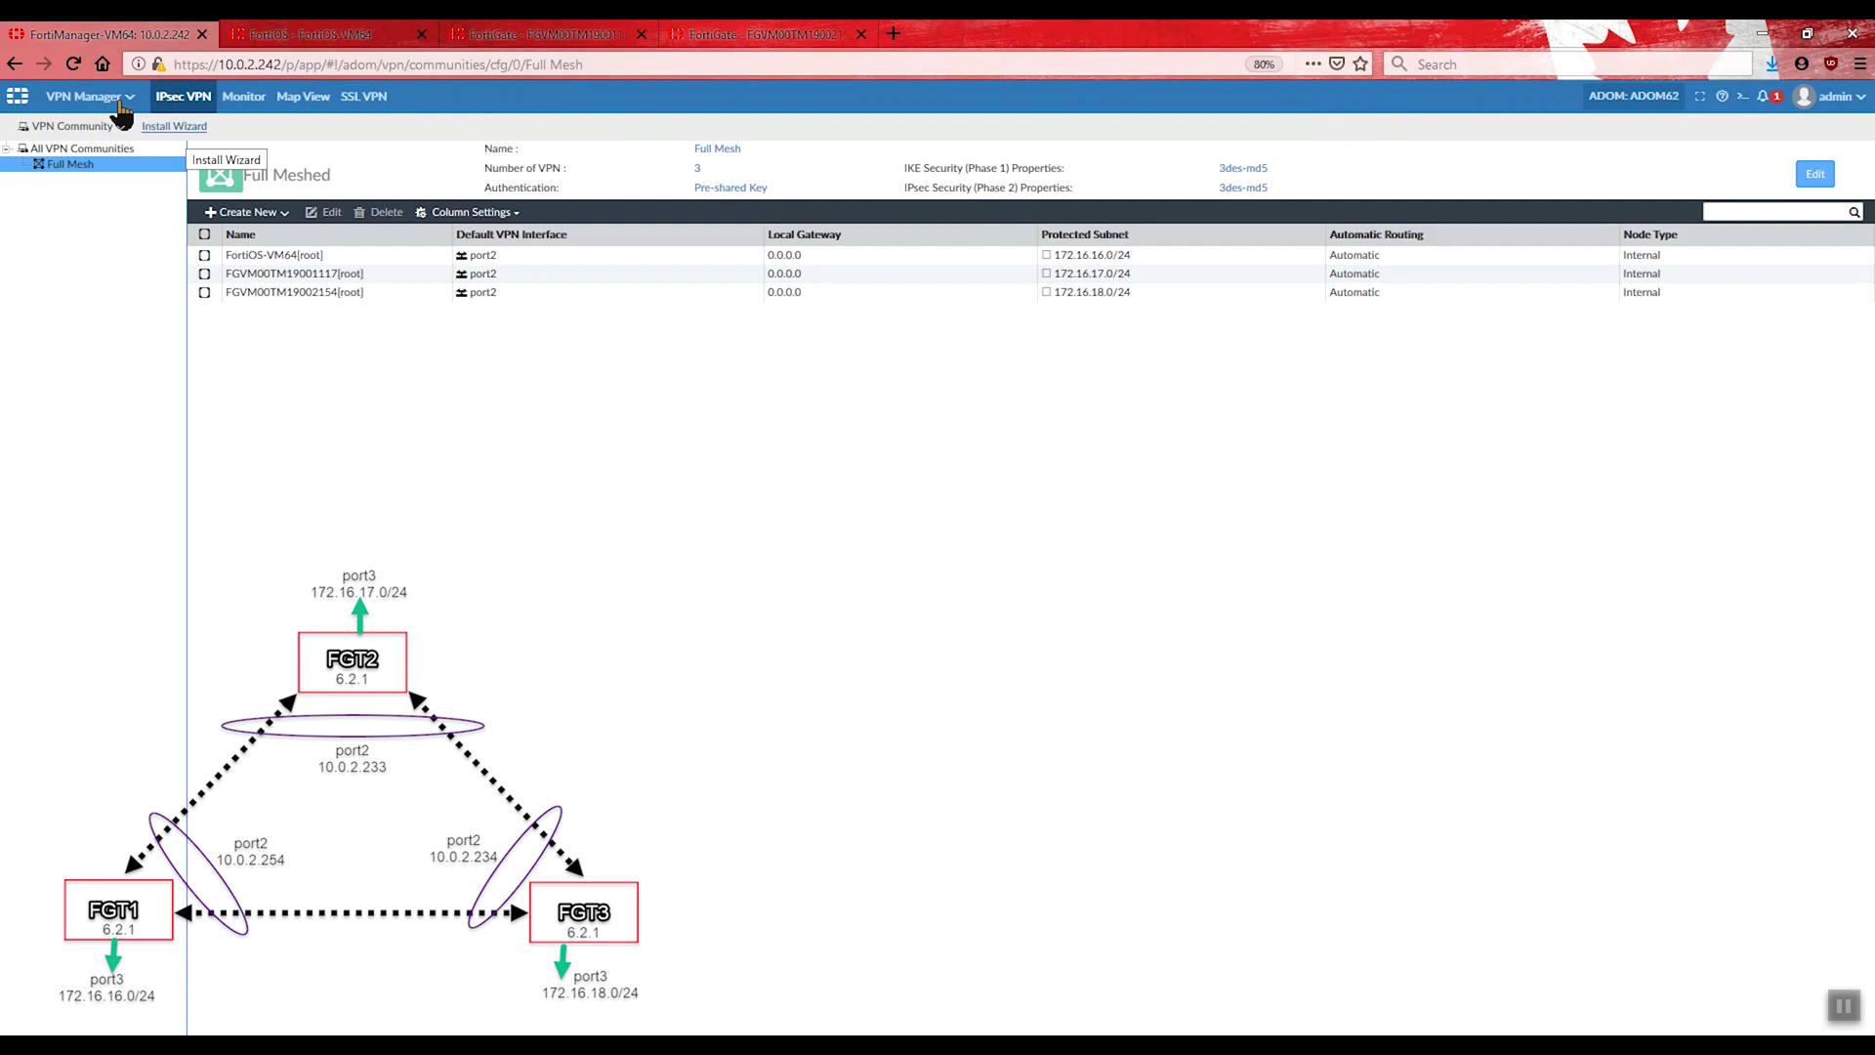
click(742, 34)
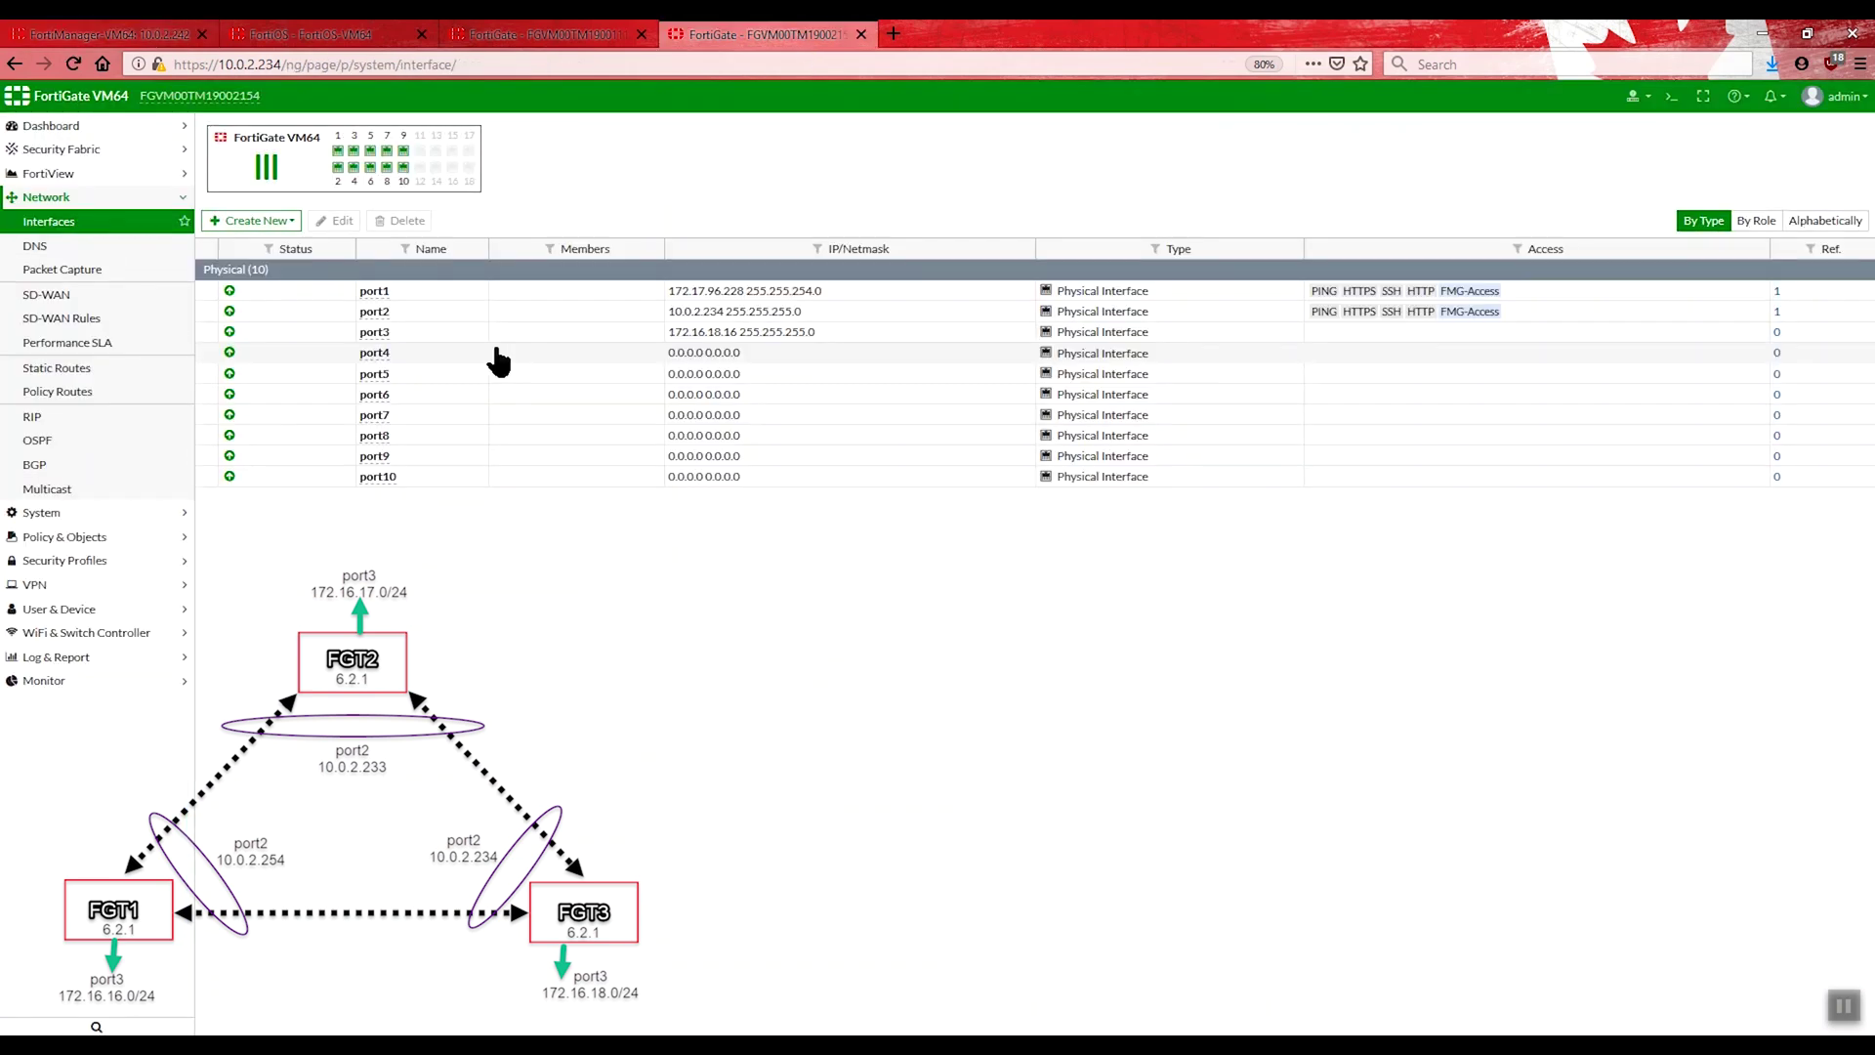
click(488, 34)
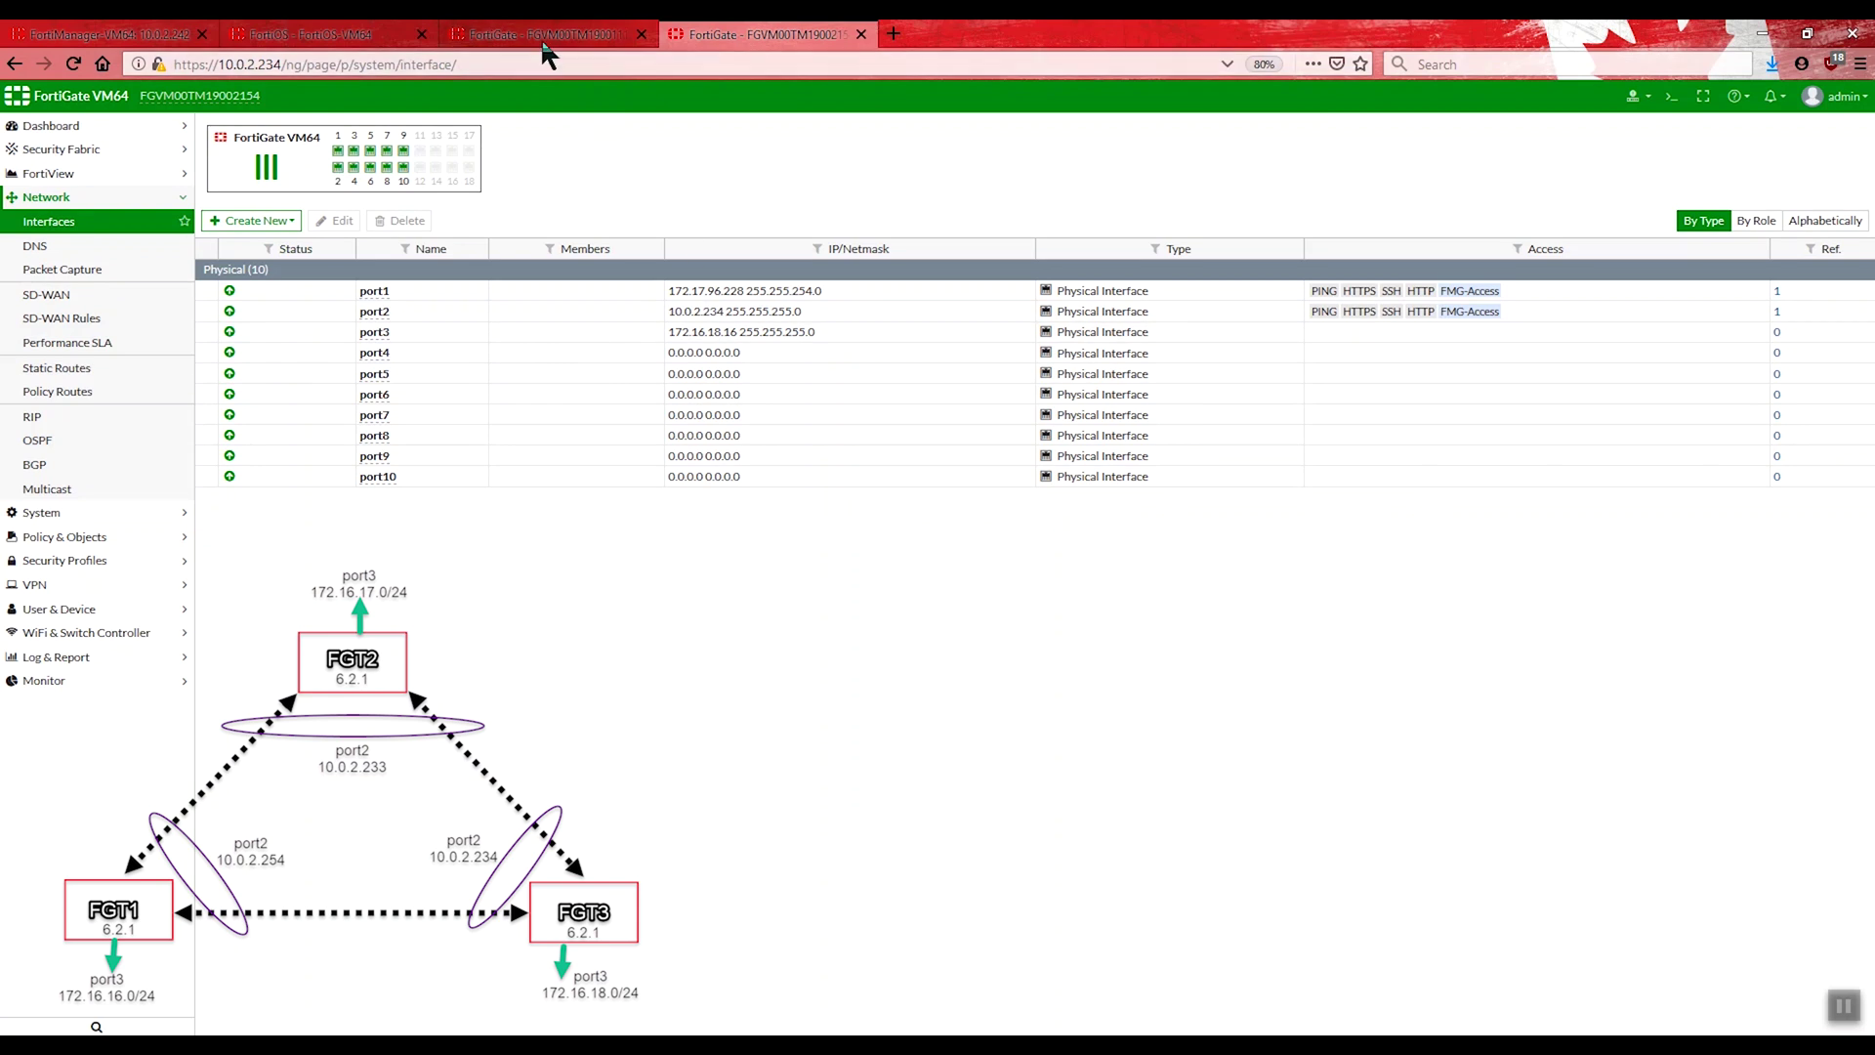
click(83, 197)
click(68, 222)
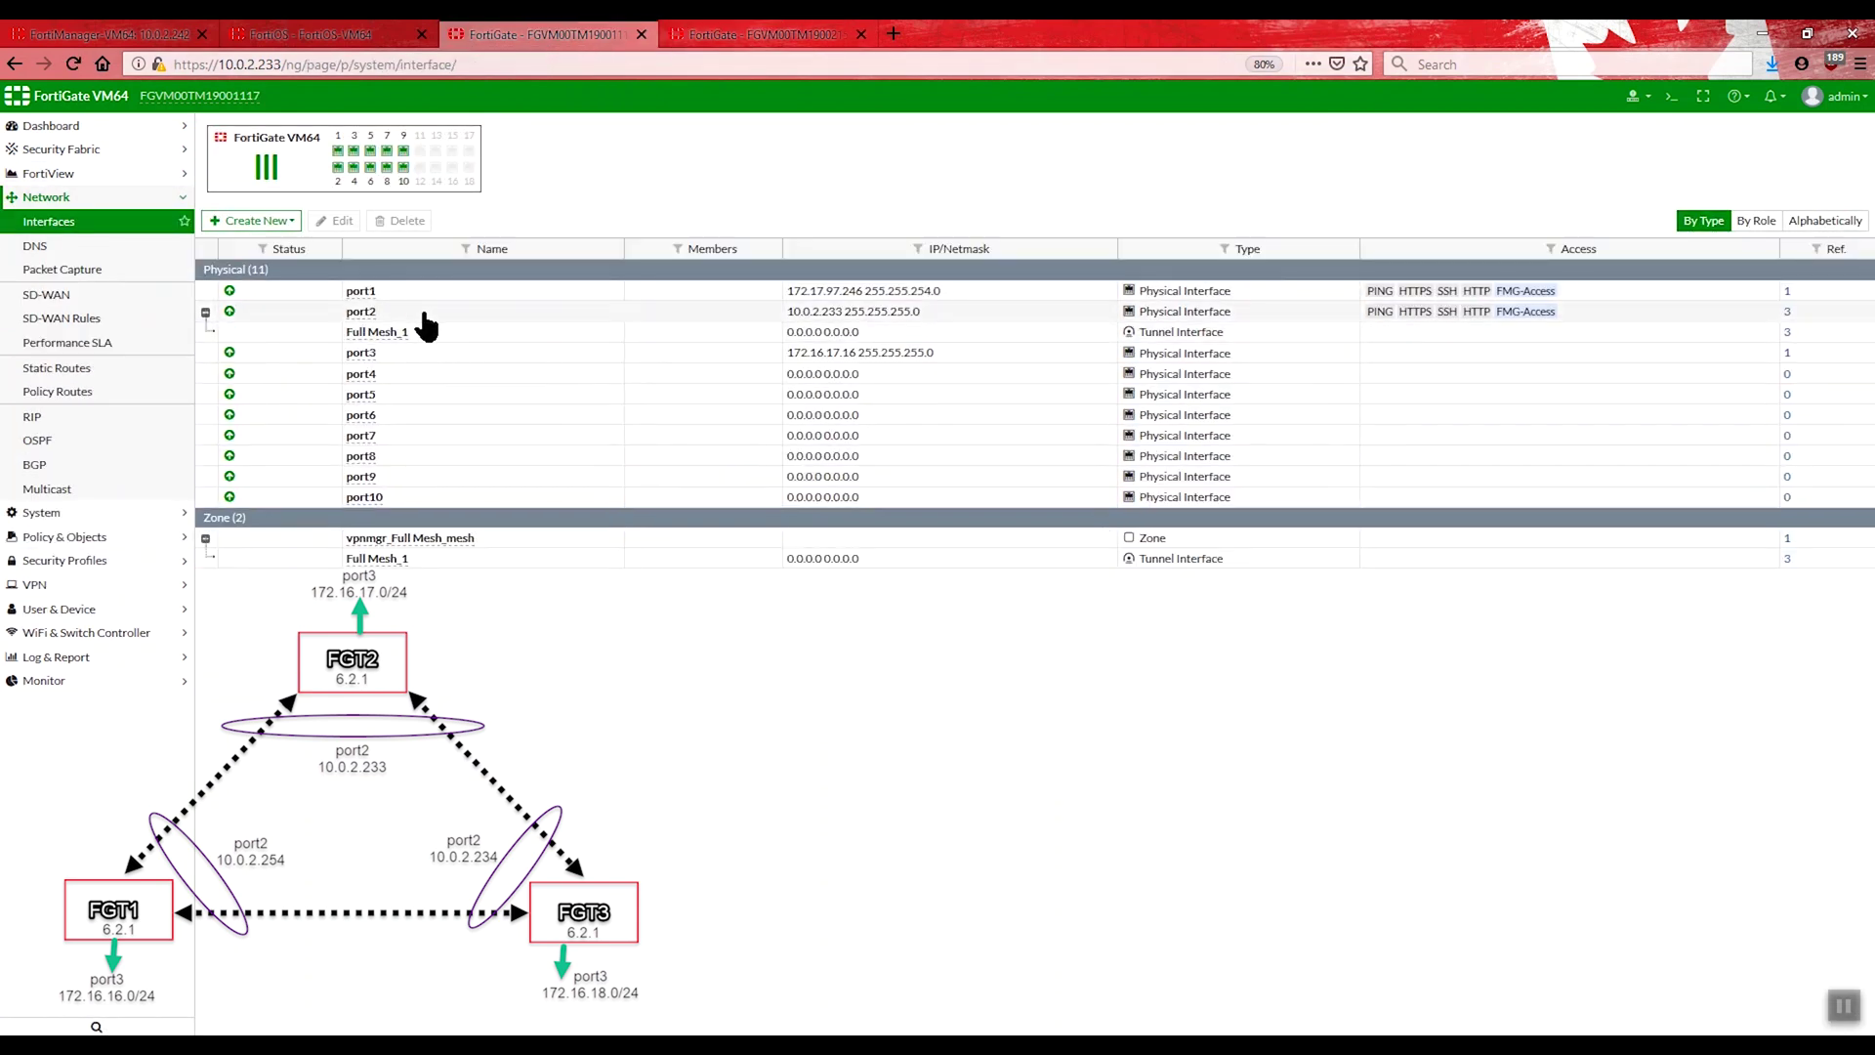
click(312, 35)
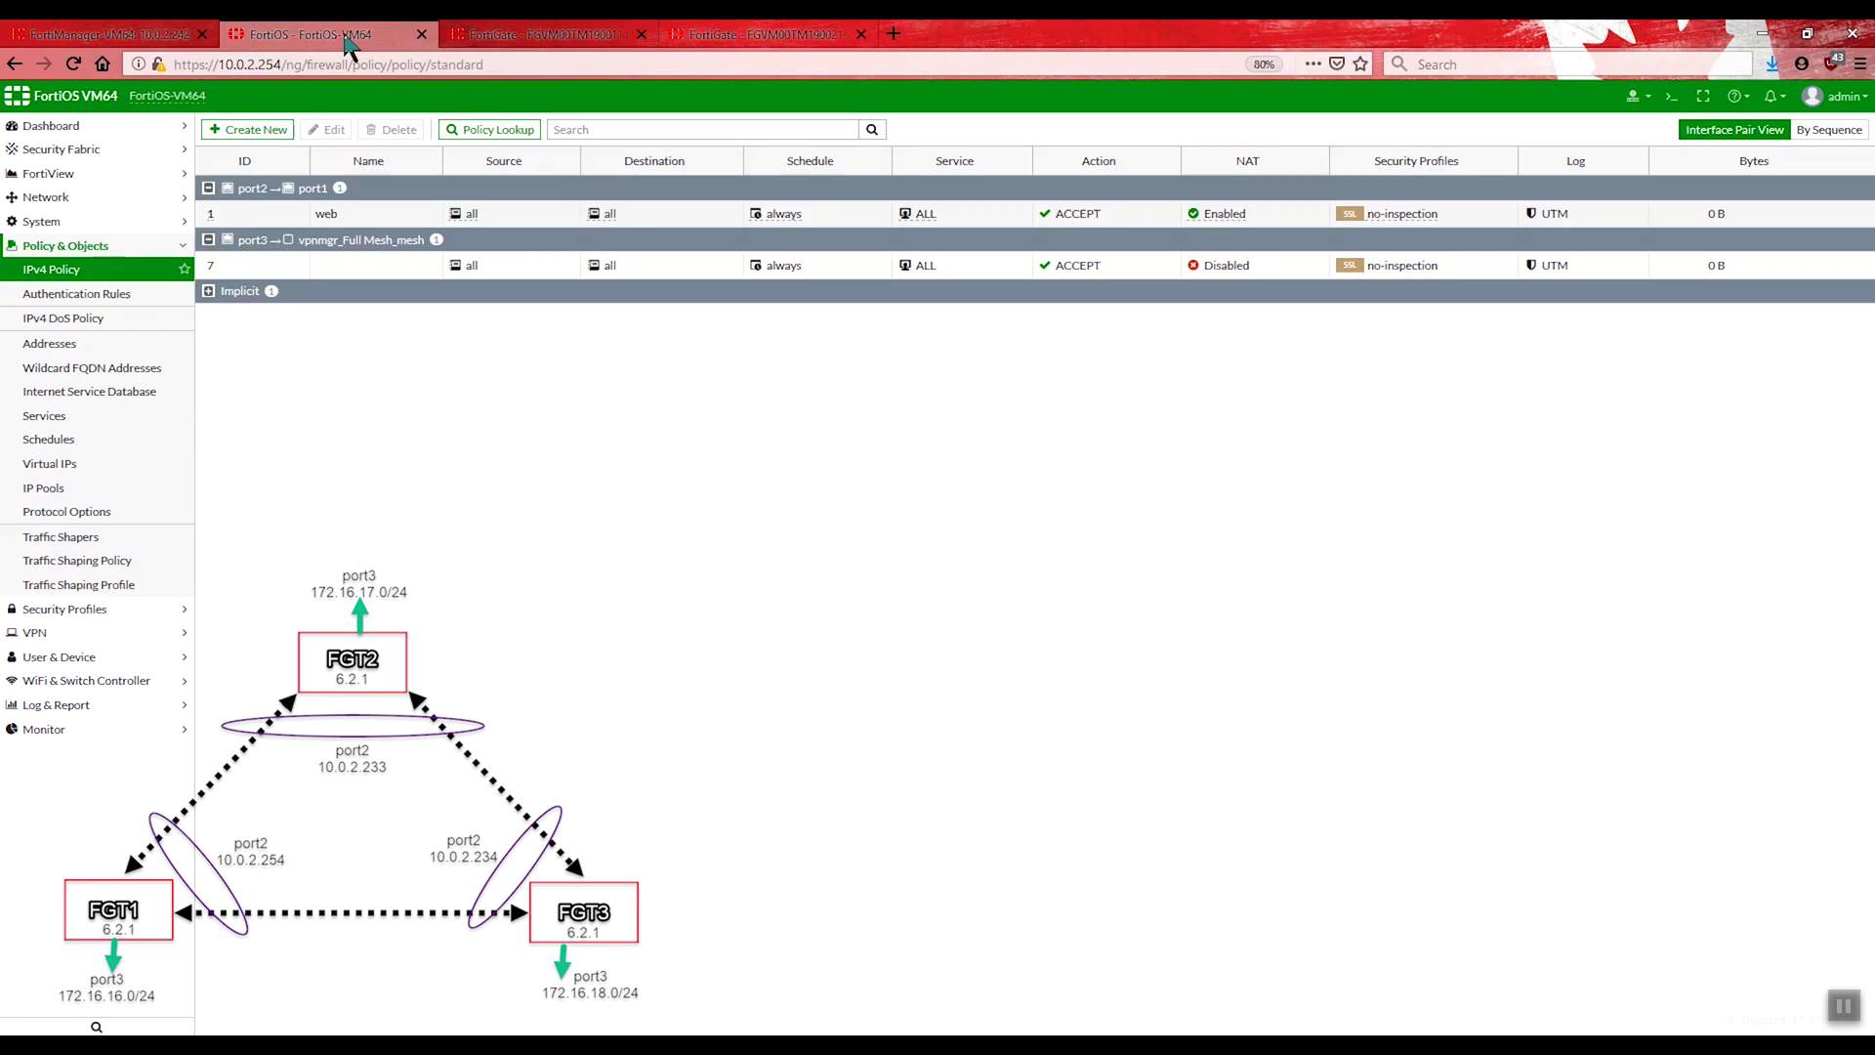
click(76, 200)
click(59, 221)
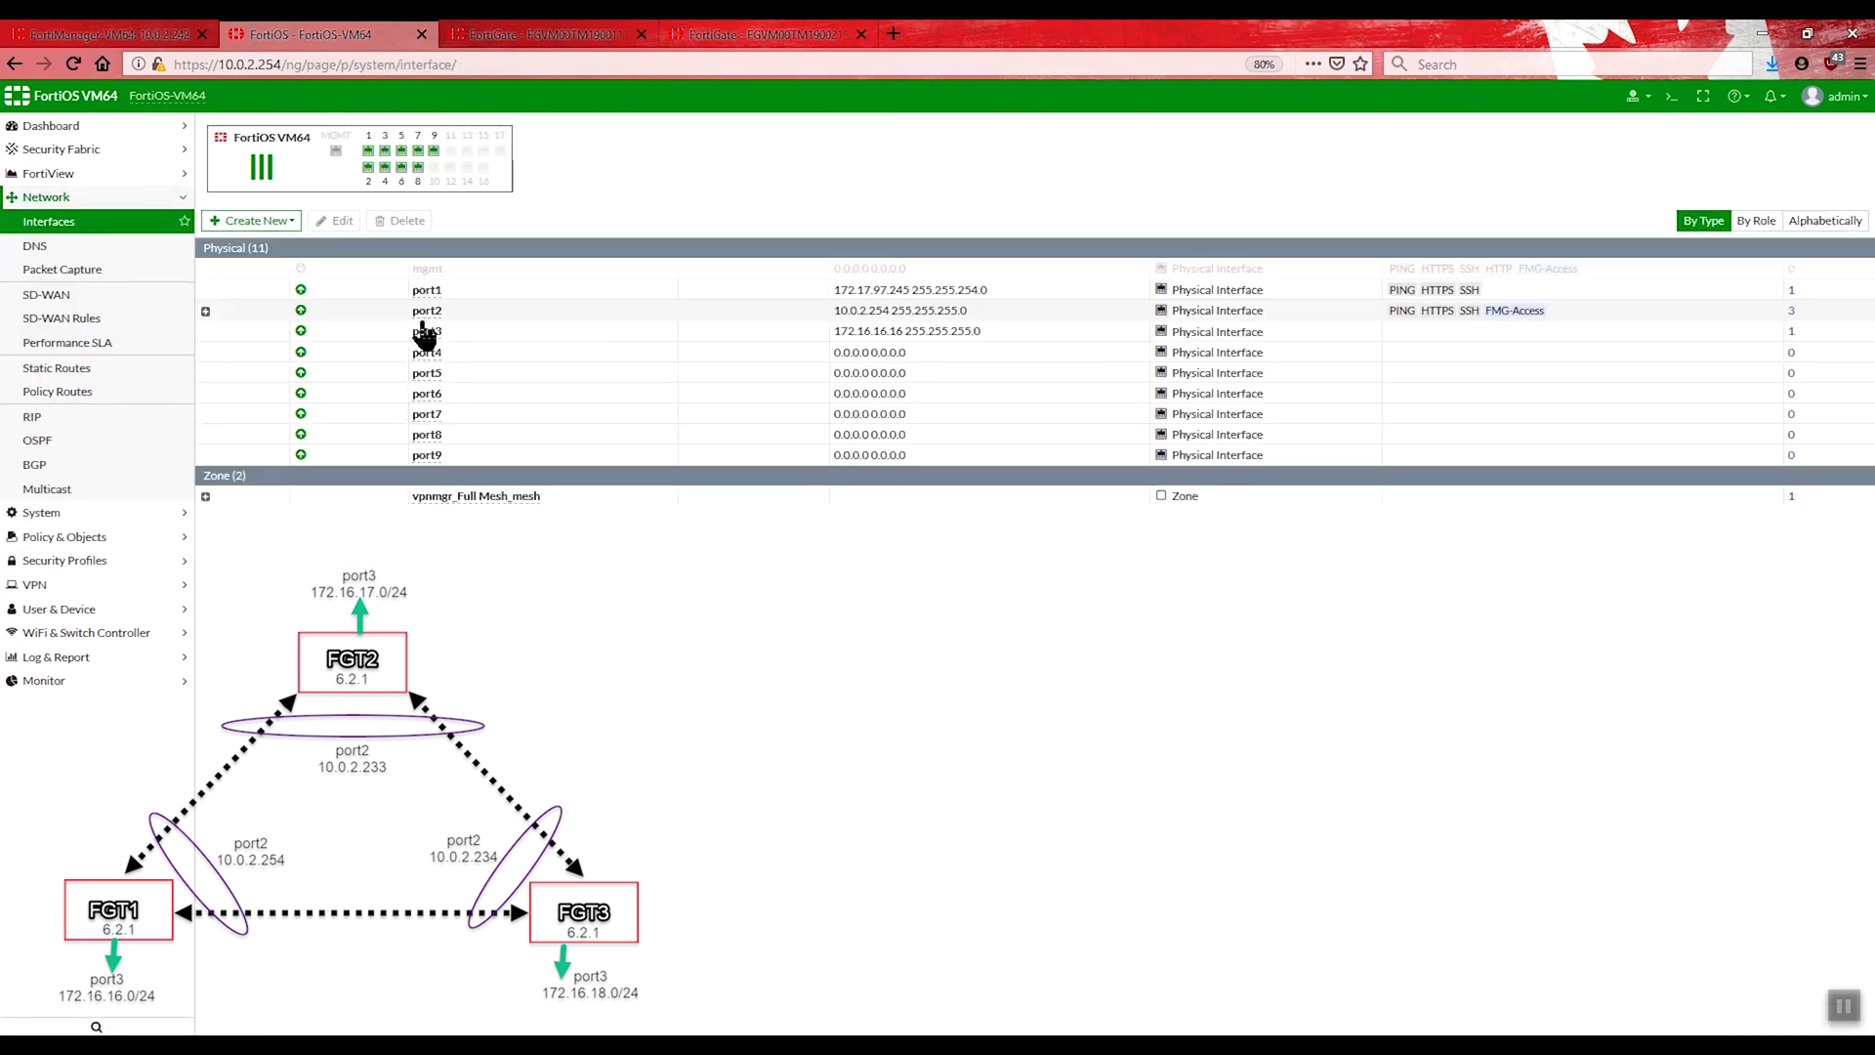
click(694, 35)
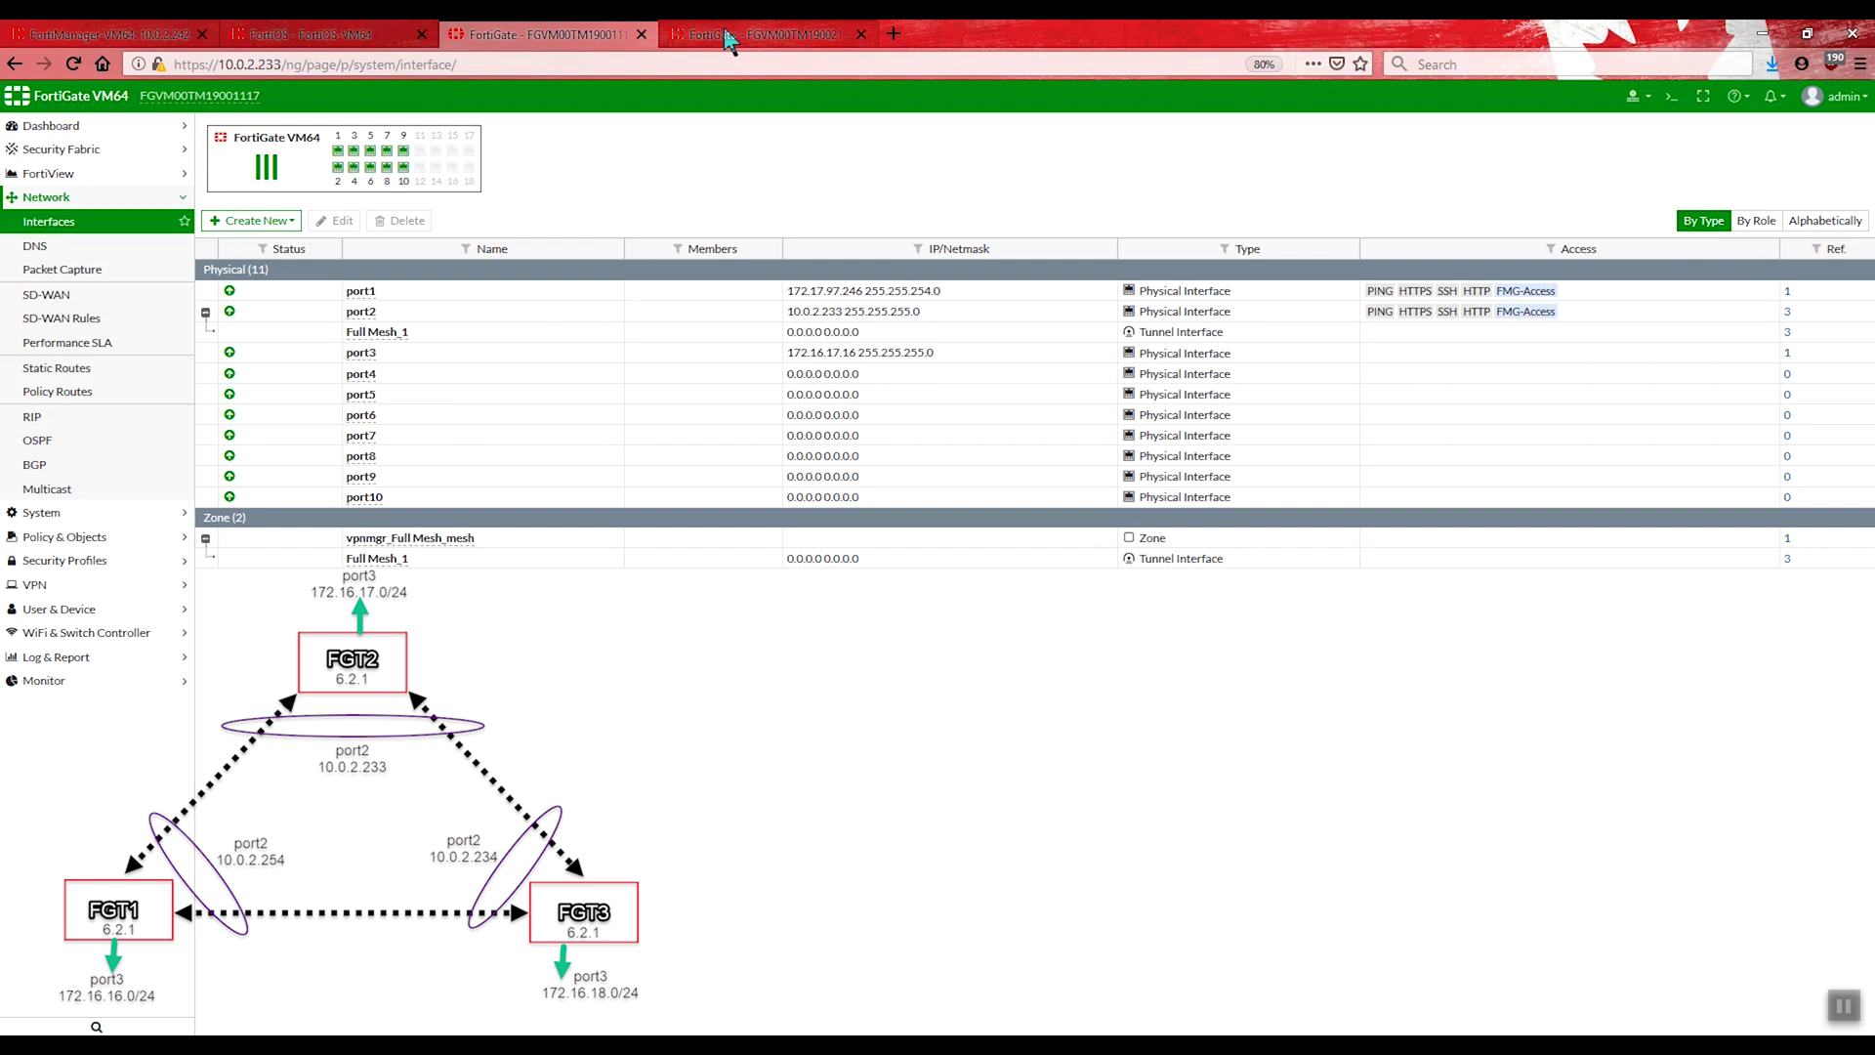
click(164, 39)
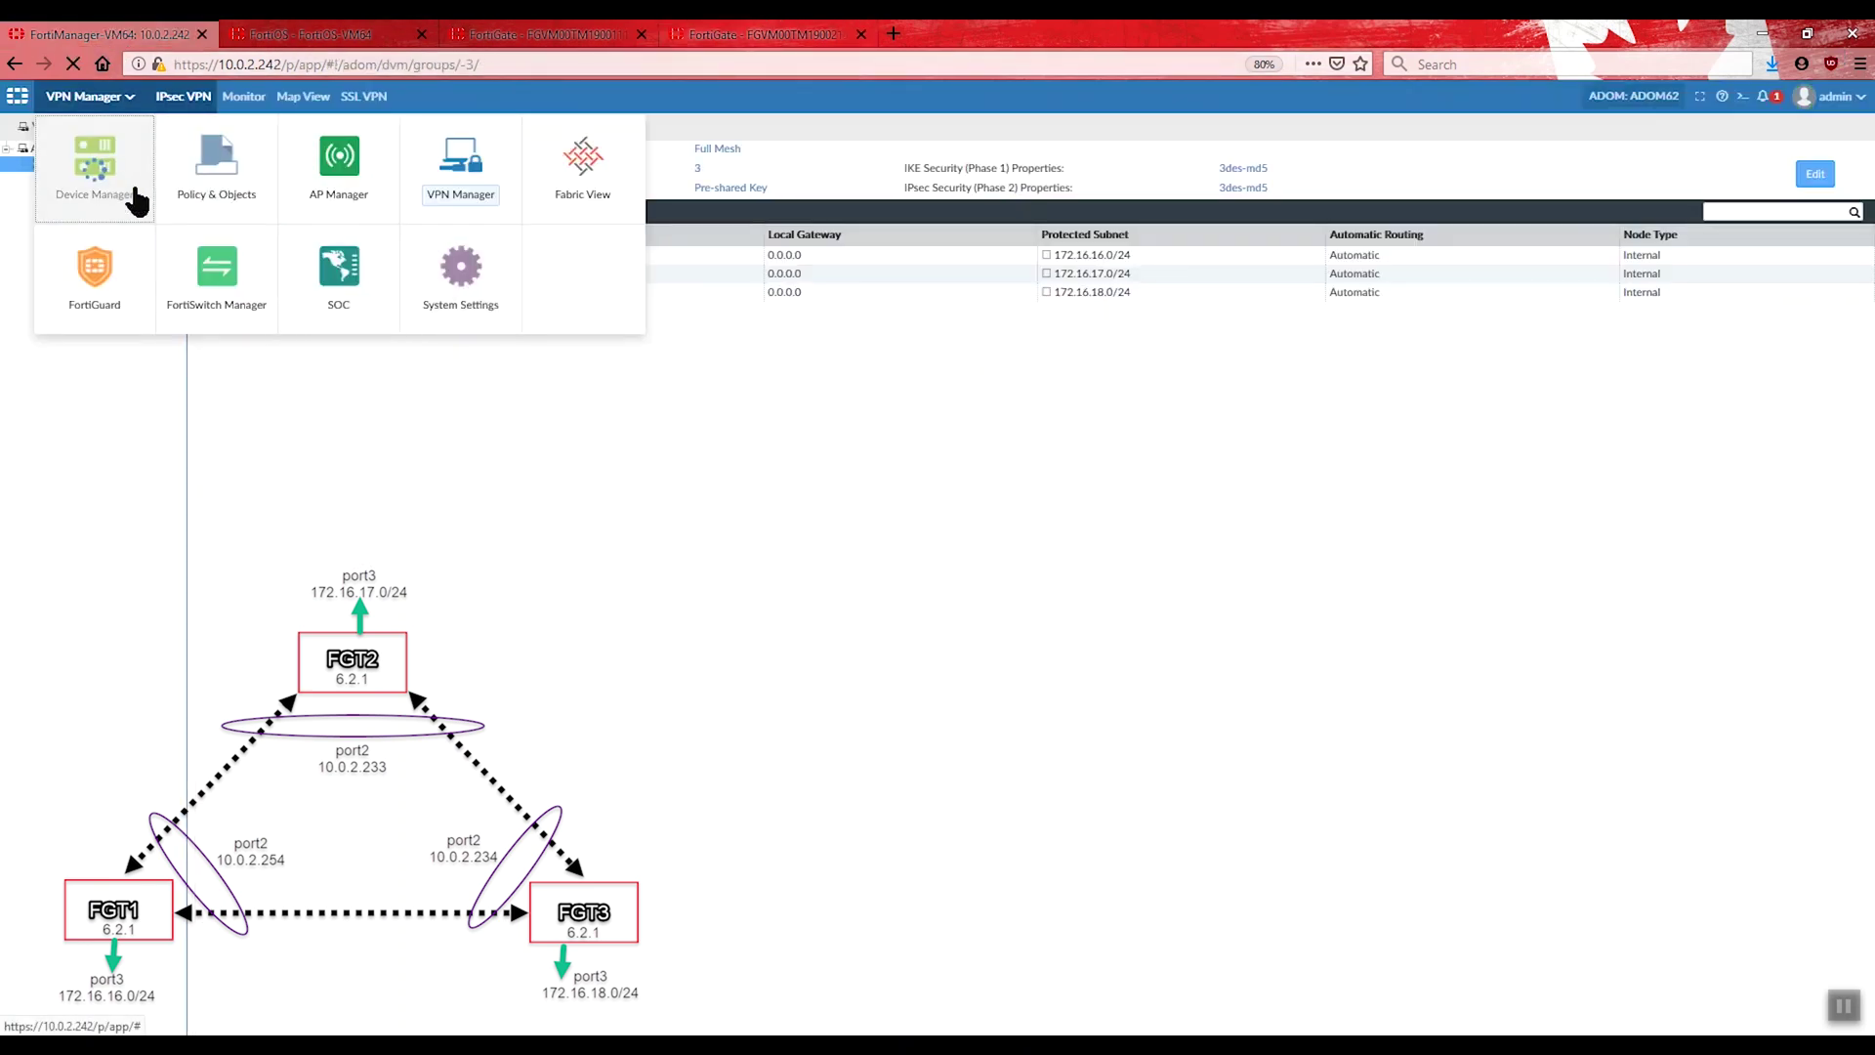
Step: Re-install policy packages on all three managed FortiGates via Install > Re-install Policy
click(95, 161)
click(212, 224)
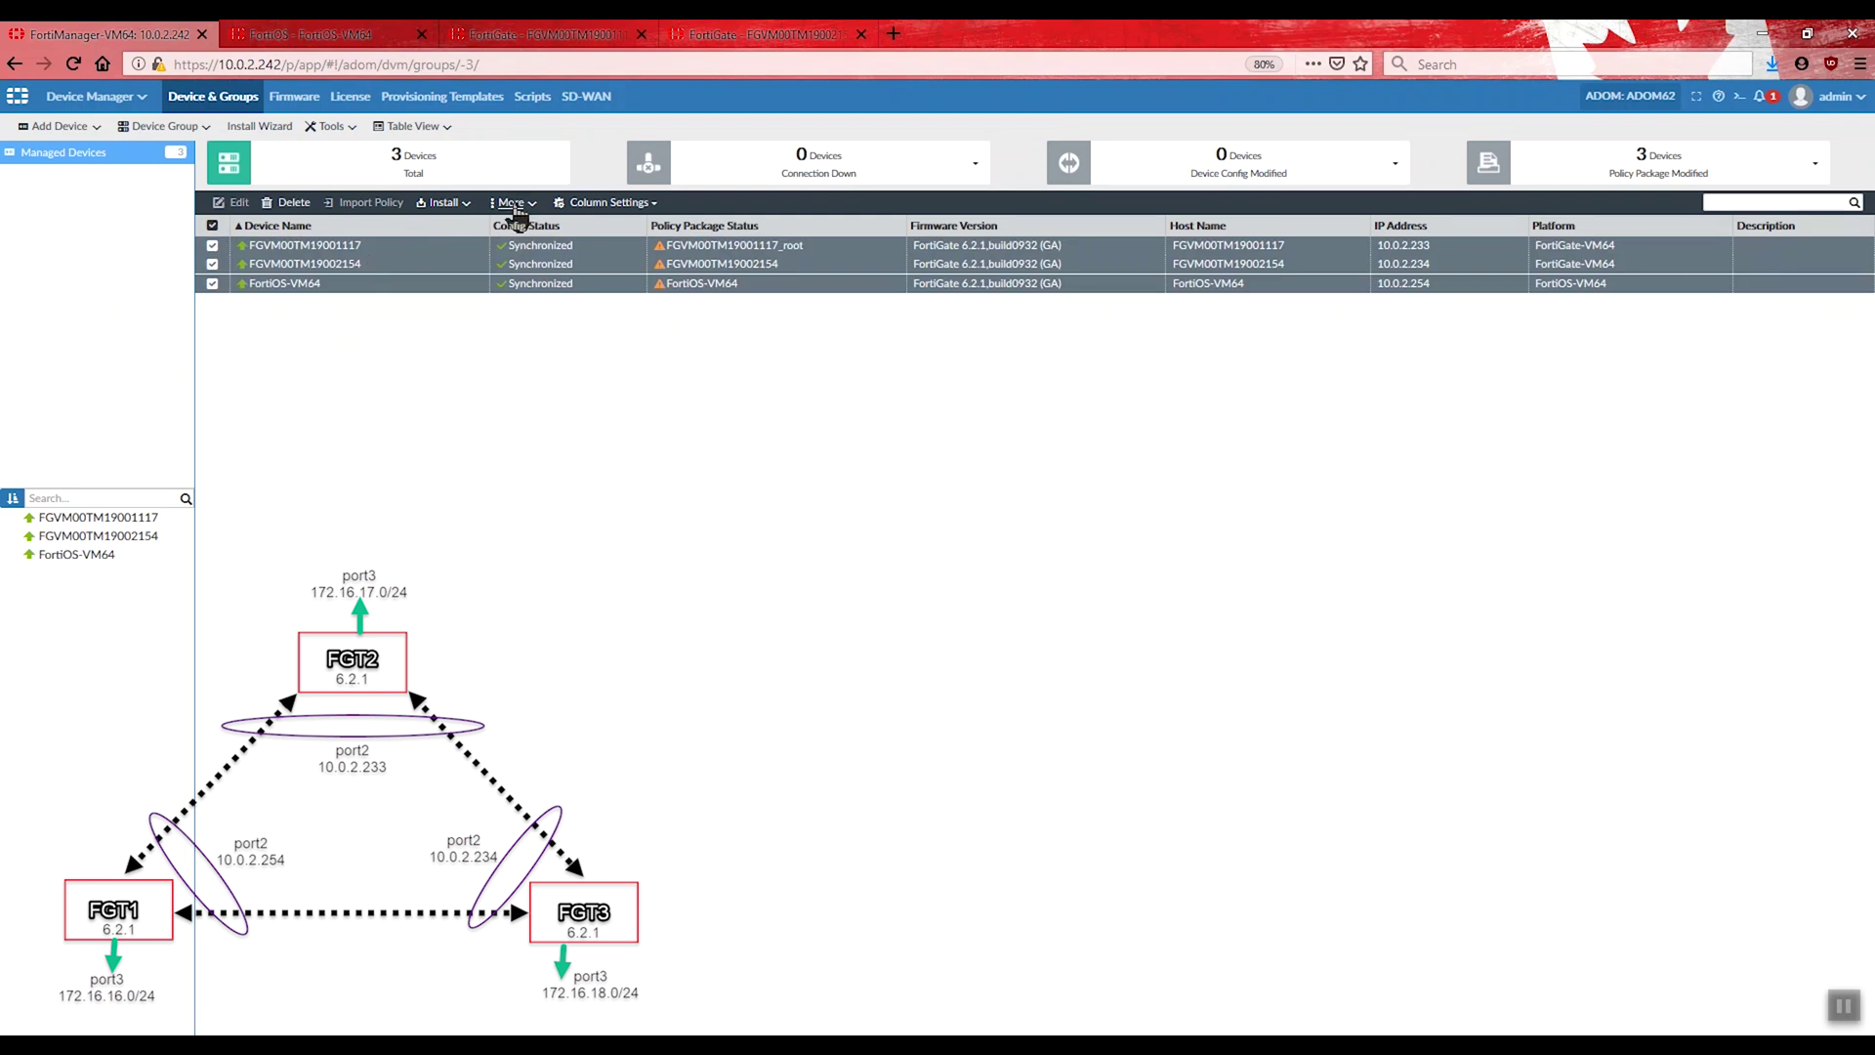
click(464, 207)
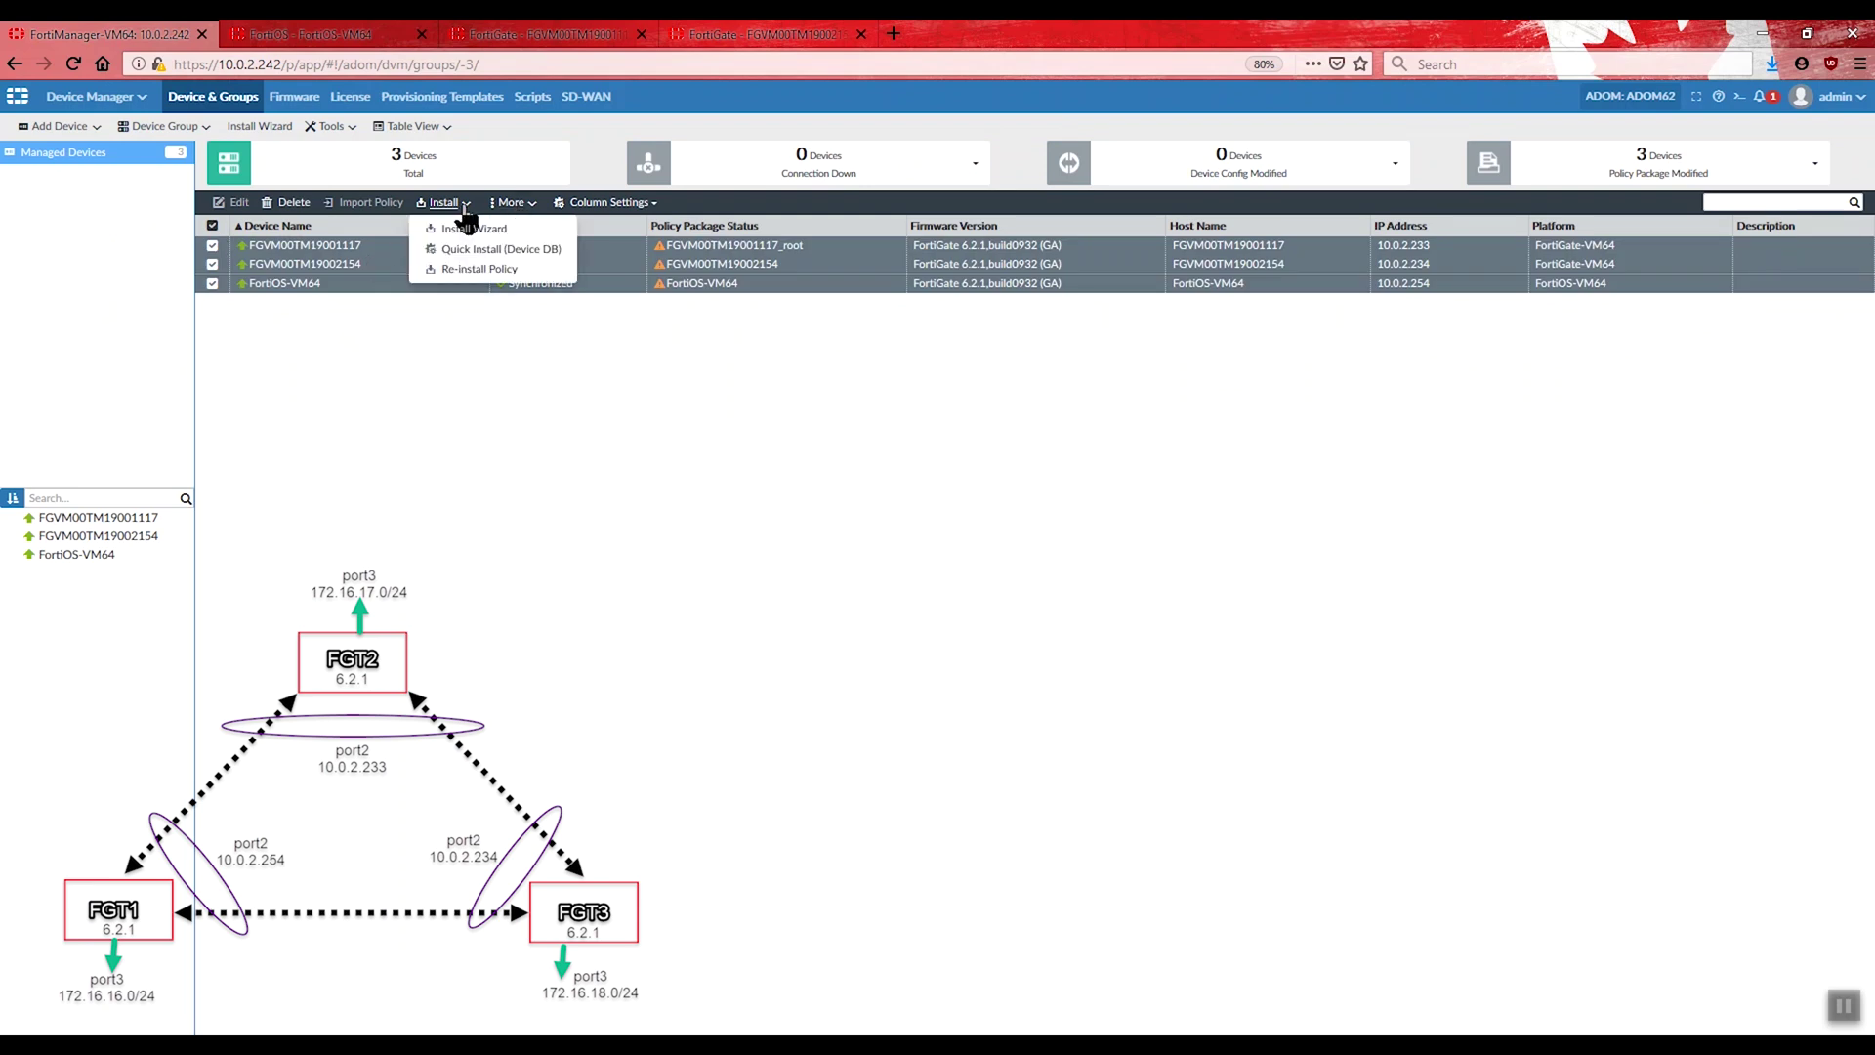
click(496, 269)
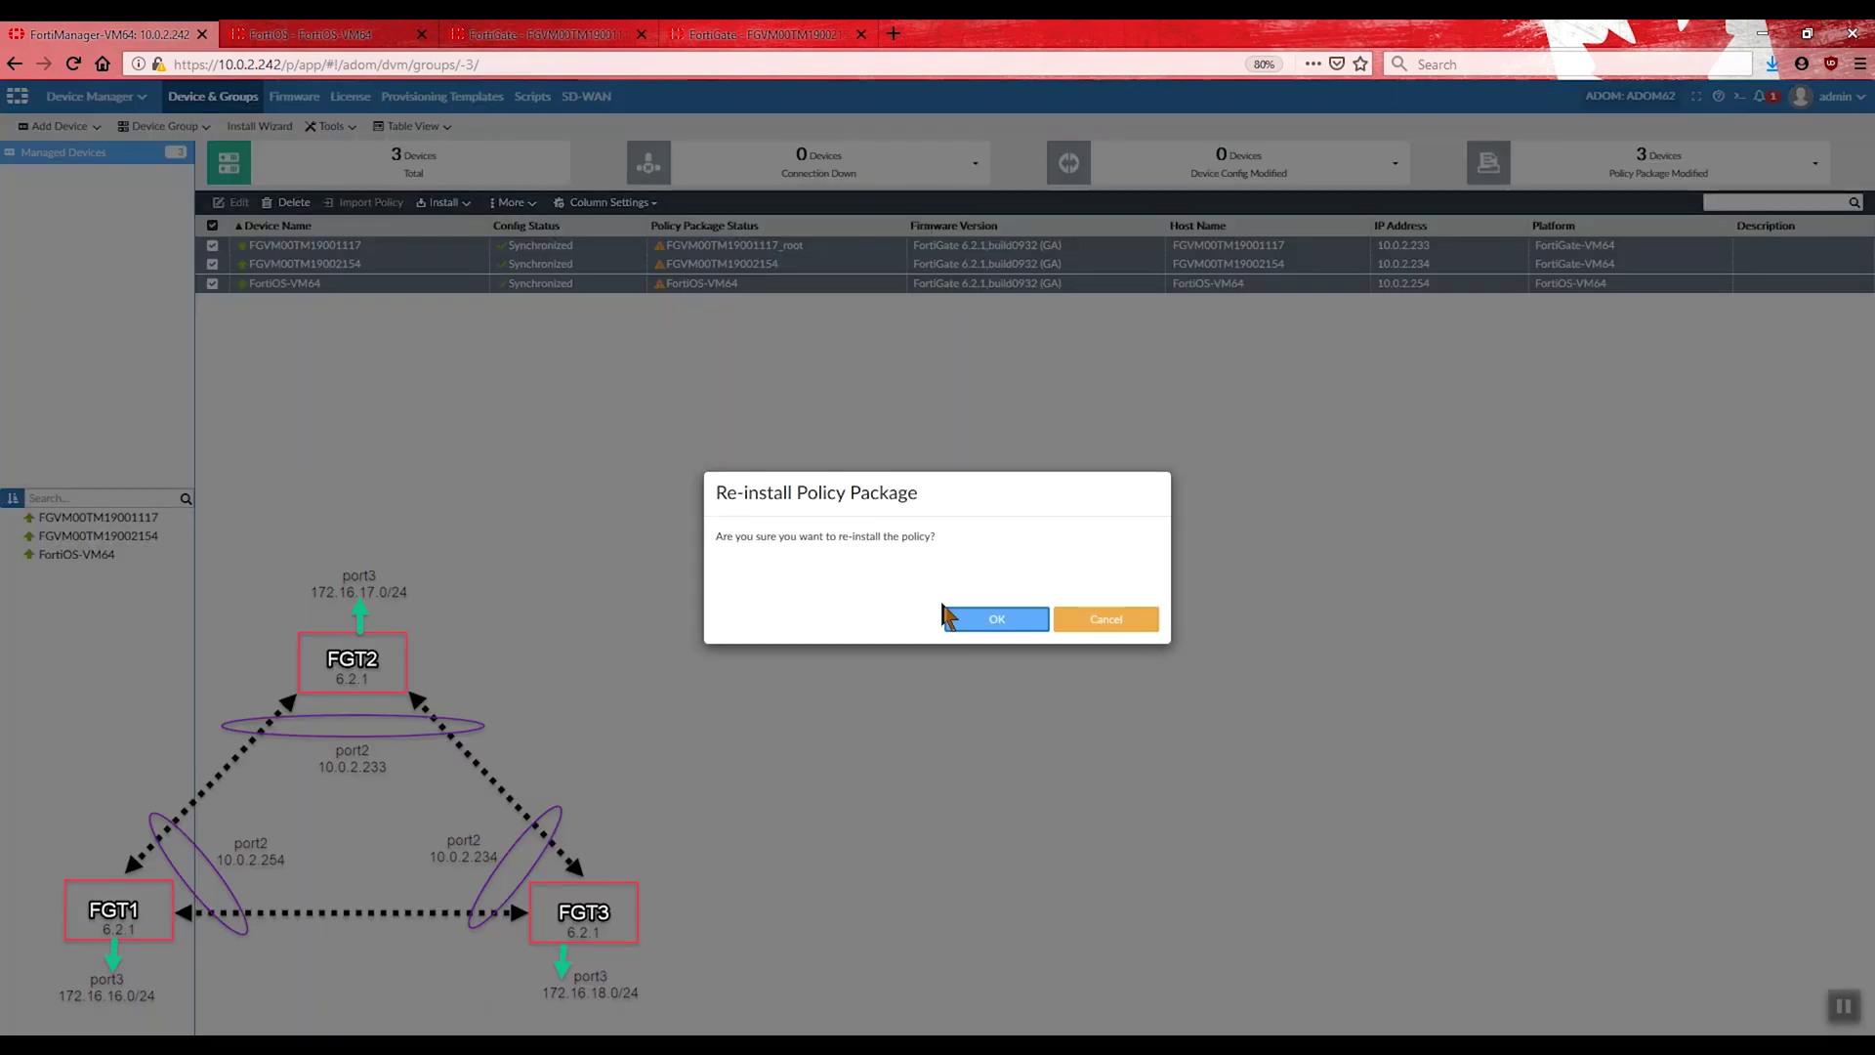
click(995, 613)
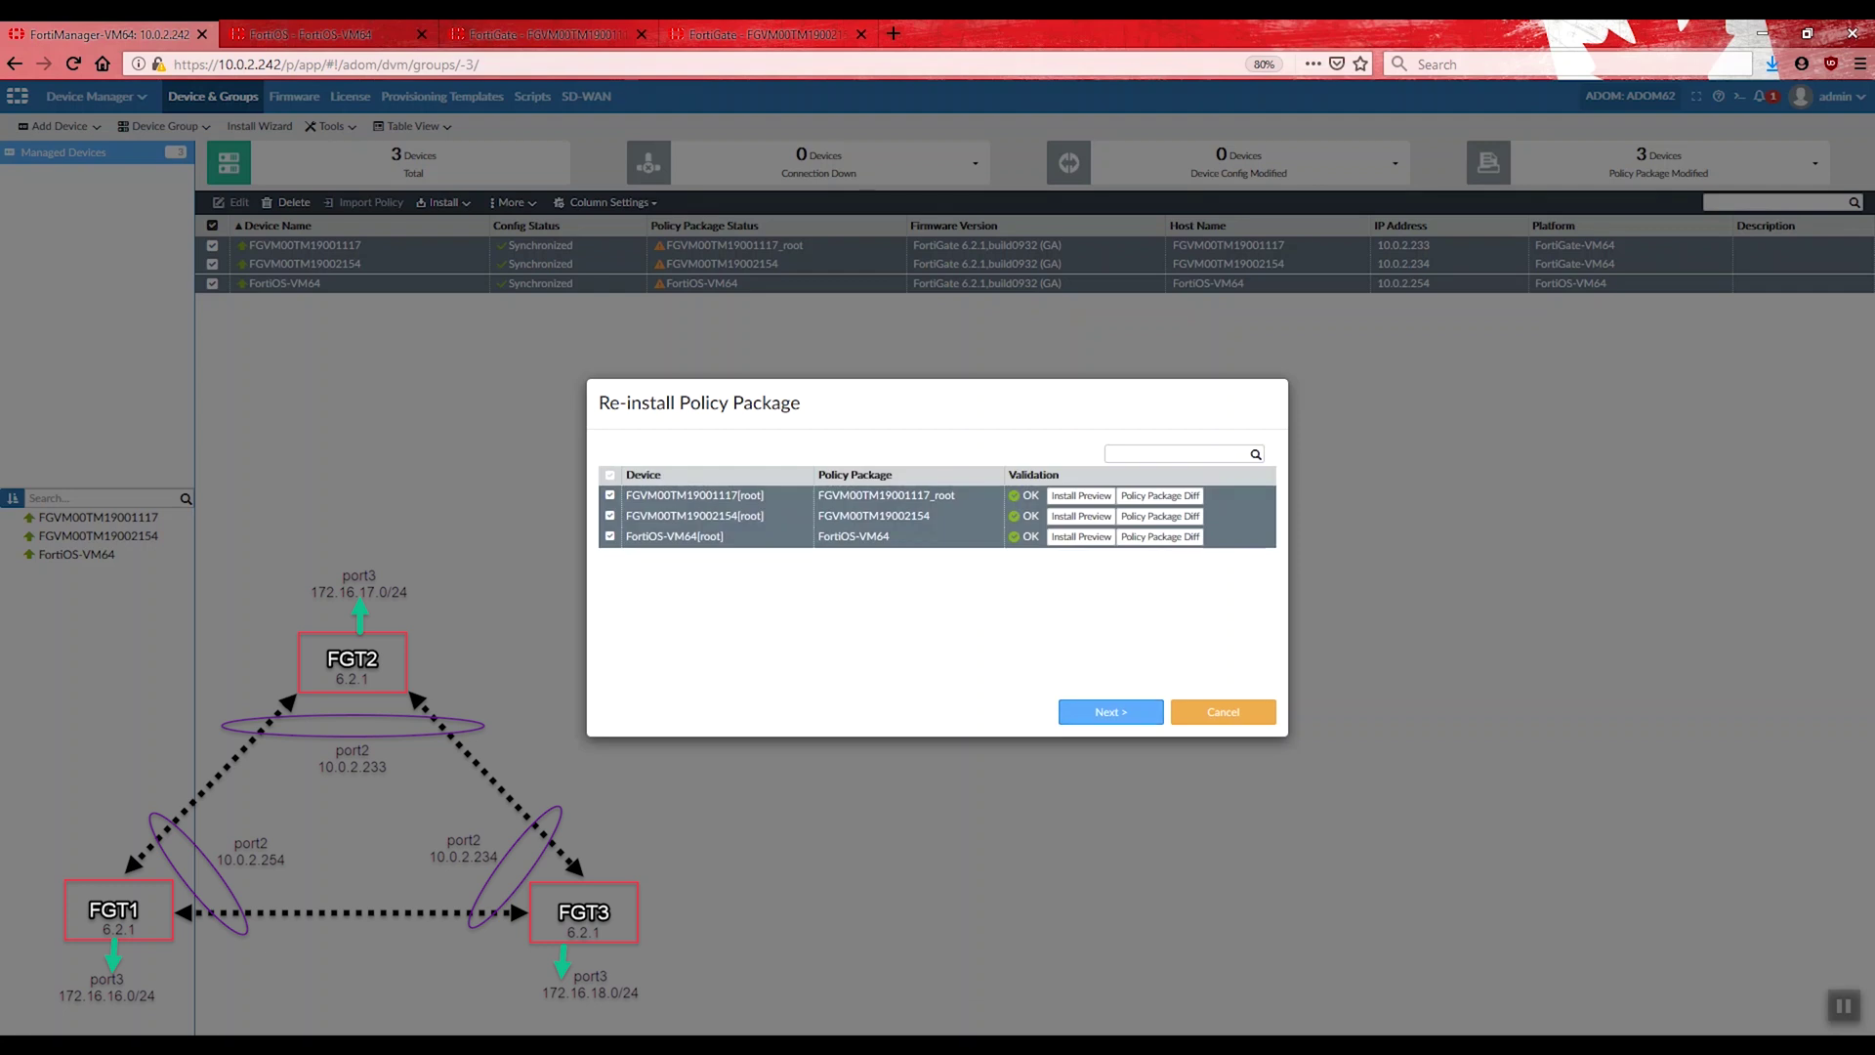
click(1123, 713)
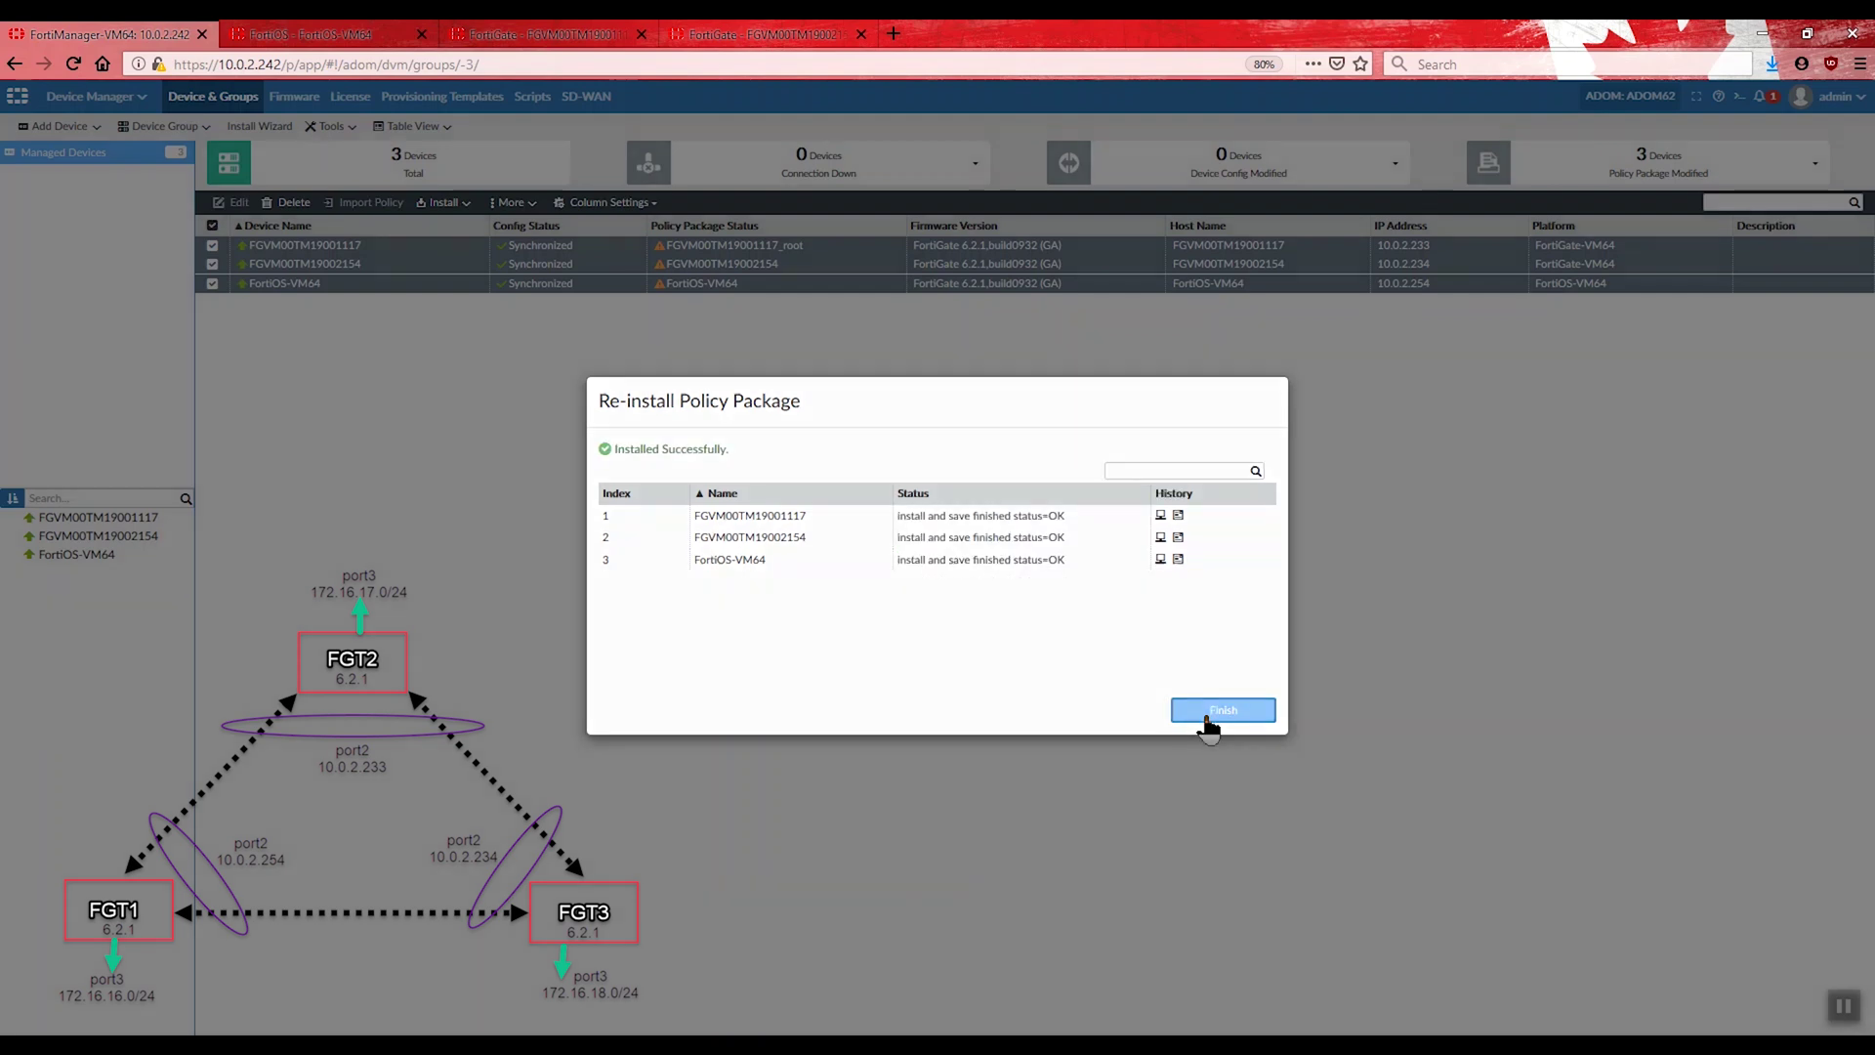
click(1205, 720)
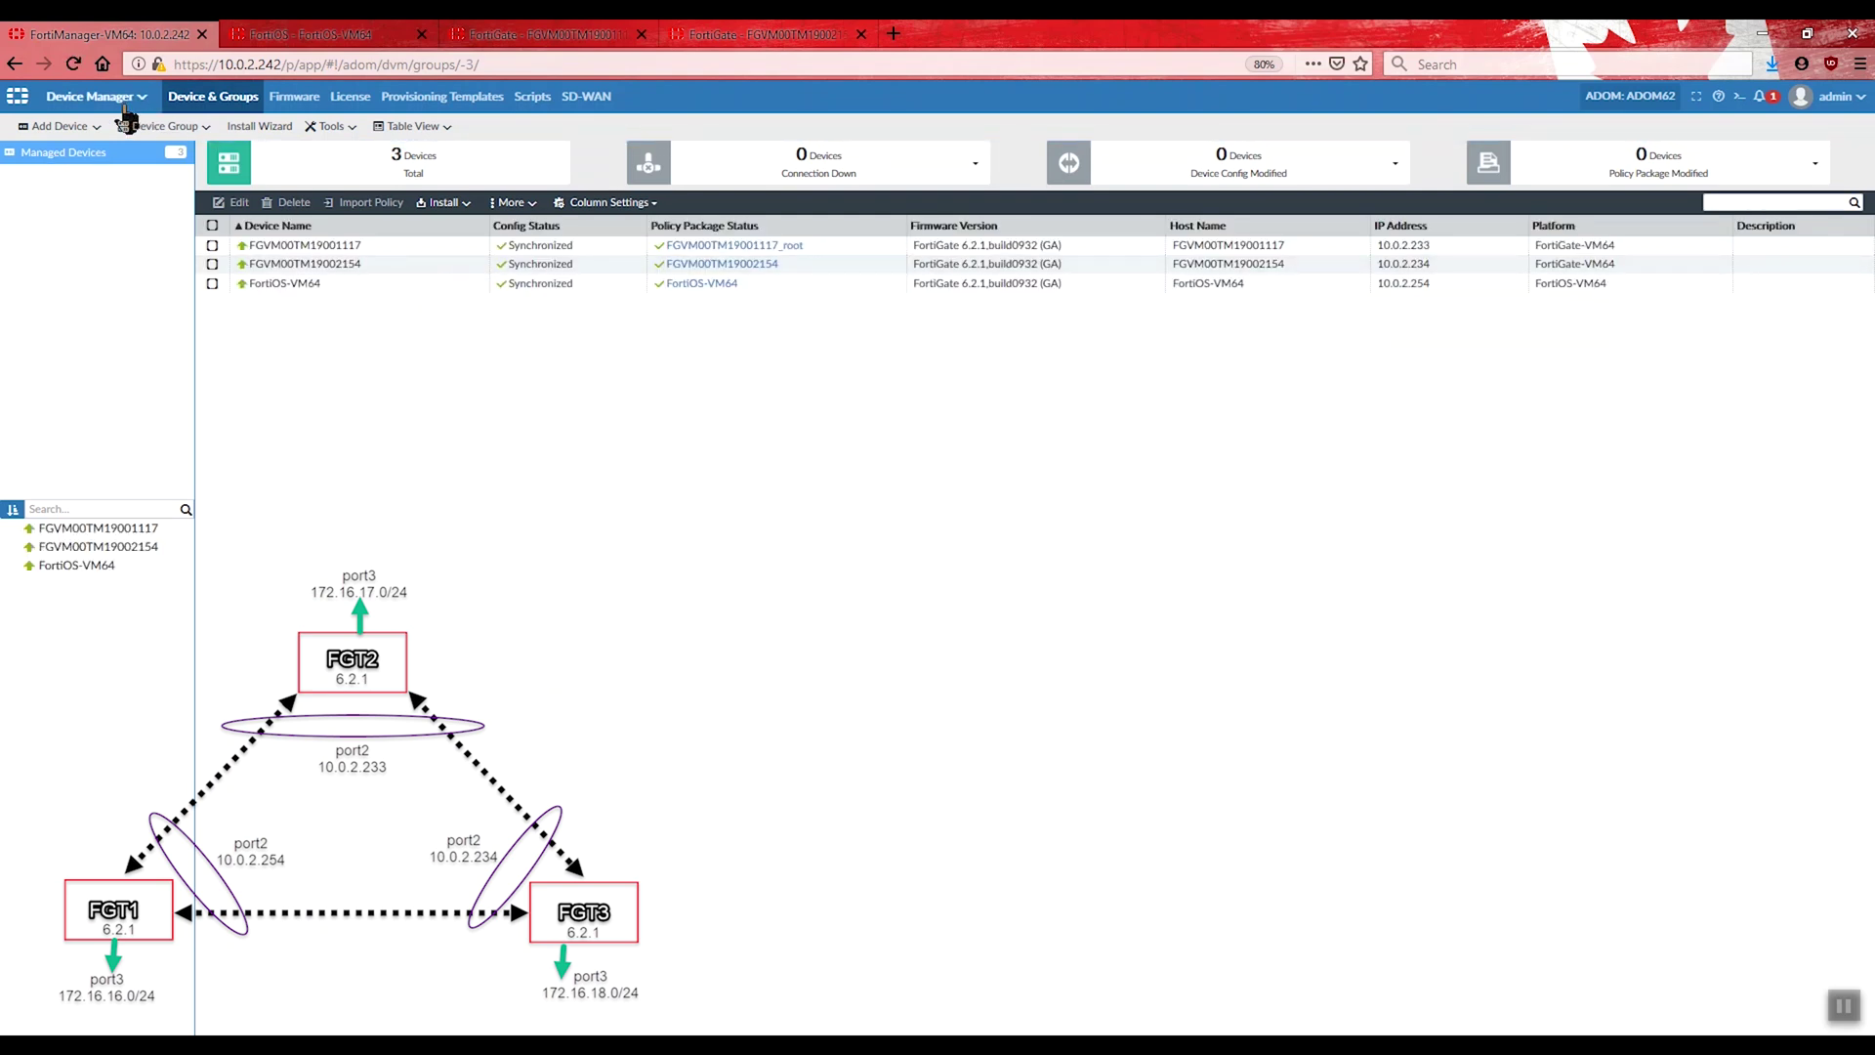
click(291, 39)
Step: Refresh the interface lists on all three FortiGates to reveal the new Full Mesh tunnels
click(61, 229)
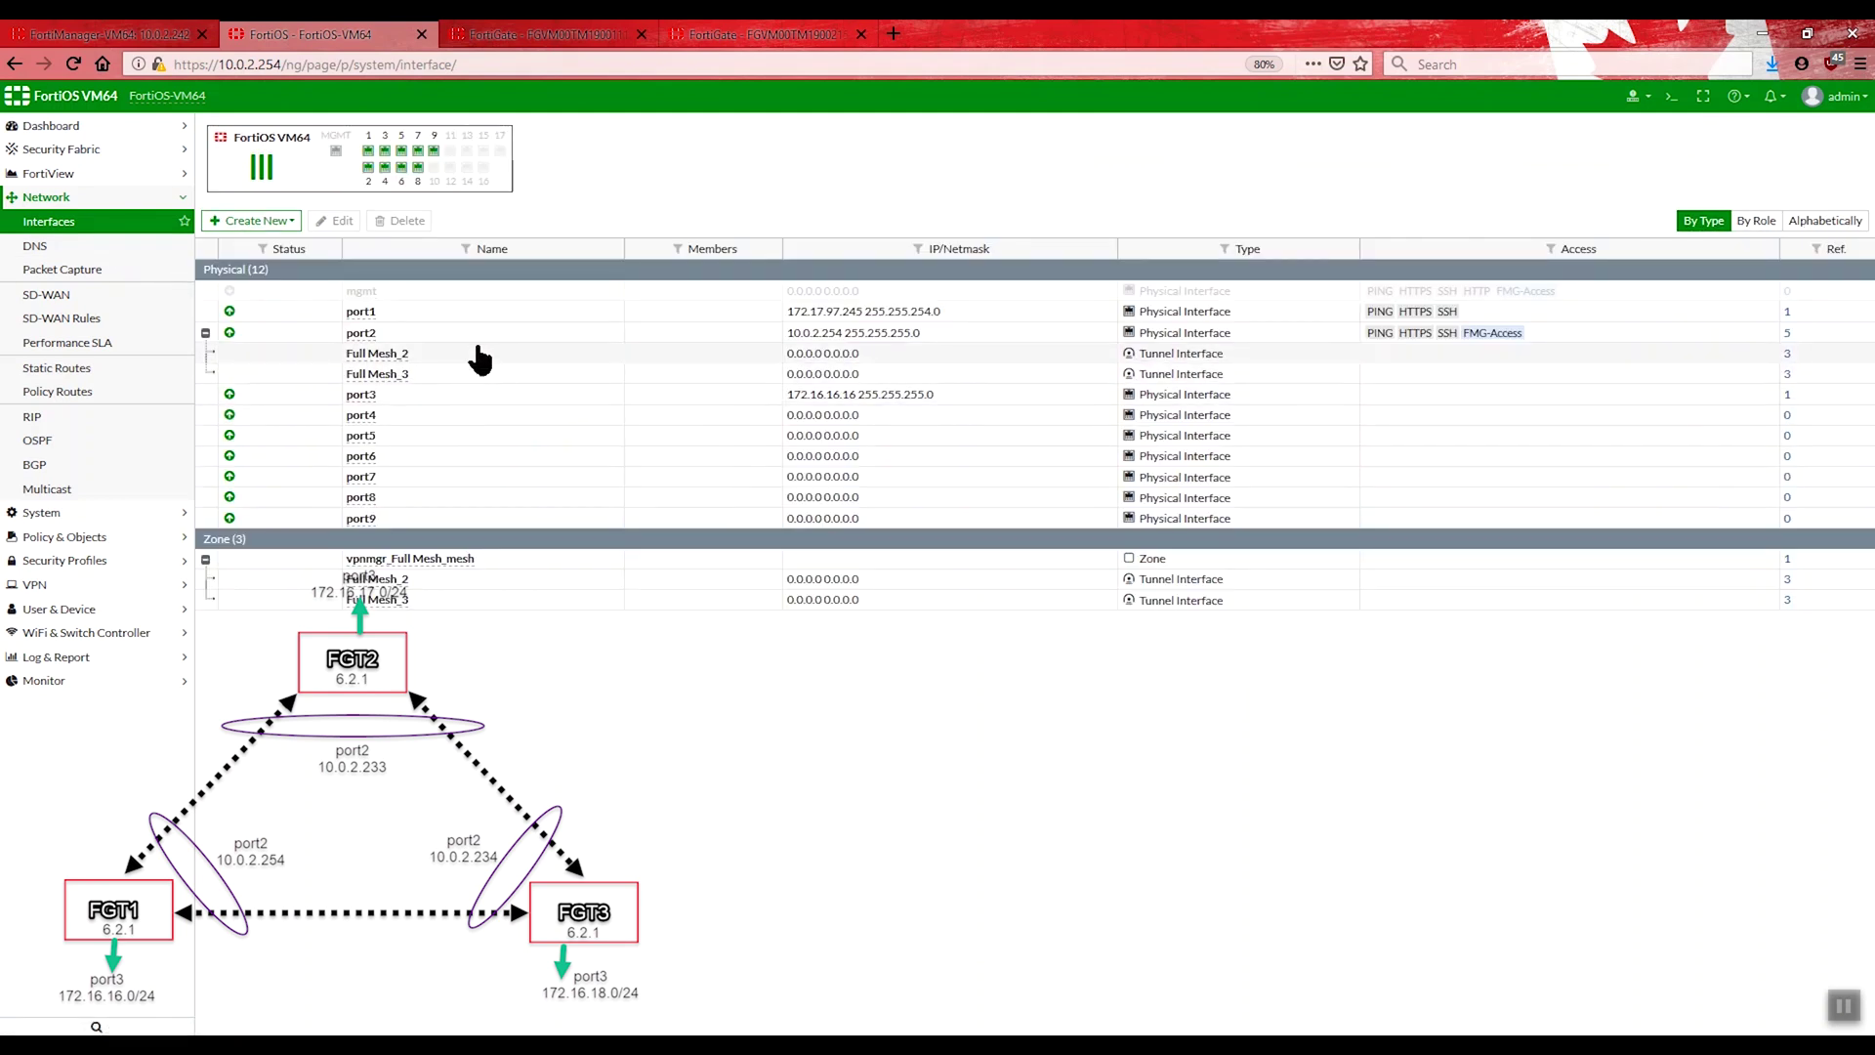
click(542, 34)
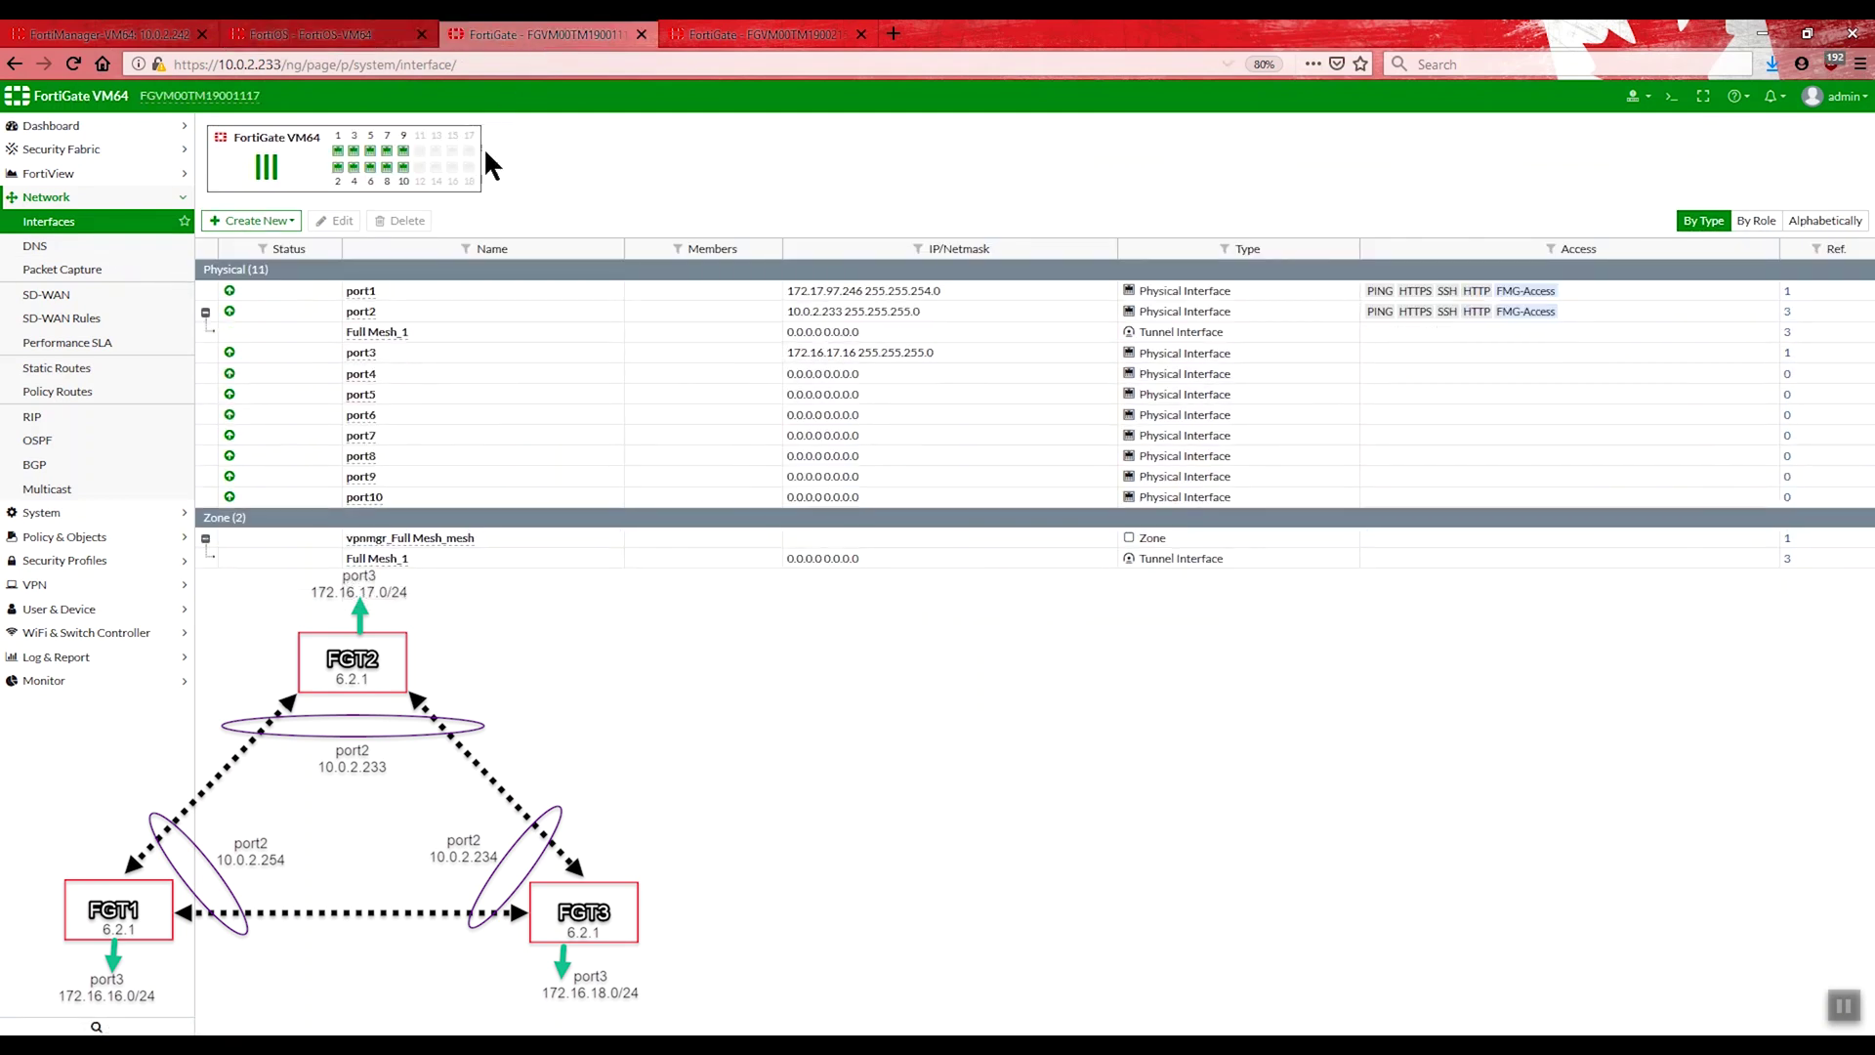
click(60, 231)
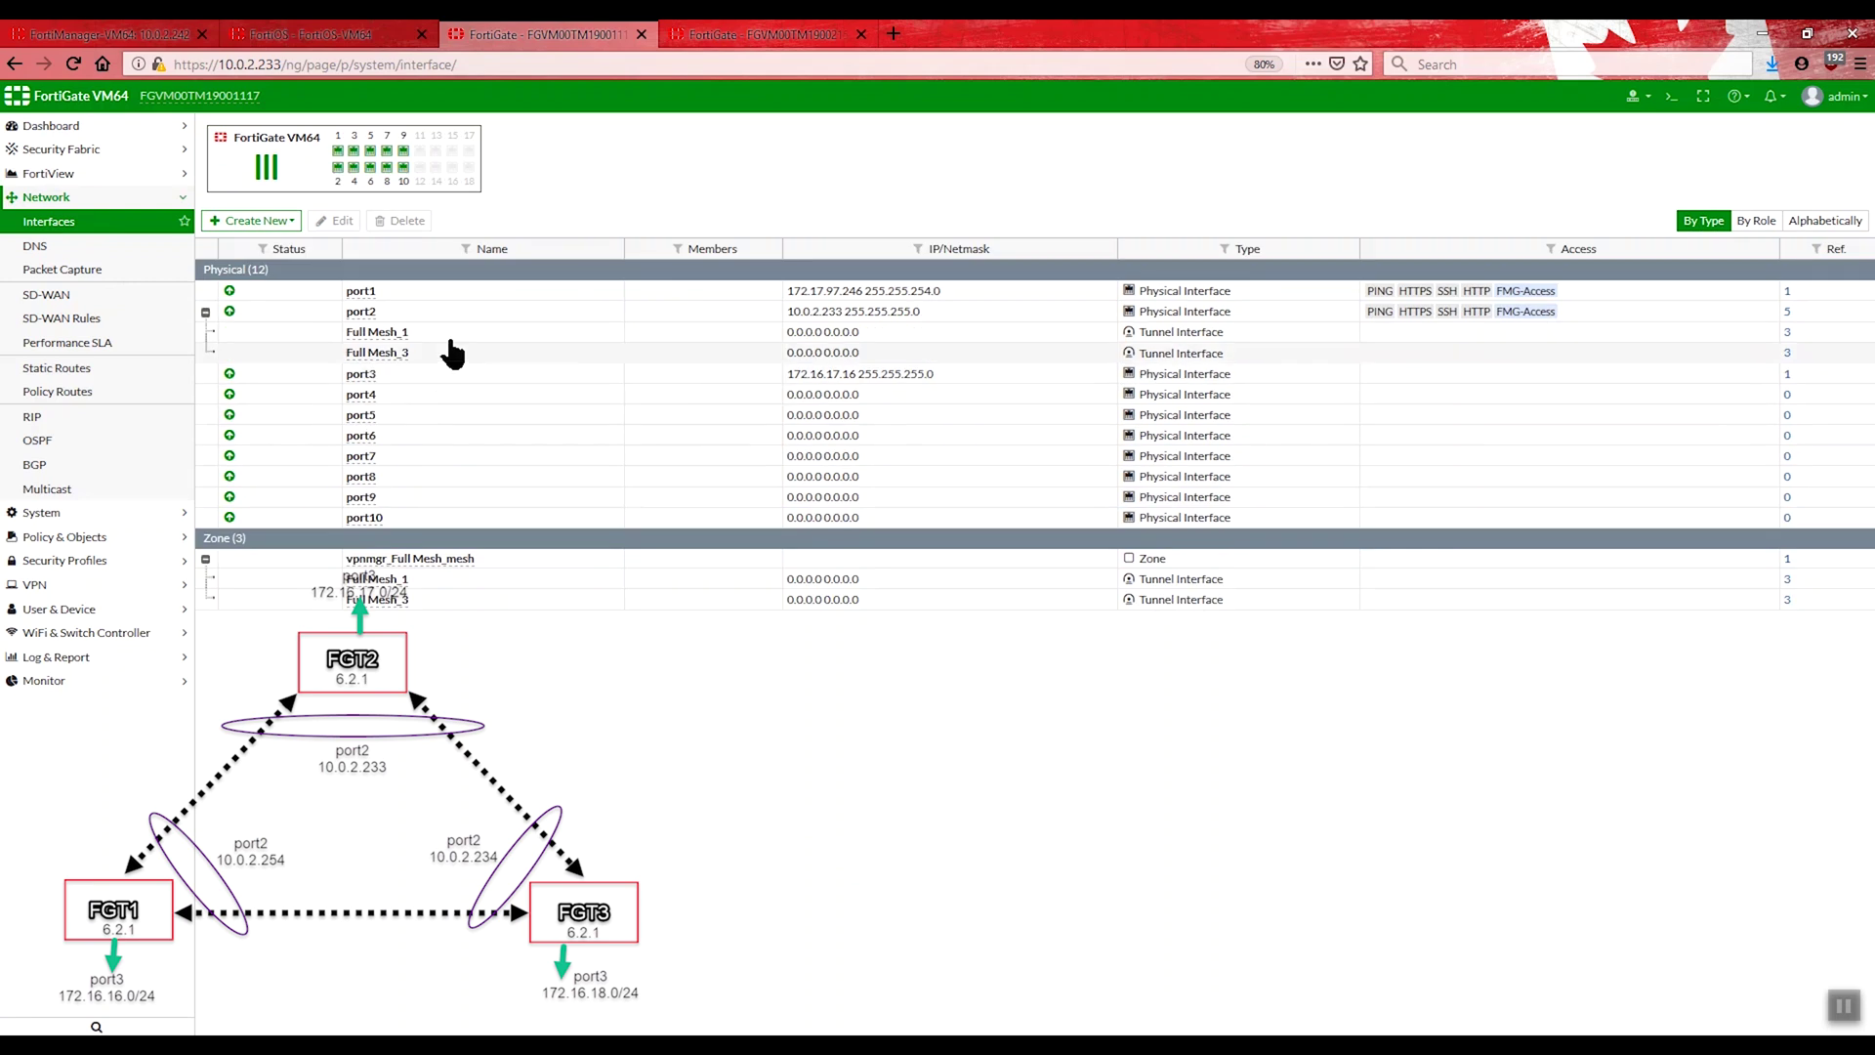
click(723, 35)
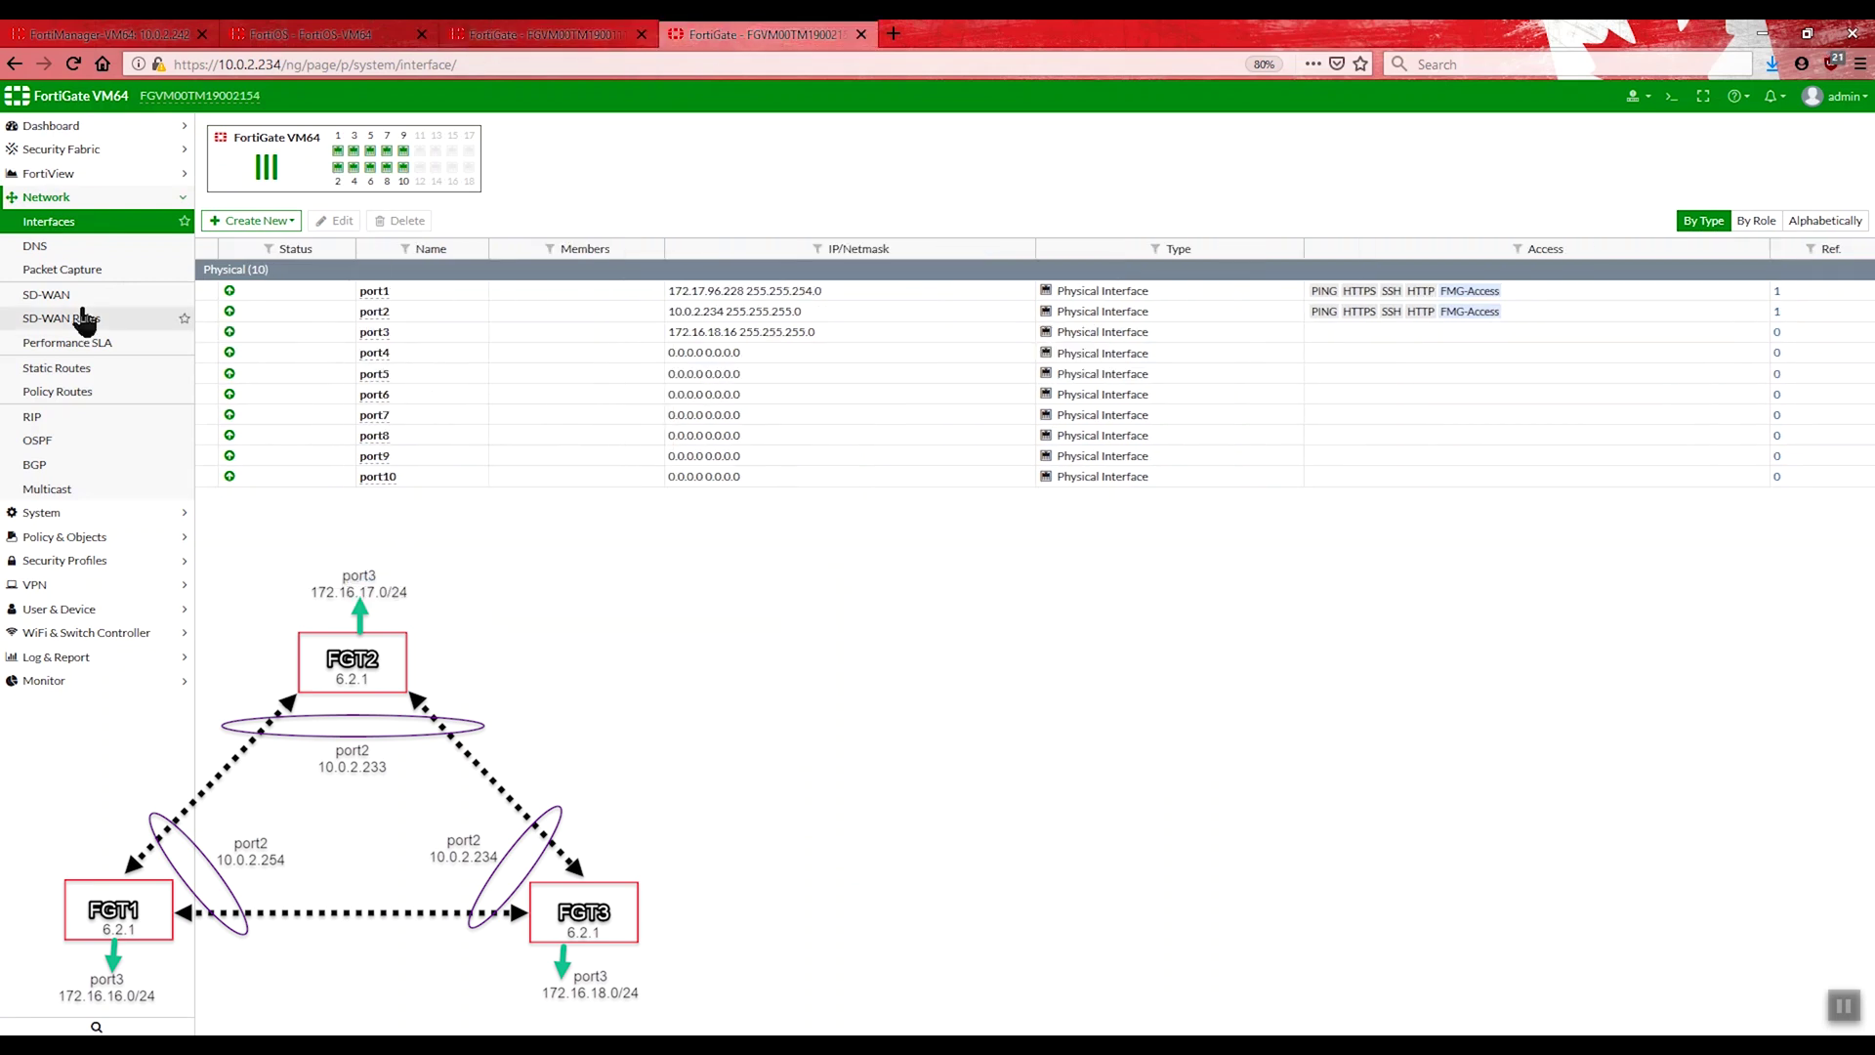
click(73, 223)
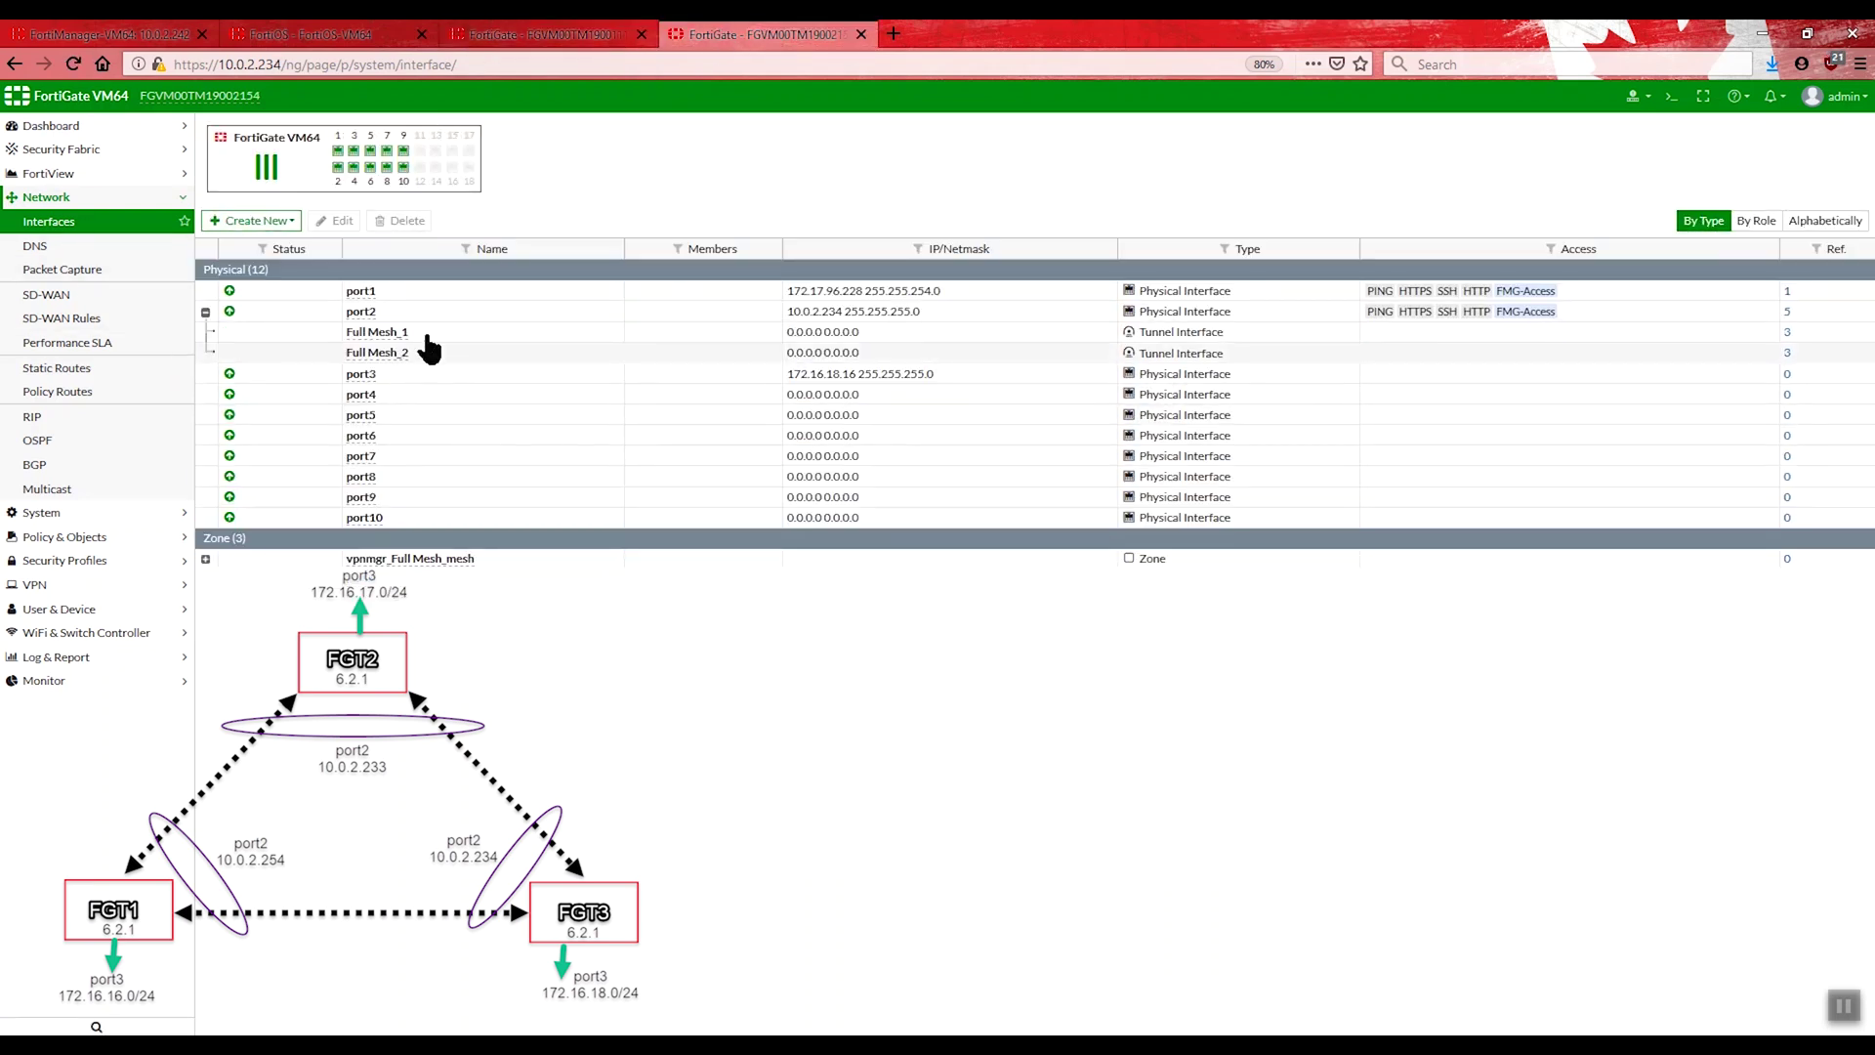
Step: Check IPsec Monitor on FortiOS-VM64, 10.0.2.233 and 10.0.2.234, finding Full Mesh_3 still down
click(303, 34)
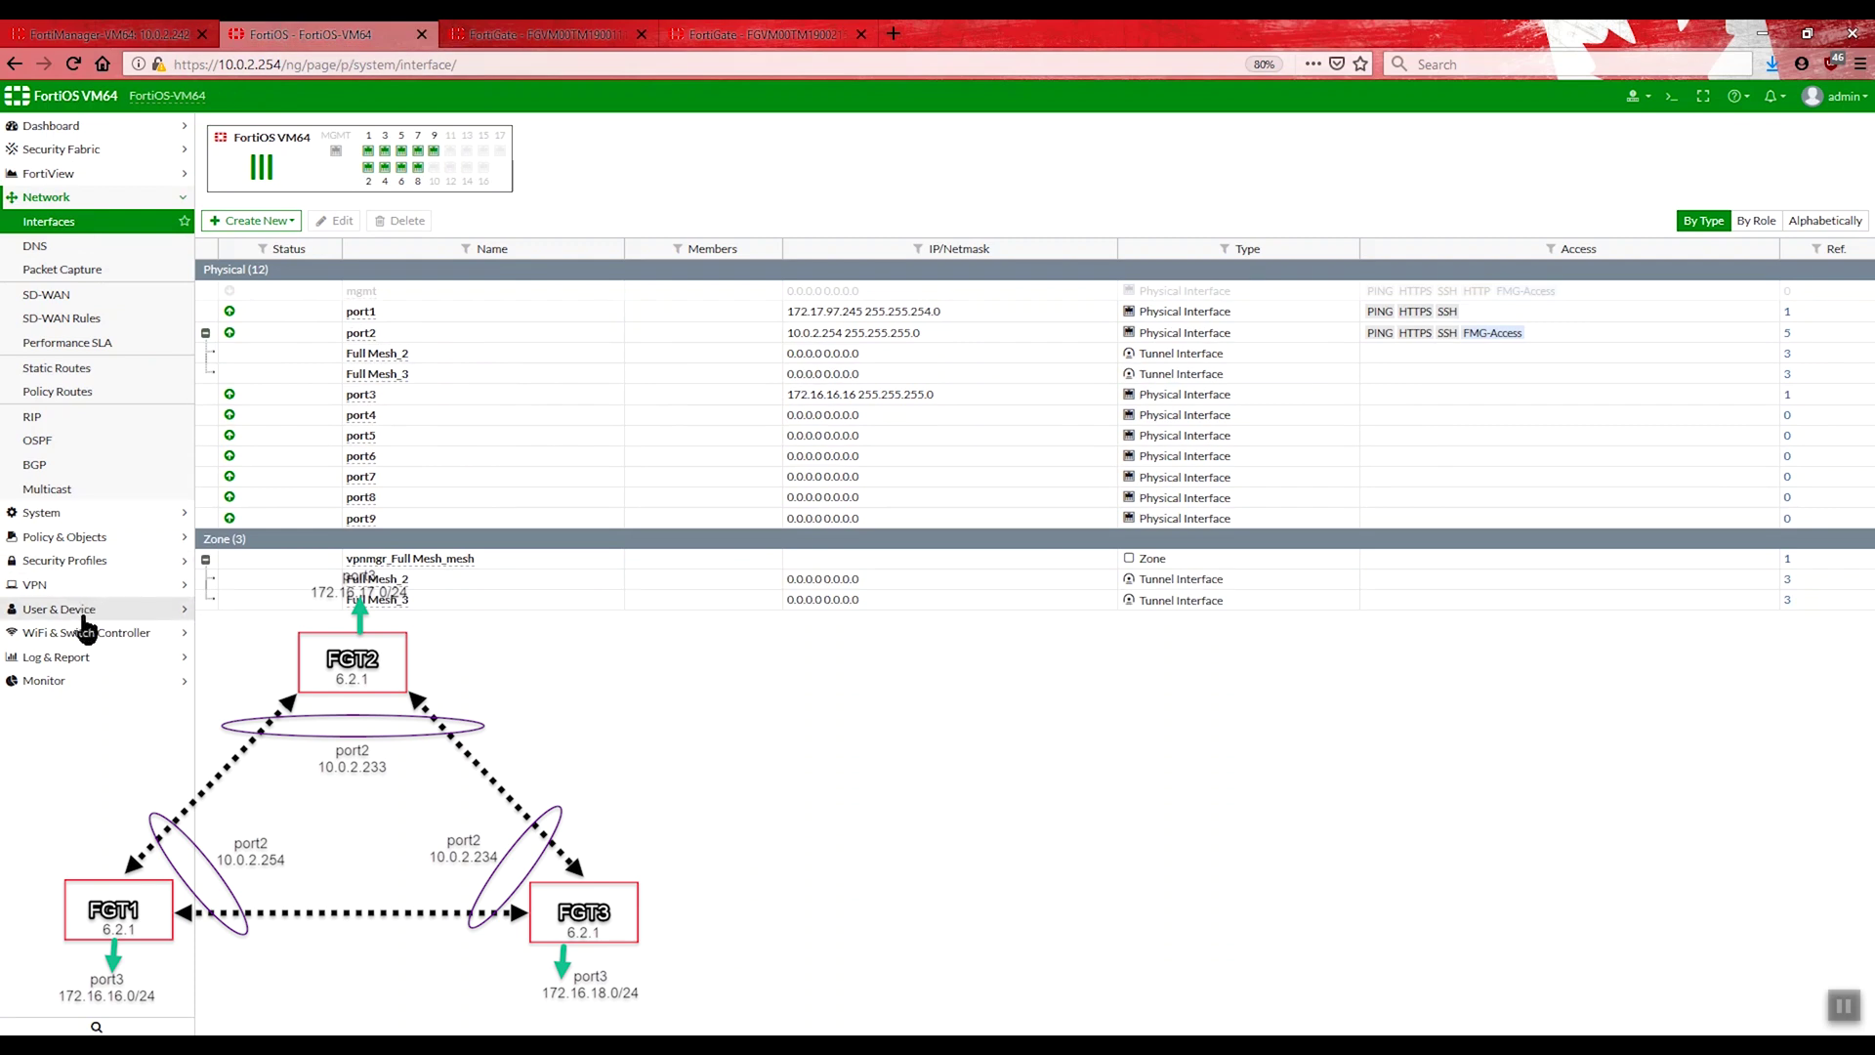
click(98, 584)
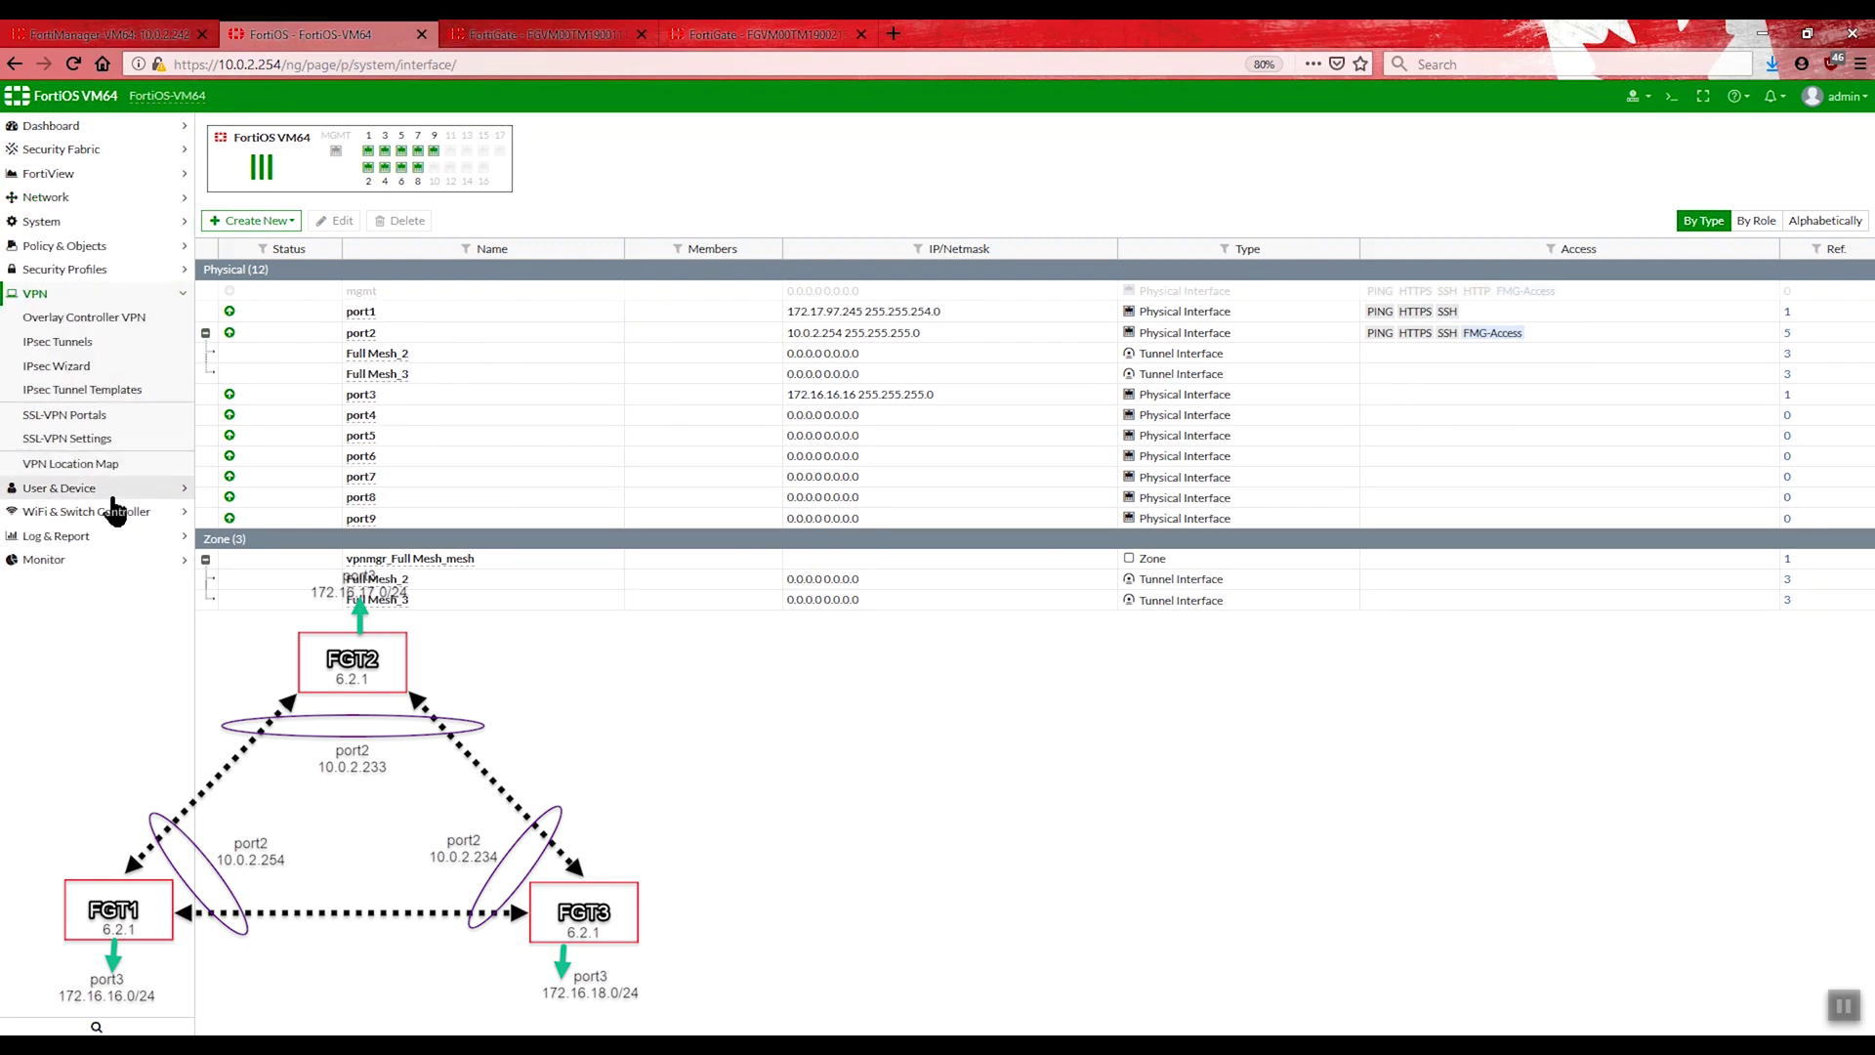
click(86, 559)
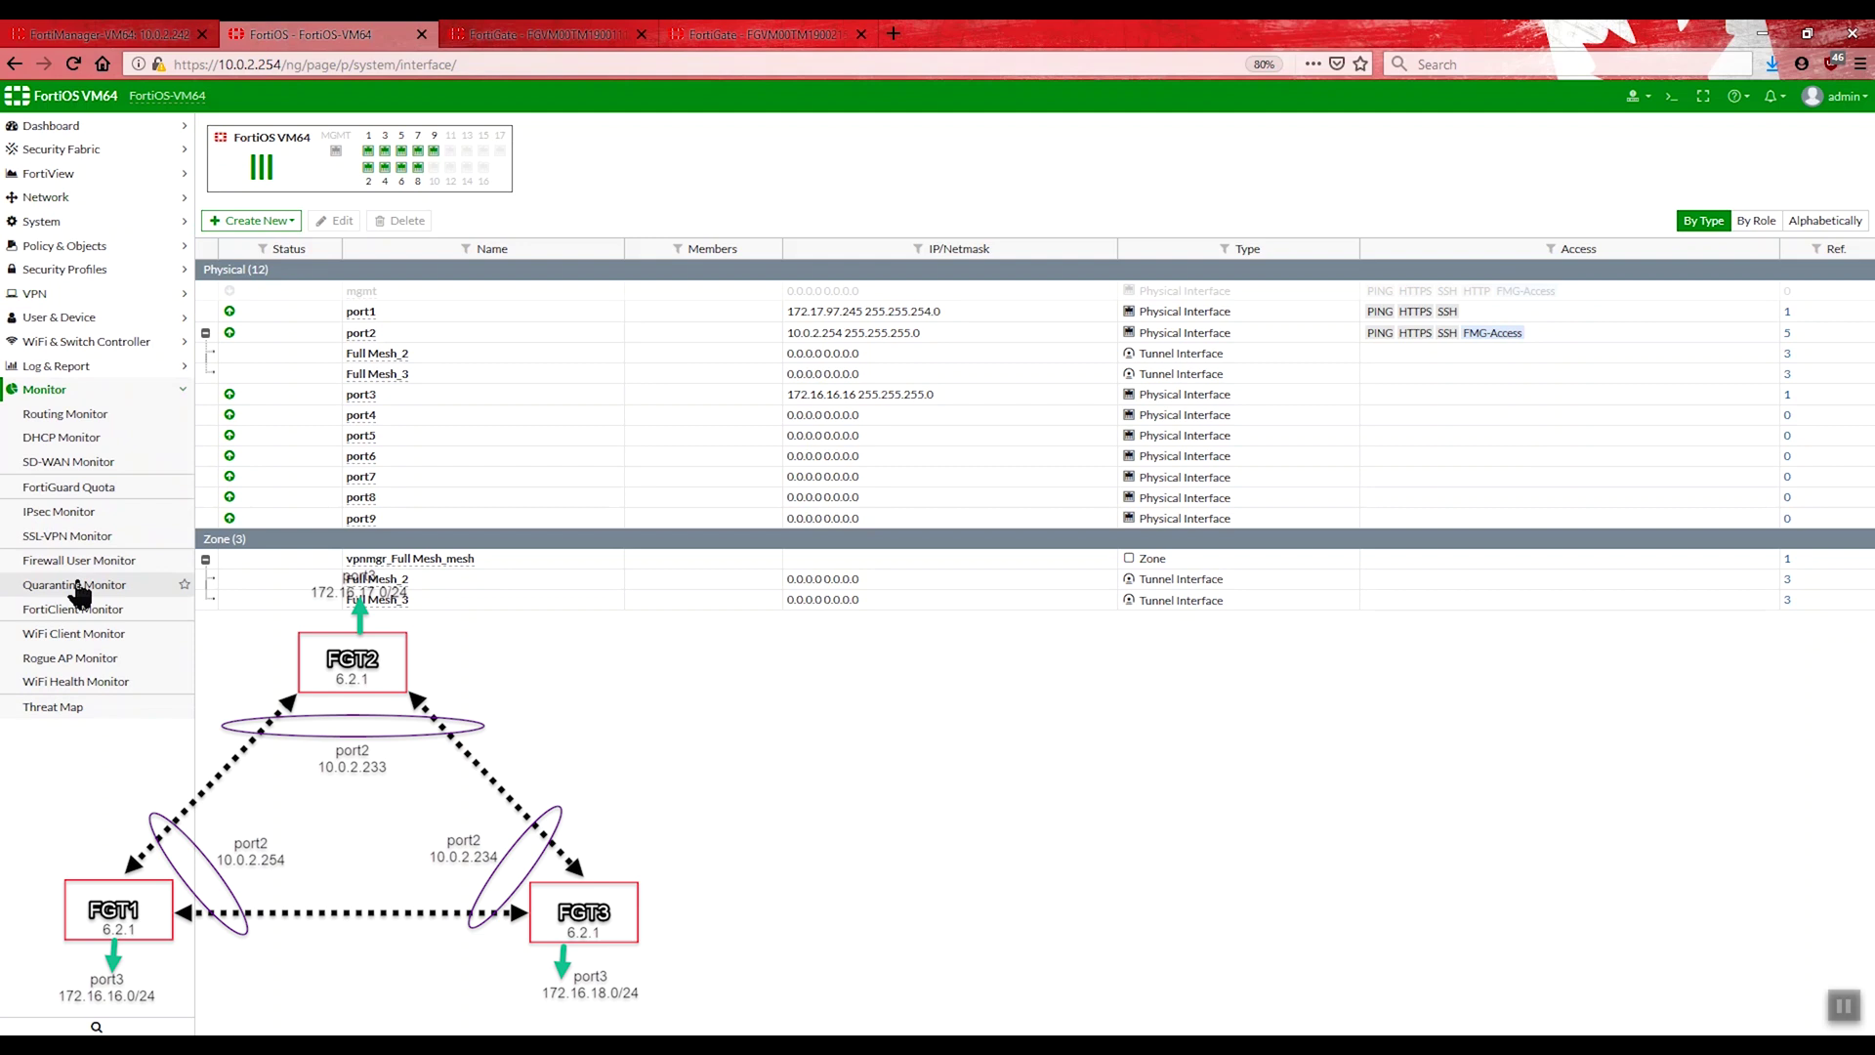
click(97, 511)
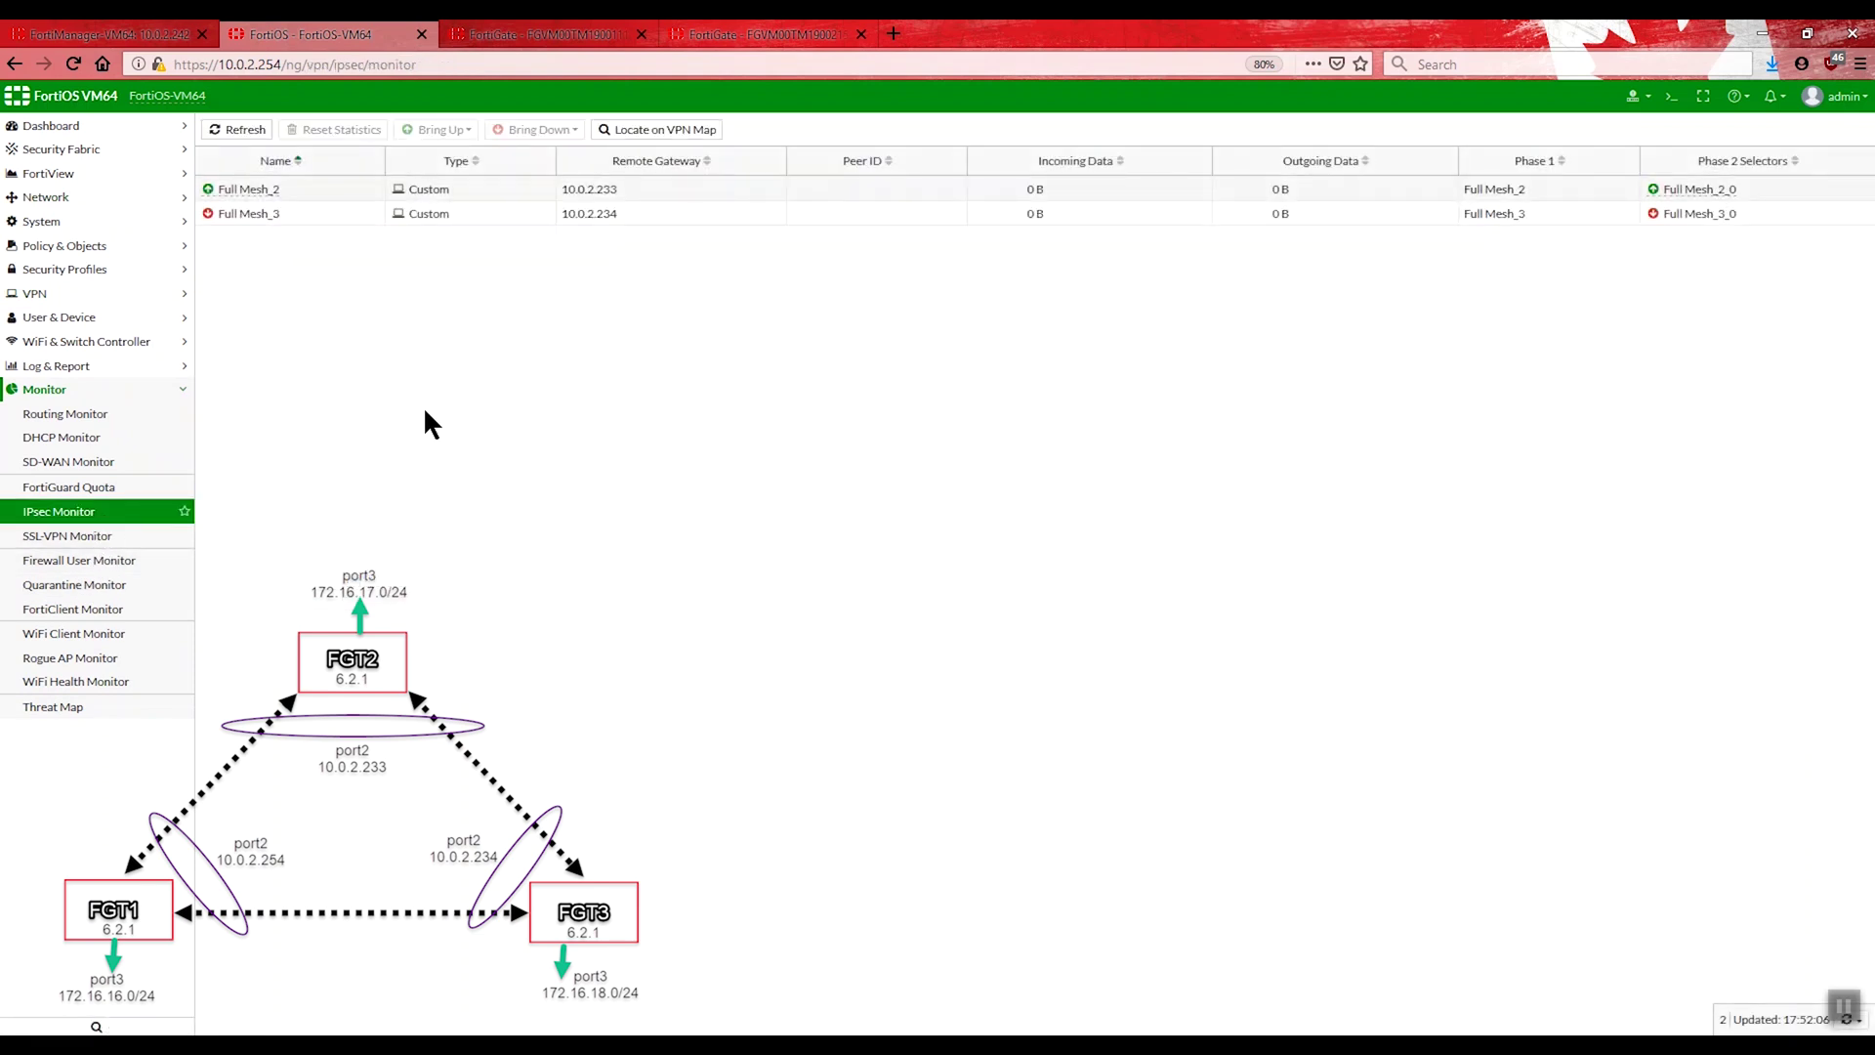
click(520, 37)
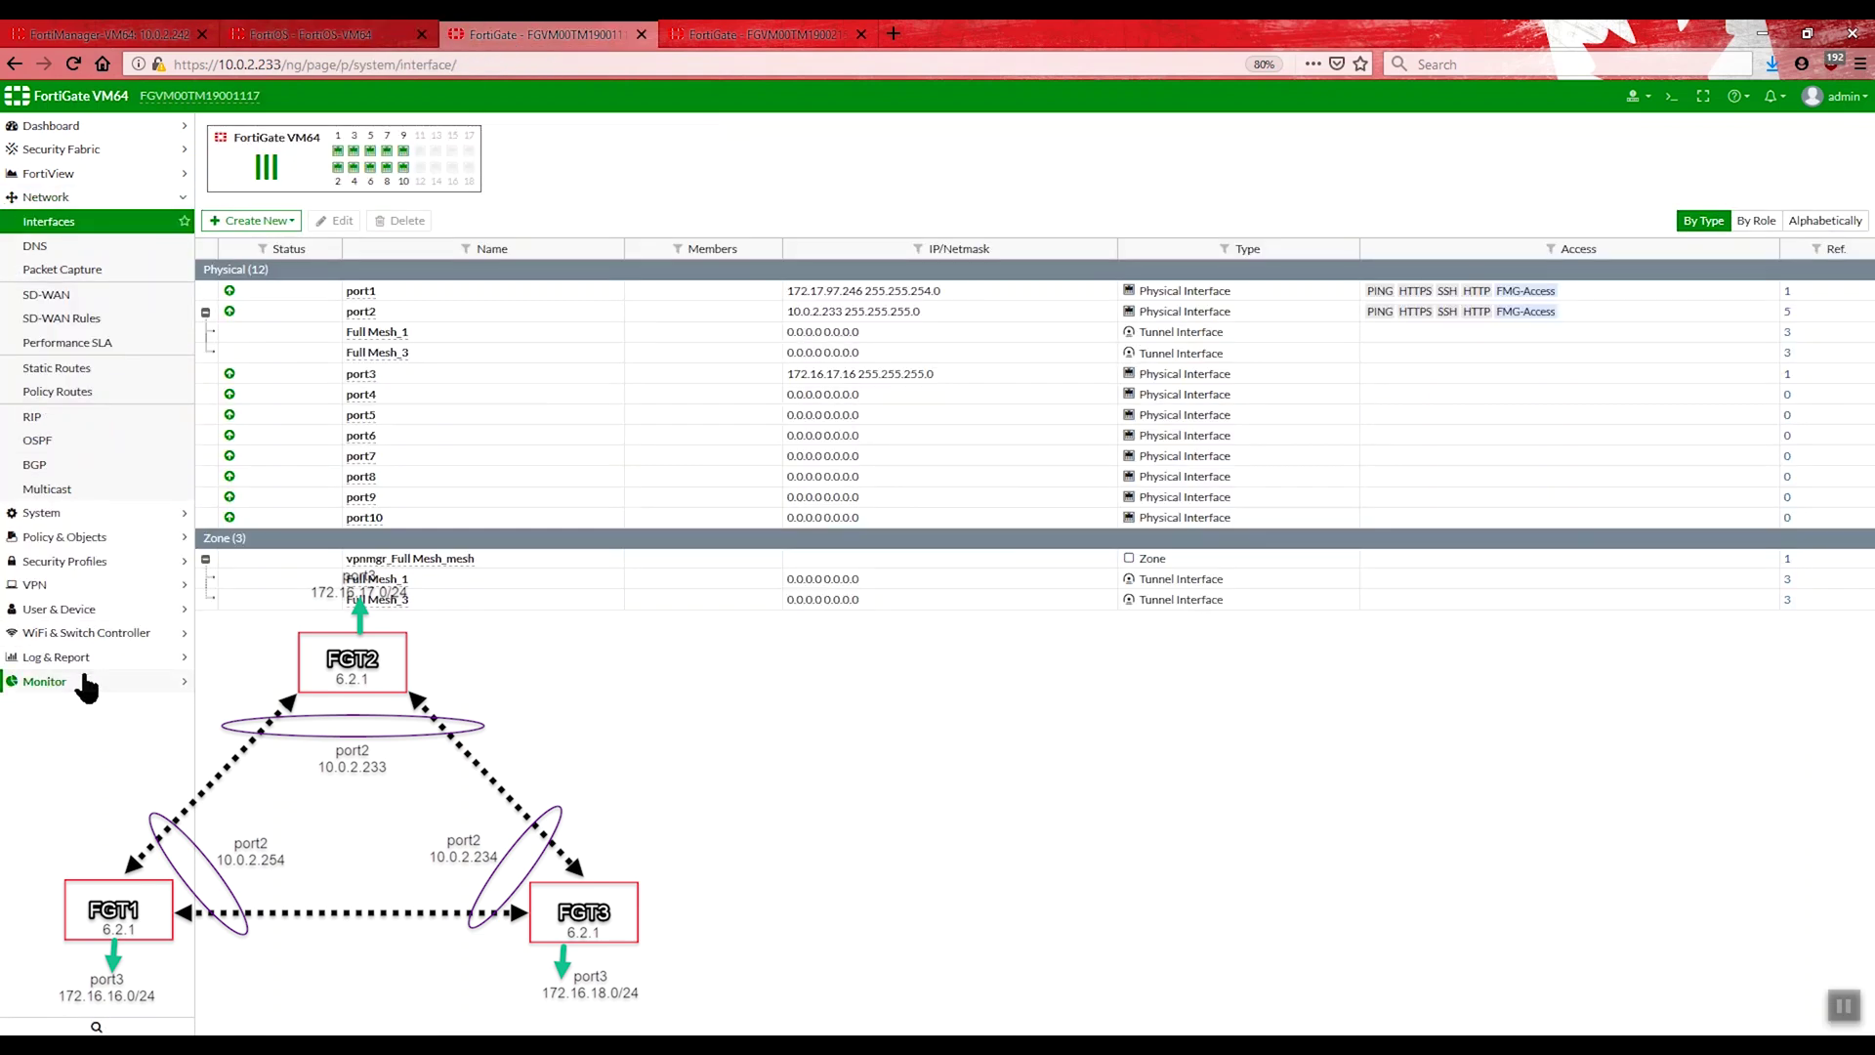
click(86, 511)
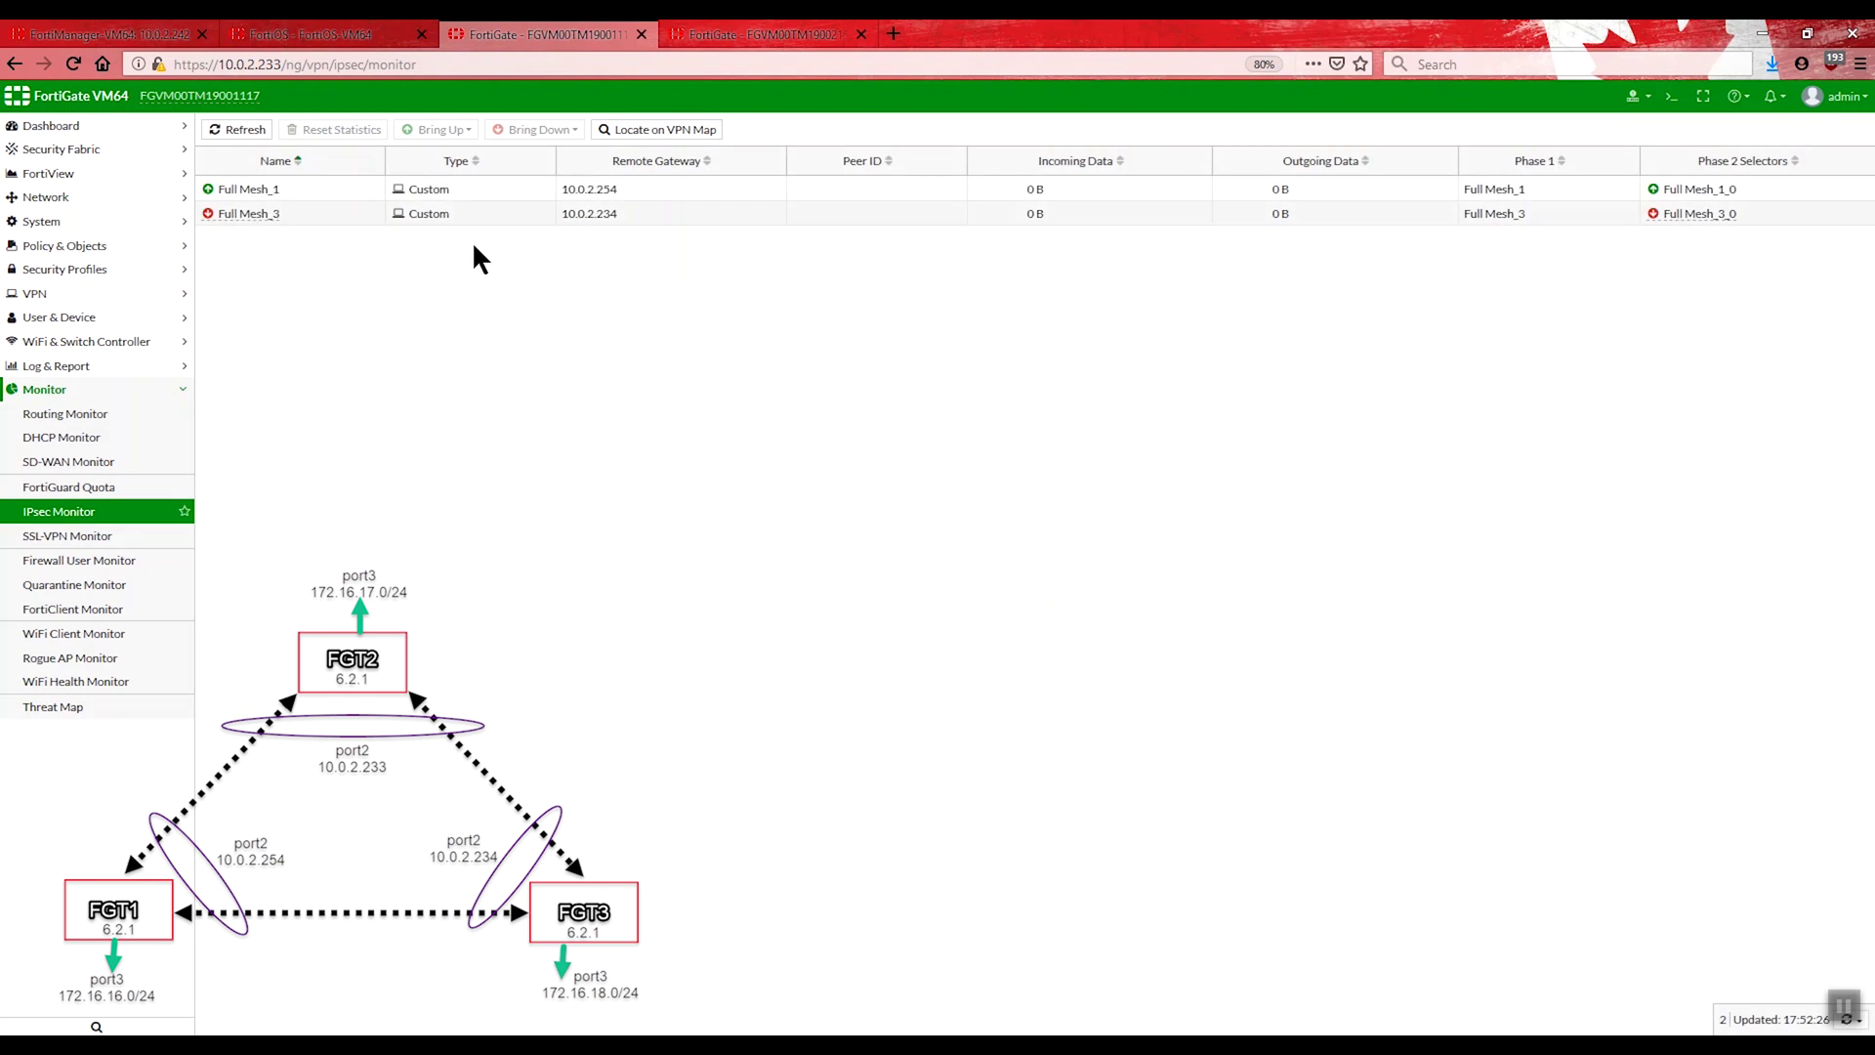
click(703, 35)
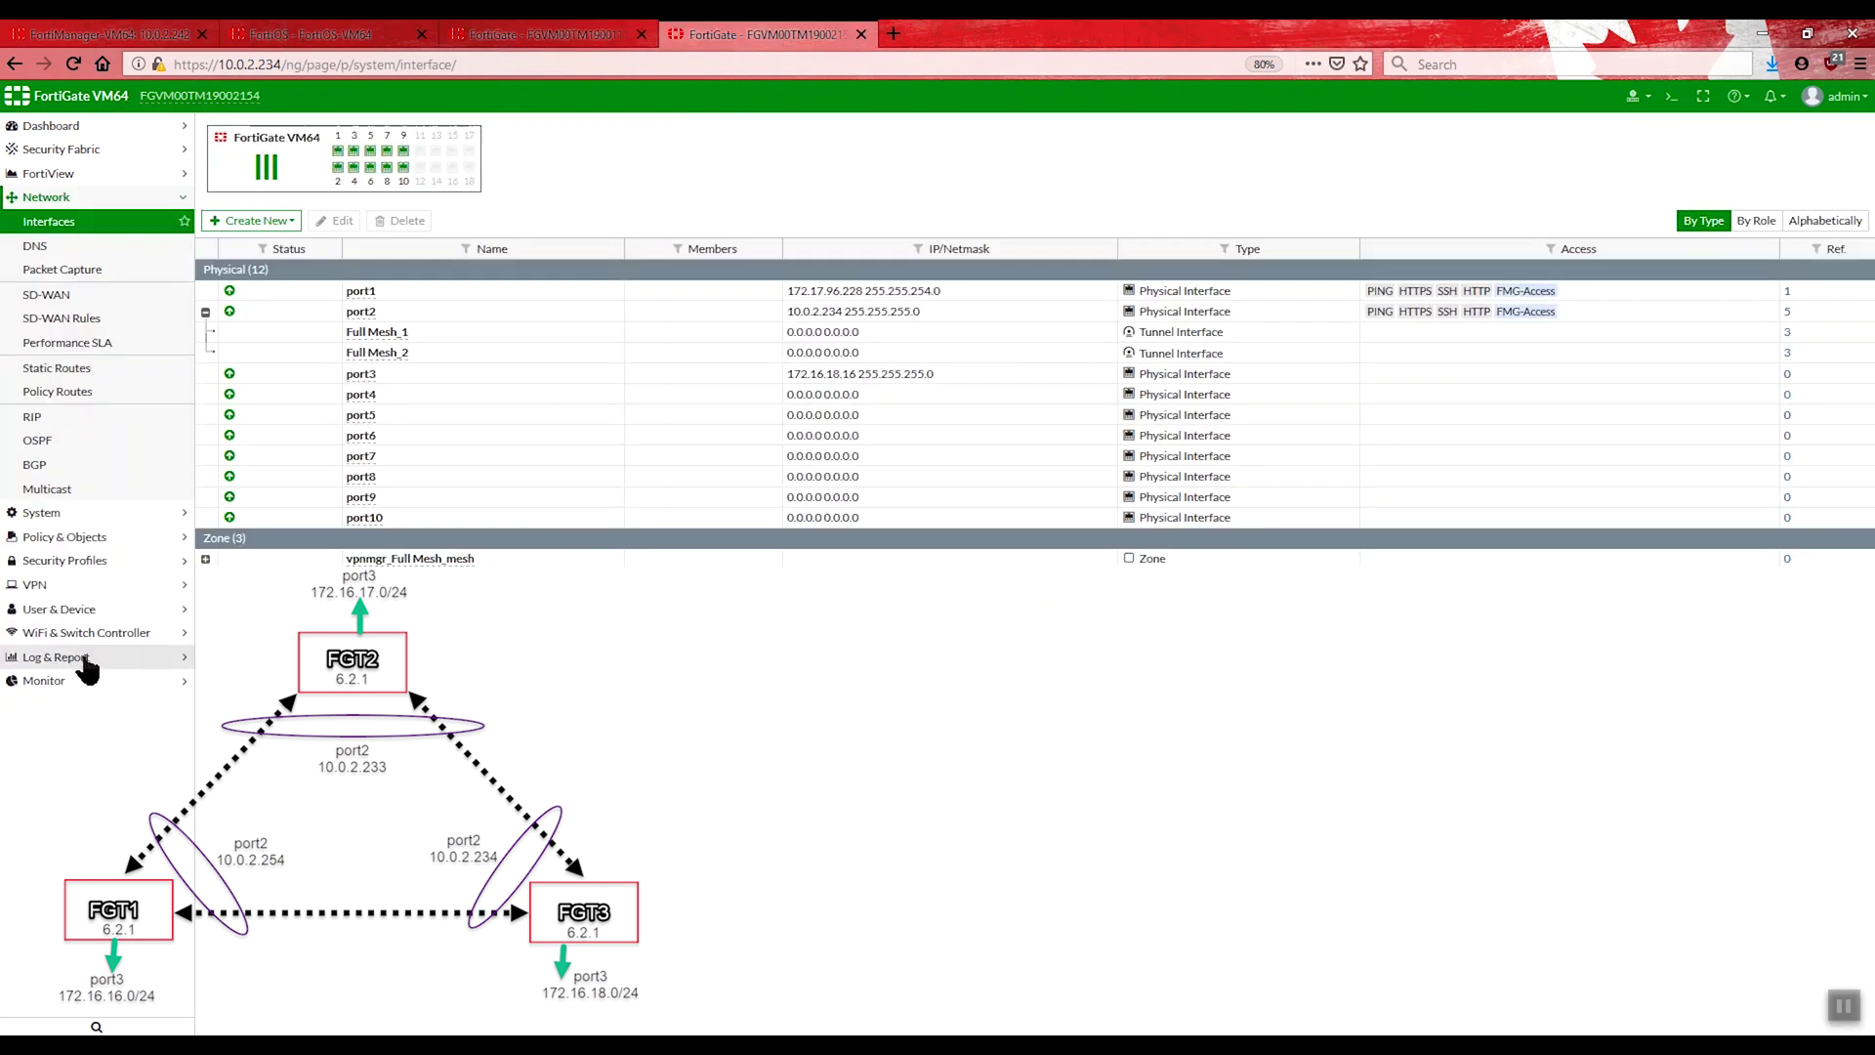
click(83, 610)
click(71, 576)
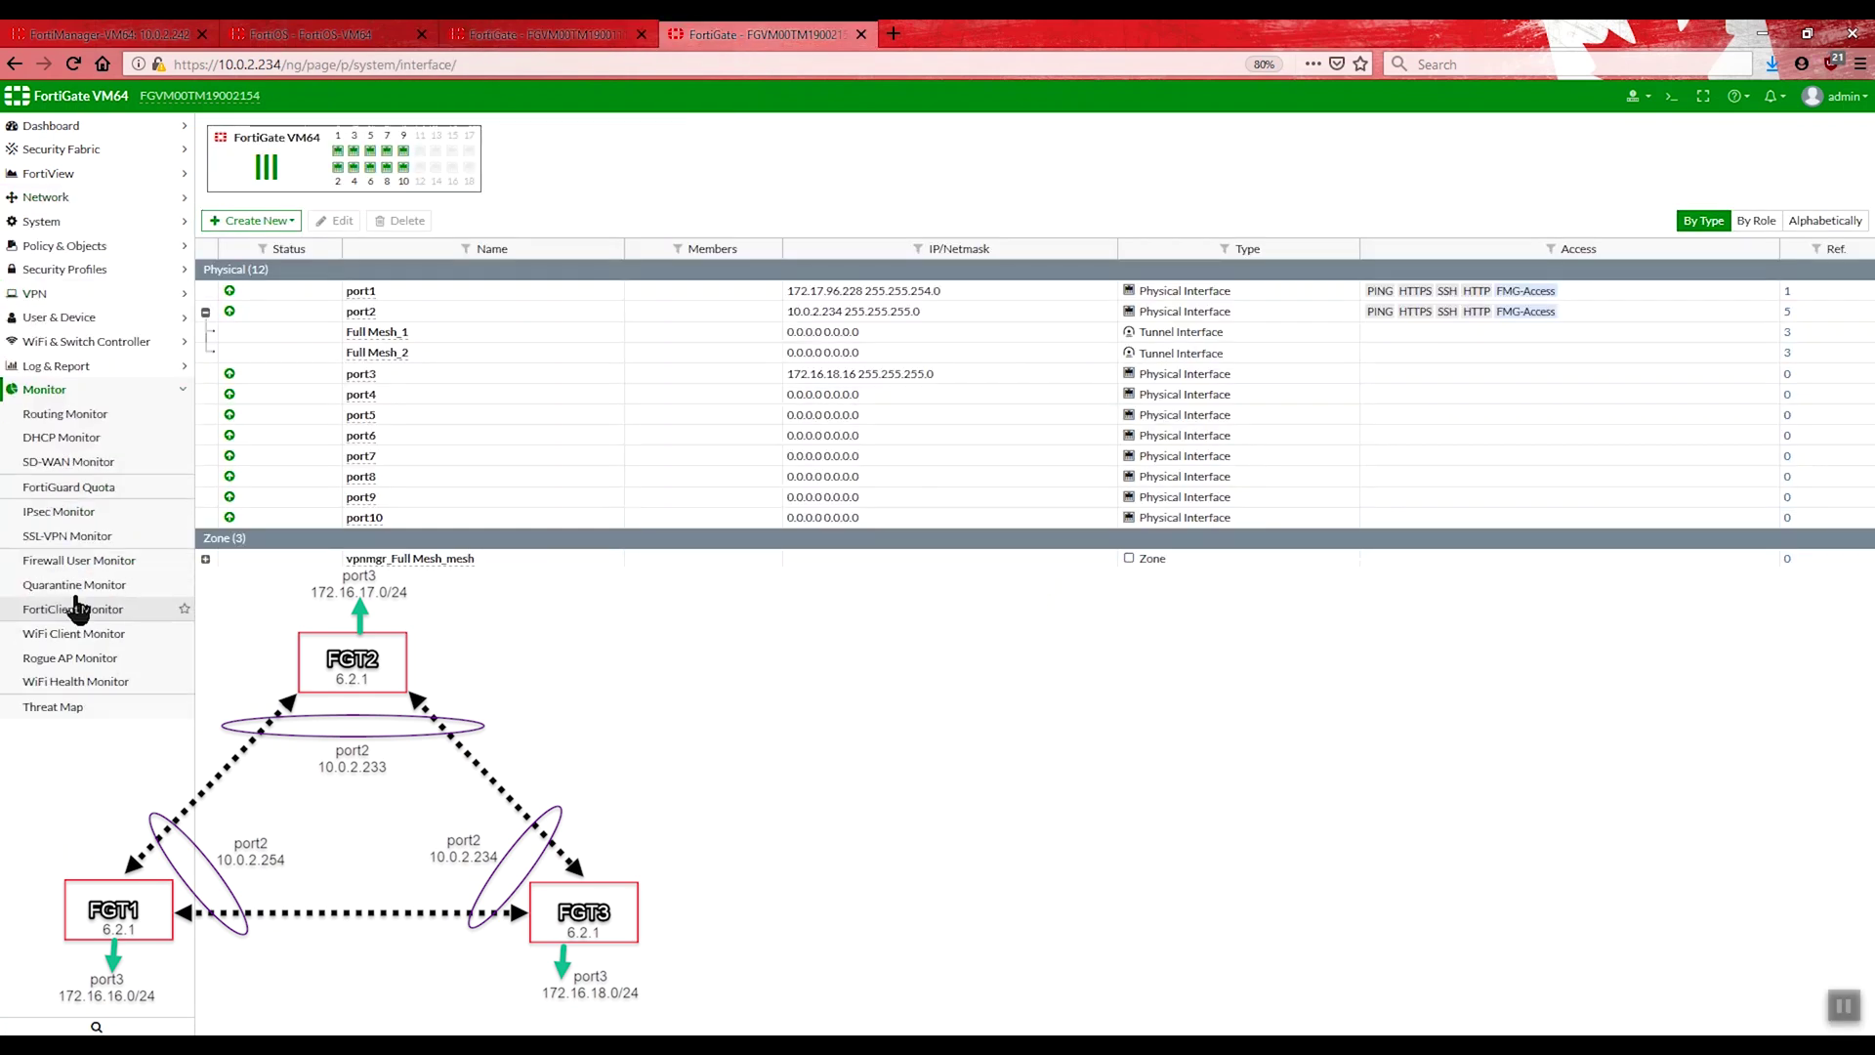
click(149, 511)
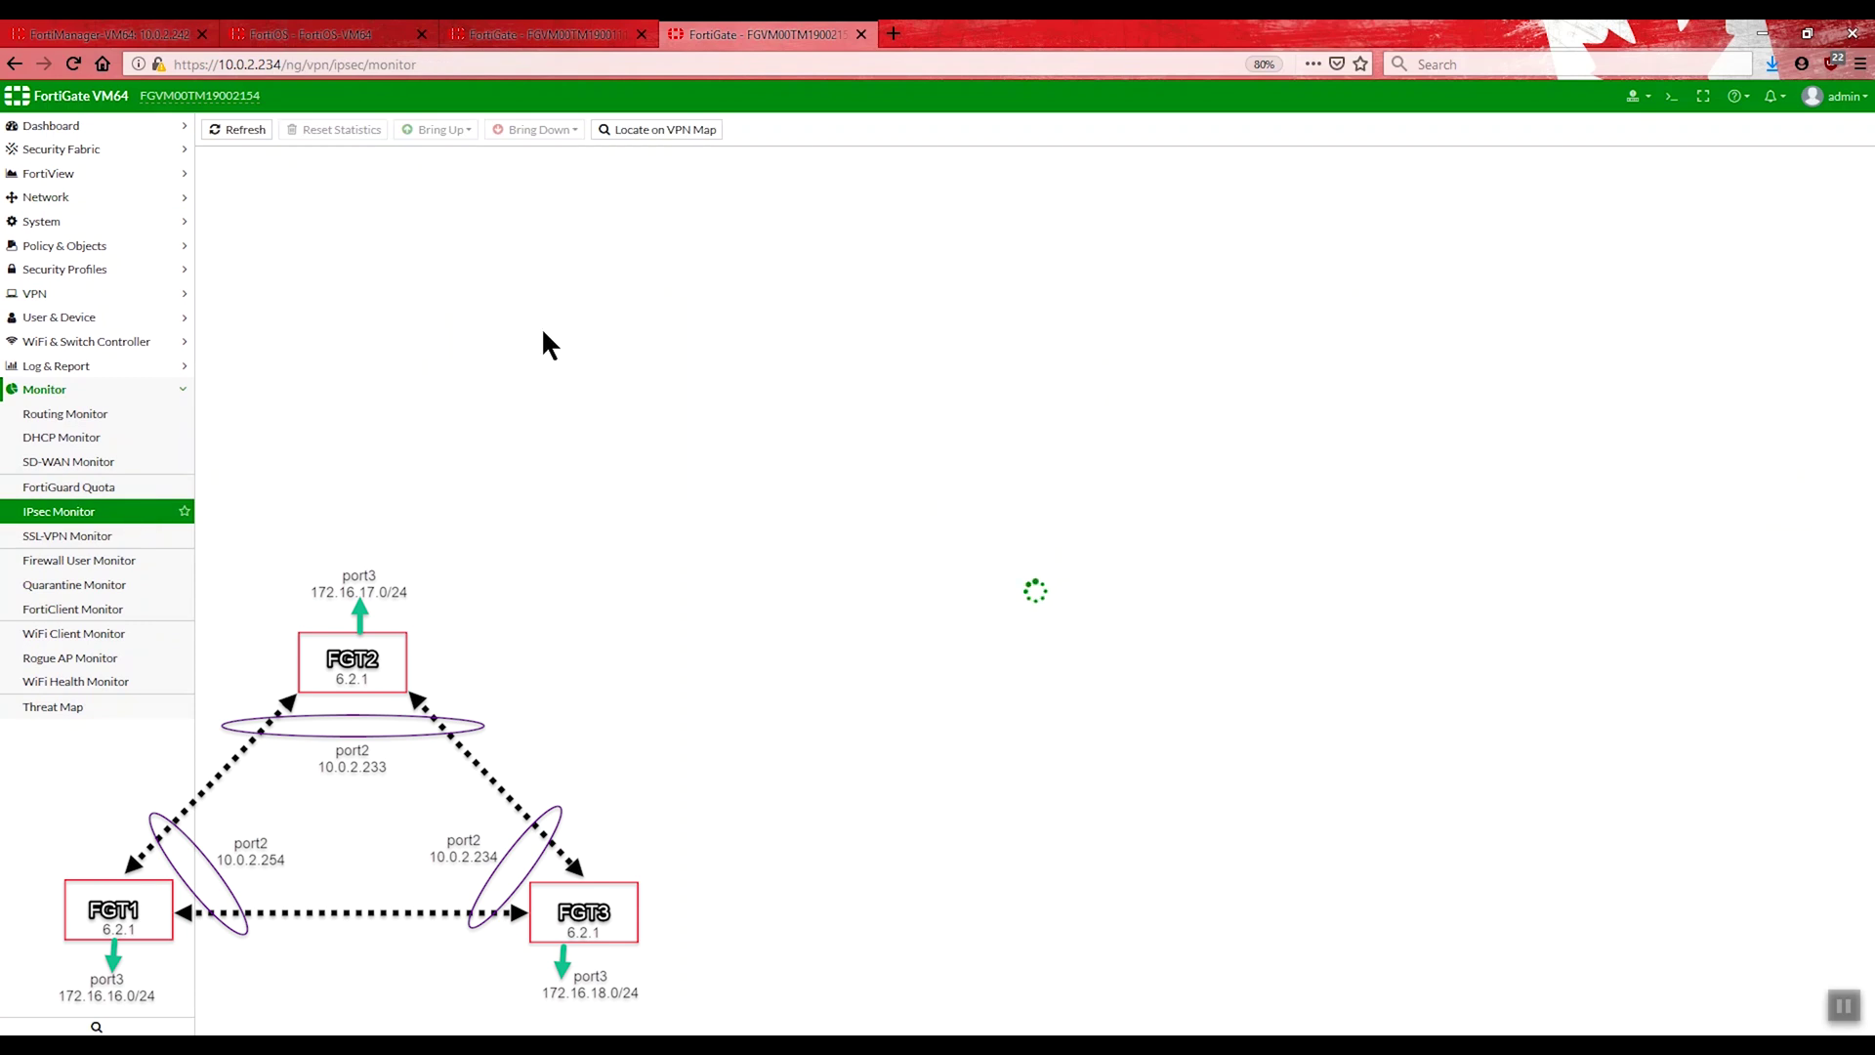
click(127, 36)
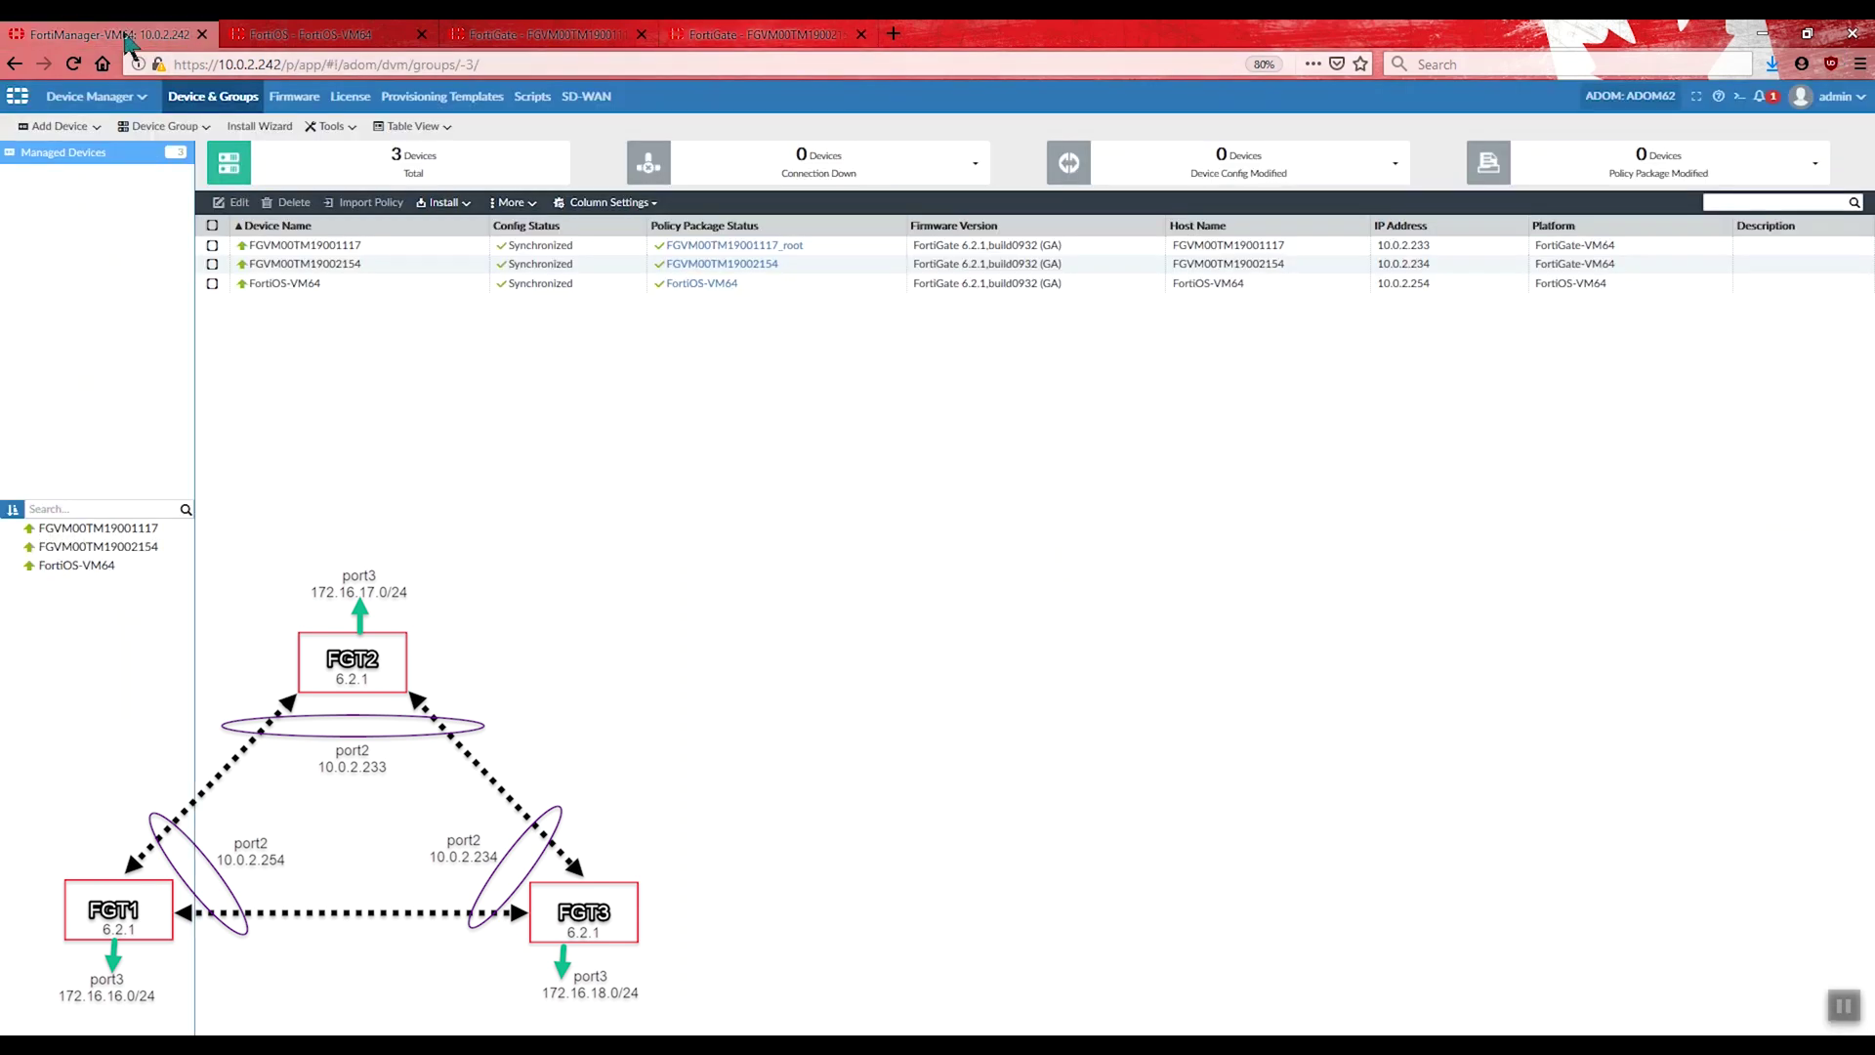
Step: Add policy 2 to FGVM00TM19002154's package from port3 to vpnmgr_Full Mesh_mesh with Accept
click(98, 96)
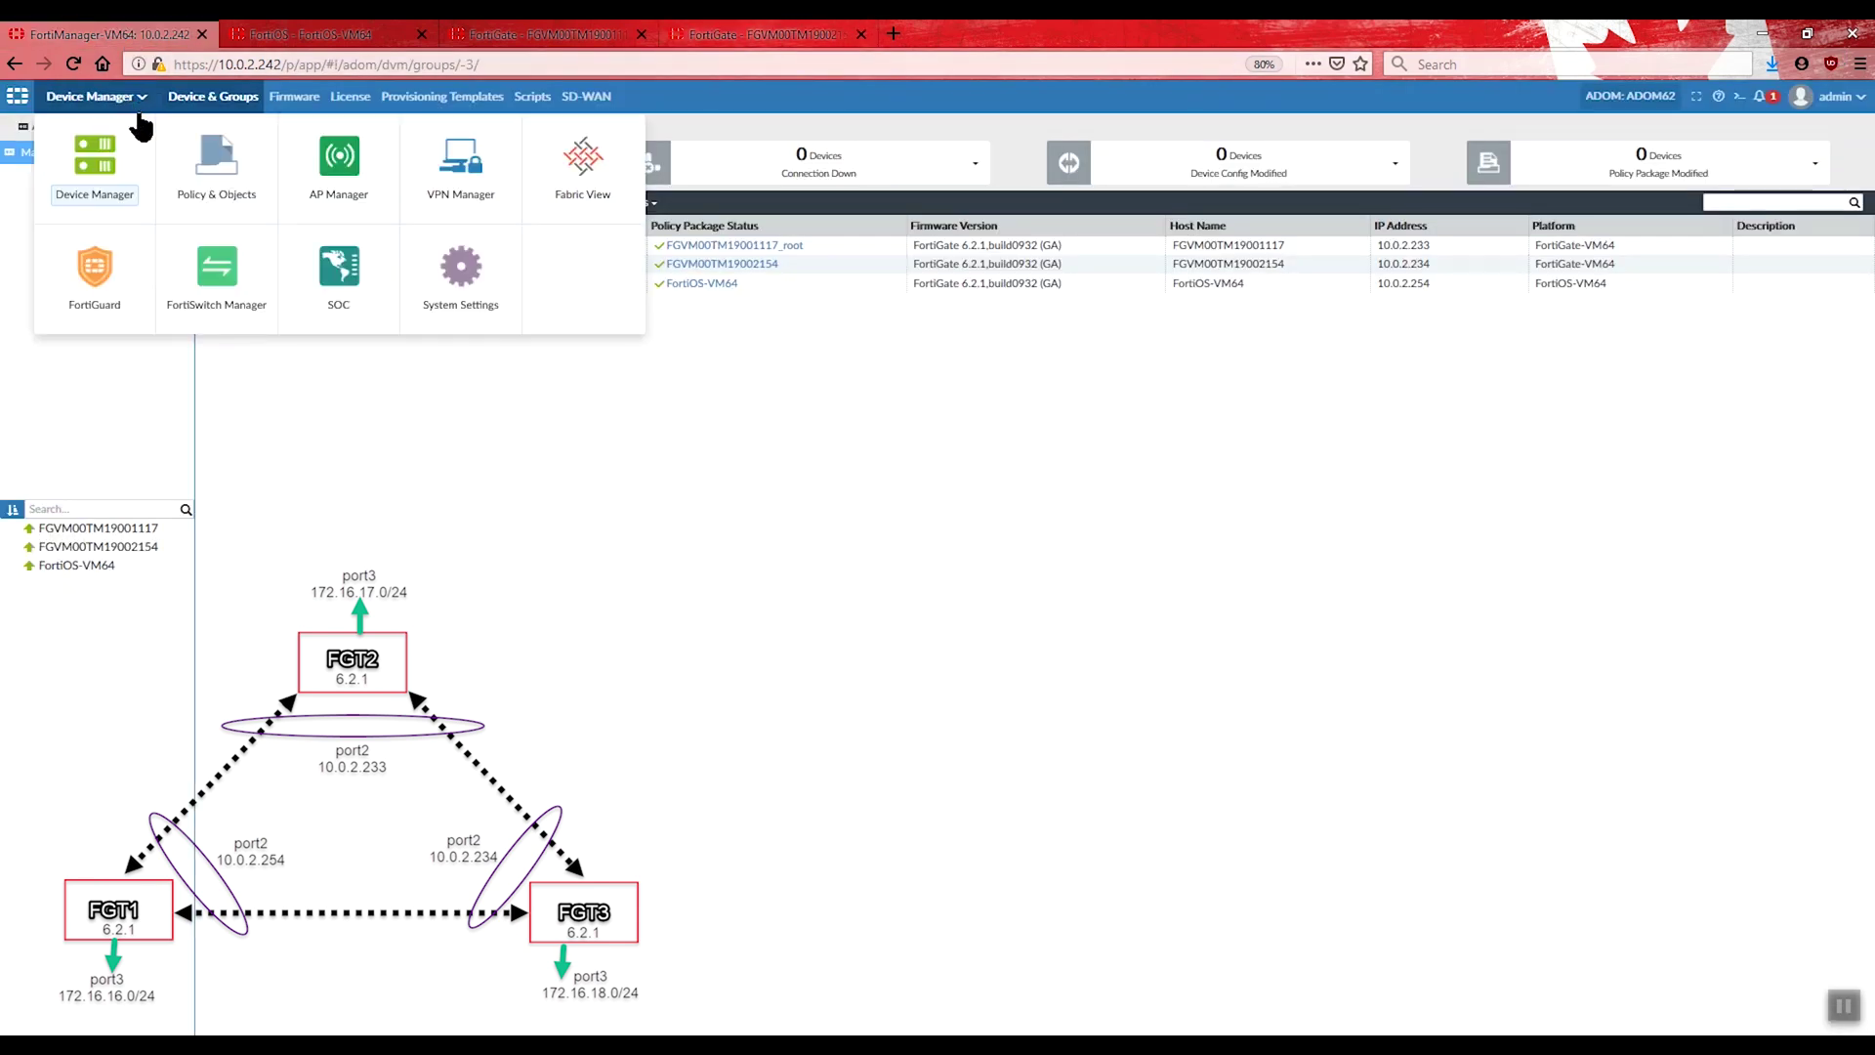
click(256, 196)
click(92, 232)
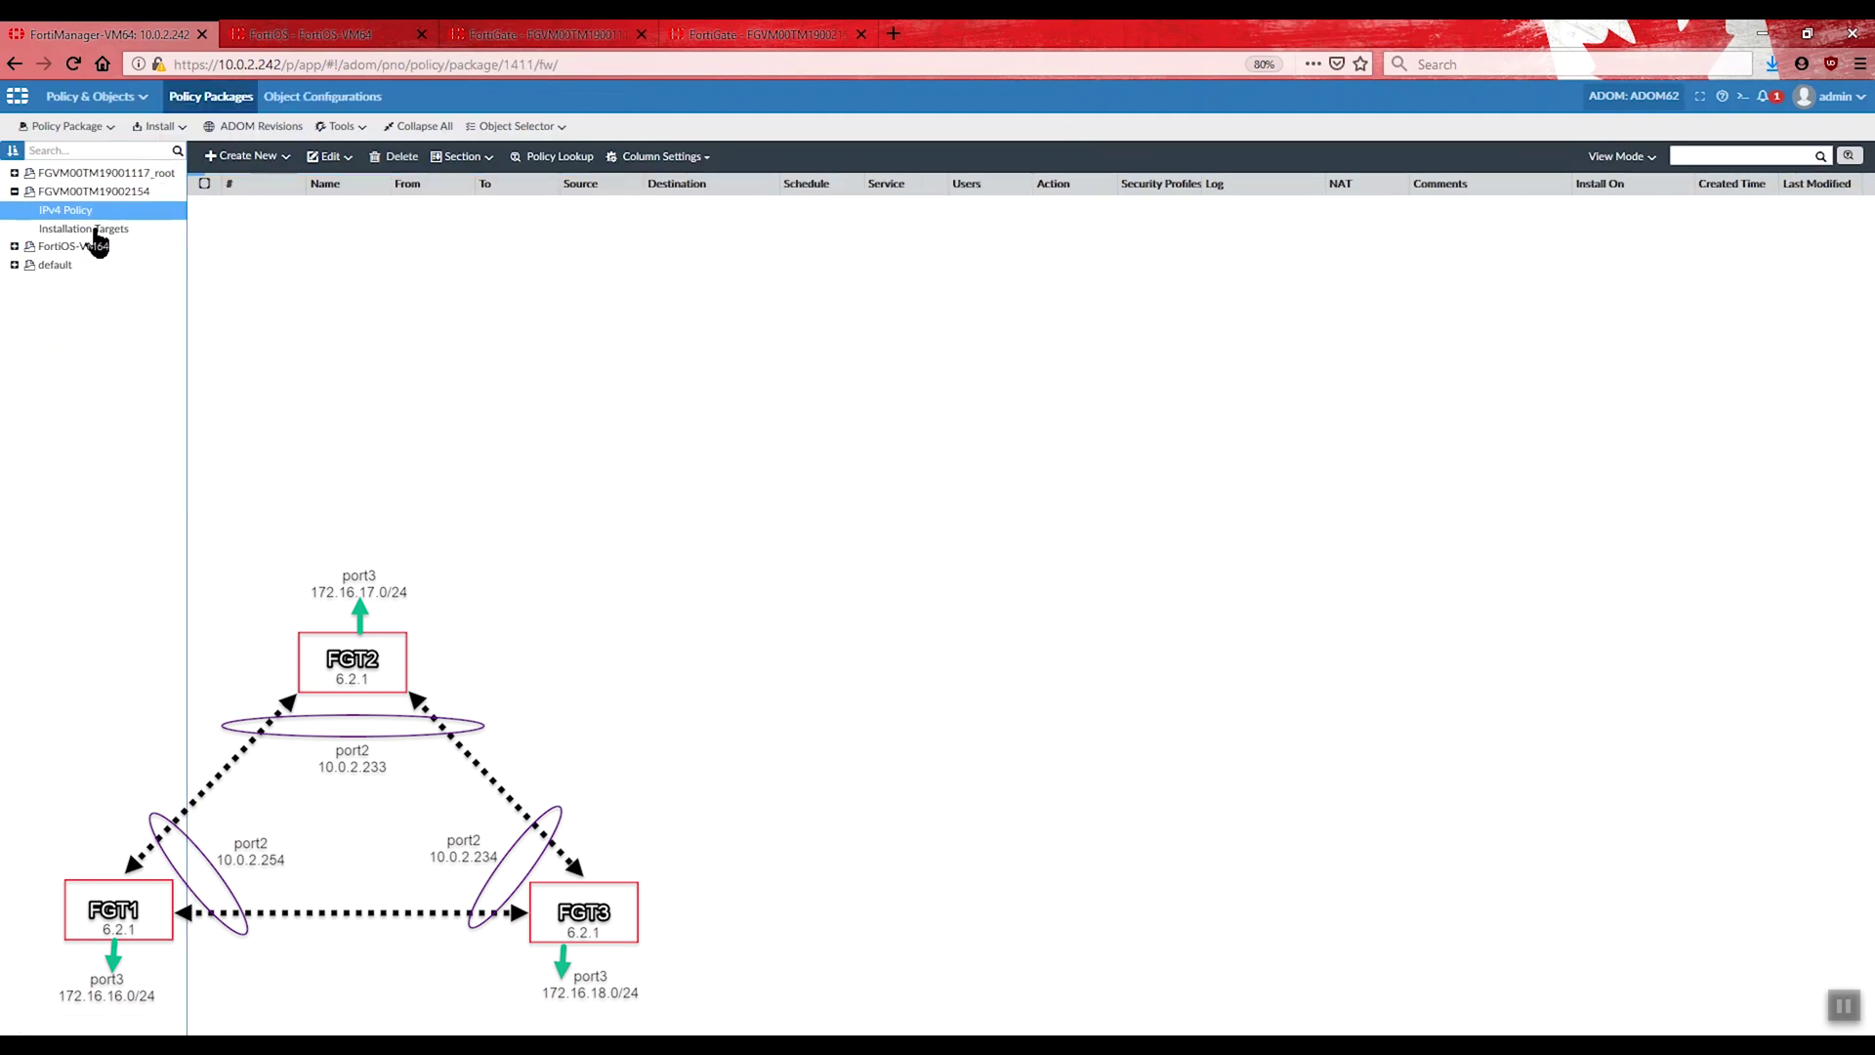
click(246, 156)
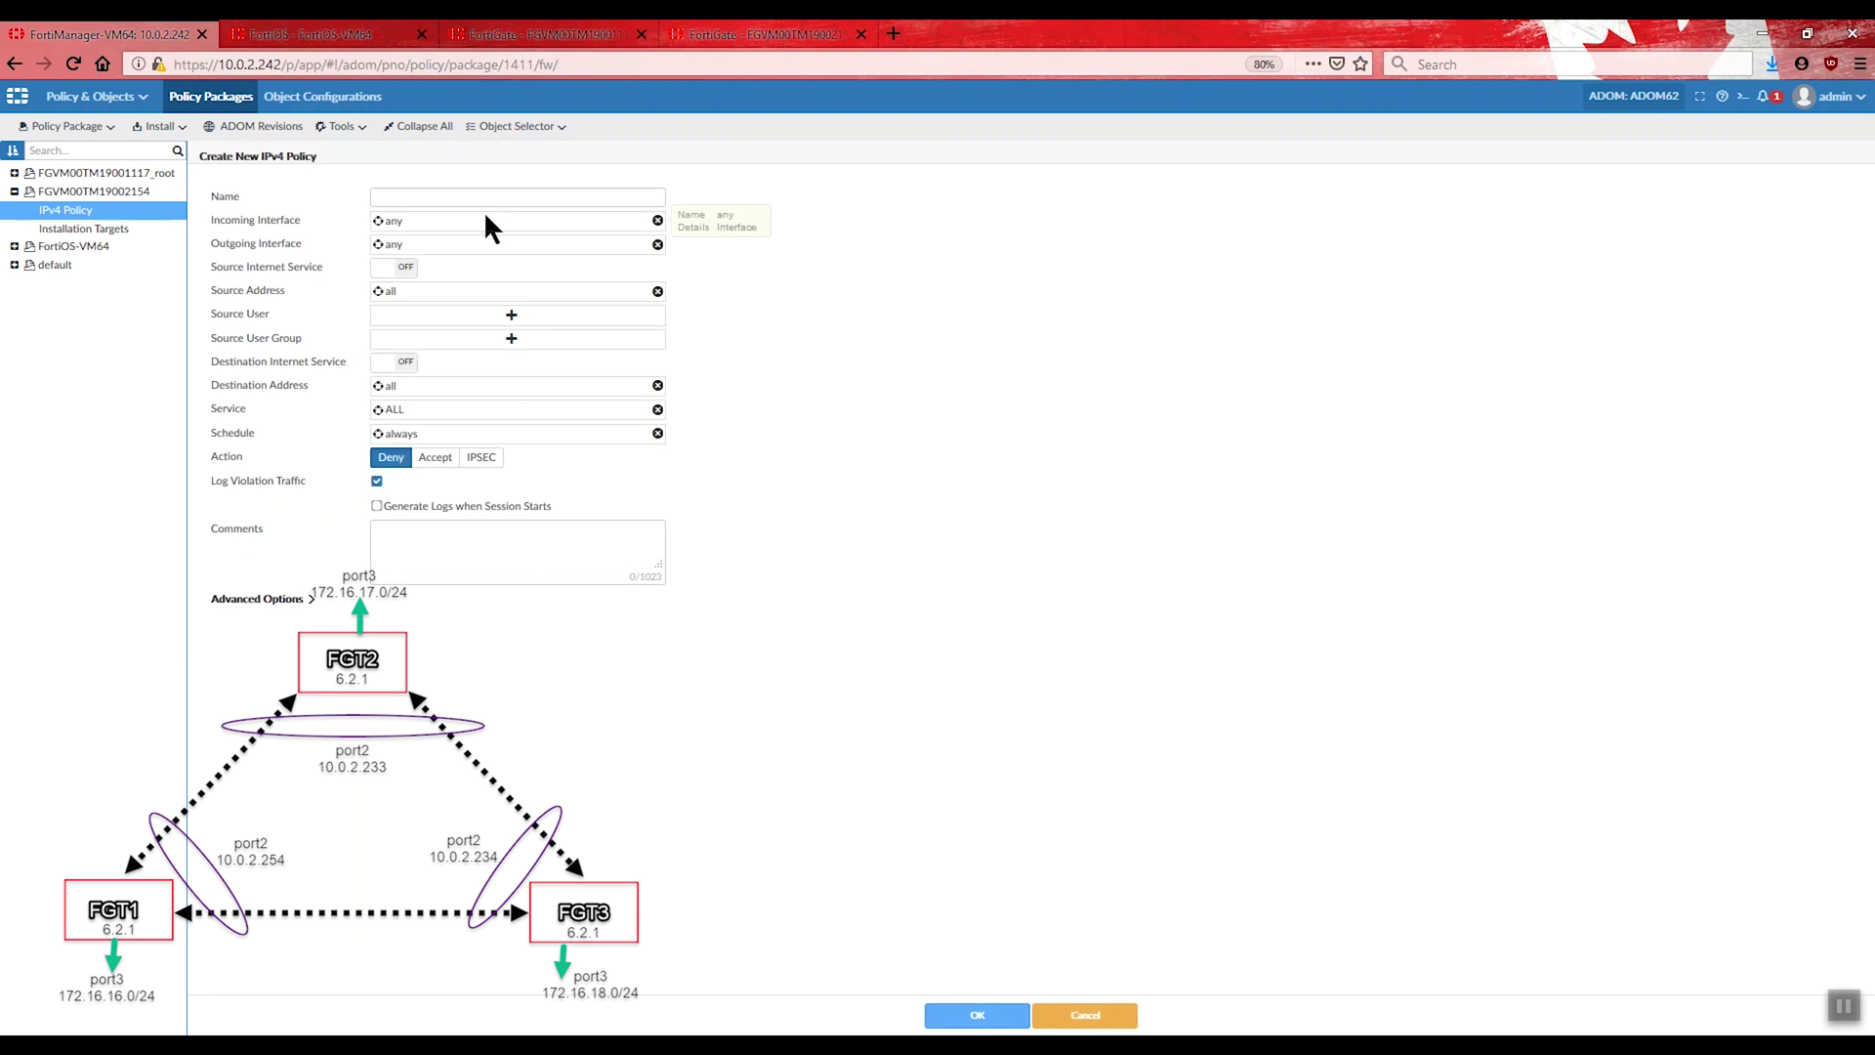
drag(1365, 401, 459, 244)
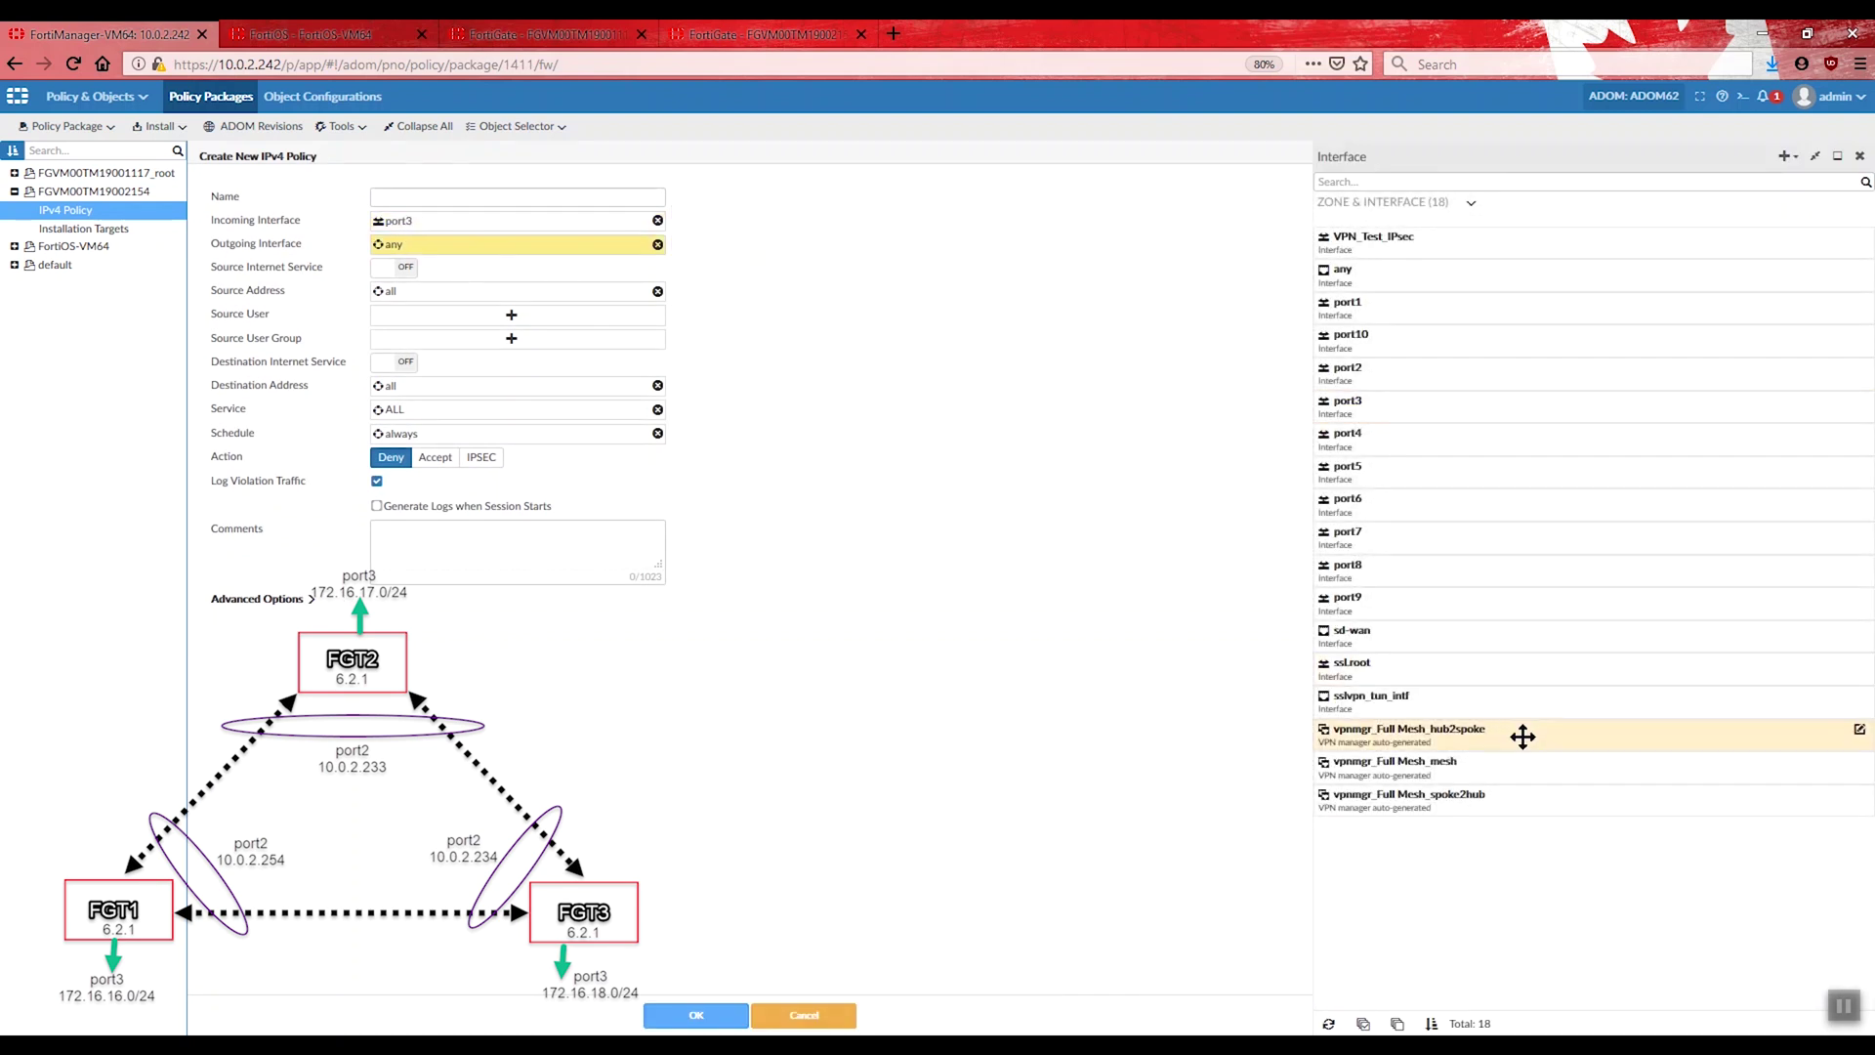
click(1470, 765)
click(436, 457)
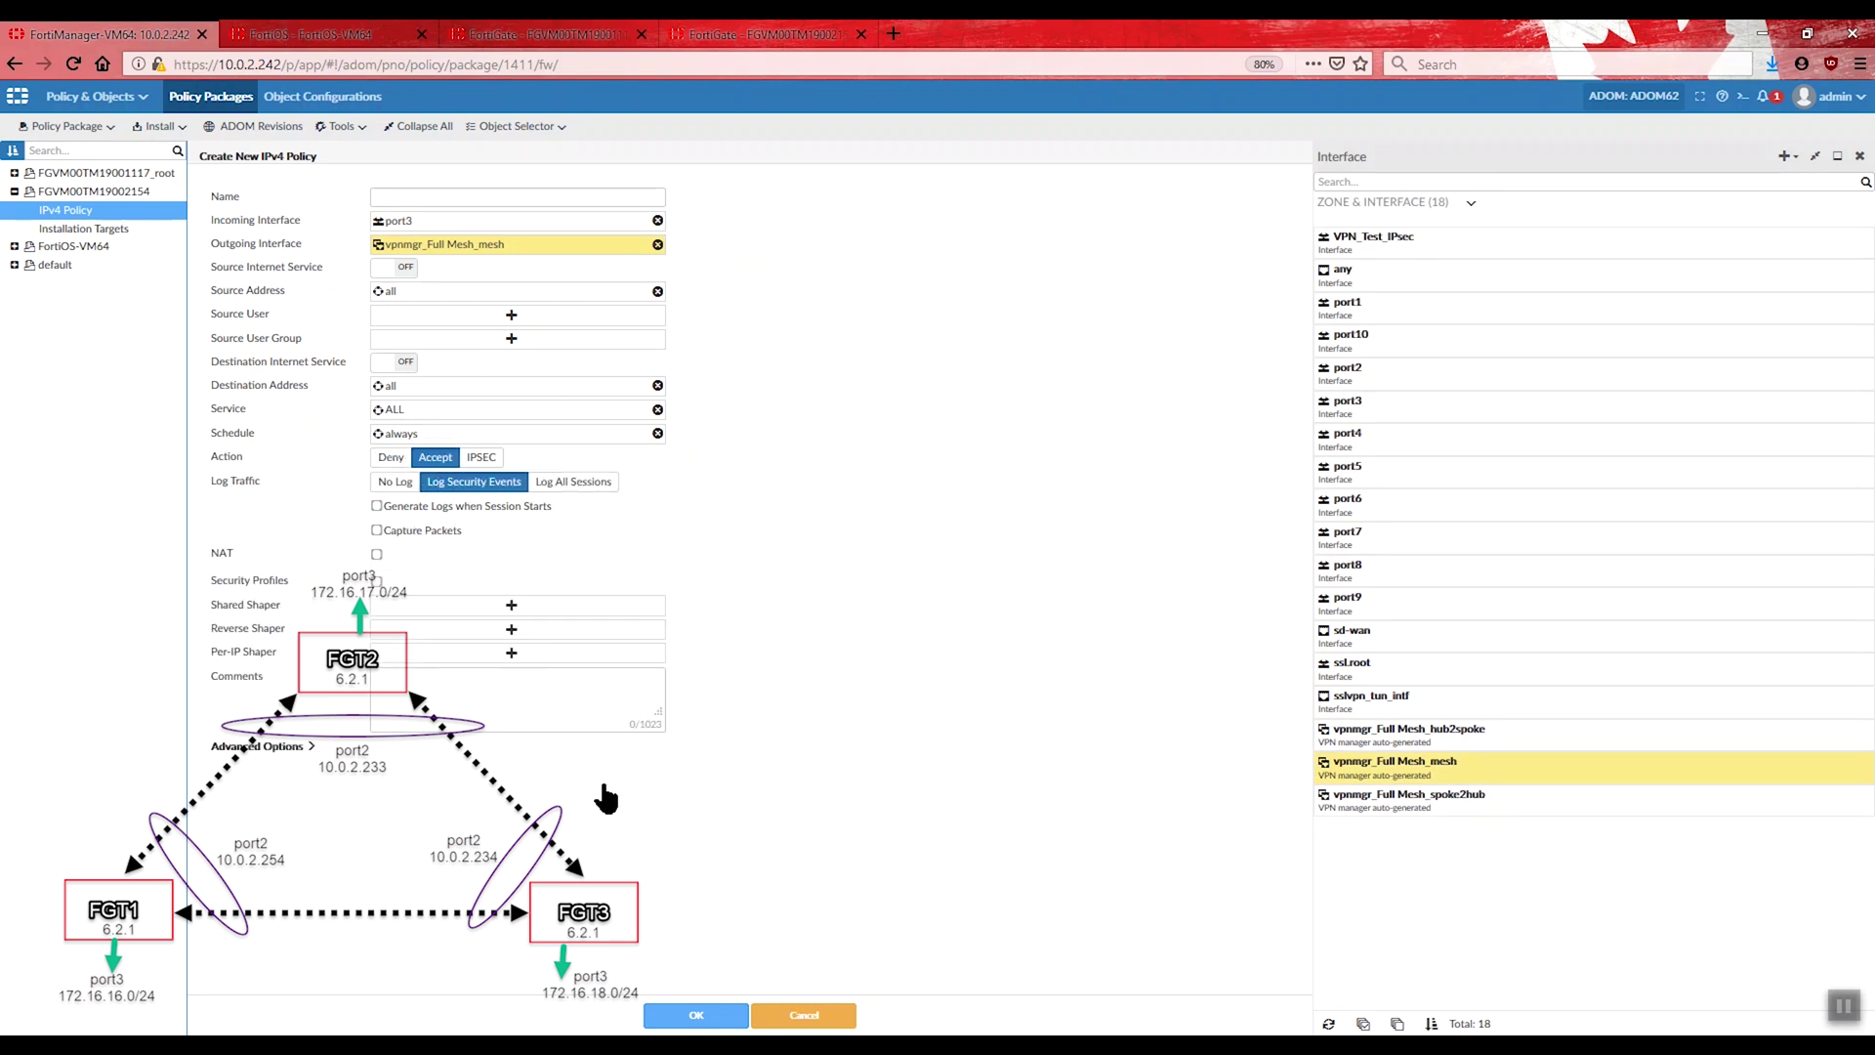
click(695, 1016)
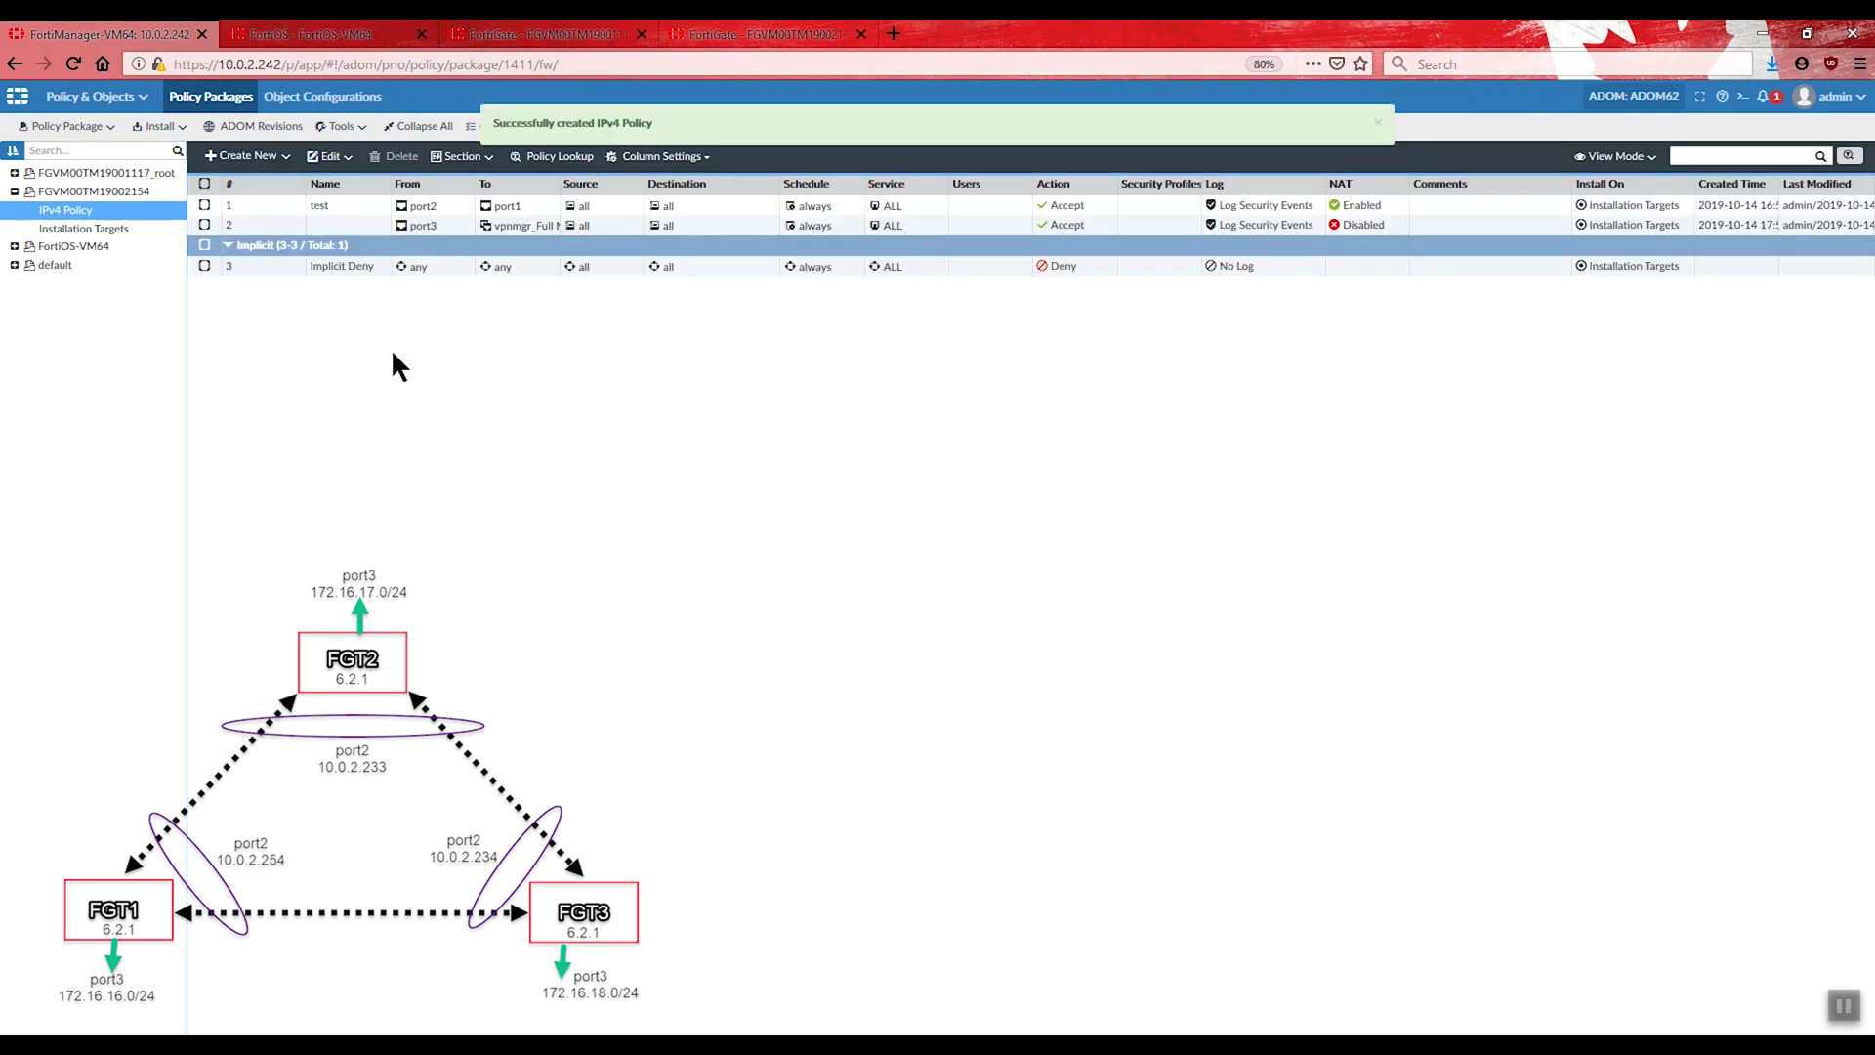
Step: Re-install policy packages on all devices, pushing FGVM00TM19002154's updated package
click(18, 96)
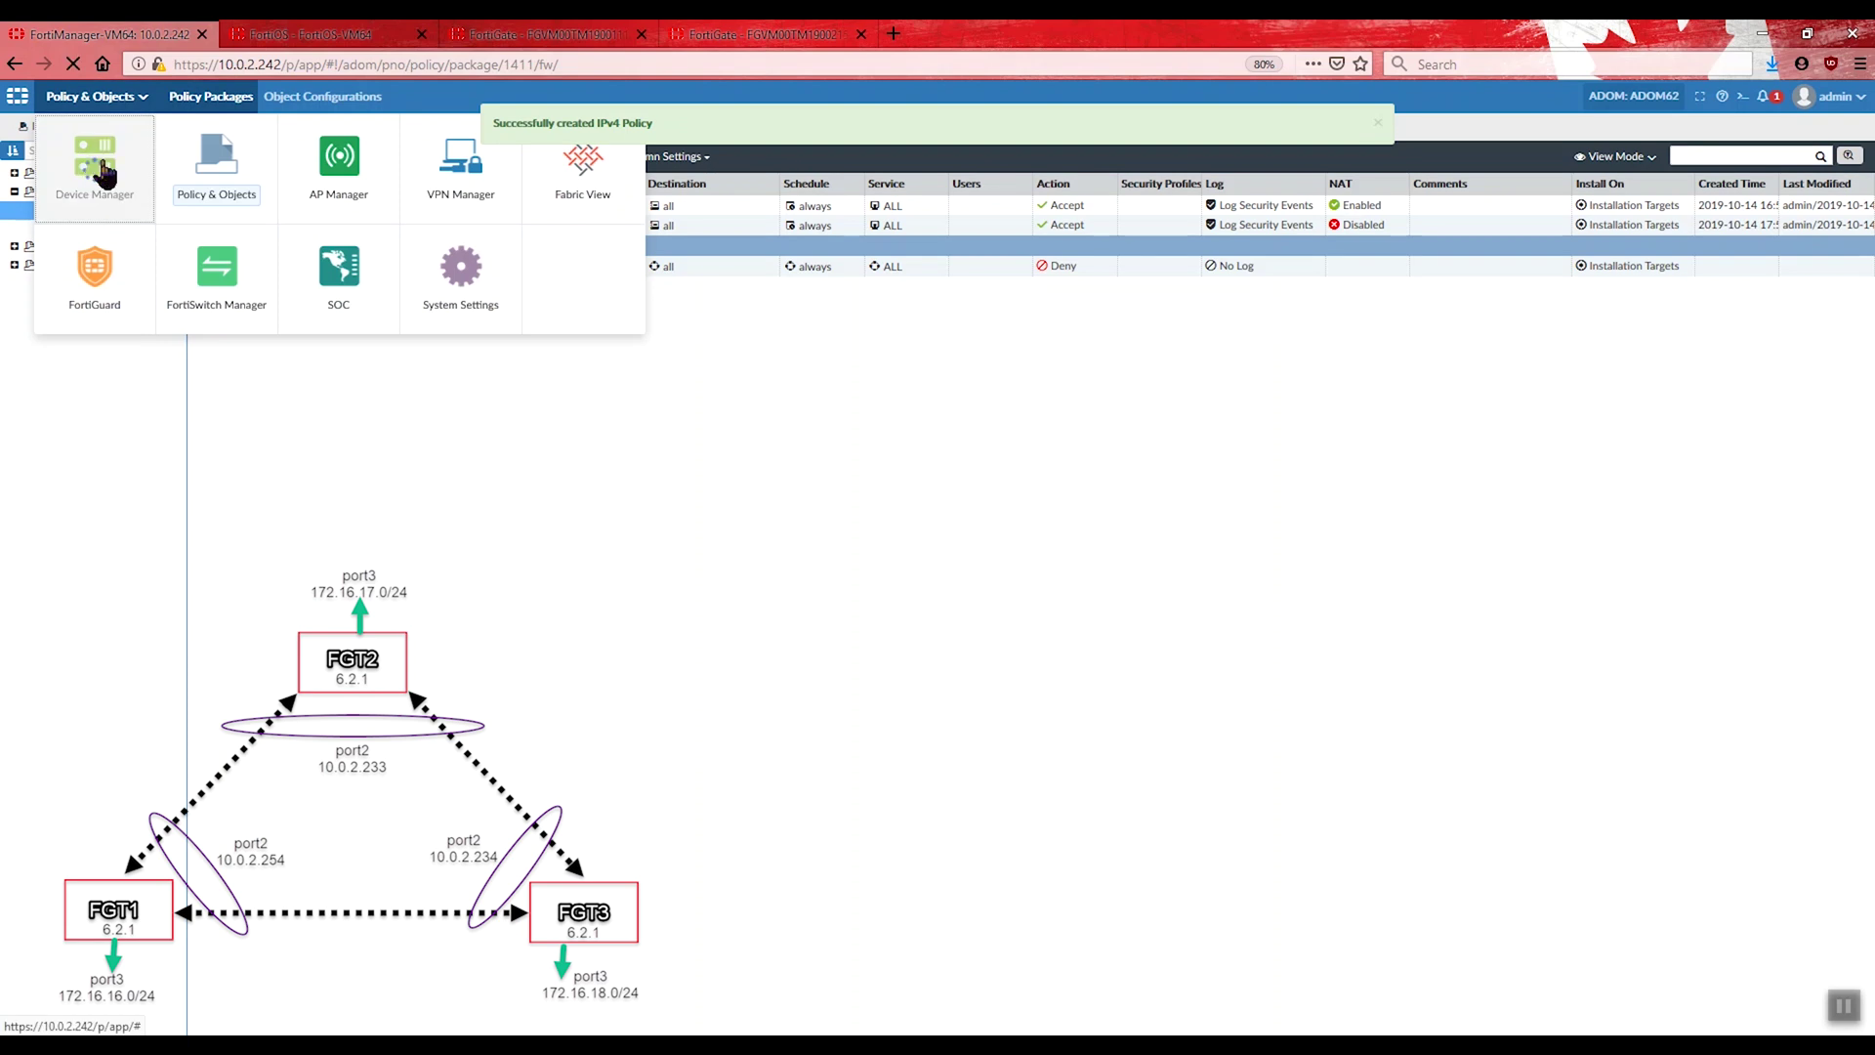
click(134, 179)
click(211, 225)
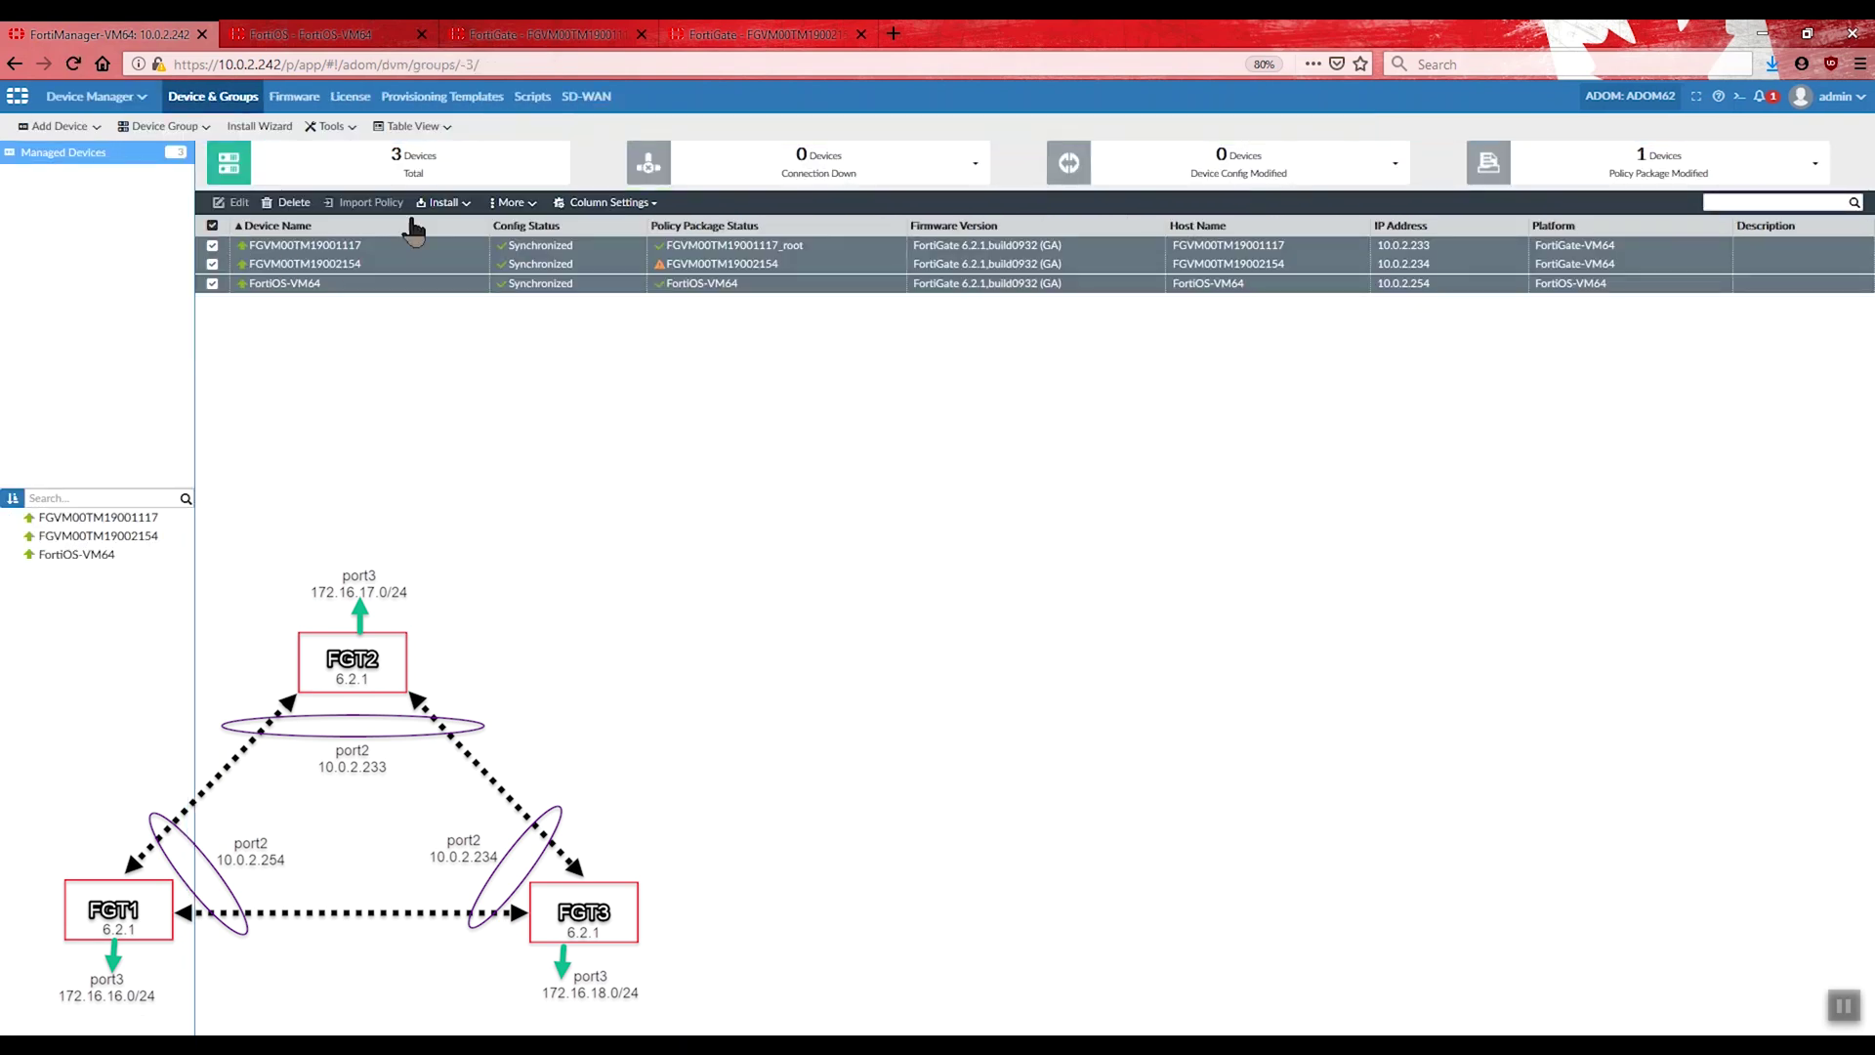
click(447, 205)
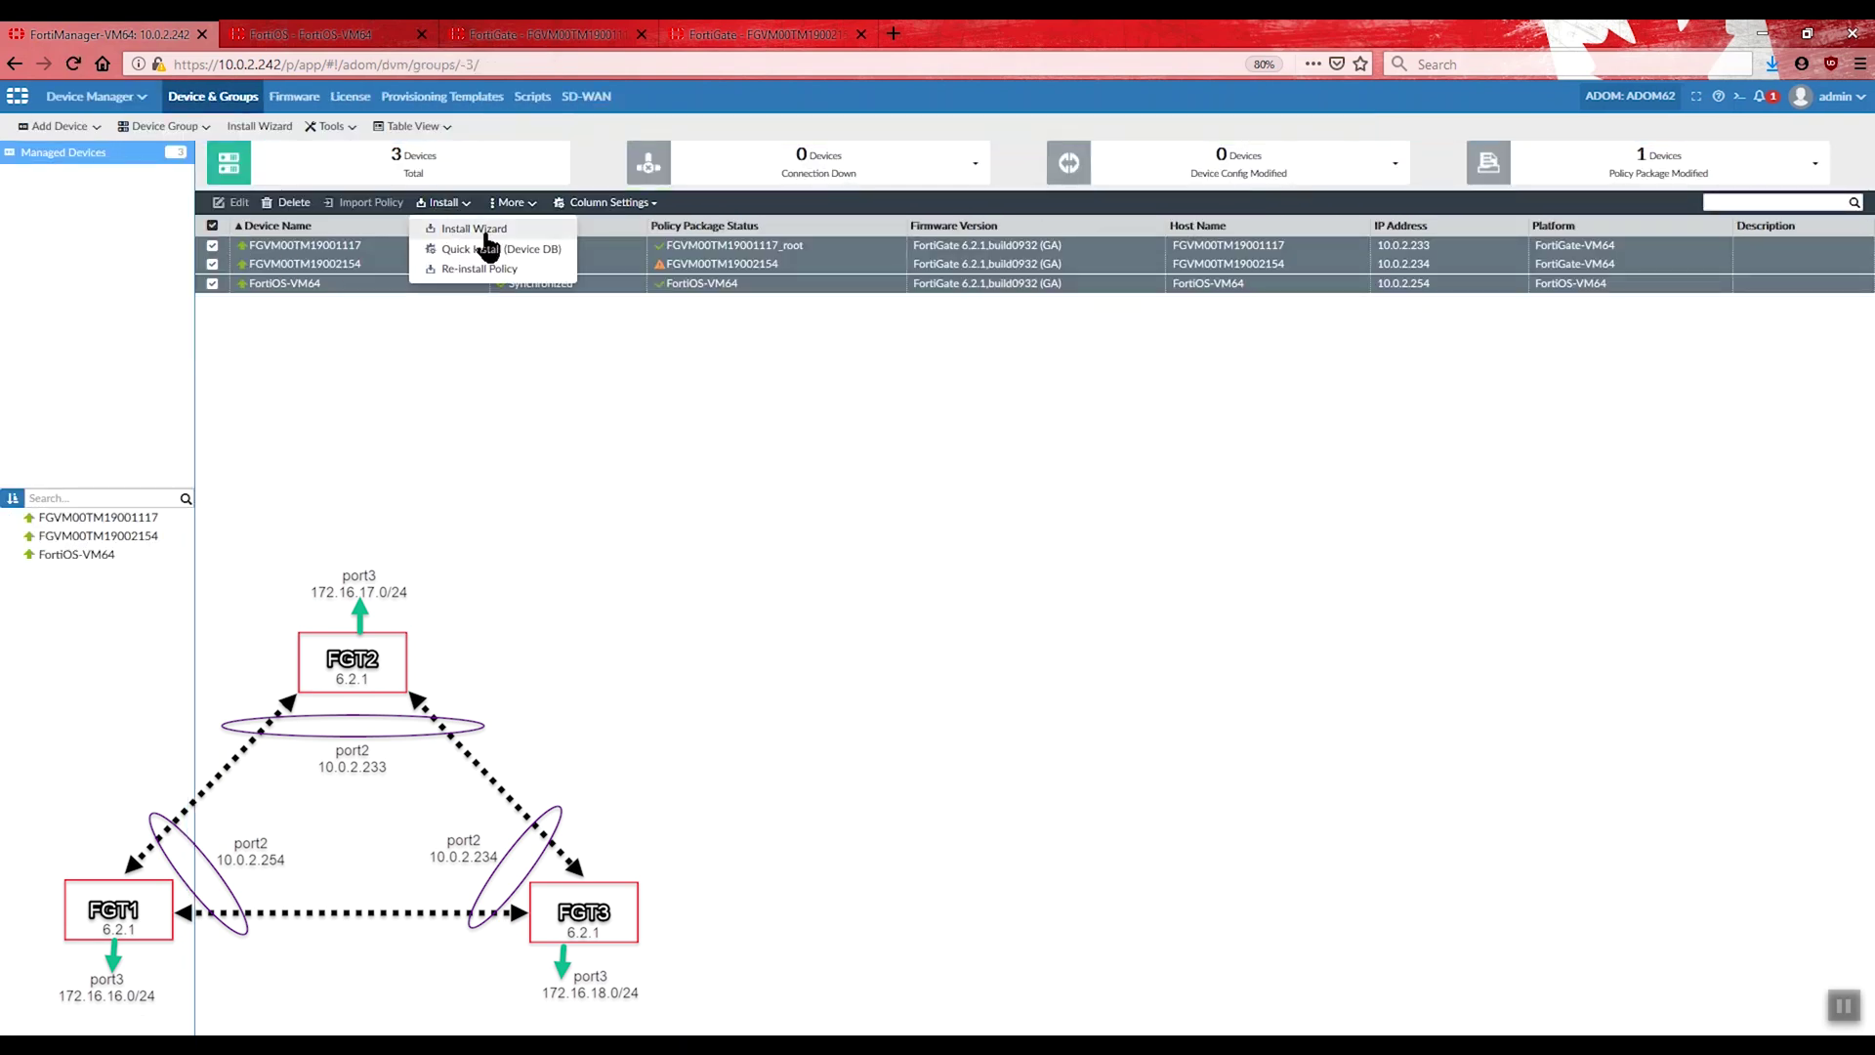
click(467, 269)
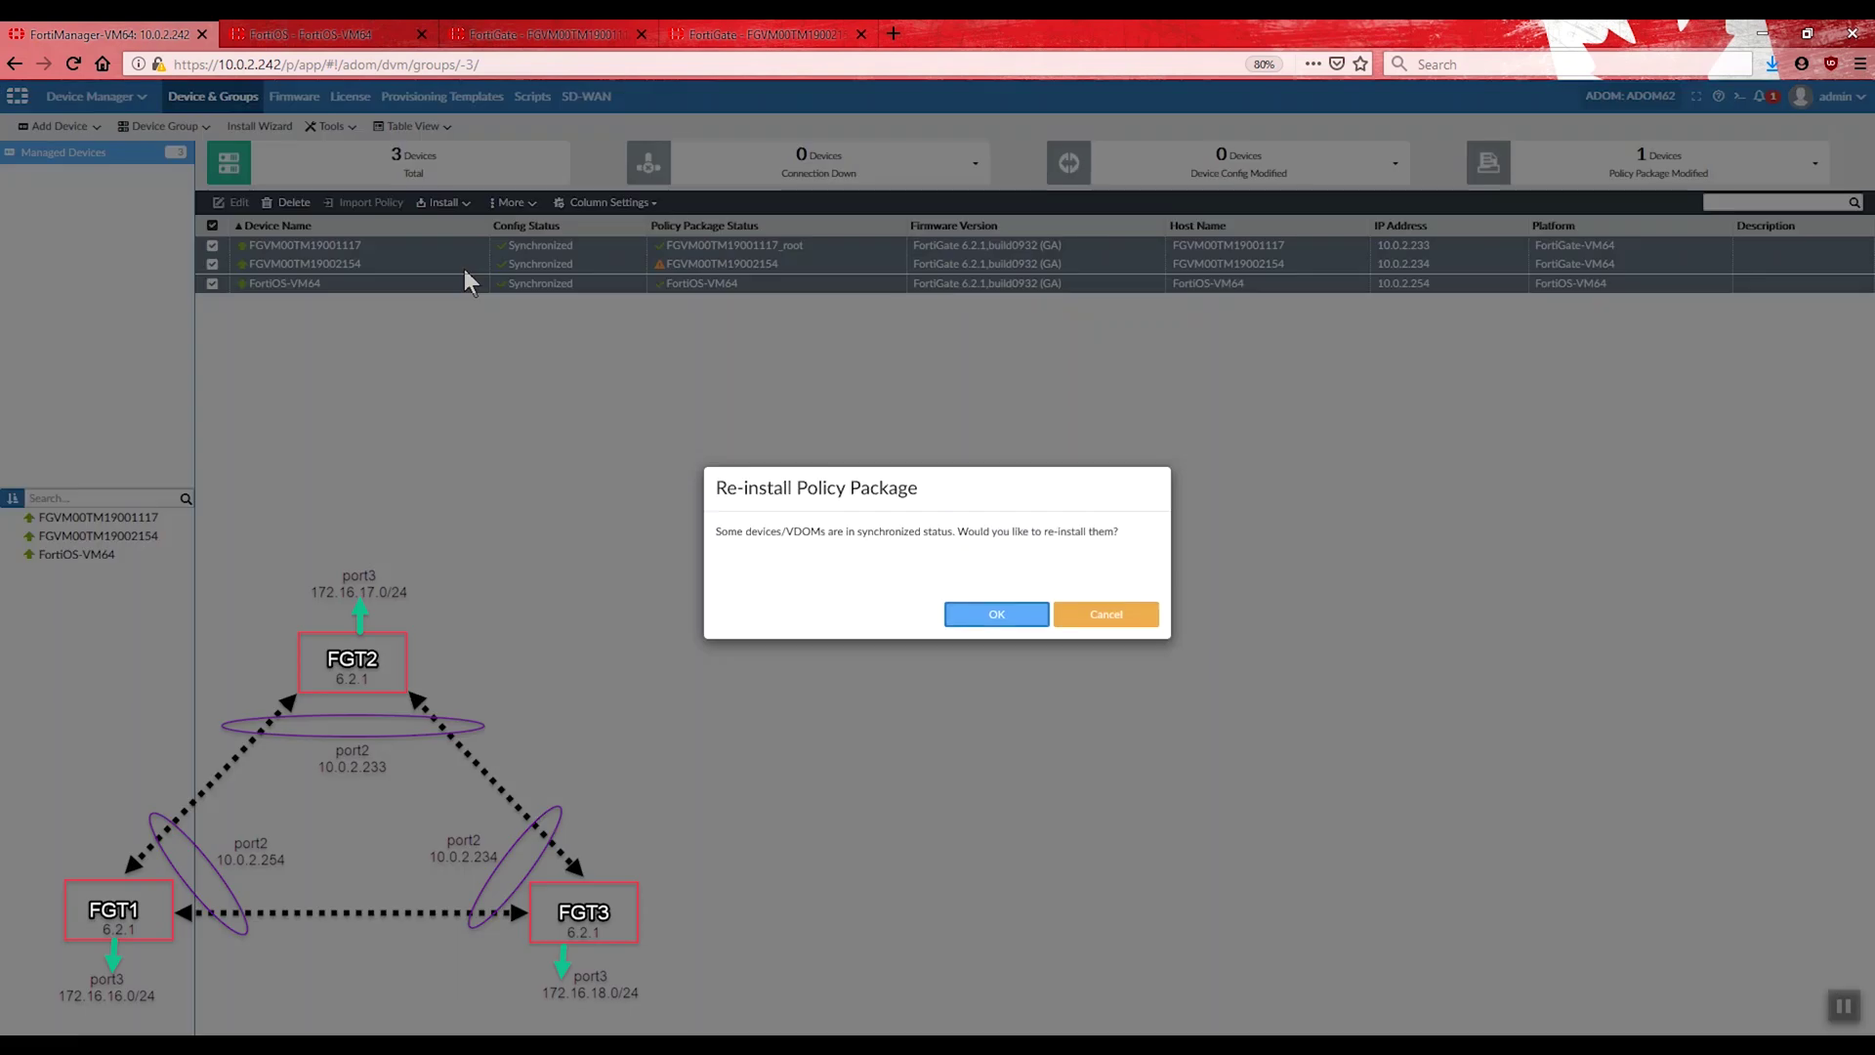
click(1015, 625)
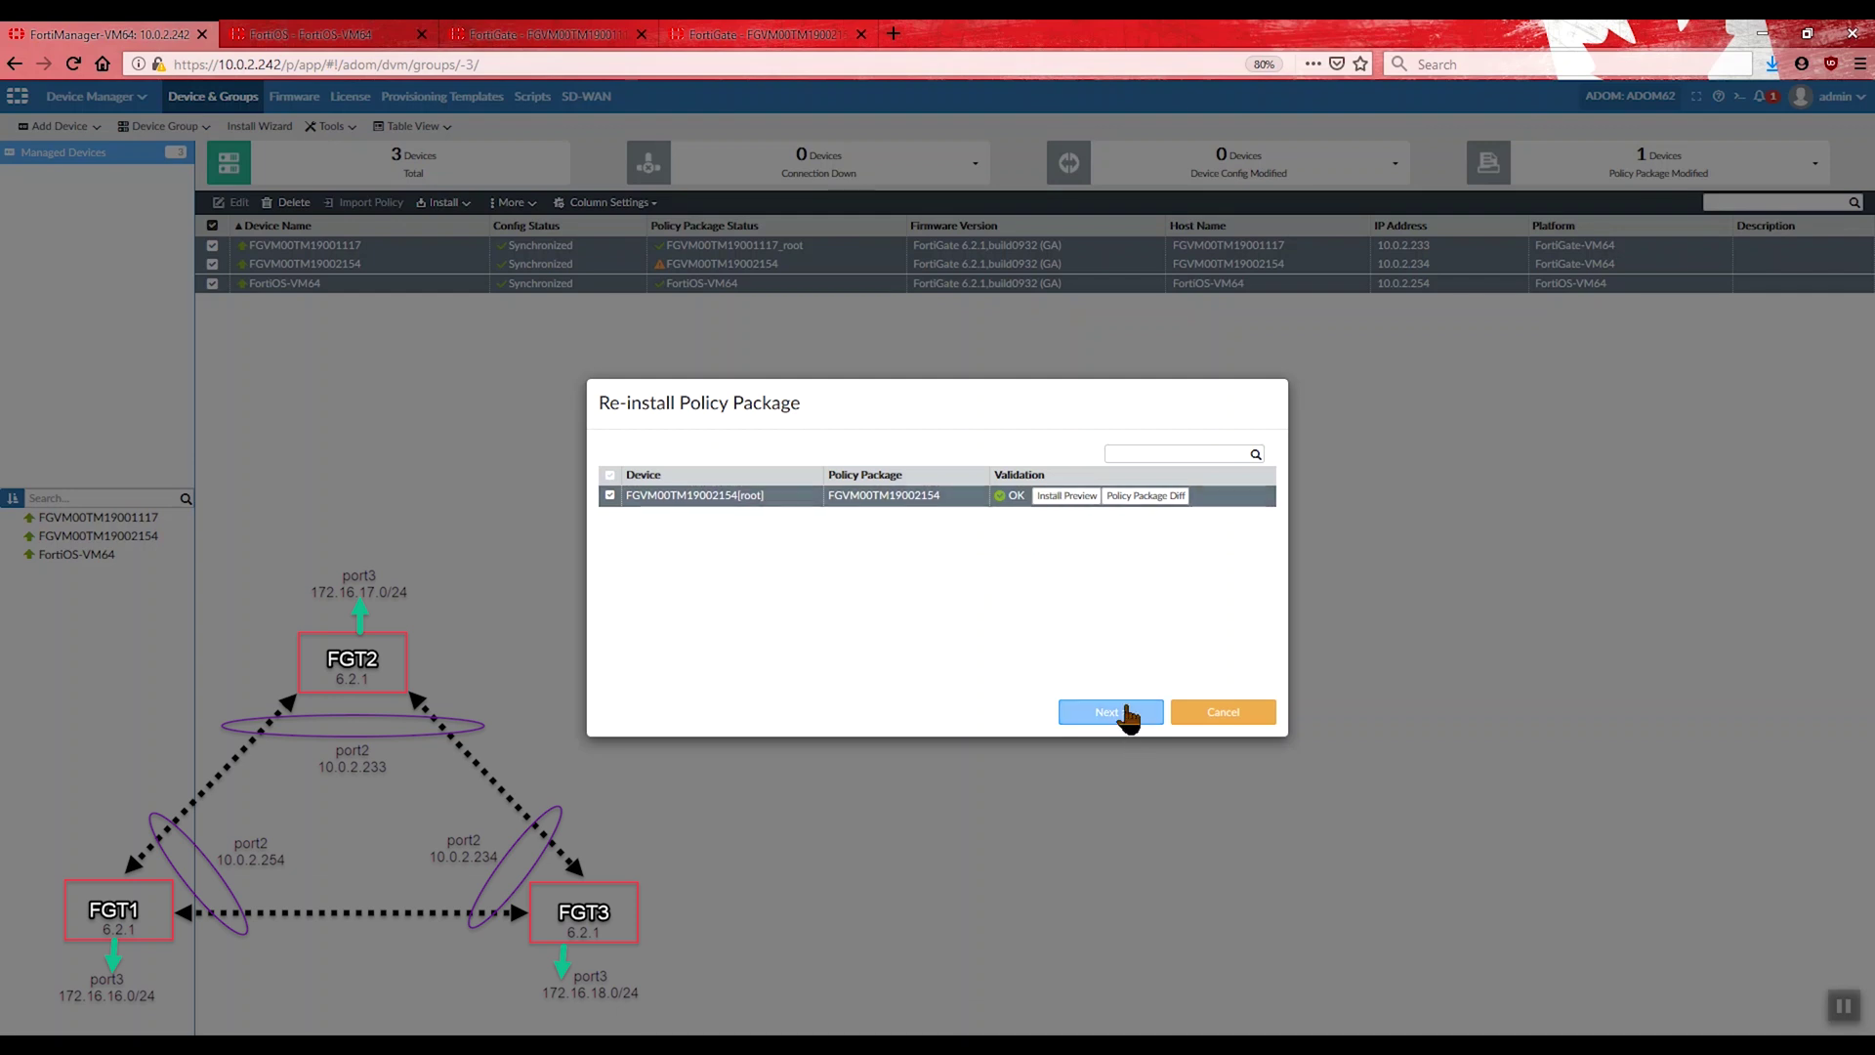
click(1128, 715)
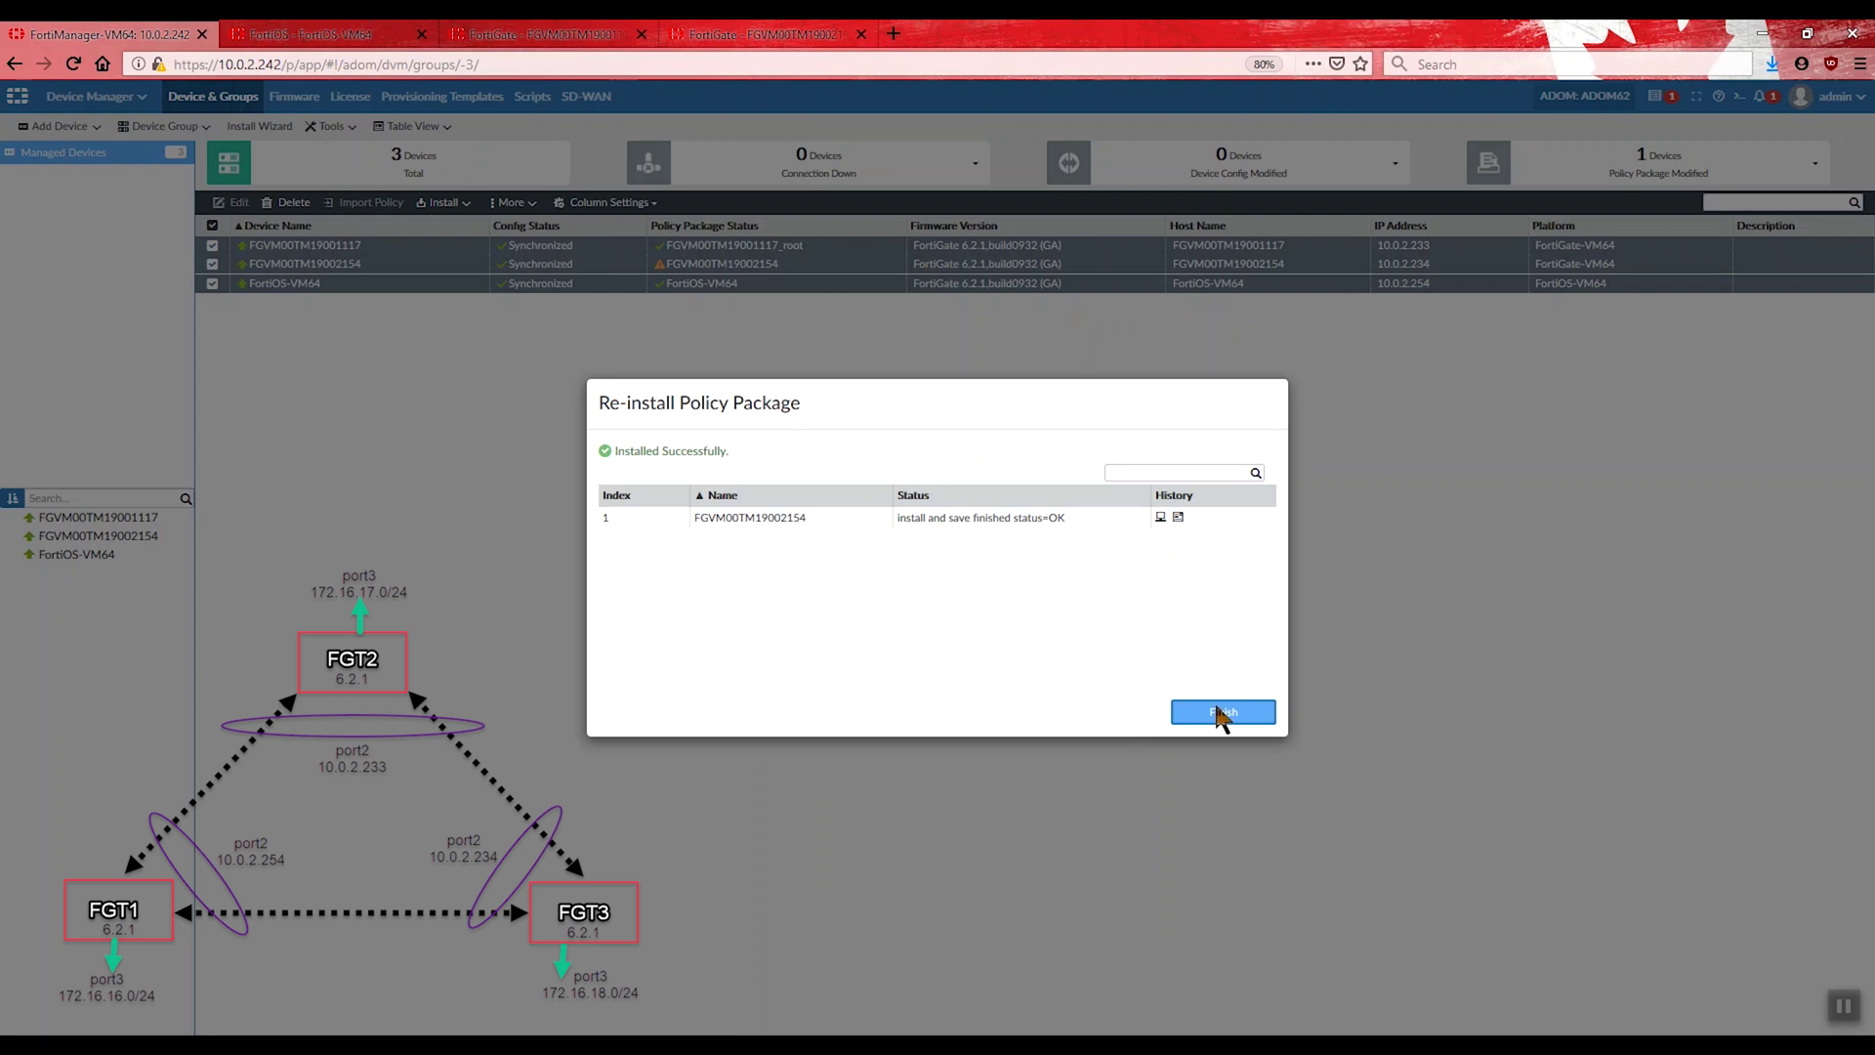
click(1203, 713)
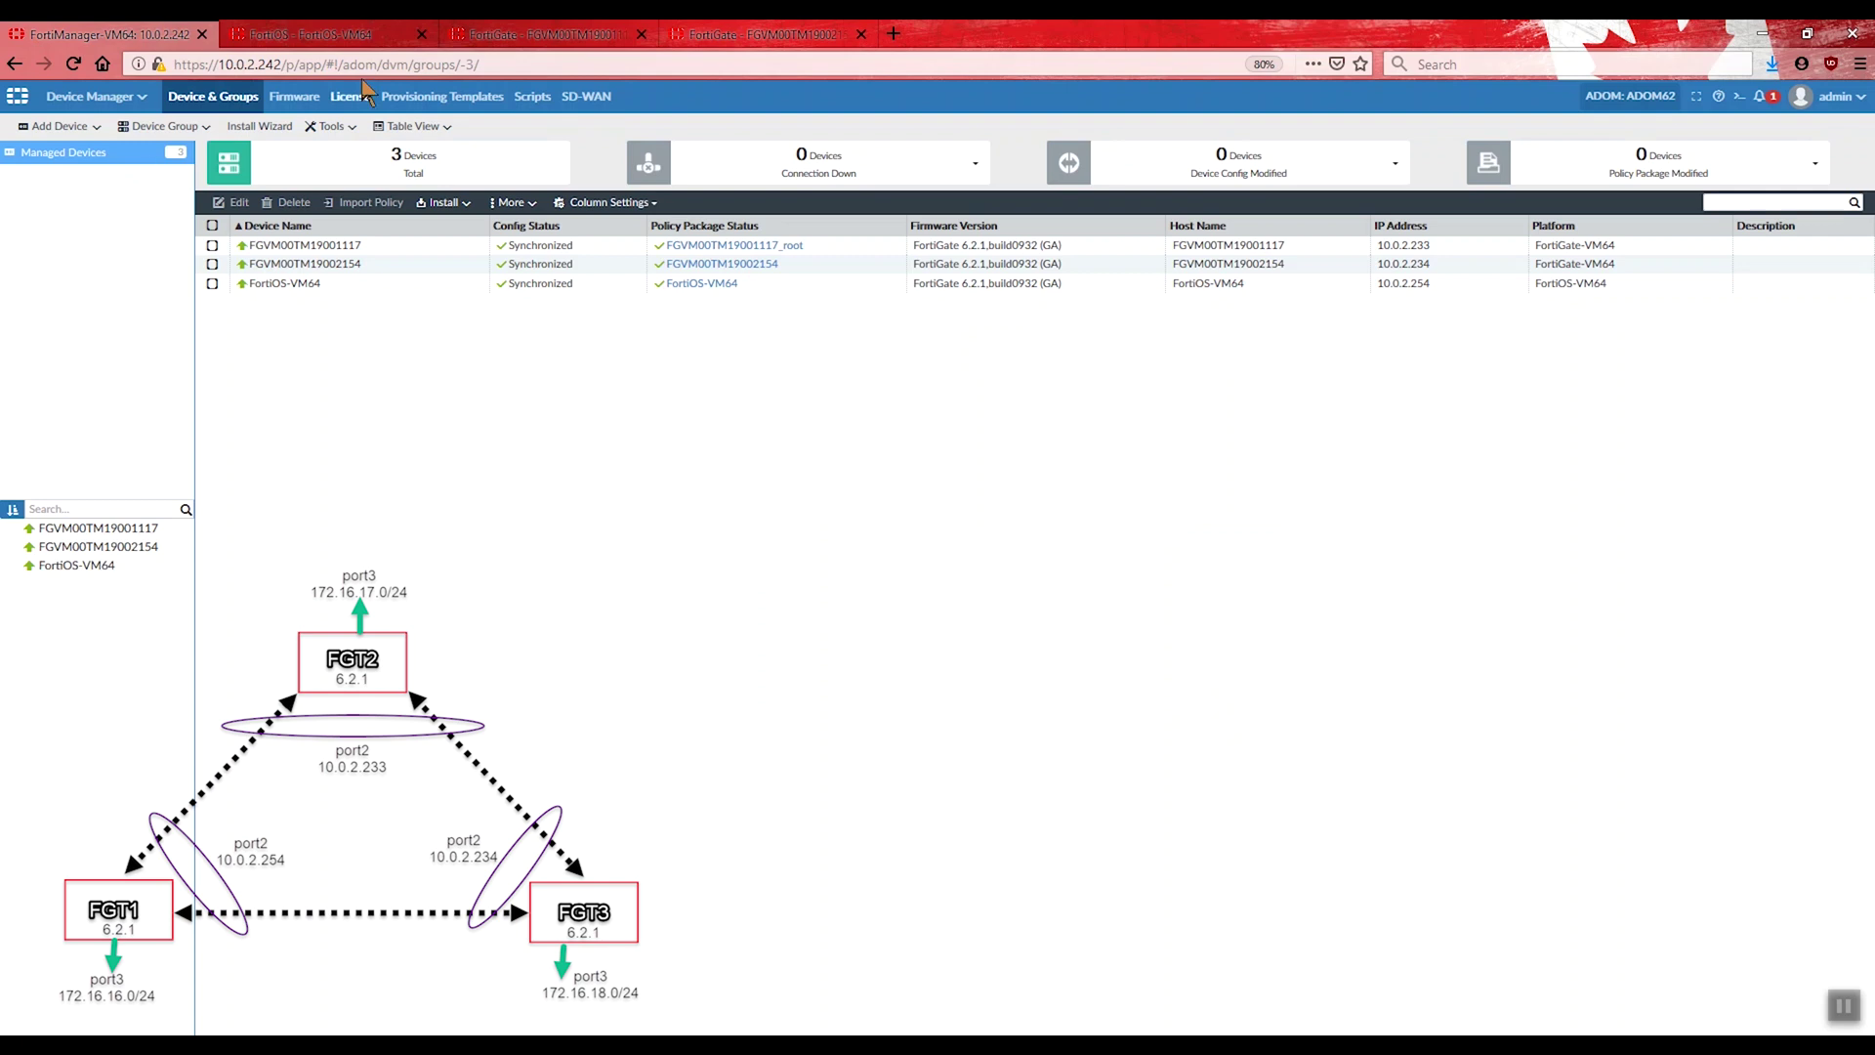
click(304, 37)
Step: Reload IPsec Monitor on FortiOS-VM64, 10.0.2.233 and 10.0.2.234 to confirm the Full Mesh tunnels are up
click(102, 514)
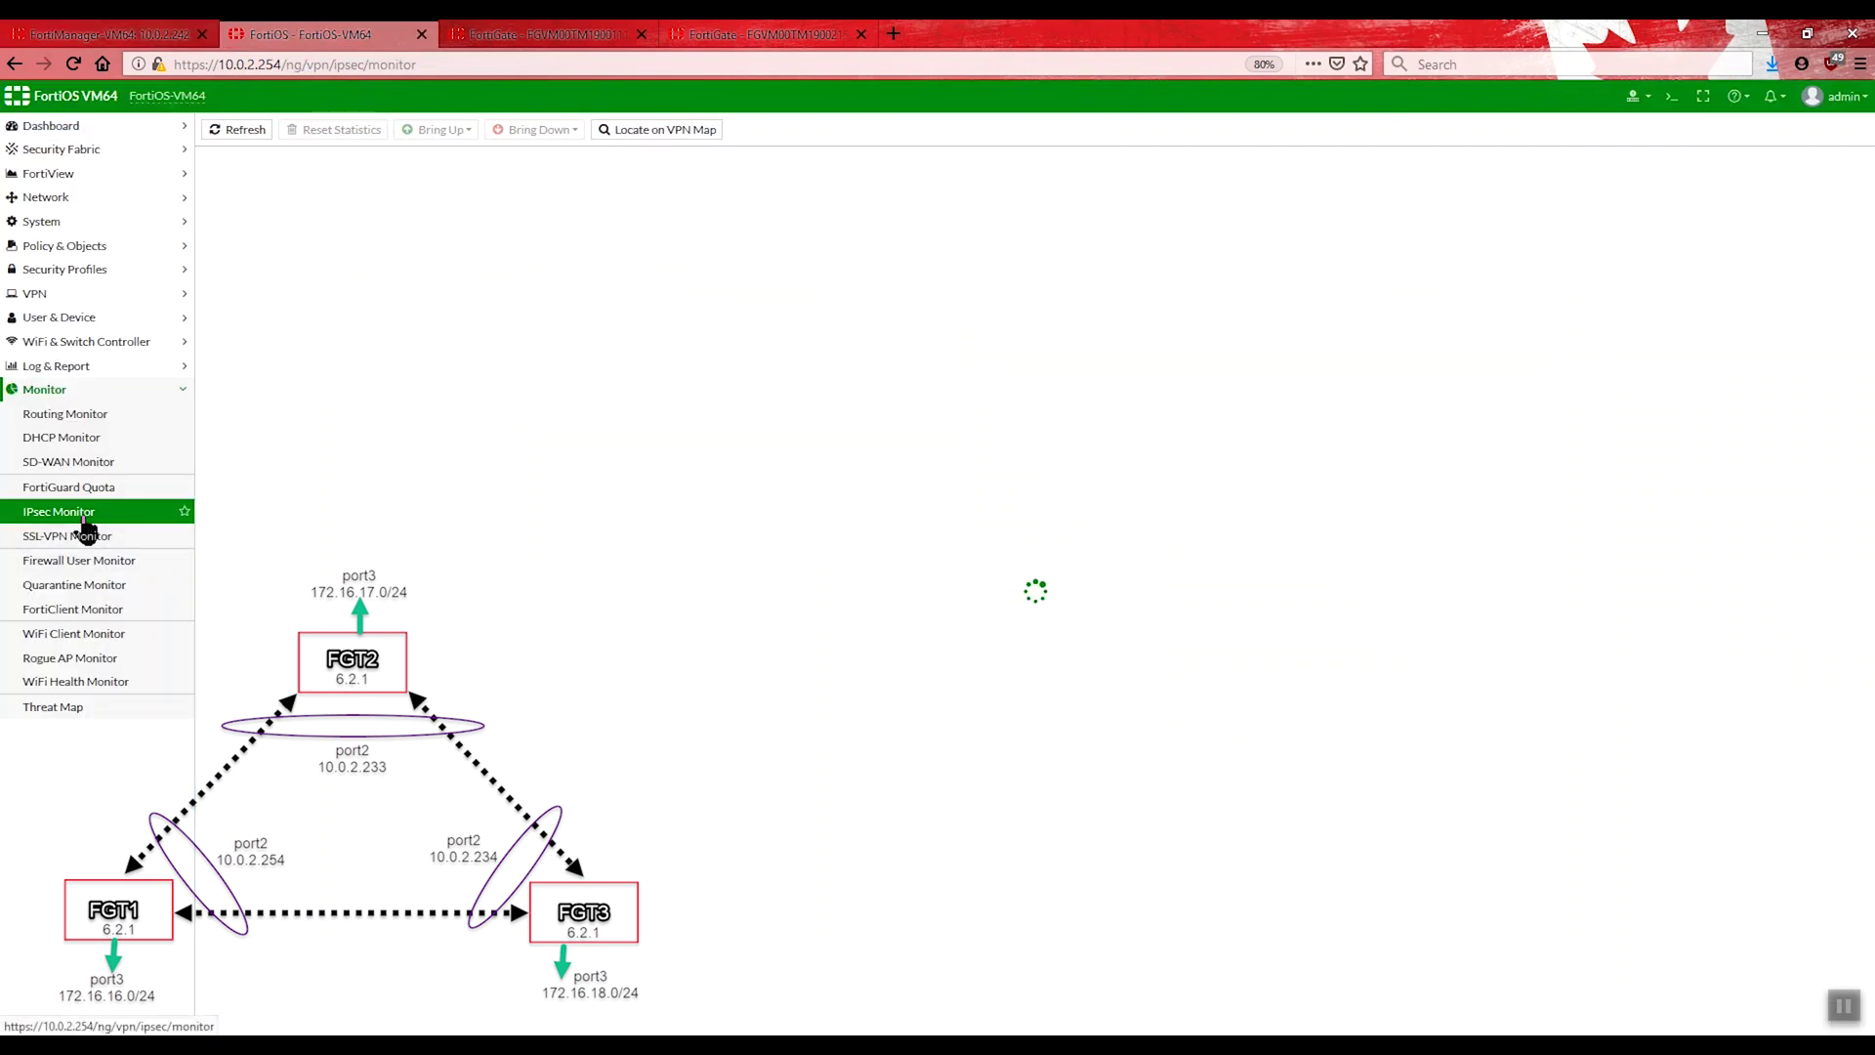
click(504, 44)
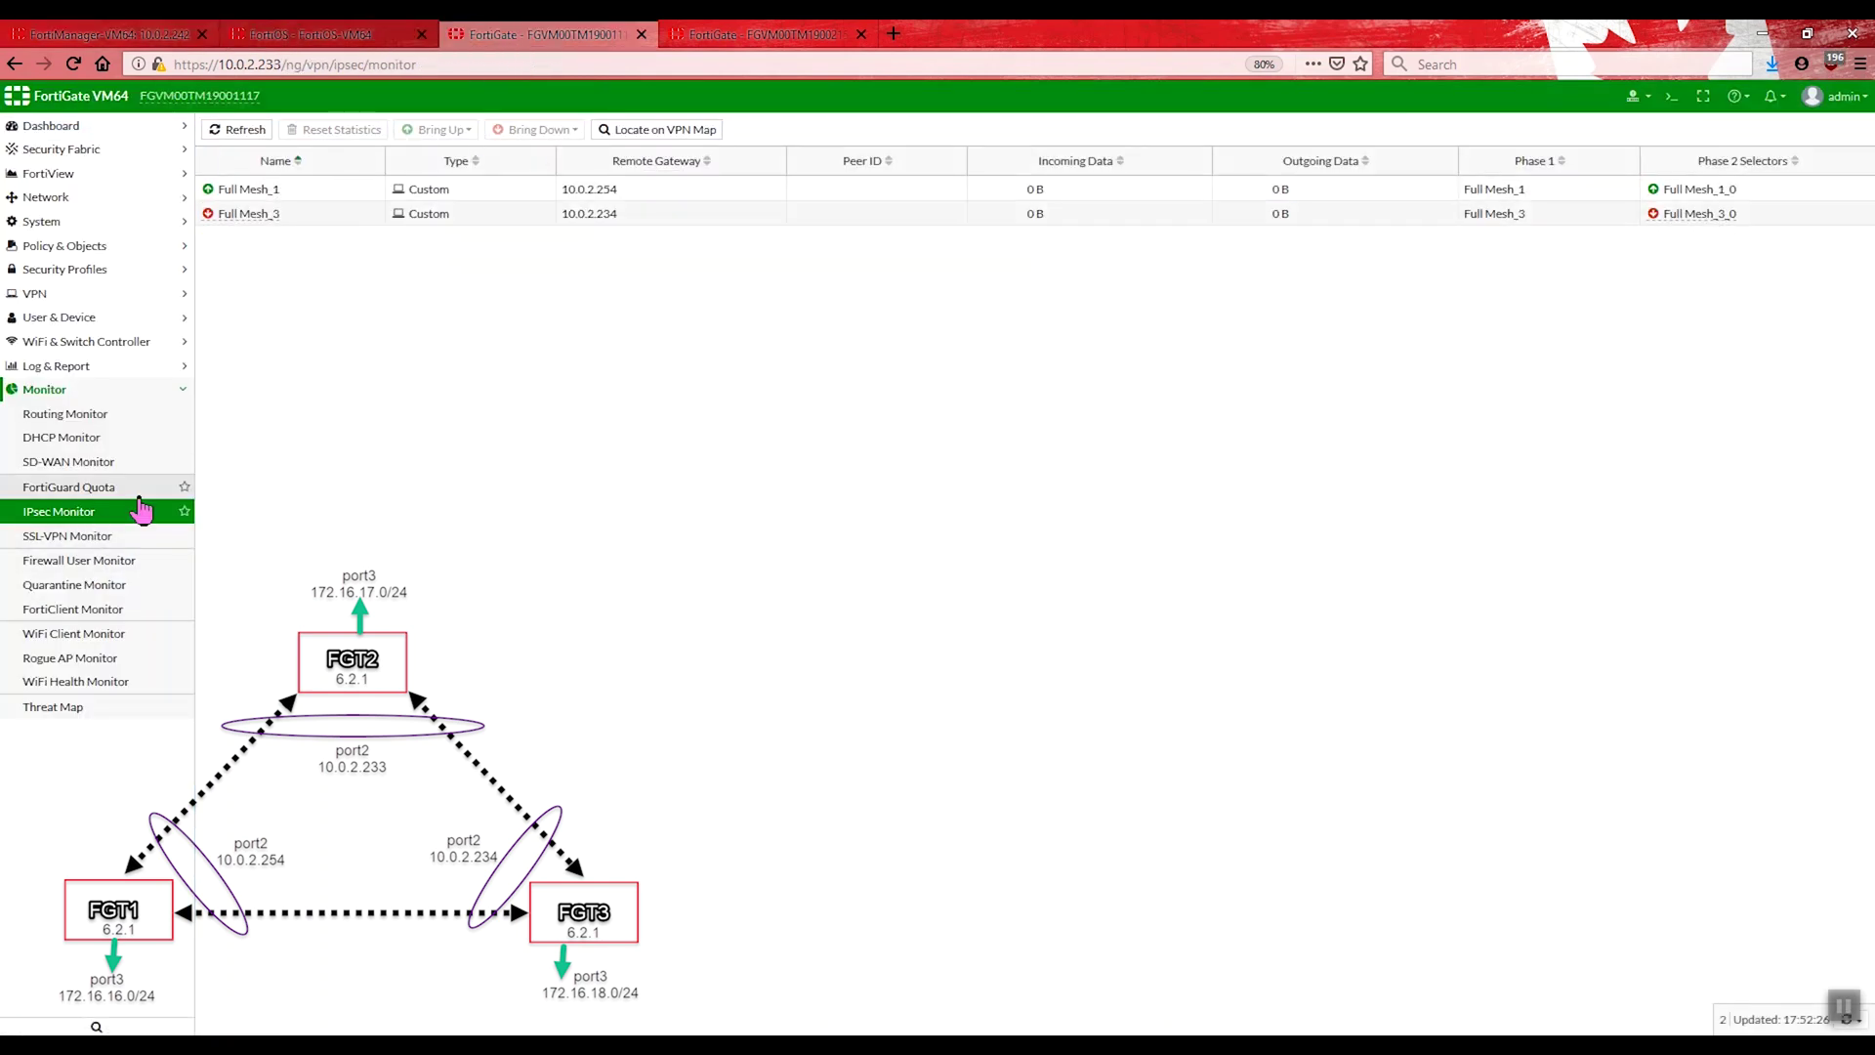
click(87, 514)
click(718, 37)
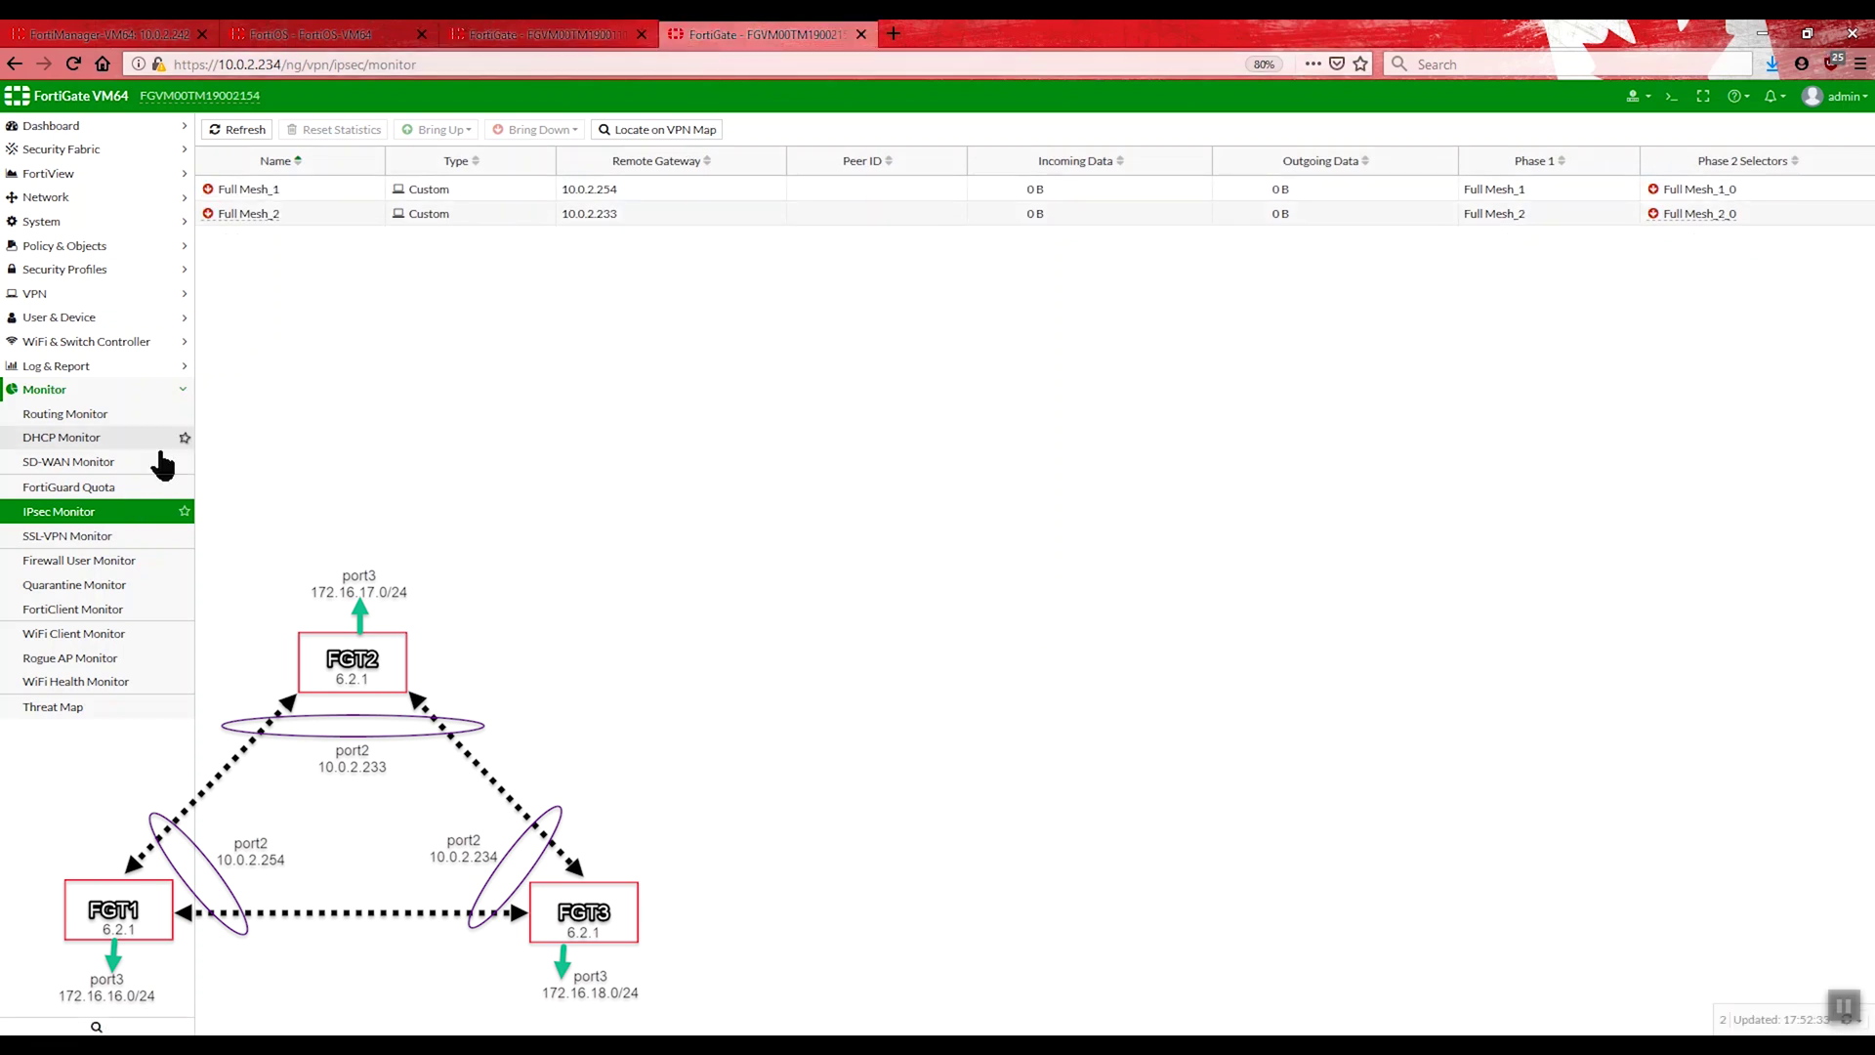
click(83, 516)
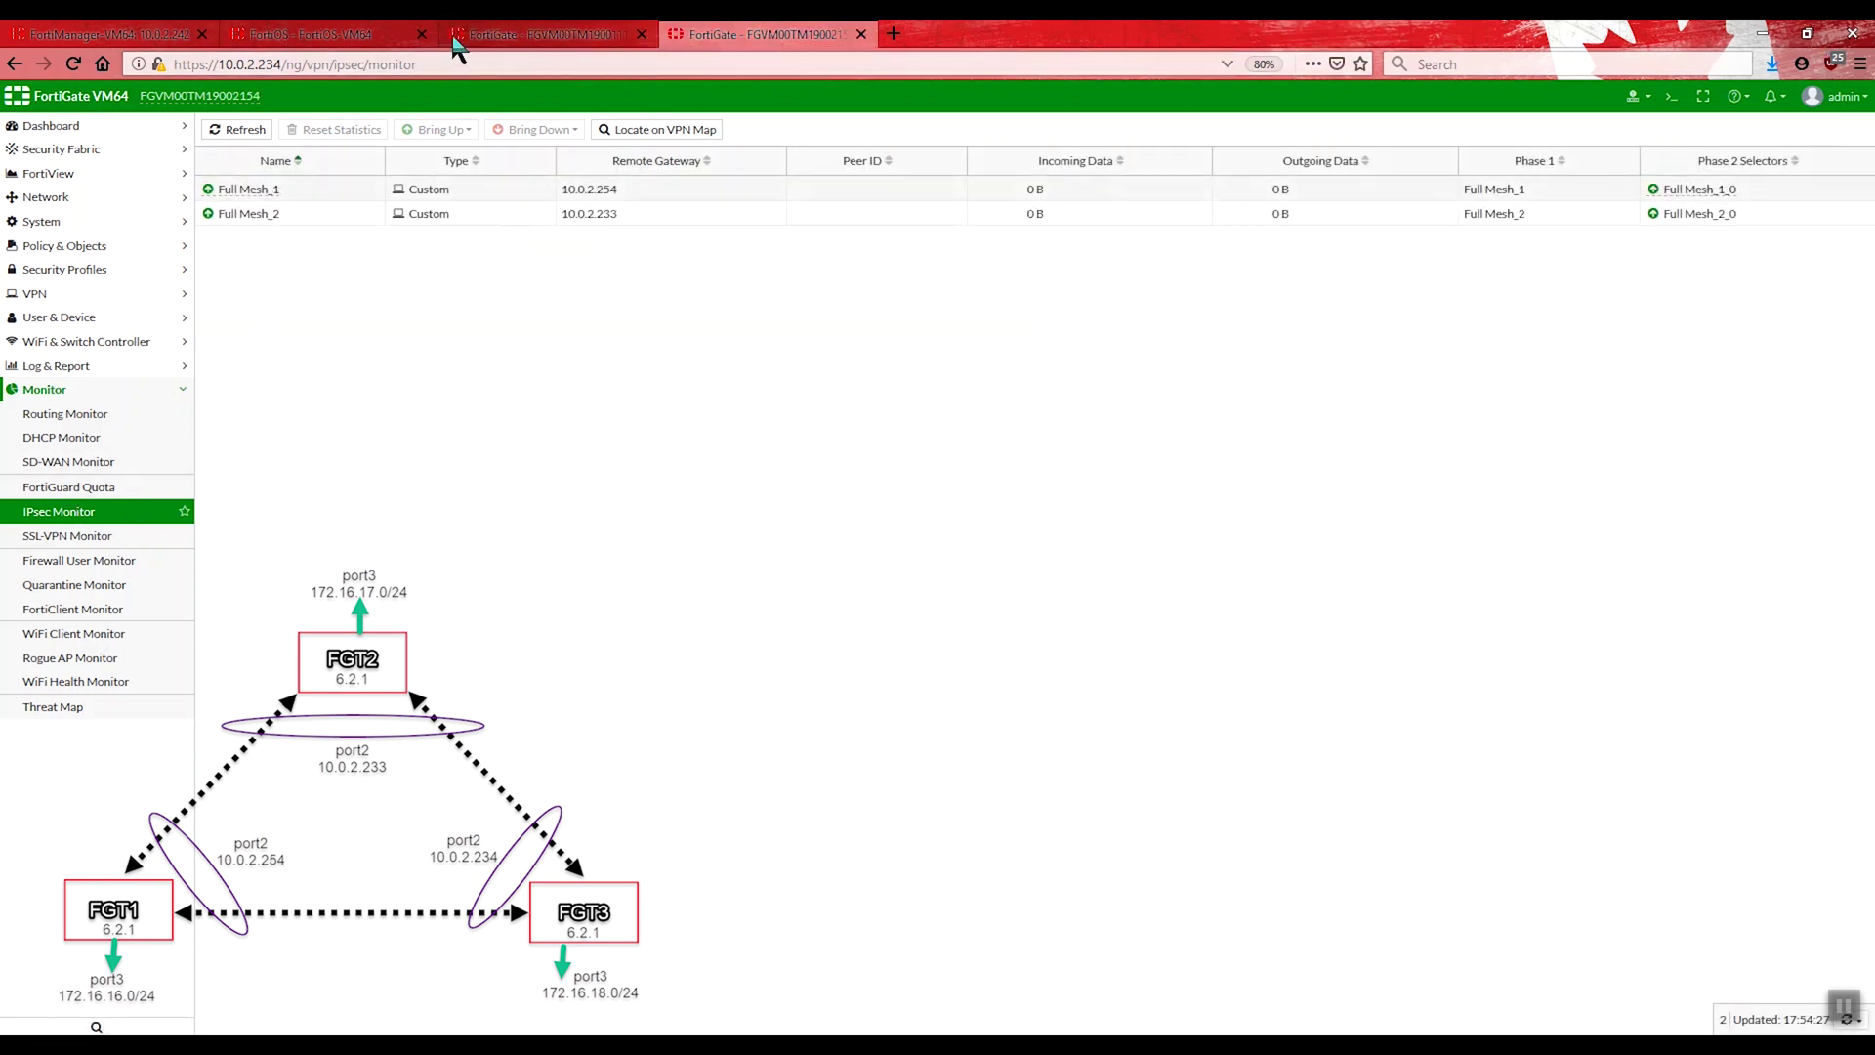
click(156, 35)
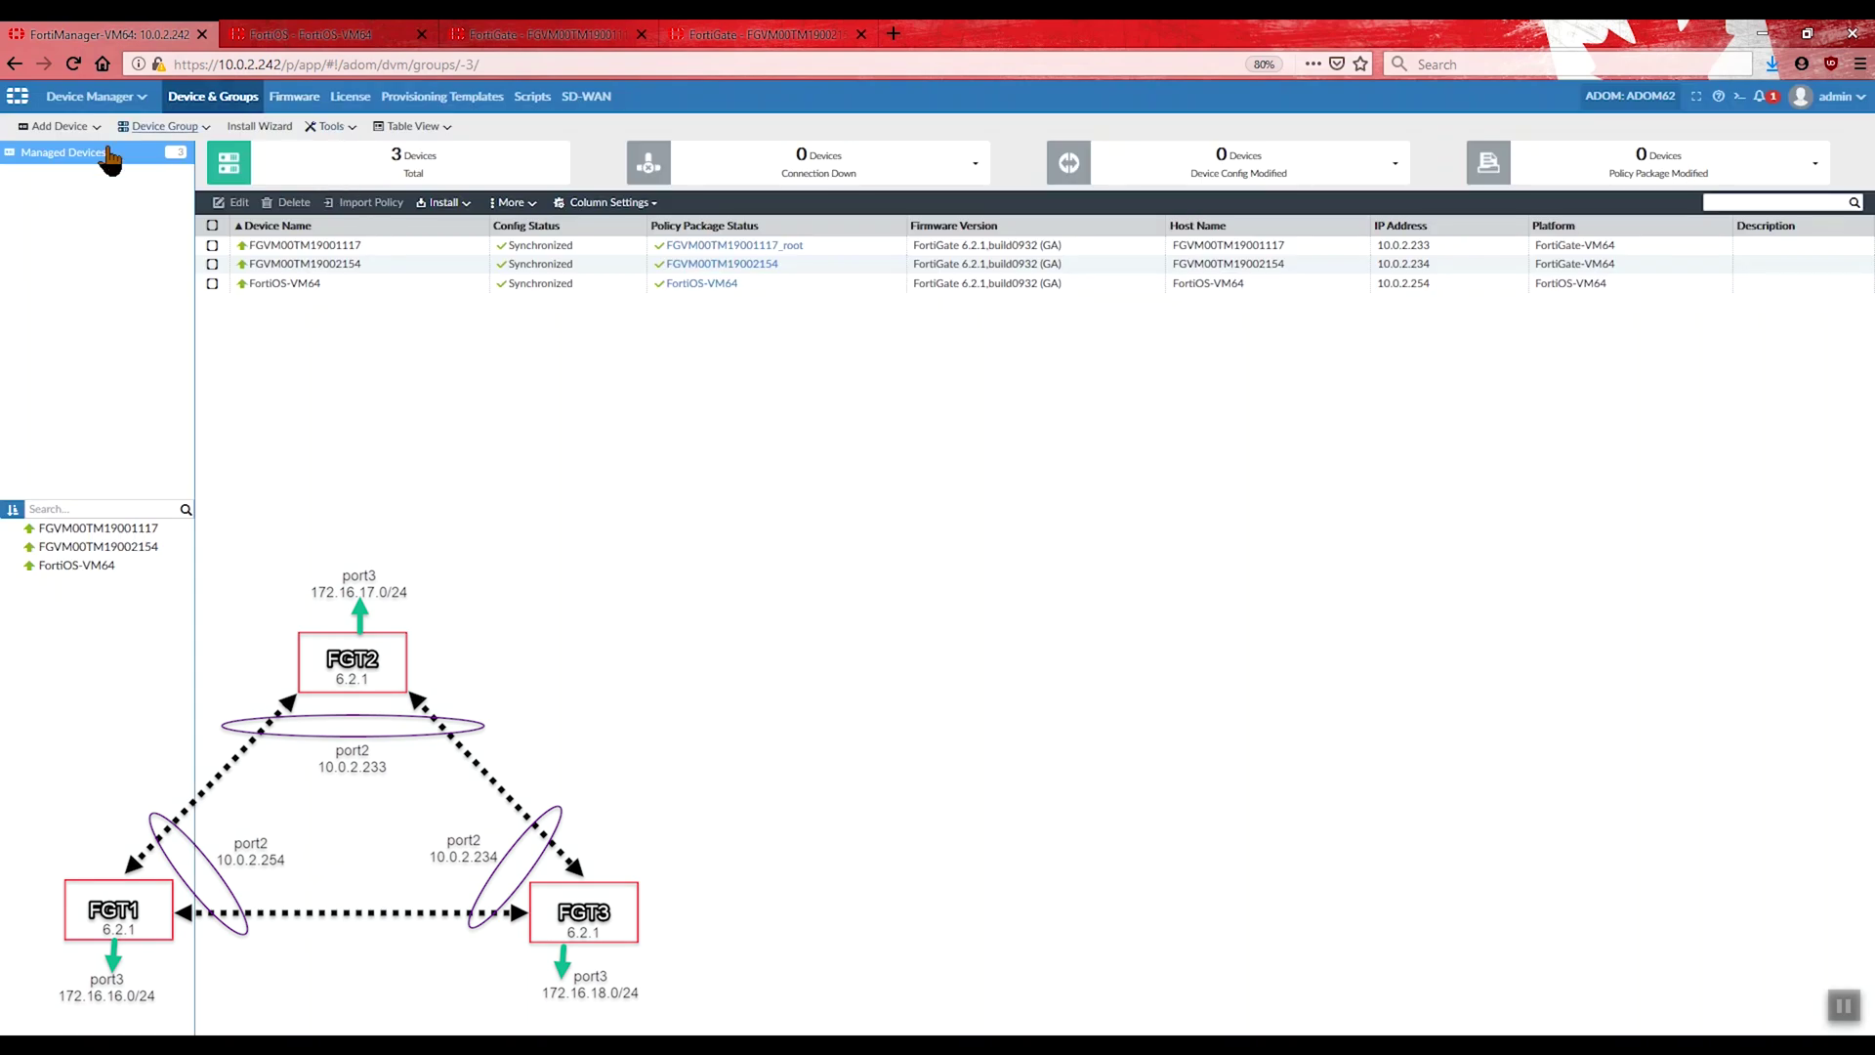
Step: Switch to VPN Manager to view the Full Mesh community and its three gateways
click(136, 97)
click(442, 186)
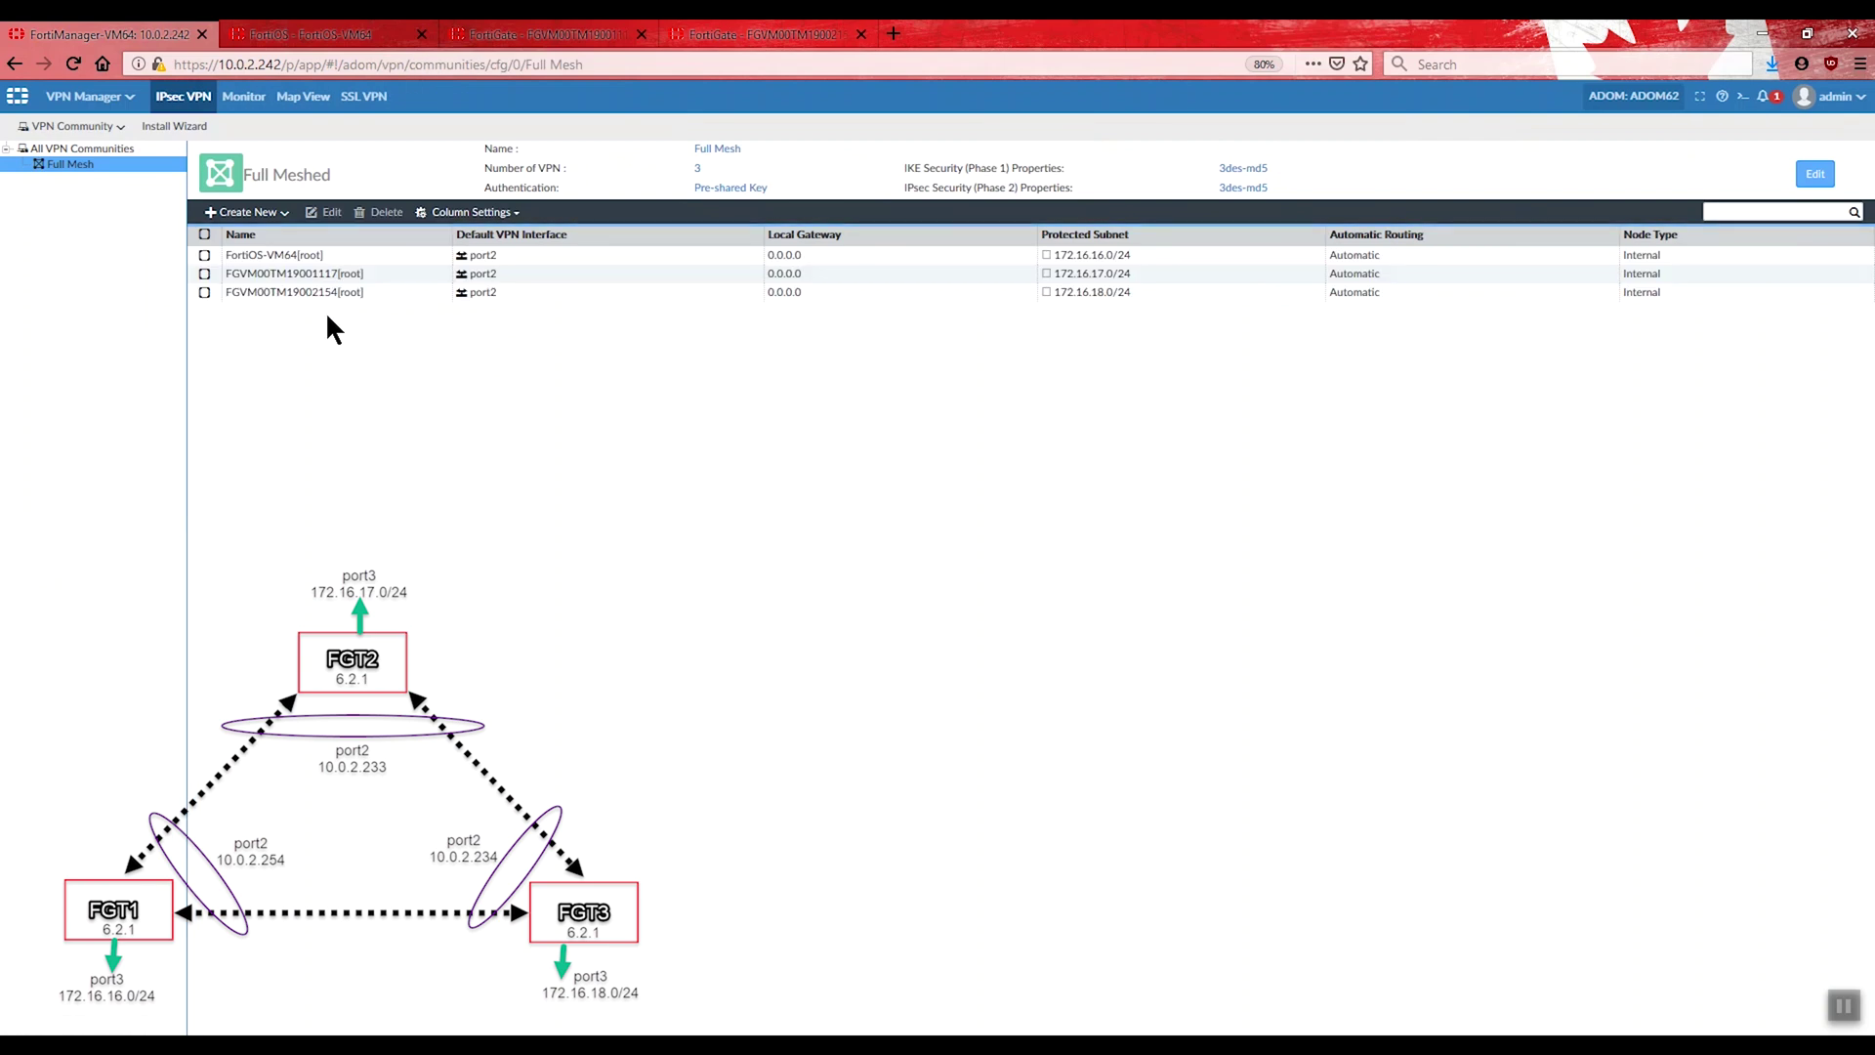